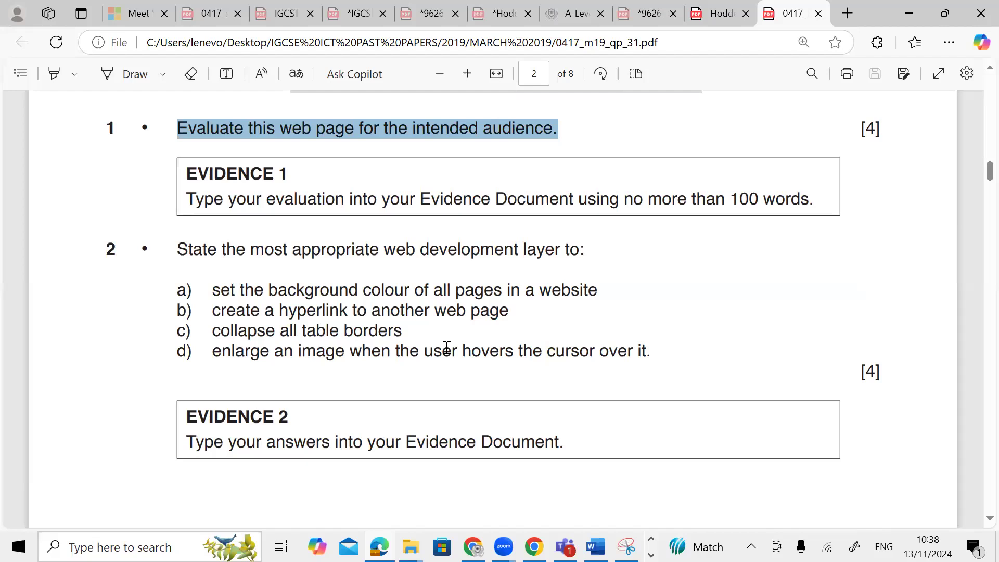
# Step: On page 3 of the question paper, underline "web pages" and "small British company called Gloria's" with the Draw pen
pyautogui.scroll(-5, 428, 357)
pyautogui.scroll(-6, 432, 362)
pyautogui.scroll(2, 432, 362)
pyautogui.scroll(-1, 432, 362)
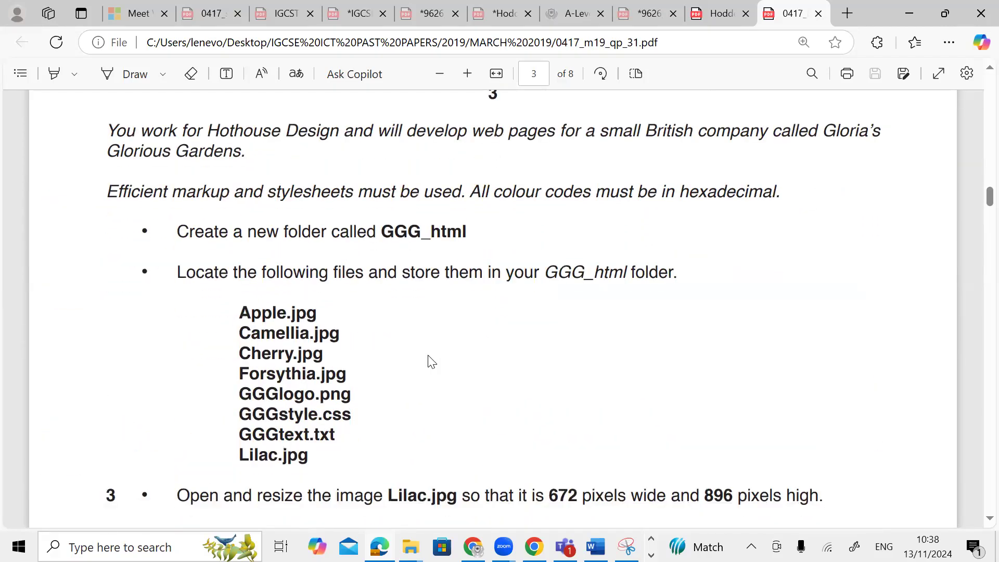
pyautogui.scroll(2, 432, 362)
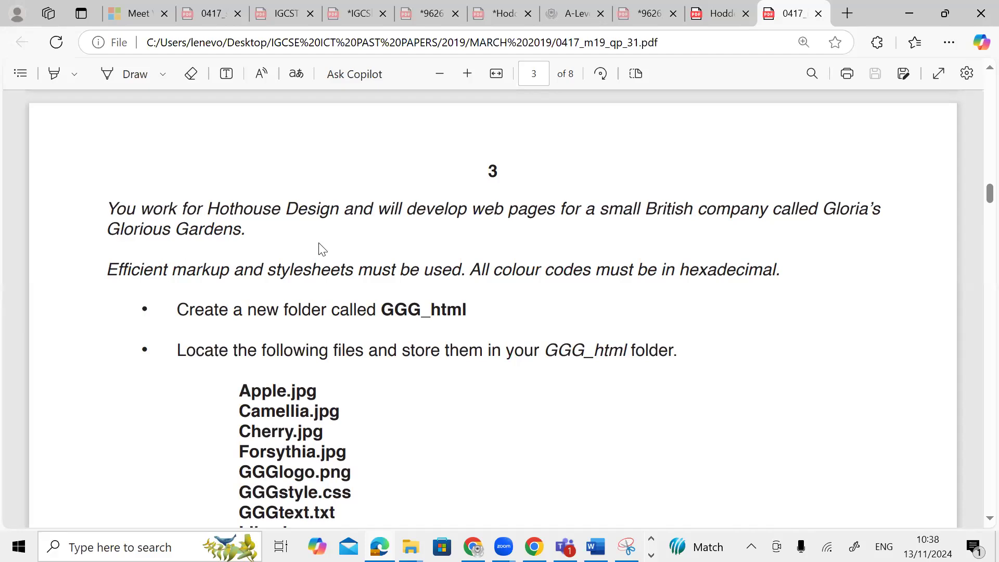
pyautogui.click(149, 78)
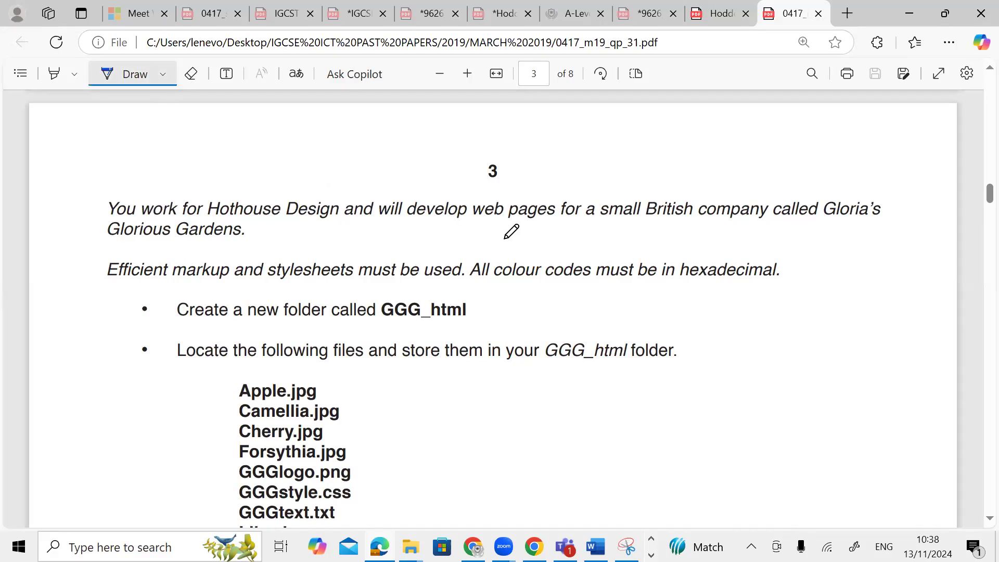
pyautogui.click(472, 228)
pyautogui.moveTo(501, 226); pyautogui.dragTo(542, 228)
pyautogui.moveTo(605, 231); pyautogui.dragTo(880, 230)
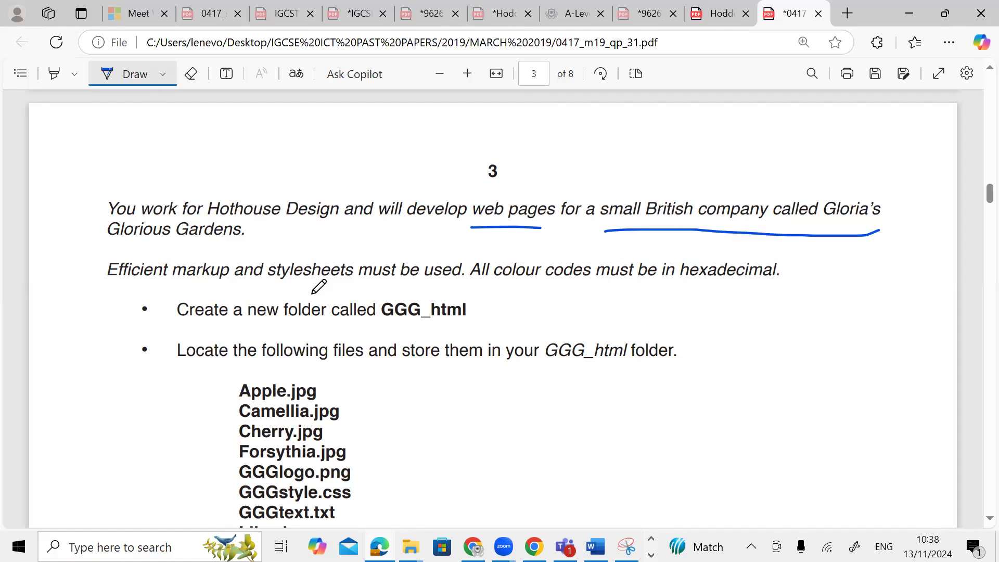
# Step: Tick the hexadecimal and GGG_html folder instructions and draw a vertical line beside the list of files to store
pyautogui.scroll(-1, 319, 286)
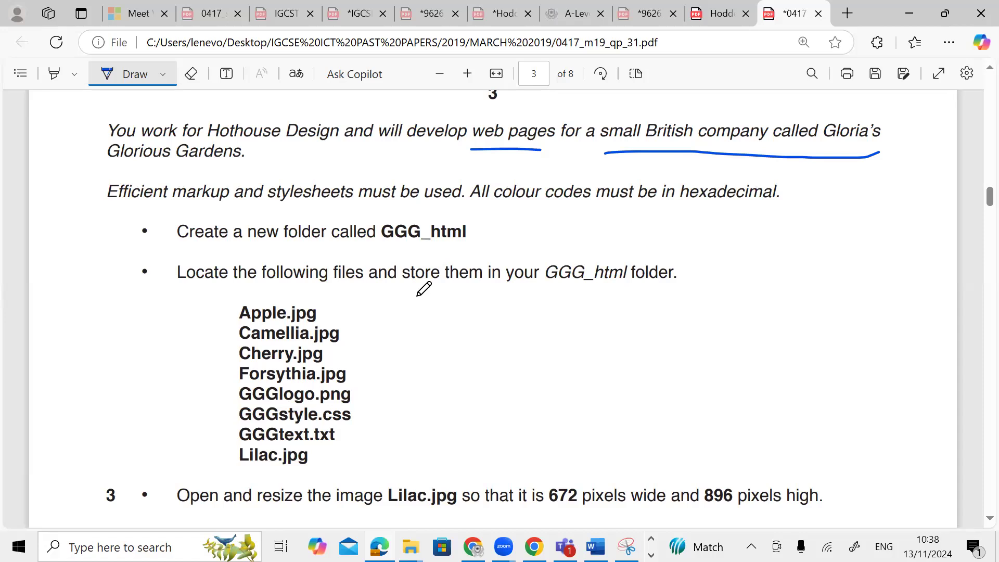
pyautogui.moveTo(800, 181); pyautogui.dragTo(841, 167)
pyautogui.moveTo(500, 217); pyautogui.dragTo(505, 222)
pyautogui.scroll(-2, 517, 212)
pyautogui.moveTo(380, 176); pyautogui.dragTo(383, 281)
pyautogui.scroll(-1, 365, 345)
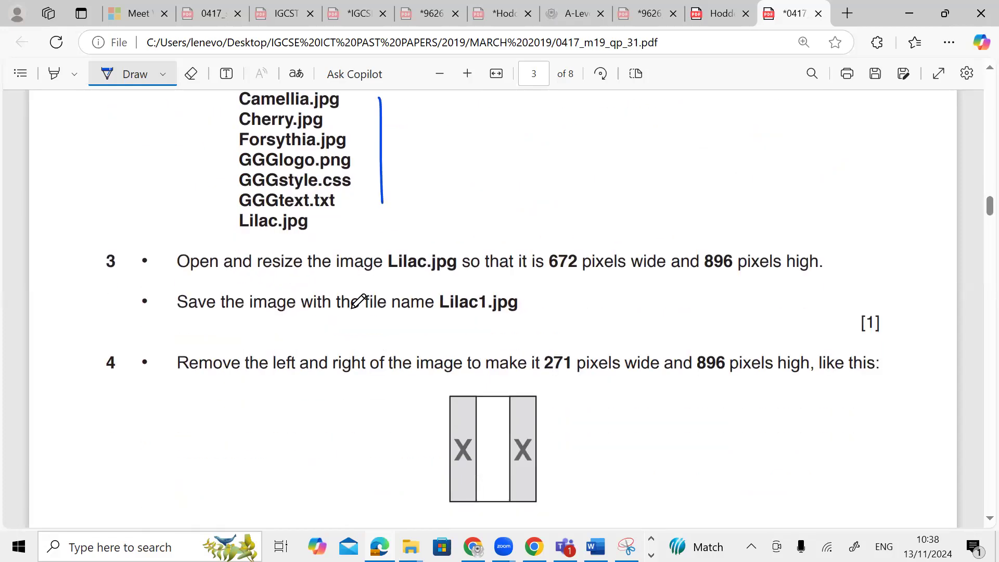
# Step: In task 3, underline "Lilac", "672 pixels" and "896 pixels high", and add a tick after Lilac1.jpg
pyautogui.moveTo(384, 279); pyautogui.dragTo(425, 279)
pyautogui.moveTo(547, 279); pyautogui.dragTo(614, 281)
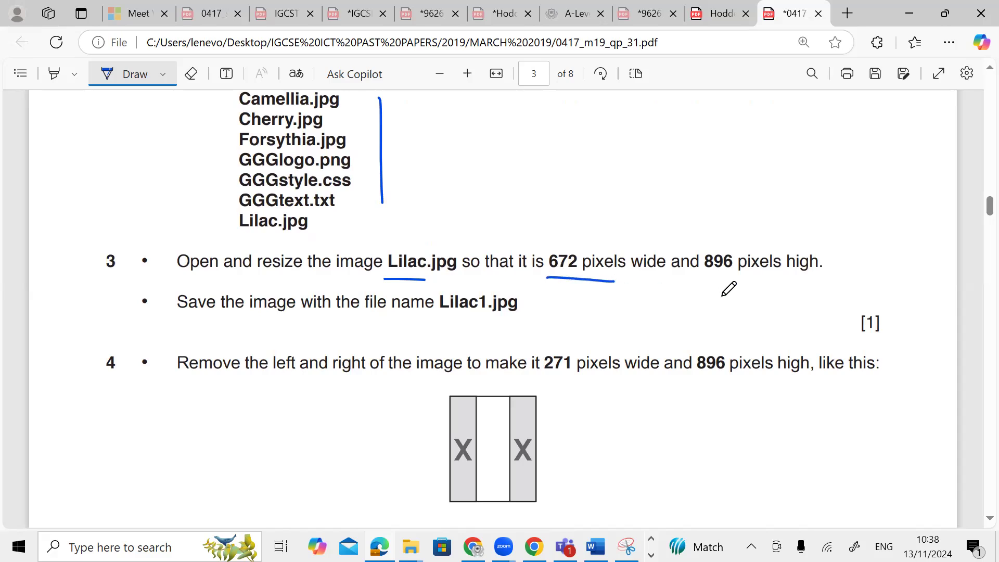
pyautogui.moveTo(706, 279); pyautogui.dragTo(818, 273)
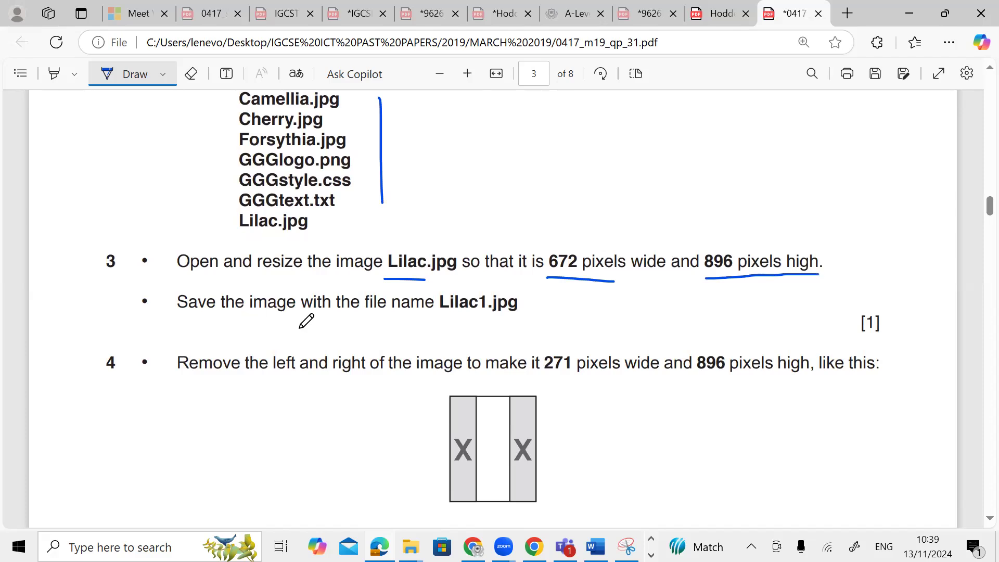
pyautogui.moveTo(525, 302); pyautogui.dragTo(547, 298)
# Step: Look over tasks 4 and 5, and open "03_0417_31_Confidential Source Files 2019" inside the 0417_m19_sf_31 folder of MARCH 2019
pyautogui.scroll(-2, 458, 339)
pyautogui.scroll(-5, 488, 334)
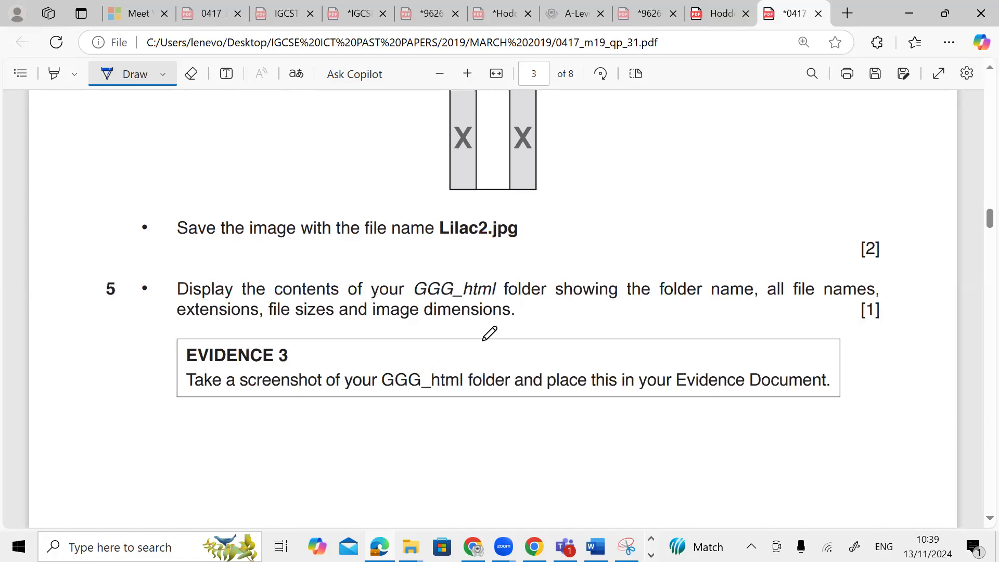
pyautogui.scroll(-8, 490, 333)
pyautogui.scroll(10, 490, 333)
pyautogui.scroll(3, 490, 333)
pyautogui.scroll(-1, 487, 333)
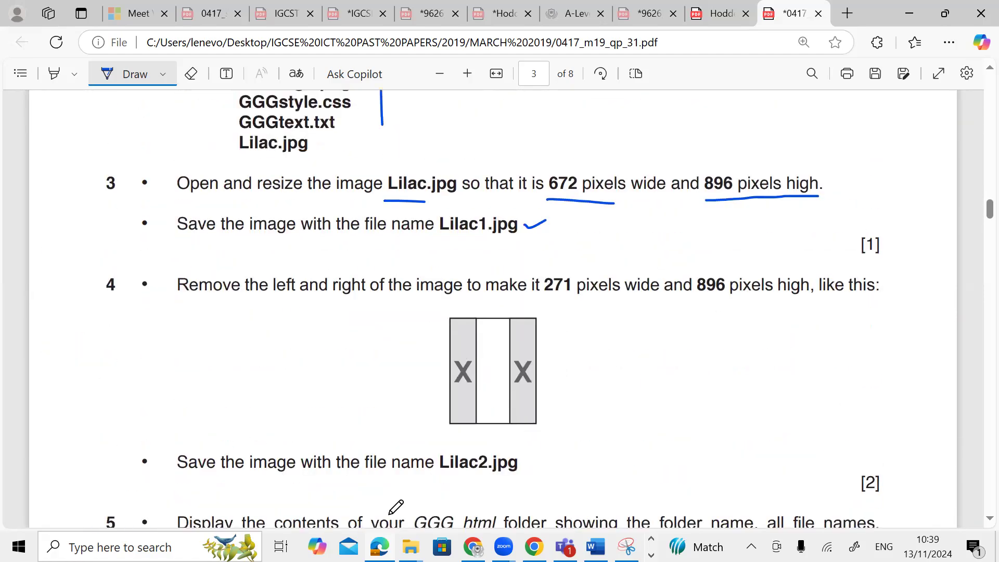
pyautogui.moveTo(411, 547)
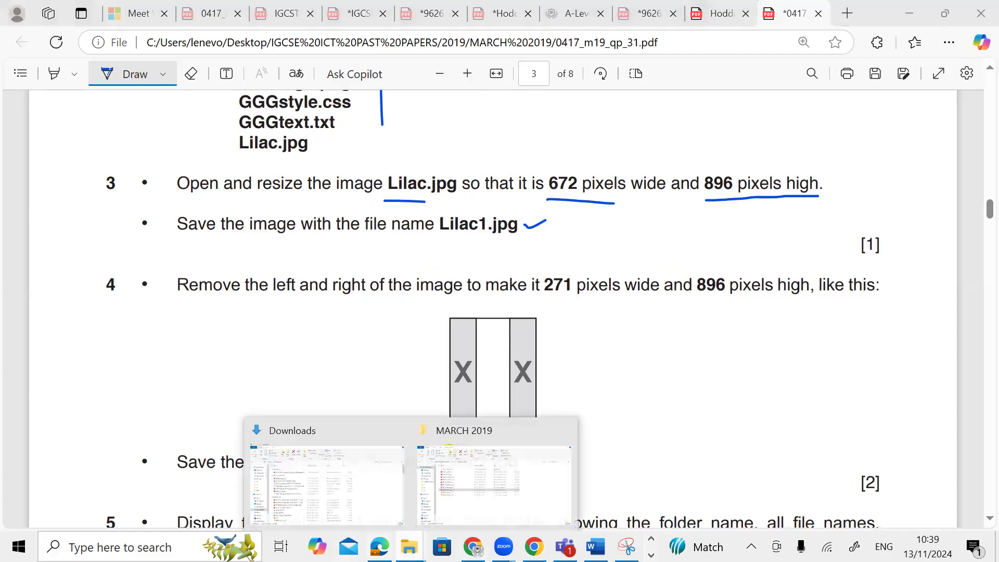
pyautogui.click(481, 477)
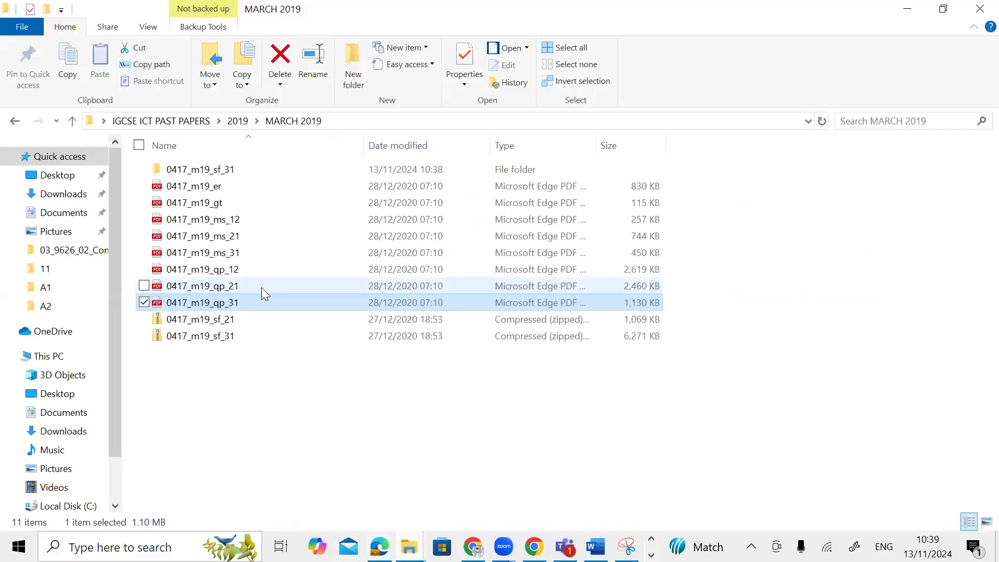
pyautogui.doubleClick(235, 171)
pyautogui.doubleClick(320, 172)
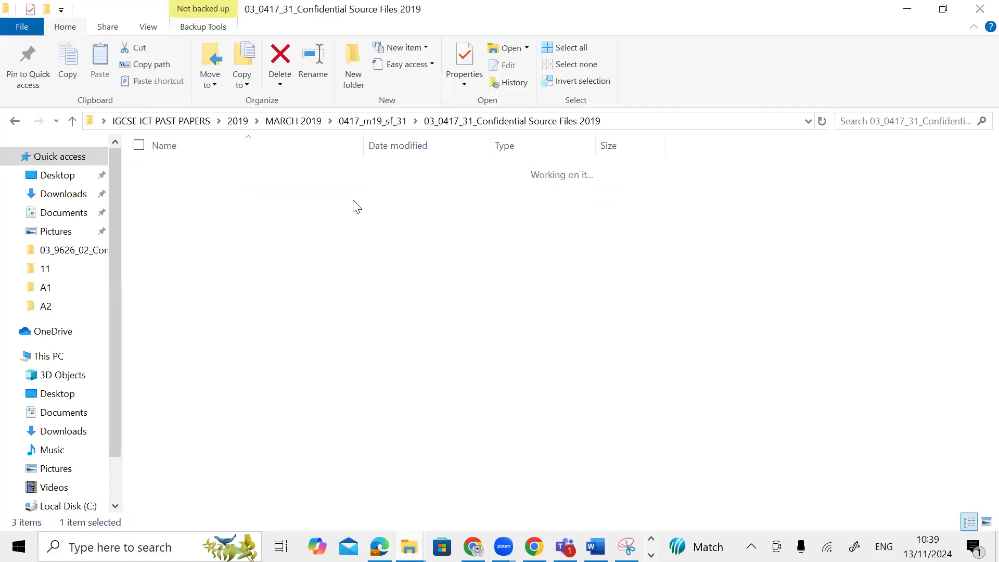
# Step: Search Windows for "PH" and launch Adobe Photoshop 2020
pyautogui.click(130, 547)
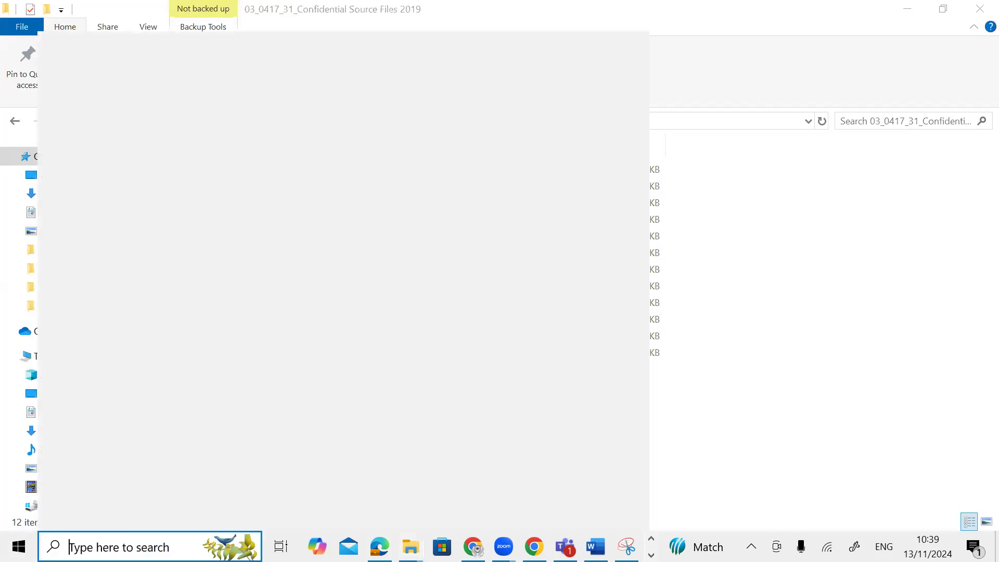
pyautogui.write('P')
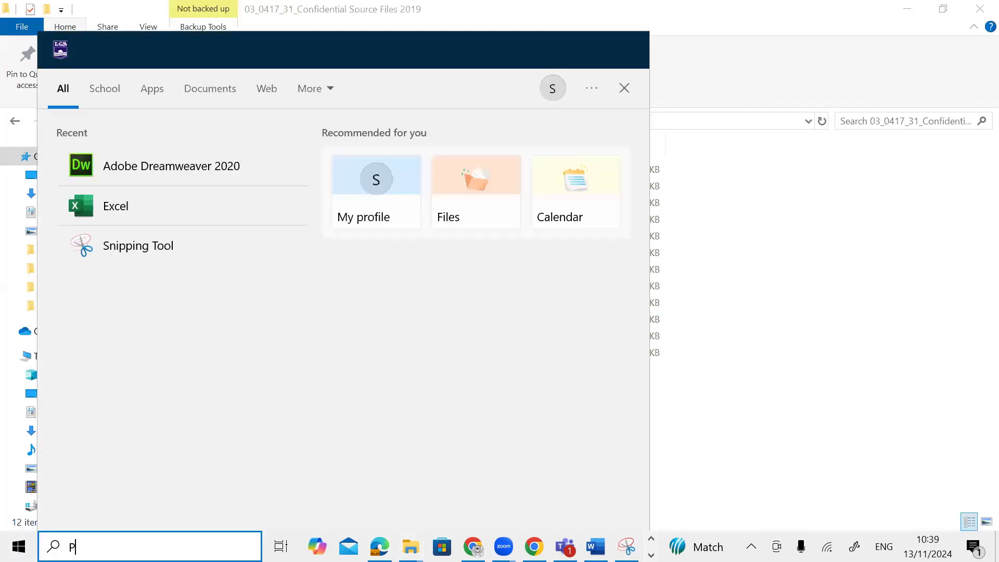
pyautogui.write('H')
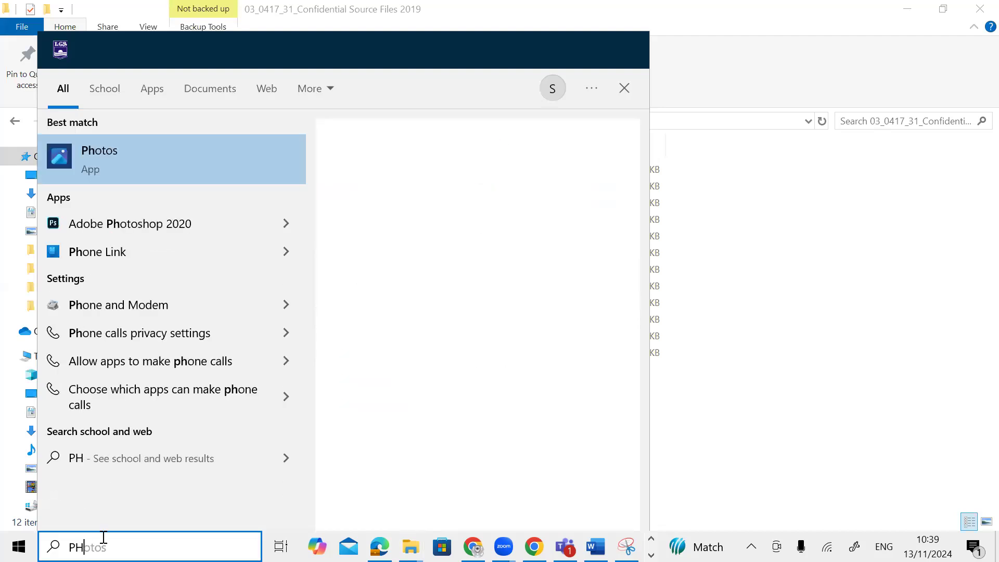
pyautogui.click(197, 212)
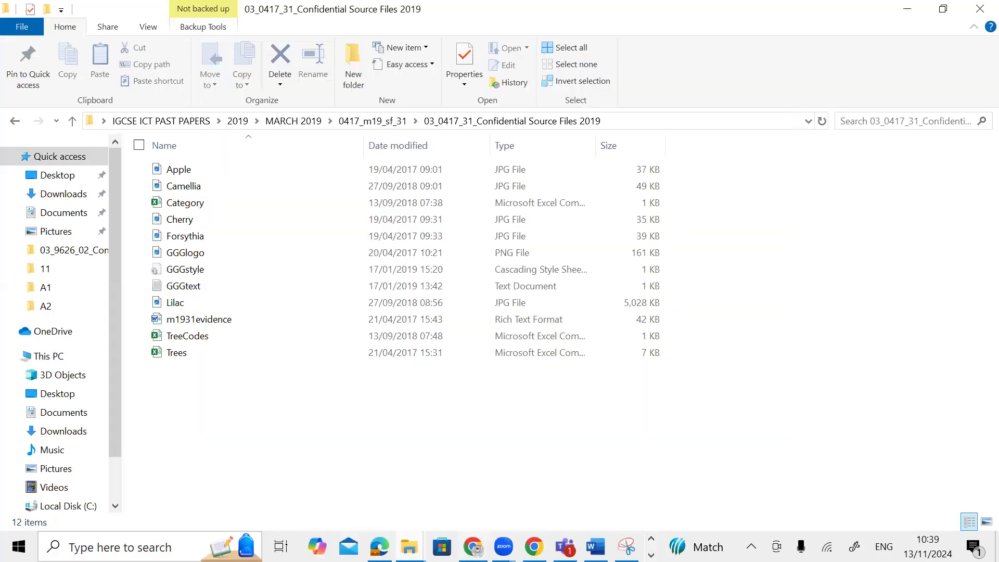
# Step: Cycle through the open windows back to the question paper and reread task 3
pyautogui.hotkey('alt', 'Tab')
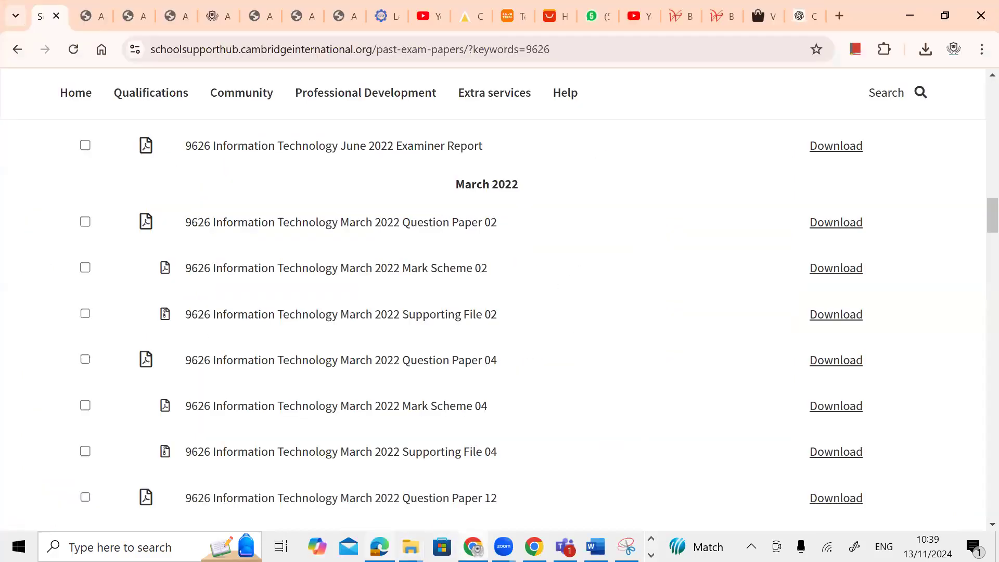
pyautogui.hotkey('alt', 'Tab')
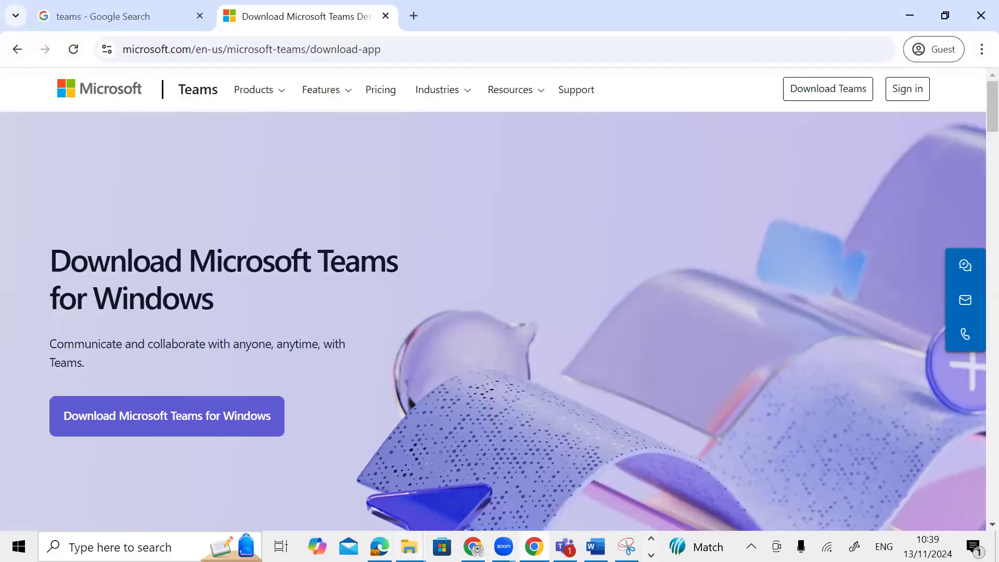
pyautogui.hotkey('alt', 'Tab')
pyautogui.scroll(3, 564, 245)
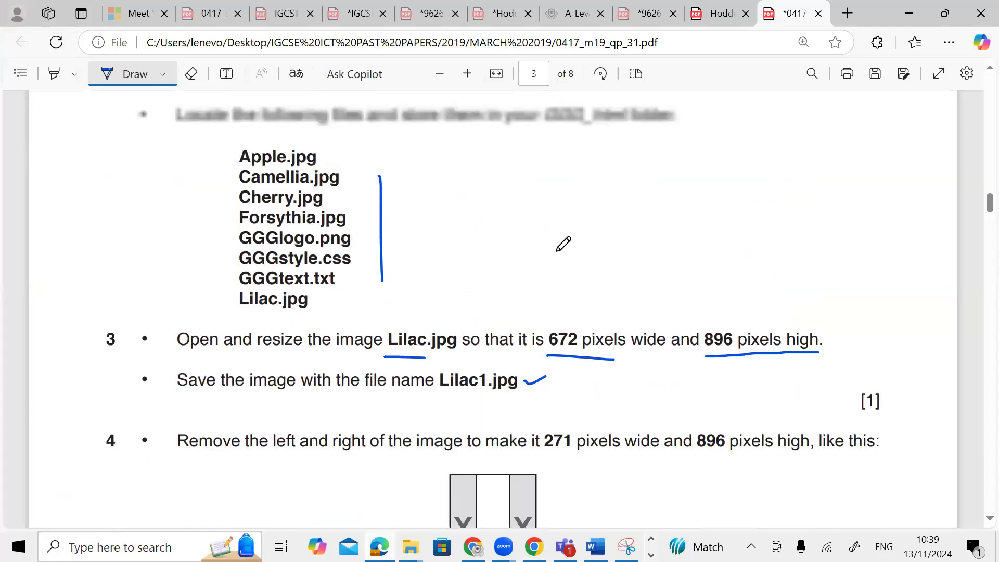
pyautogui.scroll(-2, 564, 243)
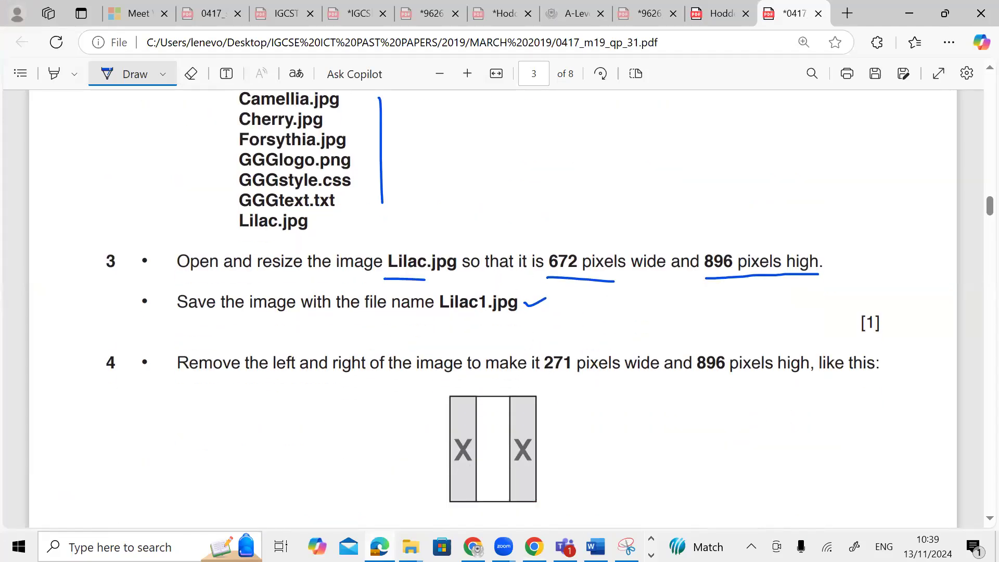
# Step: Switch to the Adobe Photoshop window
pyautogui.click(626, 546)
pyautogui.click(627, 547)
pyautogui.click(651, 539)
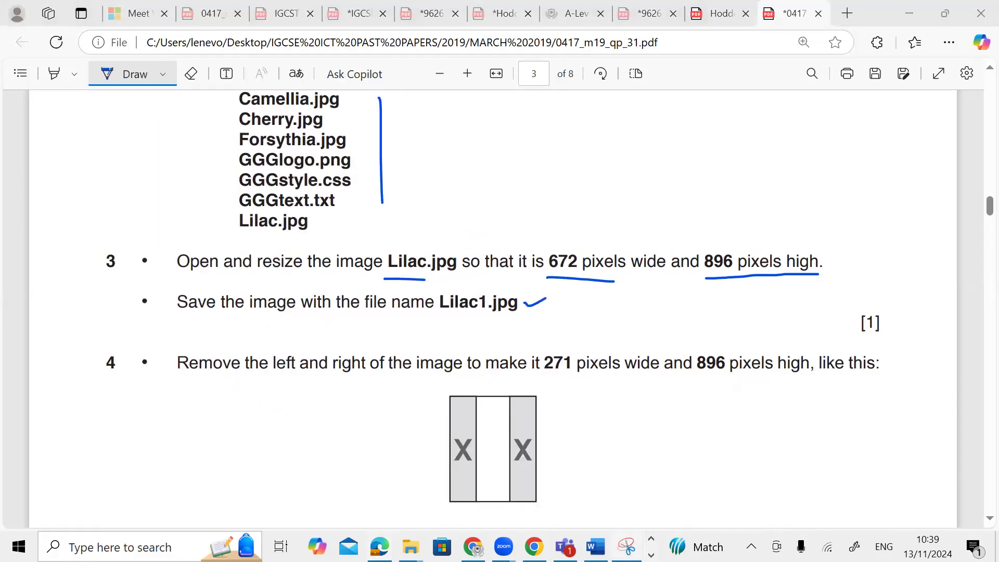
pyautogui.click(651, 555)
pyautogui.click(360, 546)
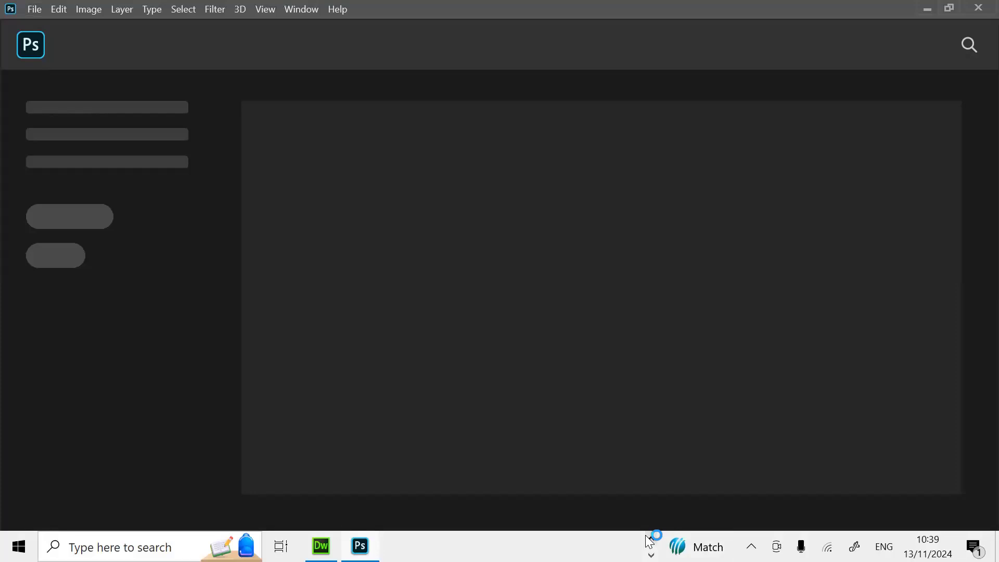
# Step: Switch to File Explorer and copy the full path of the "03_0417_31_Confidential Source Files 2019" folder
pyautogui.click(651, 539)
pyautogui.moveTo(409, 547)
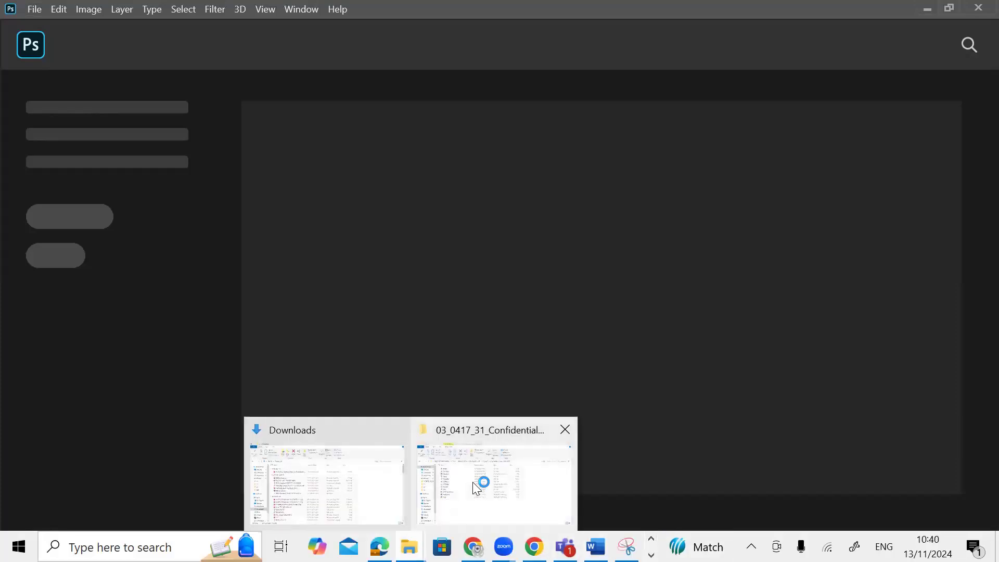
pyautogui.click(479, 481)
pyautogui.click(650, 121)
pyautogui.rightClick(651, 121)
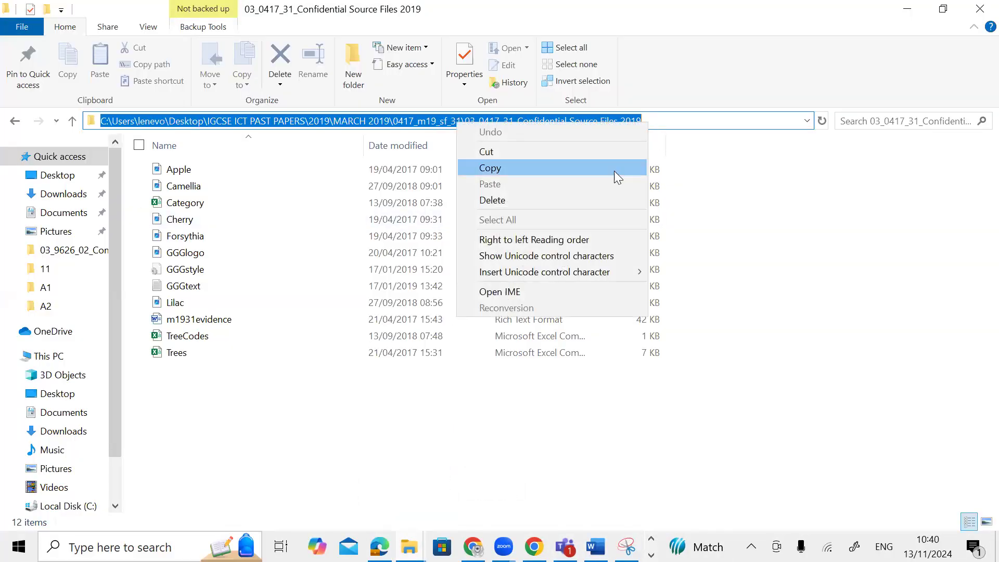
pyautogui.click(616, 169)
# Step: Switch to Photoshop and open Lilac.jpg, using the copied folder path as the file location
pyautogui.click(651, 539)
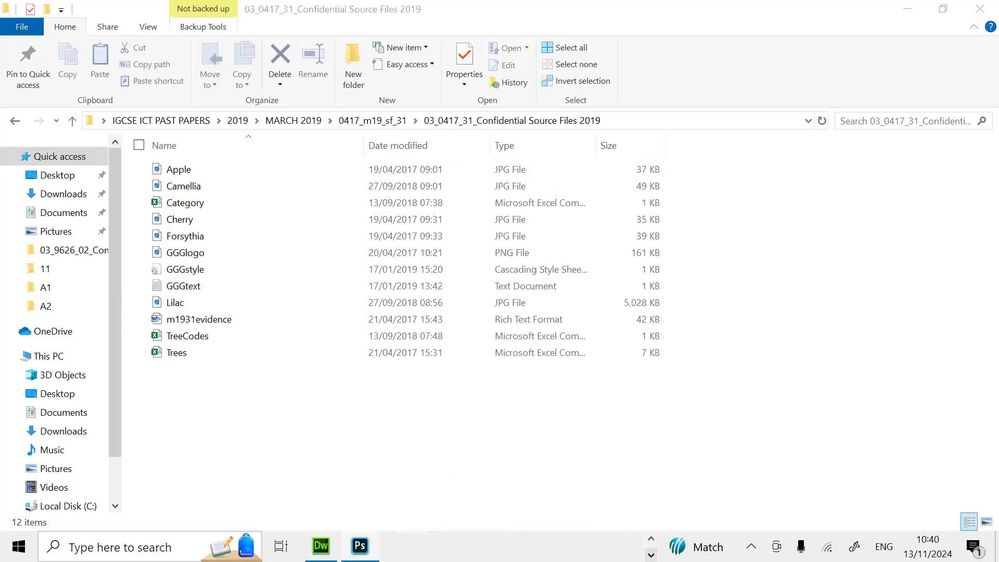
pyautogui.click(360, 546)
pyautogui.click(33, 14)
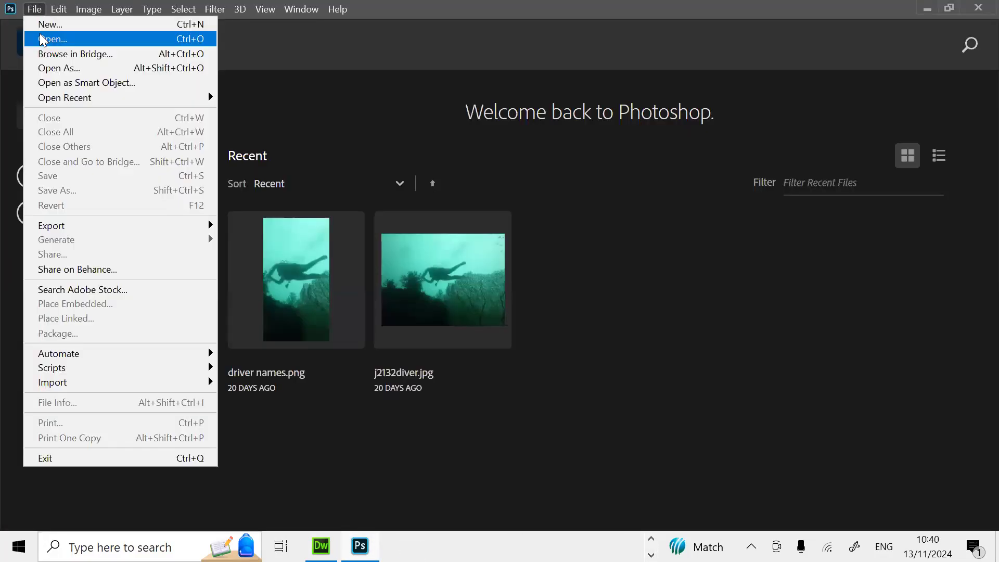
pyautogui.click(42, 33)
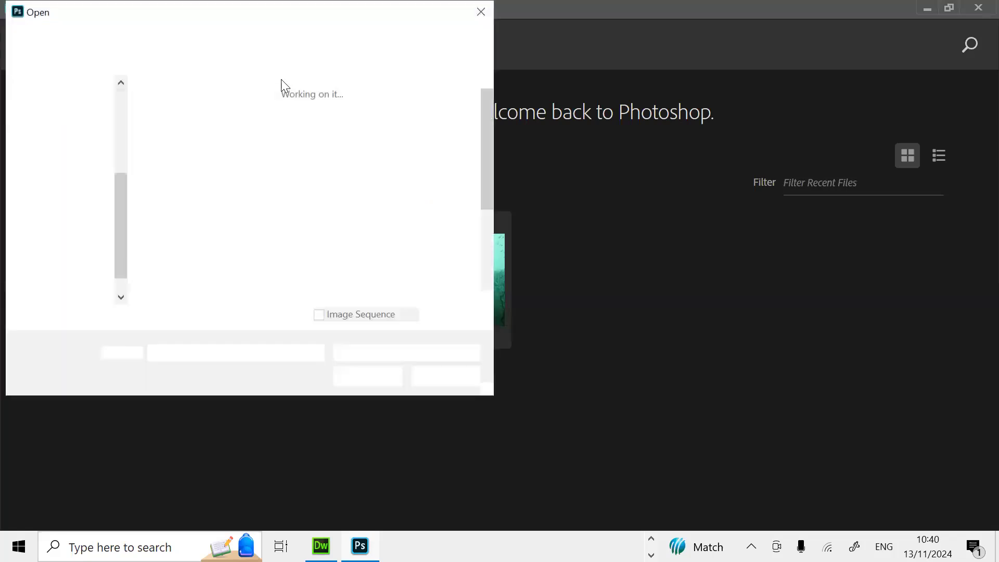
pyautogui.click(281, 38)
pyautogui.rightClick(276, 38)
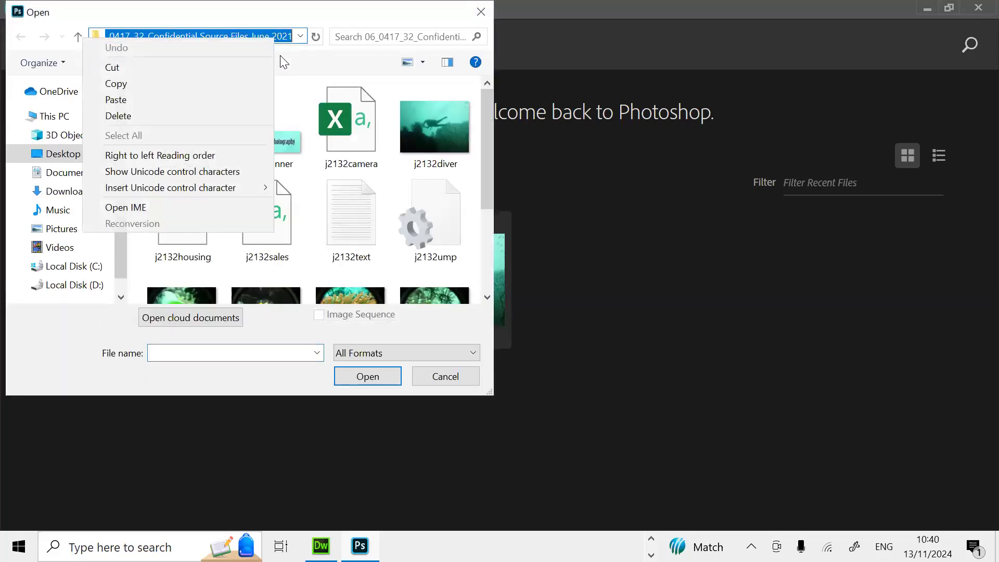
pyautogui.click(259, 98)
pyautogui.press('Return')
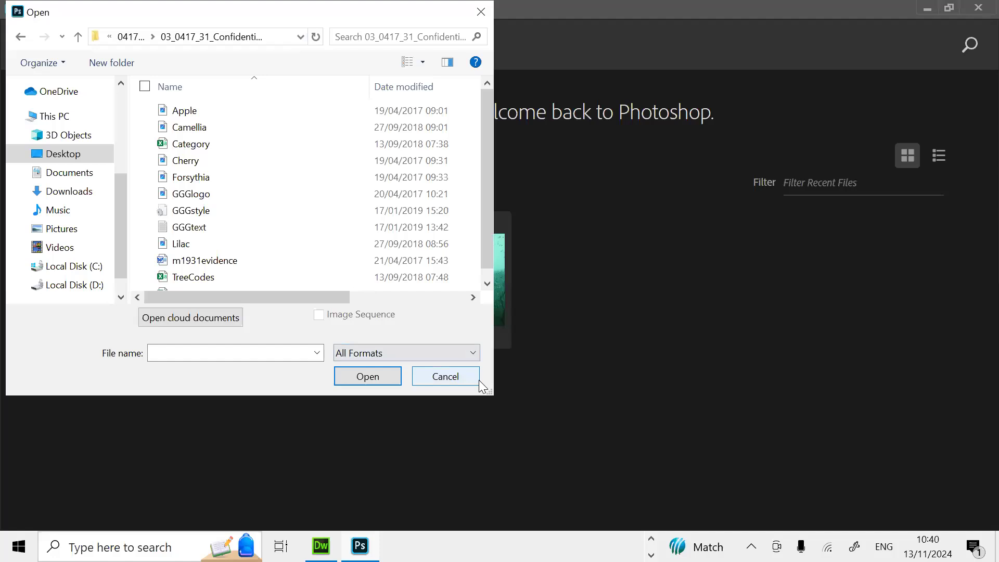
pyautogui.moveTo(490, 391); pyautogui.dragTo(592, 430)
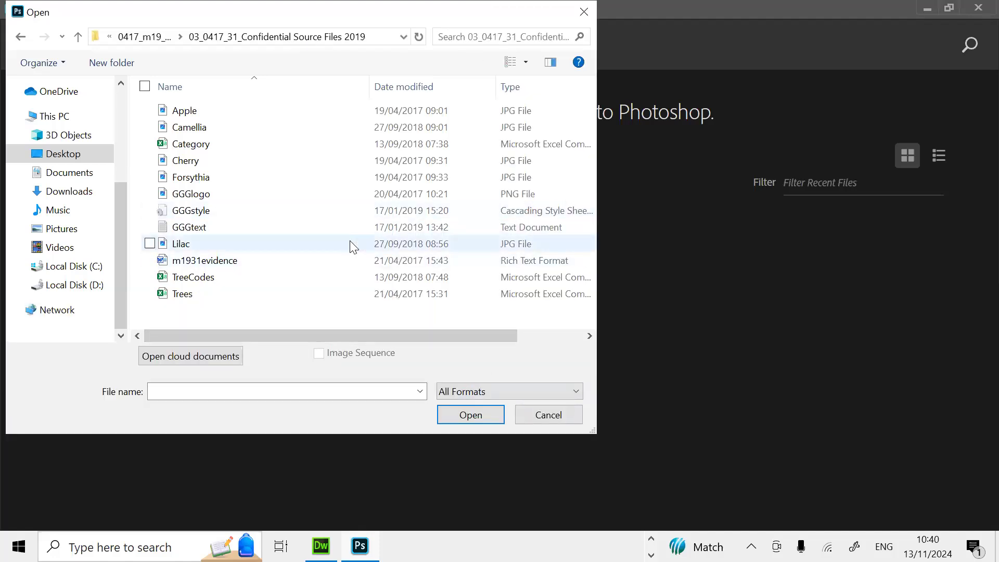
pyautogui.press('Escape')
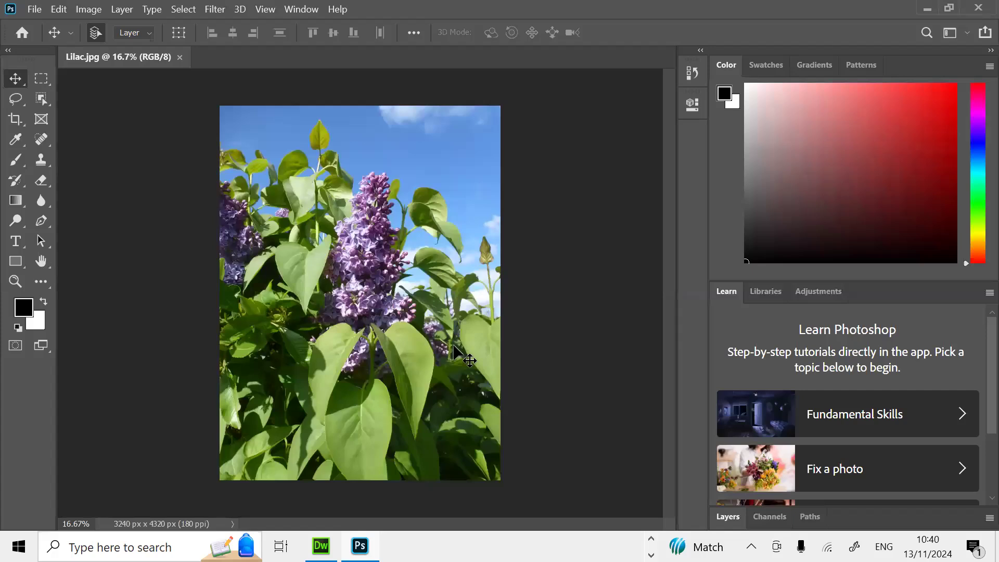
# Step: Switch to the question paper in Edge and draw a tick above Lilac.jpg in task 3
pyautogui.click(651, 539)
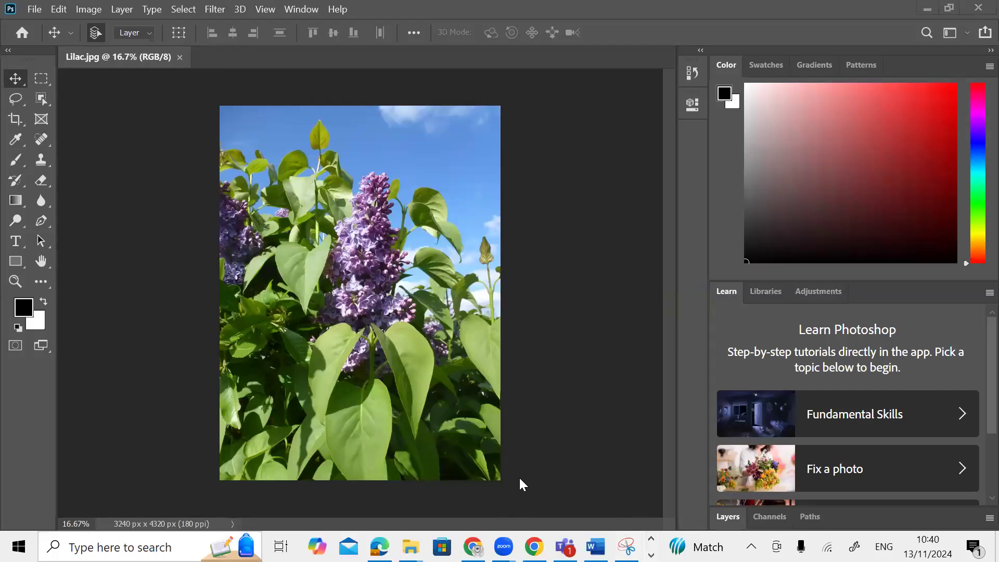
pyautogui.click(473, 547)
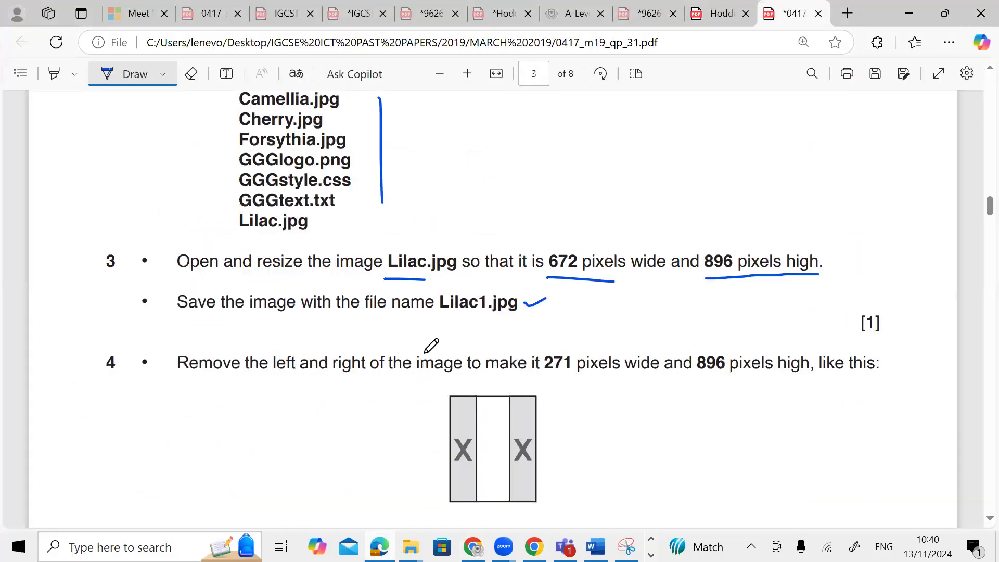
pyautogui.moveTo(436, 240); pyautogui.dragTo(454, 233)
pyautogui.click(651, 539)
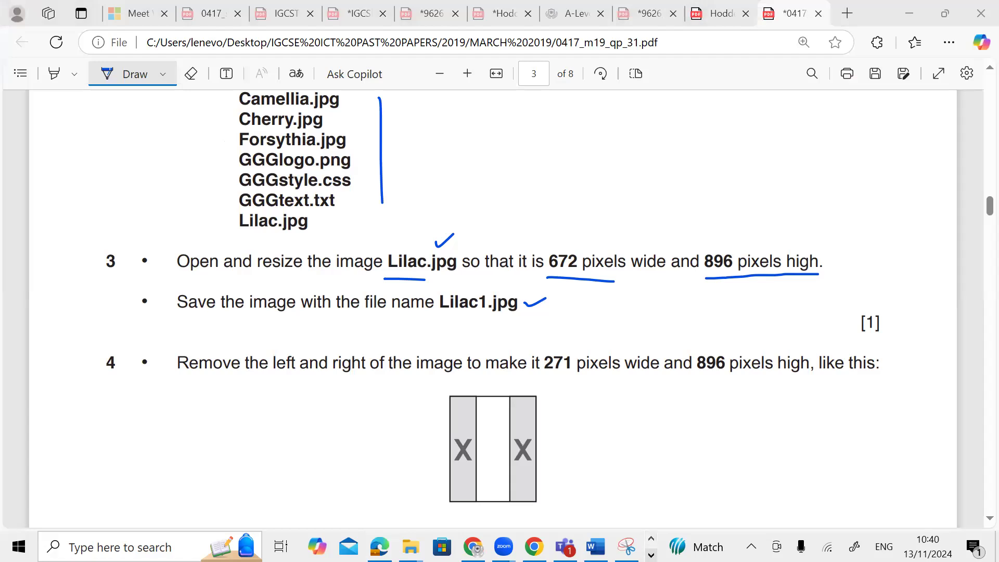
# Step: Switch to Photoshop, bring up the Image Size settings for Lilac.jpg and set the width and height units to pixels
pyautogui.click(651, 556)
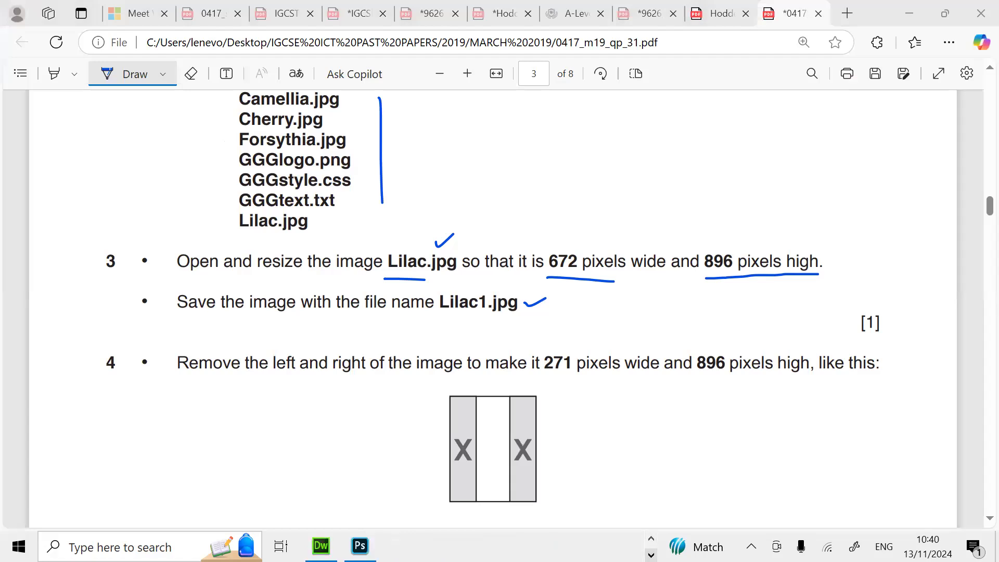
pyautogui.click(360, 546)
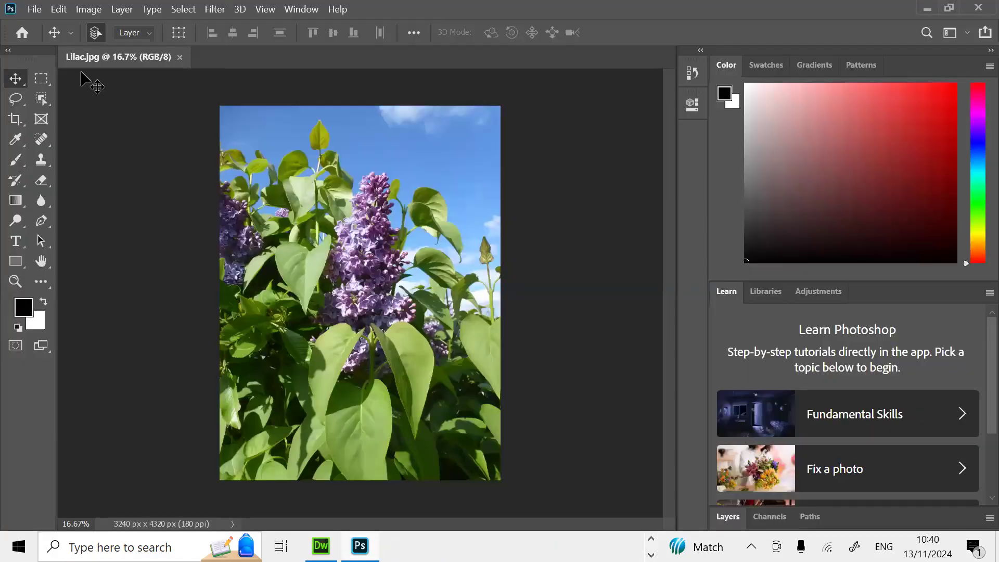
pyautogui.click(94, 14)
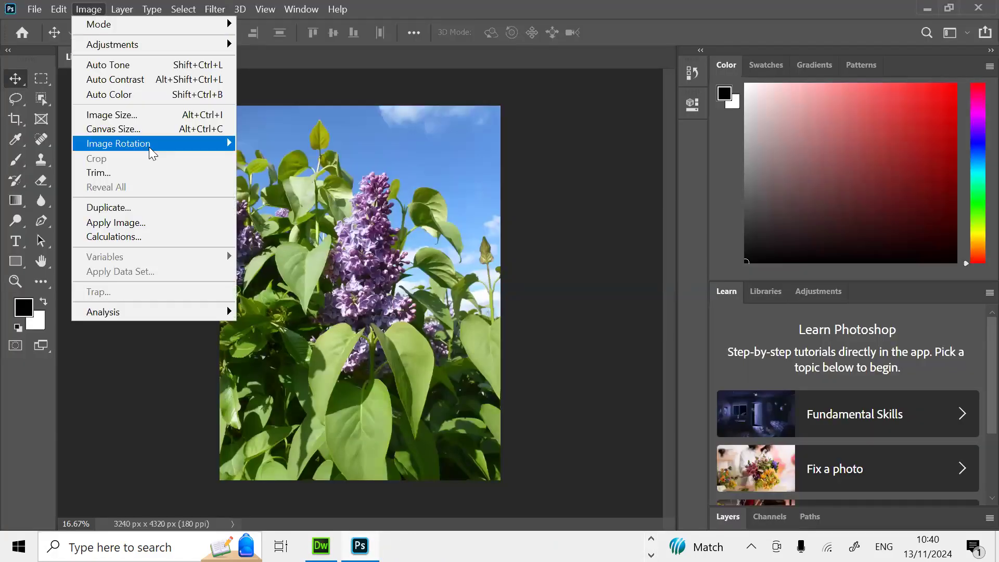
pyautogui.click(168, 122)
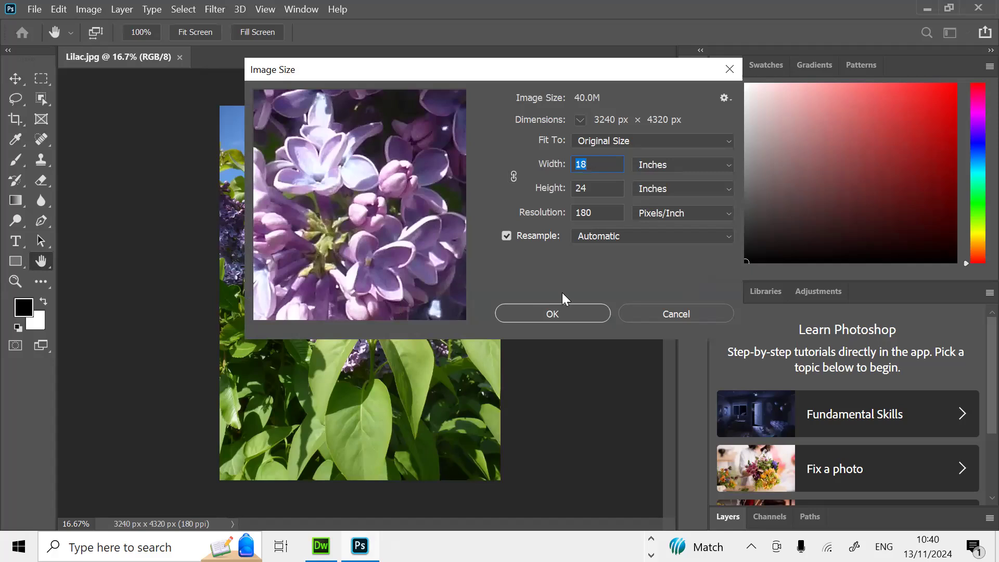
pyautogui.click(665, 165)
pyautogui.click(670, 191)
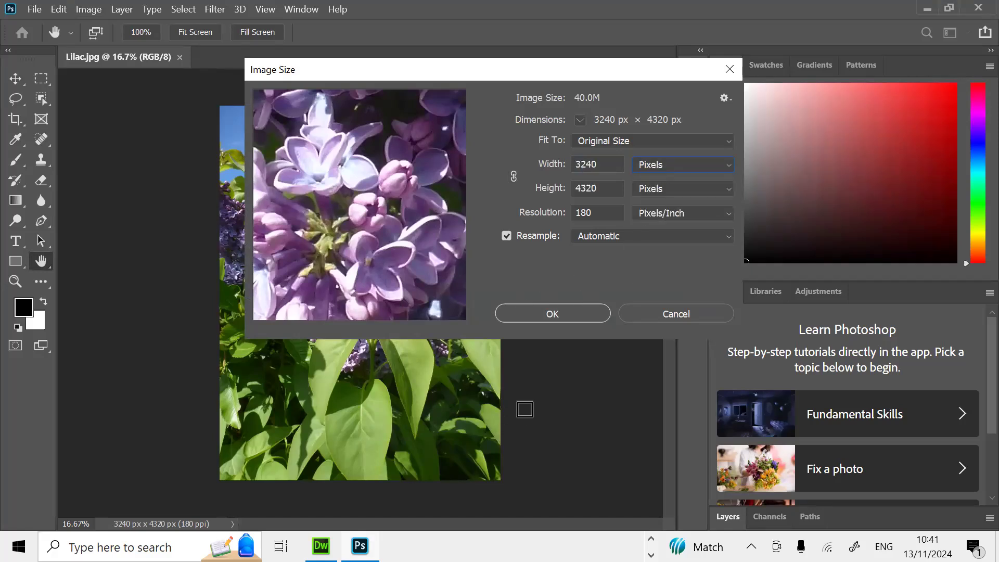
# Step: Check the required size in the question paper and set the image width to 672 pixels
pyautogui.press('ctrl+super+Left')
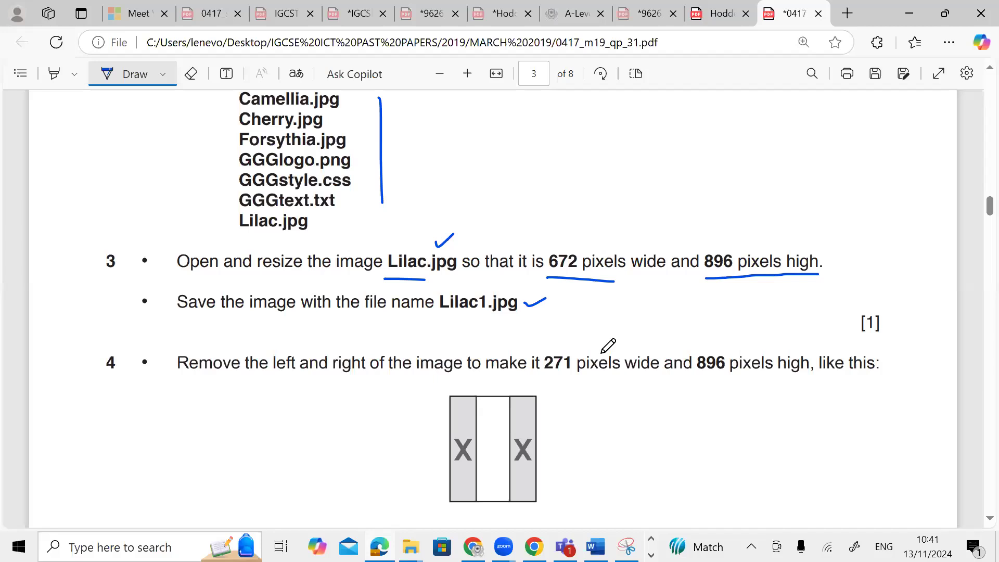
pyautogui.press('ctrl+super+Right')
pyautogui.moveTo(608, 162); pyautogui.dragTo(547, 159)
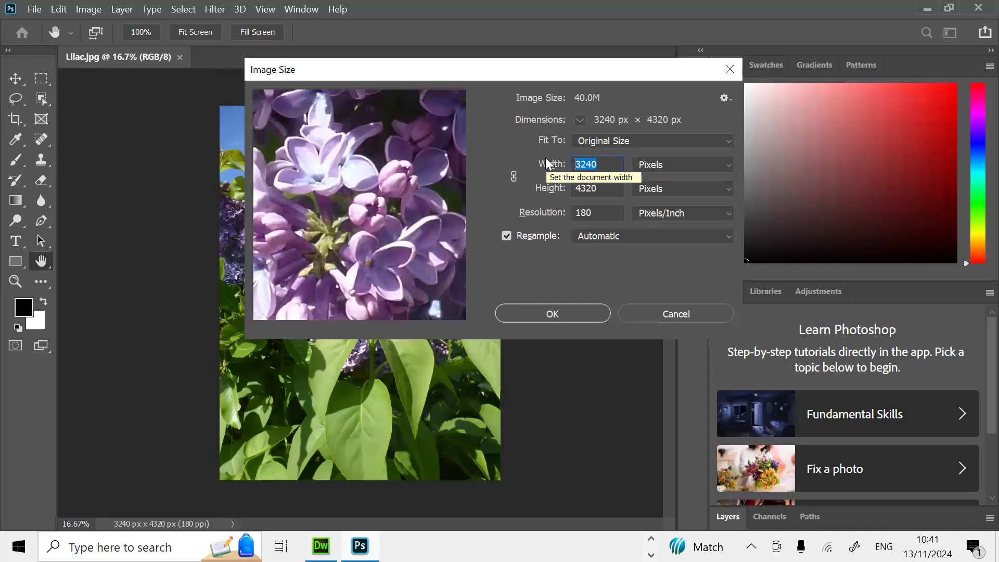
pyautogui.write('672')
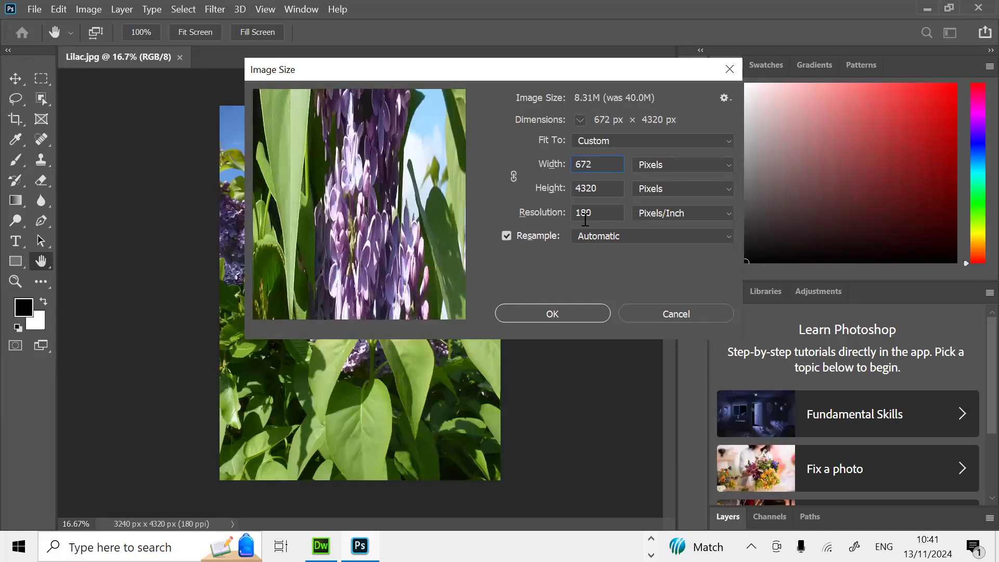
# Step: Check the required height in the question paper, set the image height to 896 pixels and apply the resize
pyautogui.hotkey('alt', 'Tab')
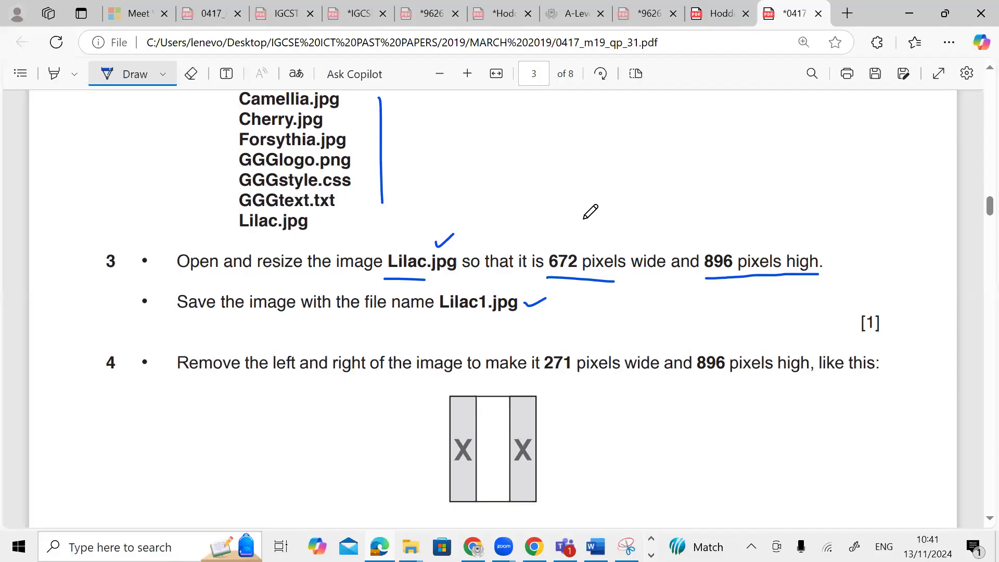
pyautogui.hotkey('alt', 'Tab')
pyautogui.moveTo(603, 190); pyautogui.dragTo(538, 194)
pyautogui.write('8')
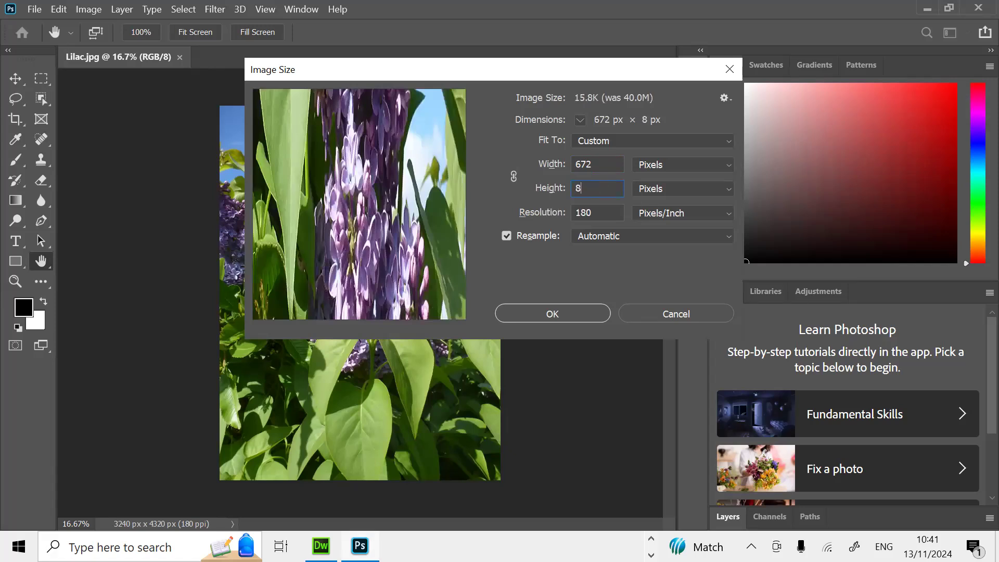
pyautogui.write('96')
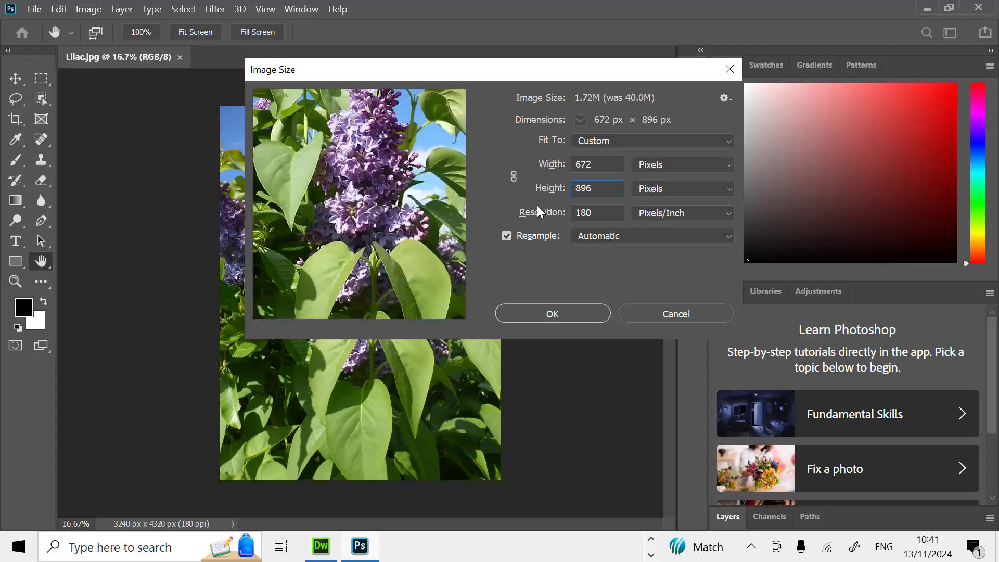
pyautogui.click(562, 312)
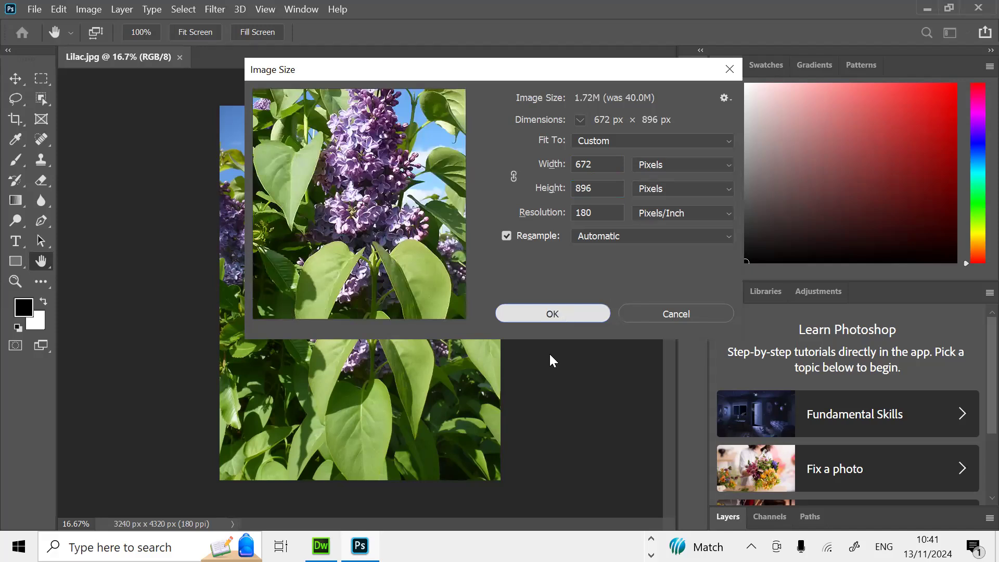
pyautogui.press('v')
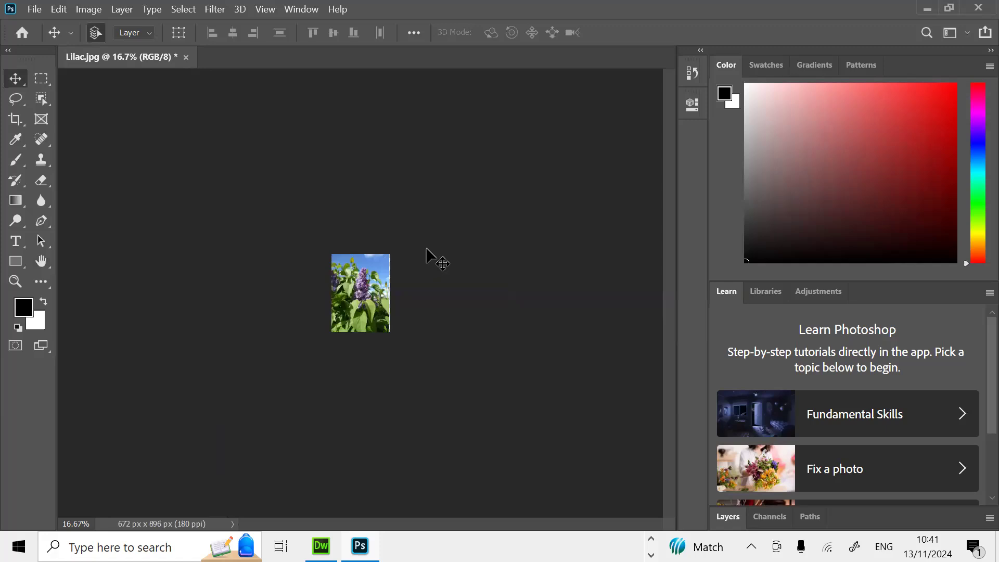
pyautogui.hotkey('ctrl', '+')
pyautogui.hotkey('ctrl', '+')
pyautogui.hotkey('ctrl', '+')
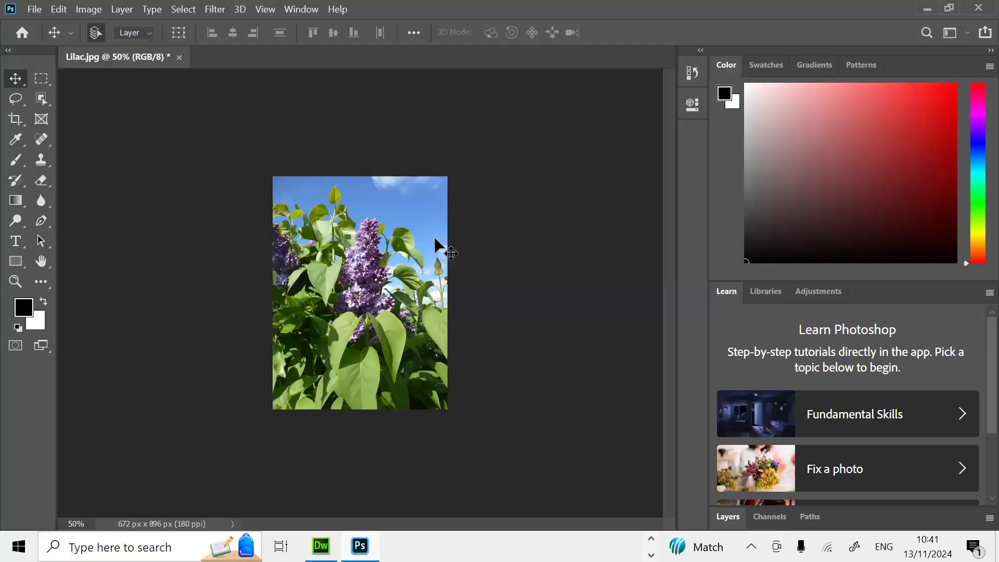
# Step: Switch to the question paper in Edge and copy the file name Lilac1 from task 3
pyautogui.hotkey('alt', 'Tab')
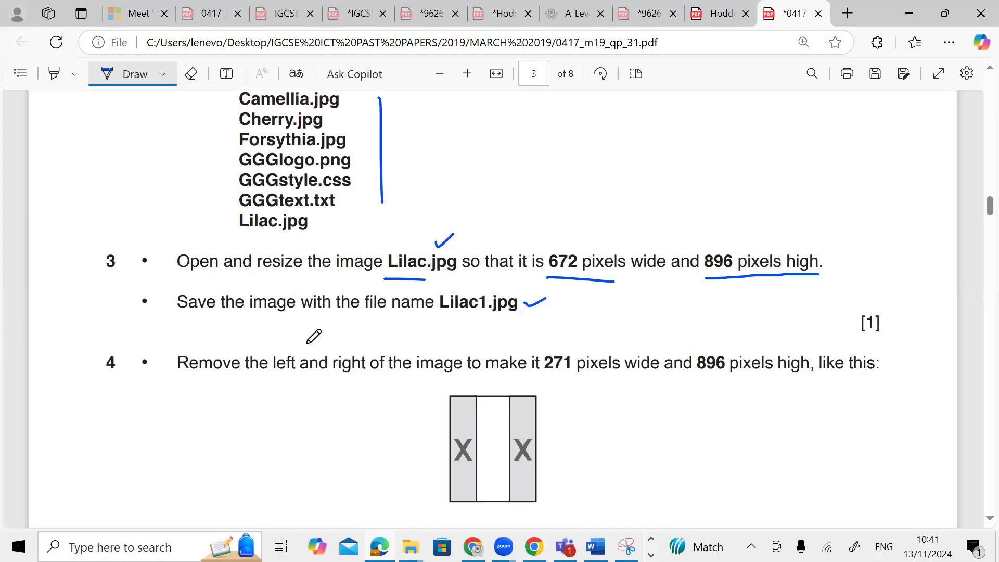
pyautogui.press('Escape')
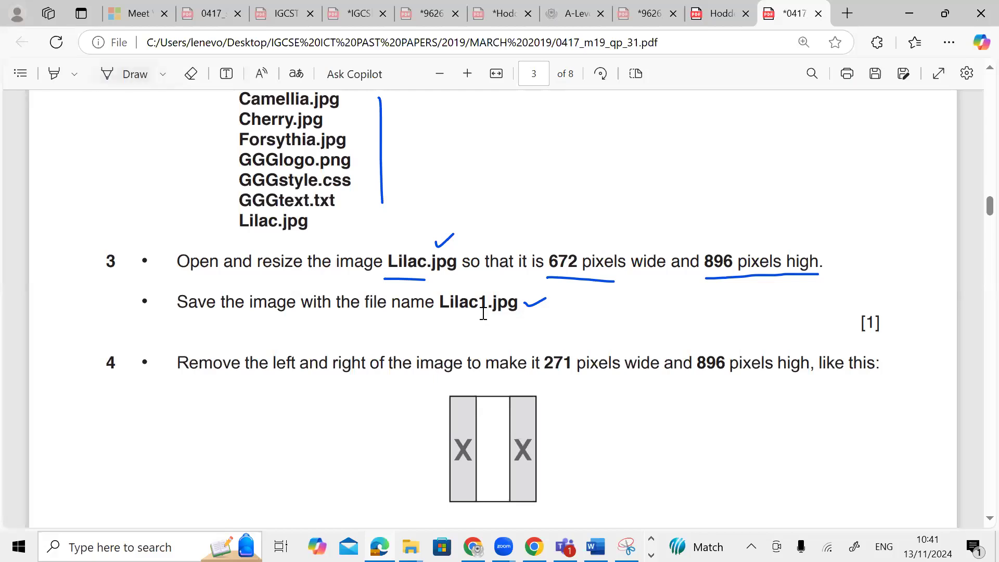
pyautogui.moveTo(434, 303); pyautogui.dragTo(491, 304)
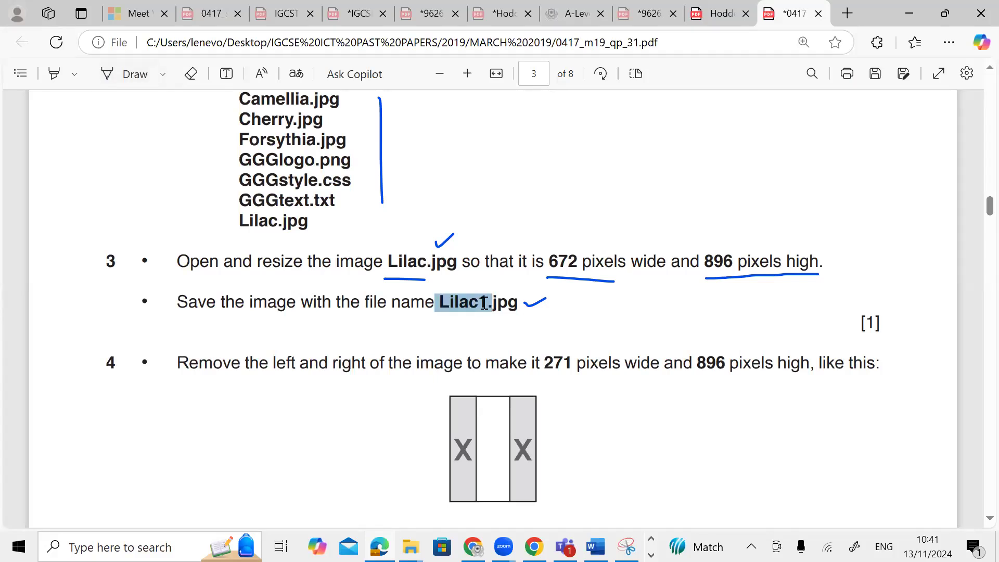
pyautogui.rightClick(484, 303)
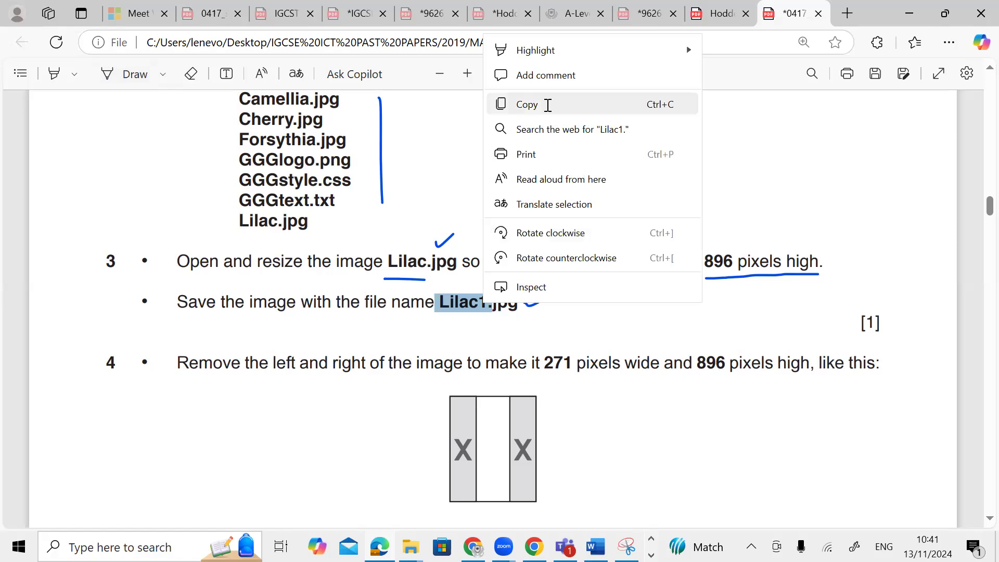
pyautogui.click(527, 104)
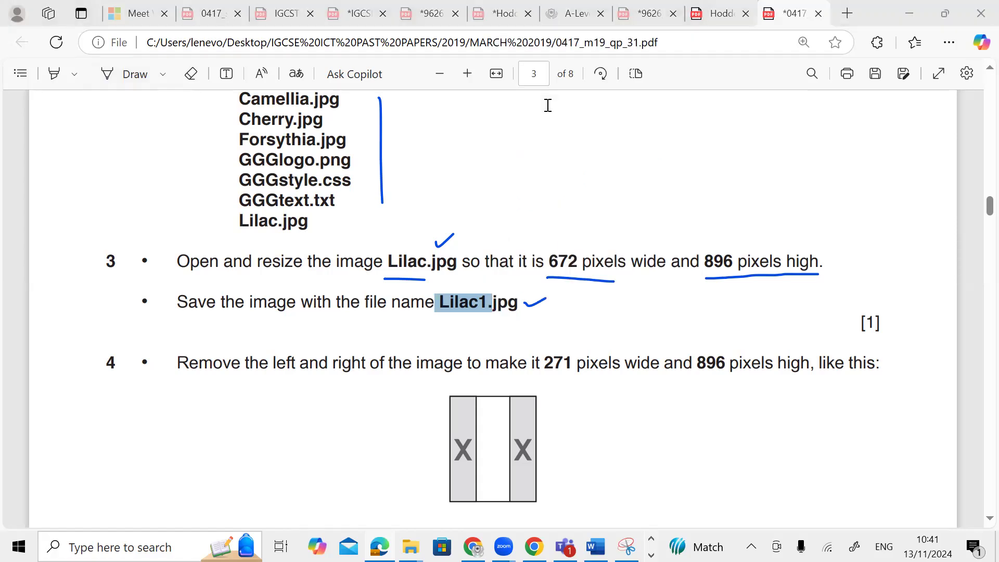
# Step: Switch to Photoshop and save the resized image on the computer as a JPEG named Lilac1, using the copied name and the default JPEG options
pyautogui.click(407, 390)
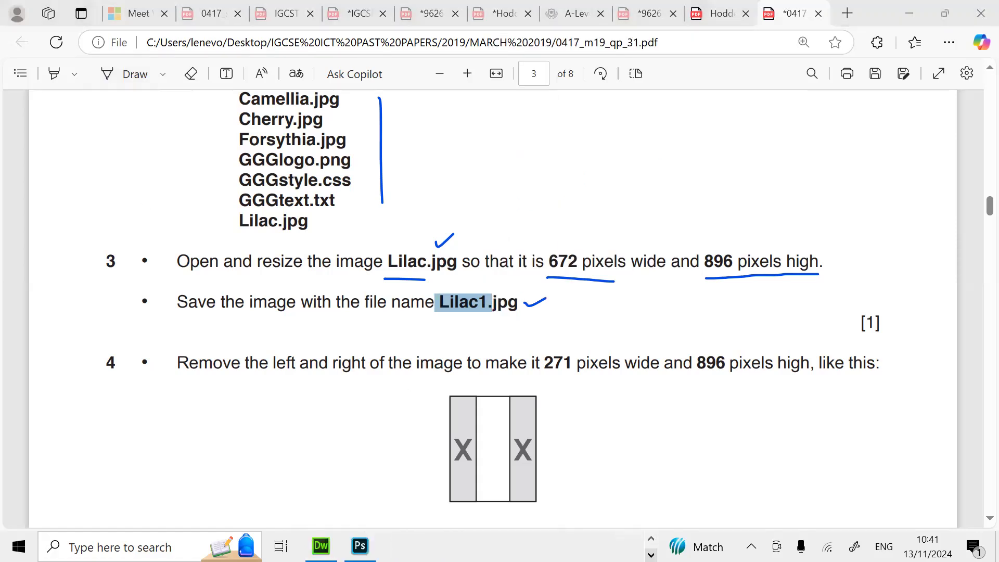
pyautogui.click(361, 546)
pyautogui.click(34, 9)
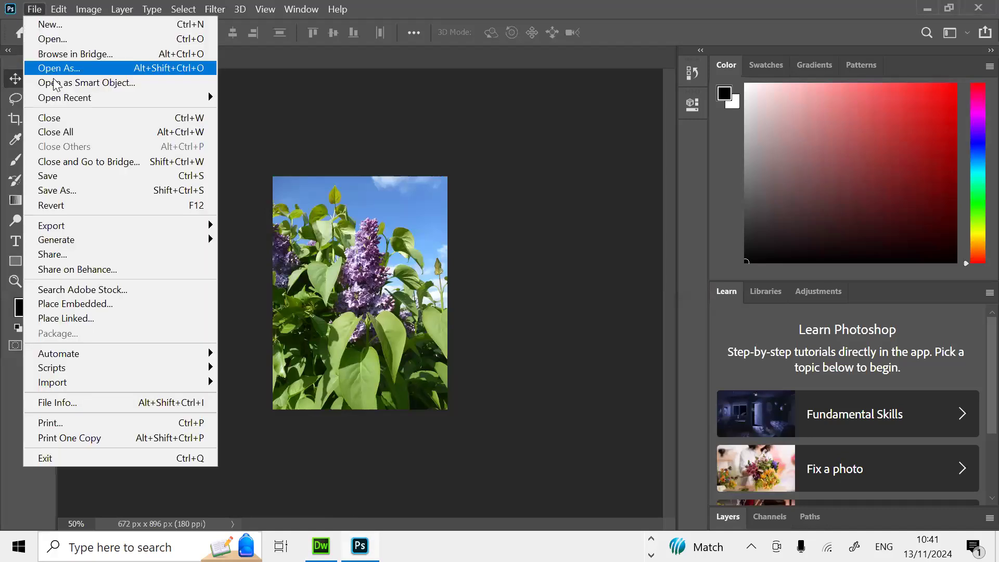
pyautogui.click(112, 191)
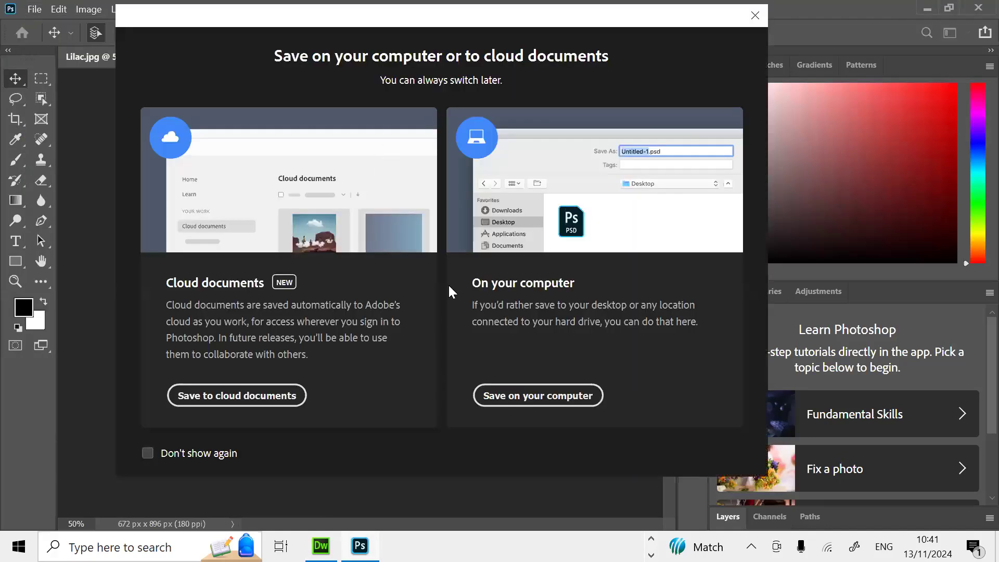
pyautogui.click(538, 397)
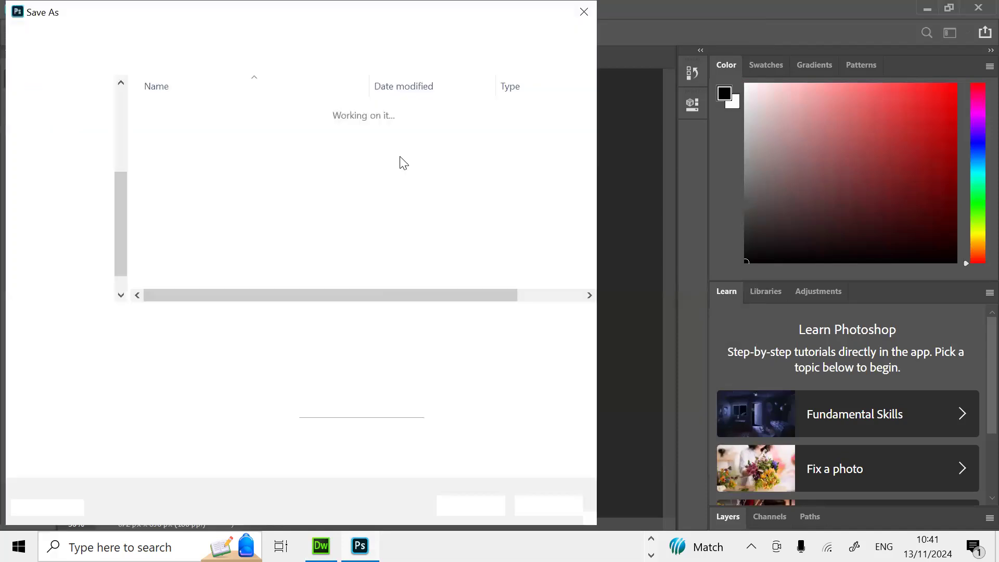
pyautogui.rightClick(170, 316)
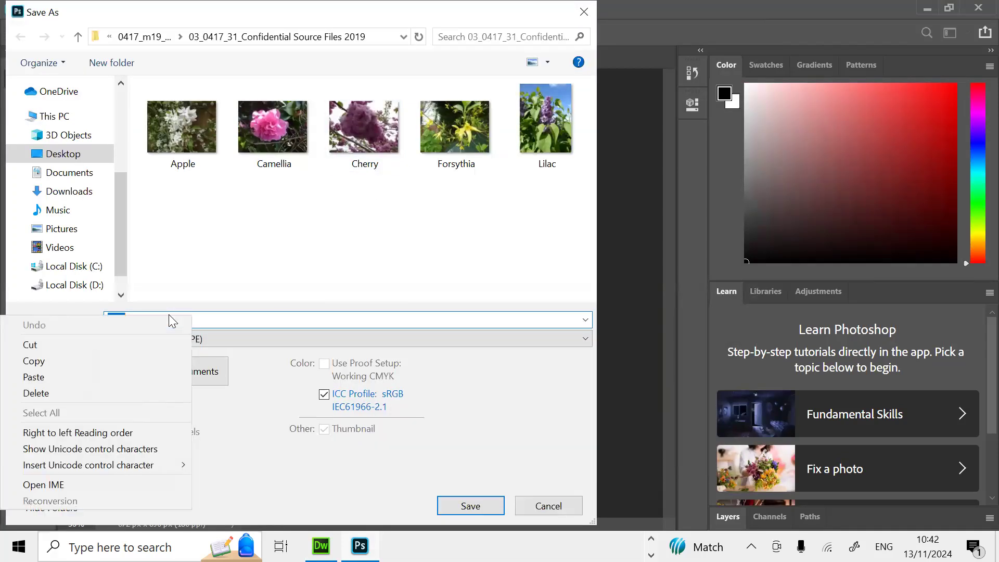
pyautogui.click(144, 376)
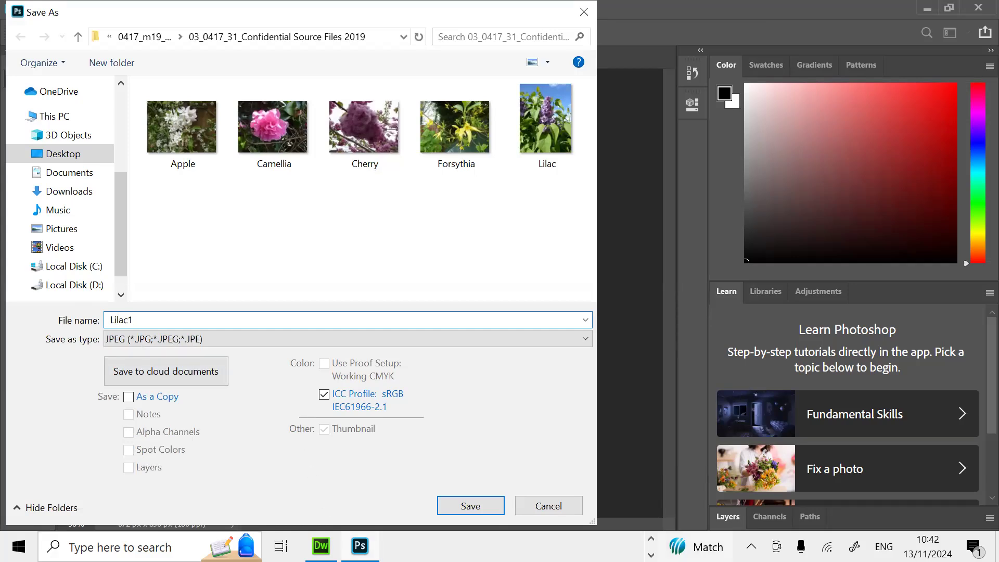
pyautogui.hotkey('alt', 'Tab')
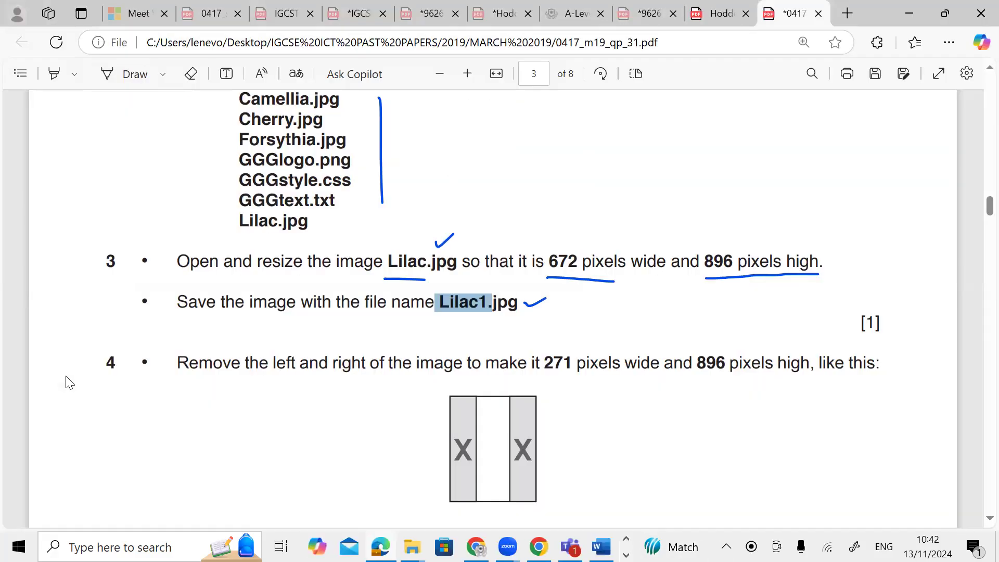
pyautogui.hotkey('alt', 'Tab')
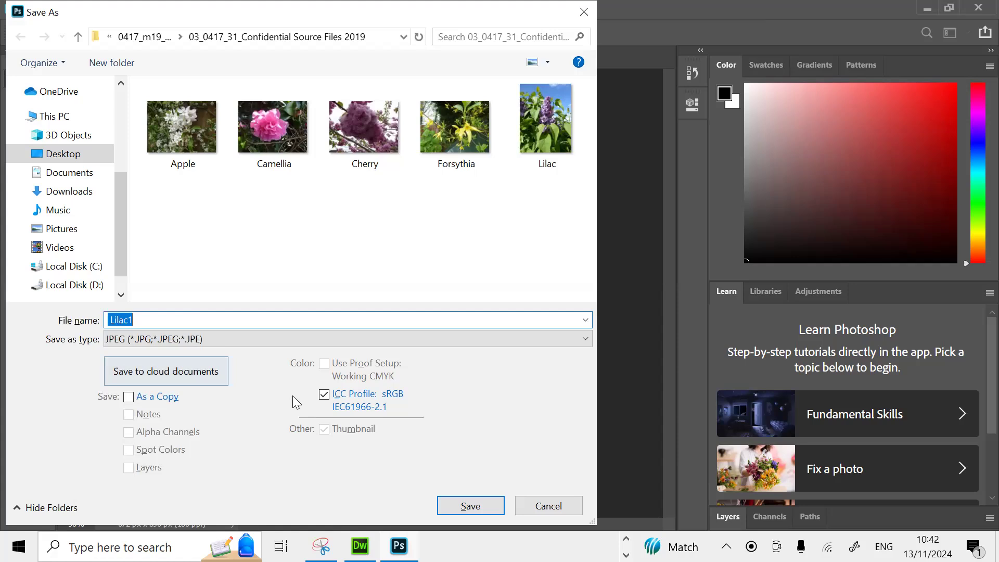
pyautogui.click(470, 505)
pyautogui.click(588, 116)
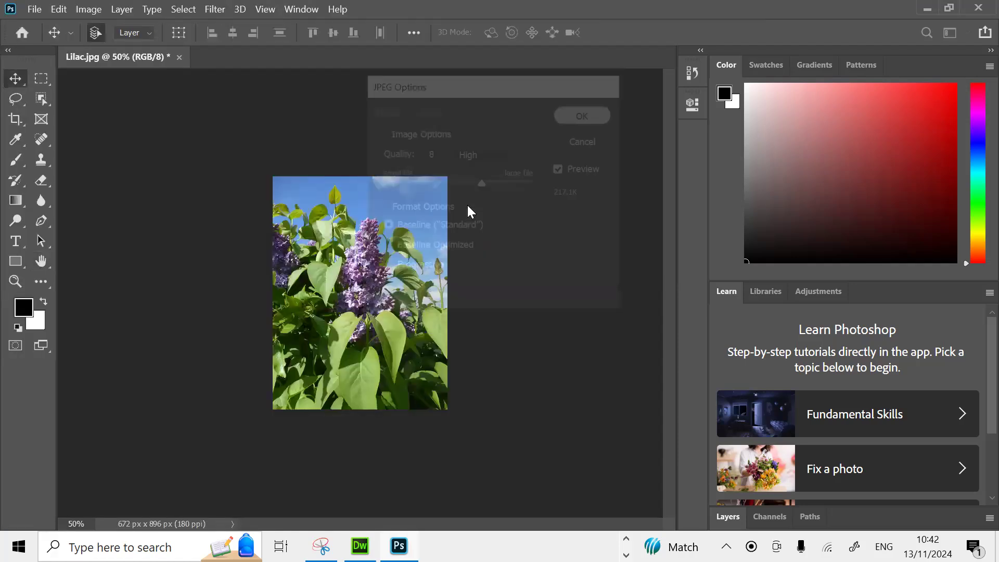
# Step: Check task 4's required size in the question paper and set the Crop tool's ratio width to 271 for the Lilac1 image
pyautogui.hotkey('alt', 'Tab')
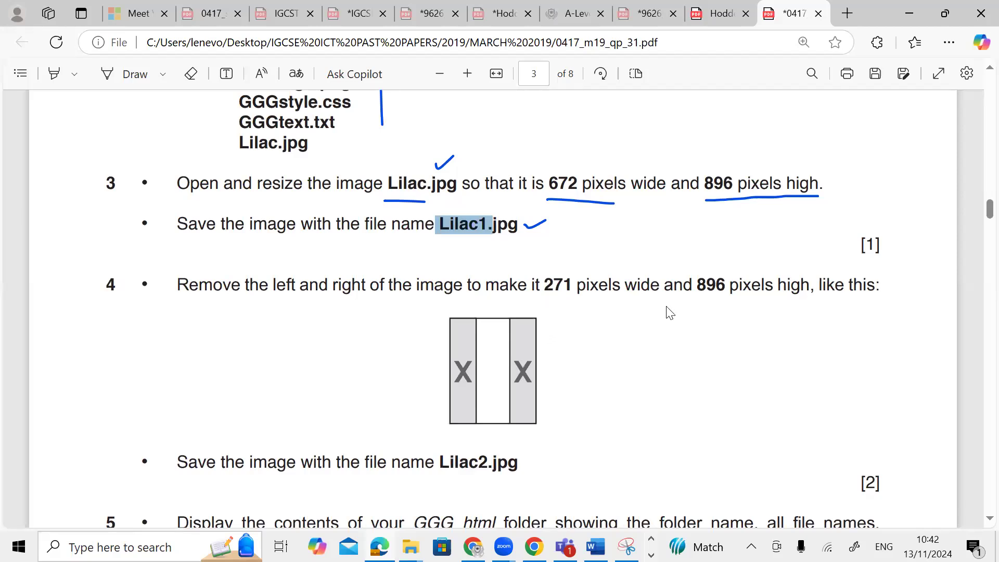
pyautogui.hotkey('alt', 'Tab')
pyautogui.click(15, 118)
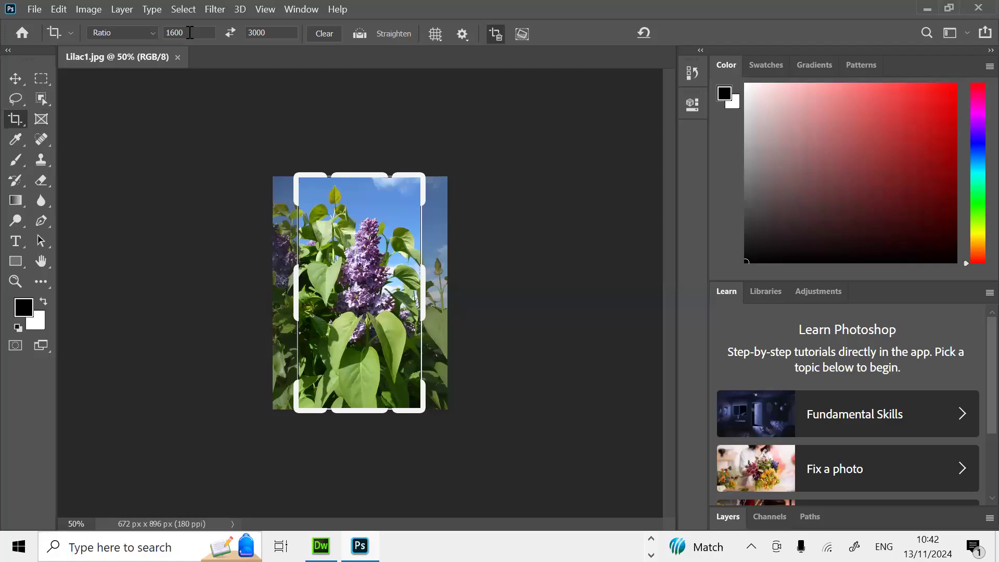
pyautogui.hotkey('alt', 'Tab')
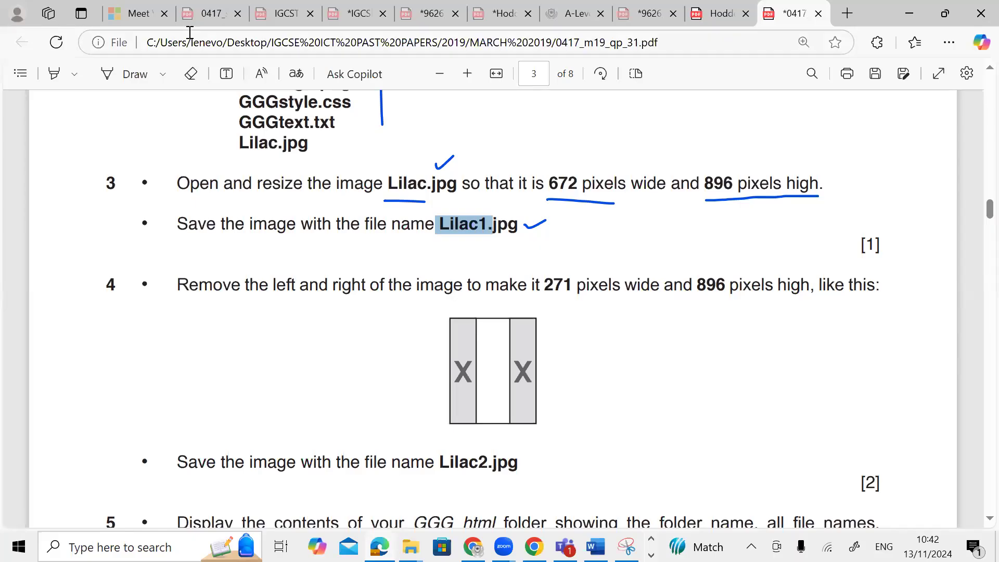
pyautogui.hotkey('alt', 'Tab')
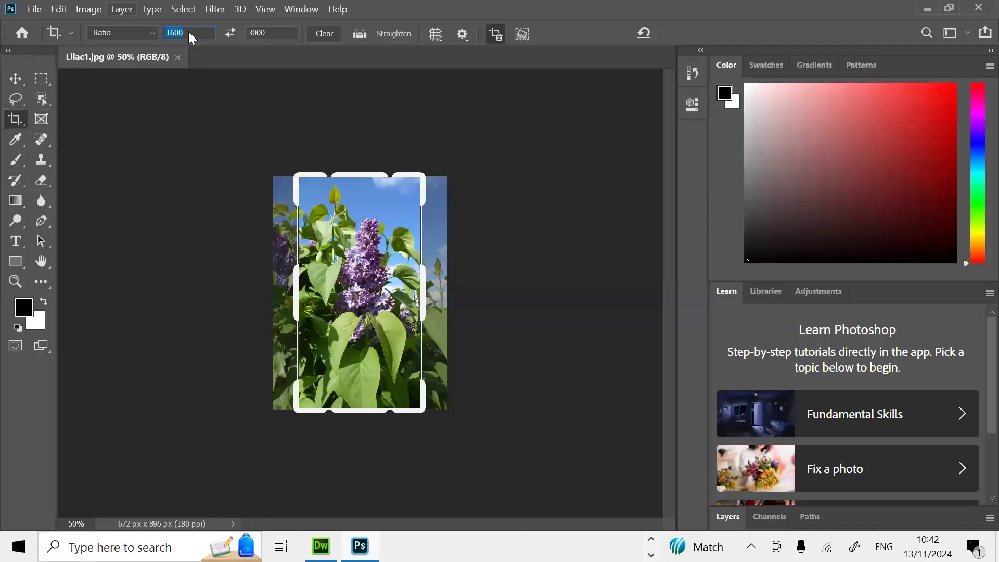
pyautogui.write('271')
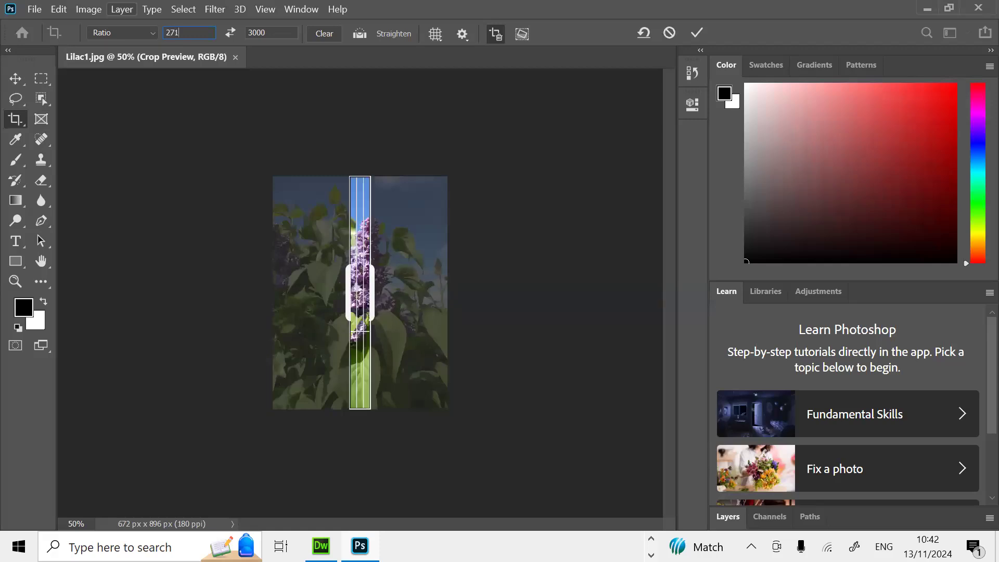
# Step: Check the required height in the question paper, set the crop ratio's height to 896 and apply the crop
pyautogui.hotkey('alt', 'Tab')
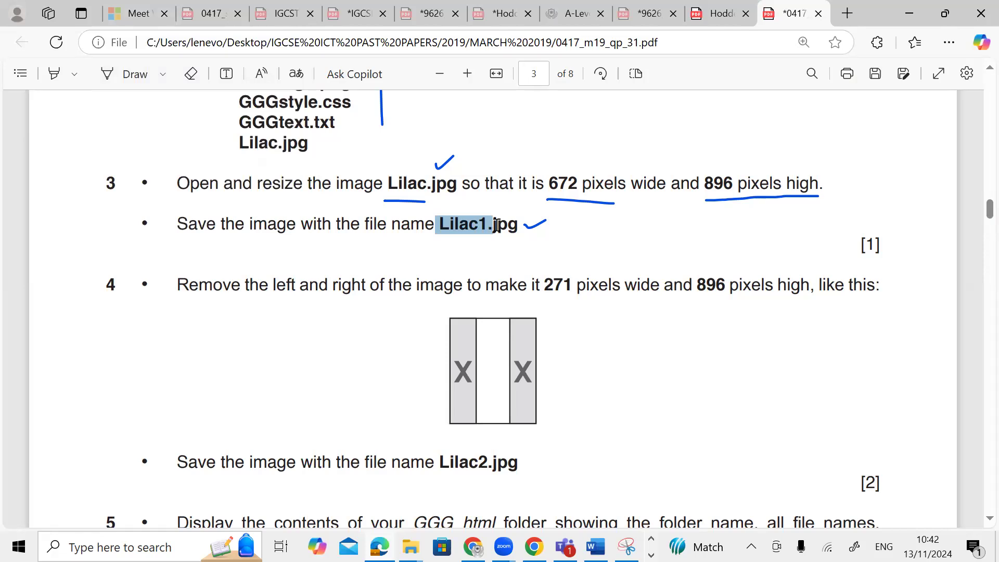
pyautogui.hotkey('alt', 'Tab')
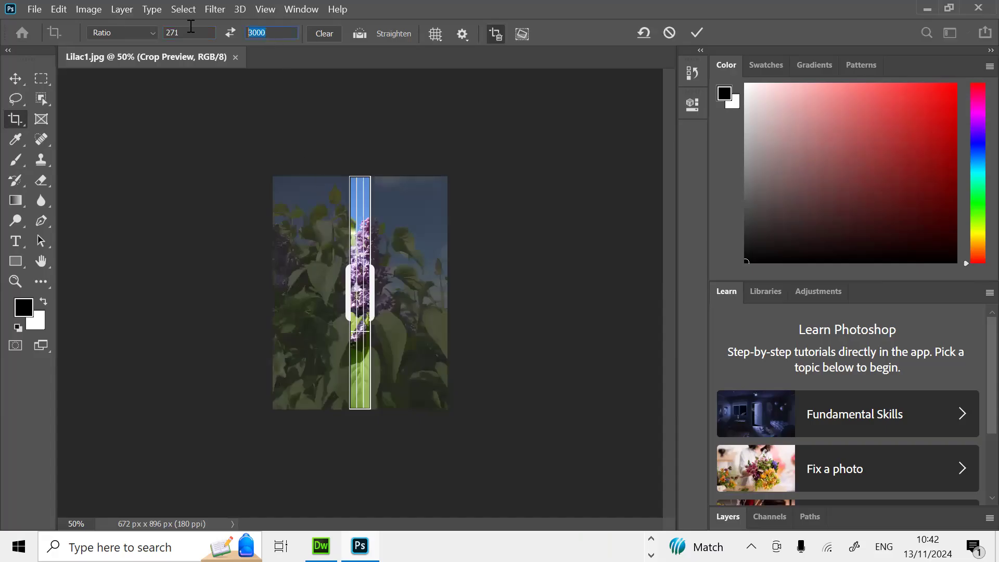
pyautogui.write('896')
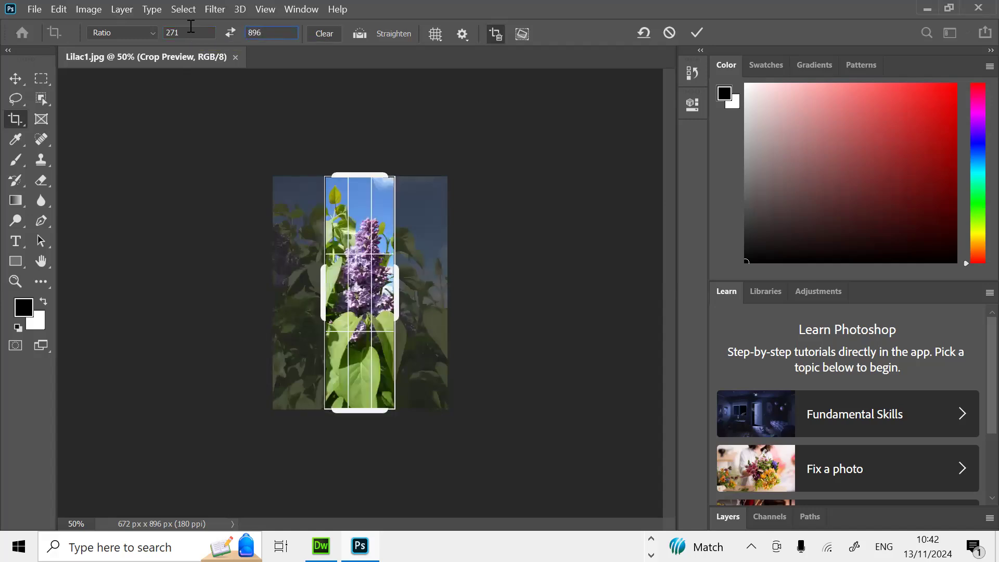
pyautogui.click(25, 80)
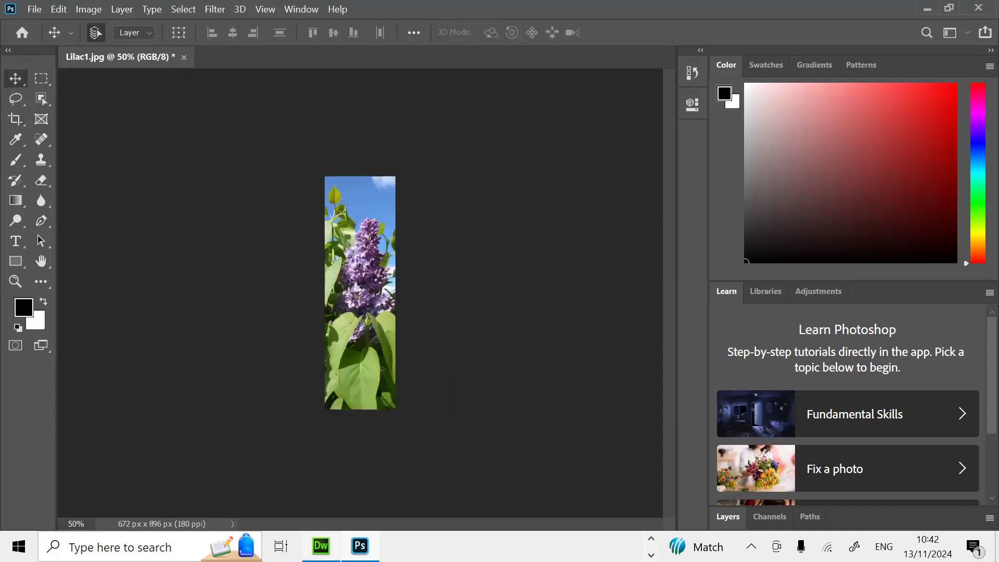
# Step: Switch to the question paper in Edge and copy the file name Lilac2 from task 4
pyautogui.moveTo(321, 546)
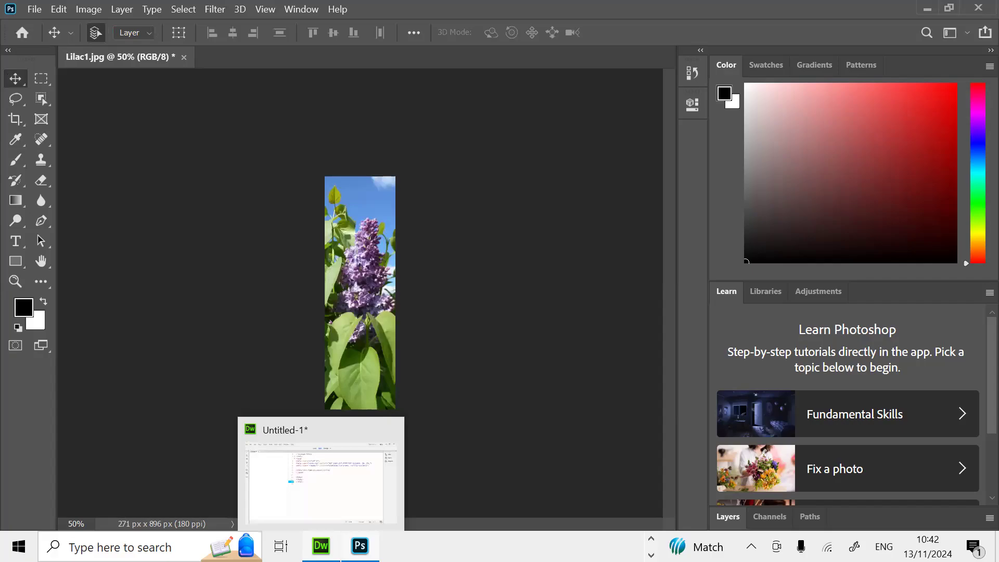
pyautogui.hotkey('alt', 'Tab')
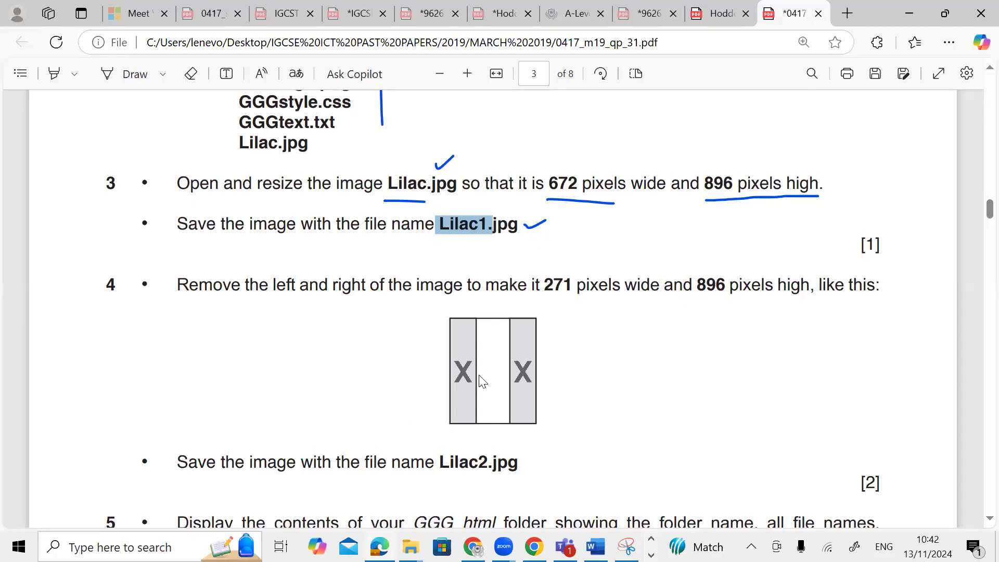
pyautogui.hotkey('alt', 'Tab')
pyautogui.hotkey('alt', 'Tab')
pyautogui.scroll(-3, 422, 317)
pyautogui.moveTo(441, 307); pyautogui.dragTo(489, 304)
pyautogui.rightClick(483, 307)
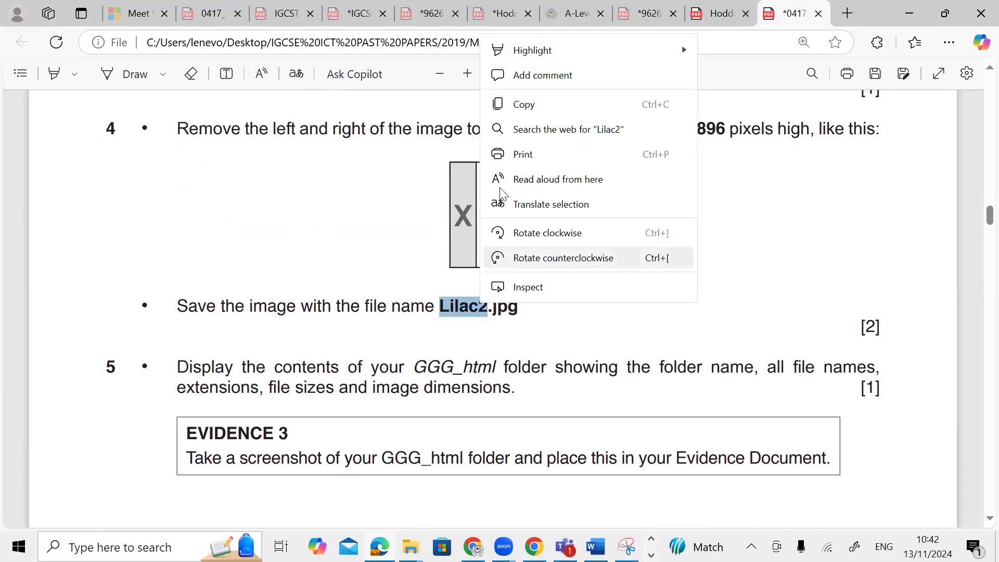
pyautogui.click(495, 102)
# Step: Switch to Photoshop and save the cropped image on the computer as a JPEG named Lilac2, using the copied name and default JPEG options
pyautogui.hotkey('alt', 'Tab')
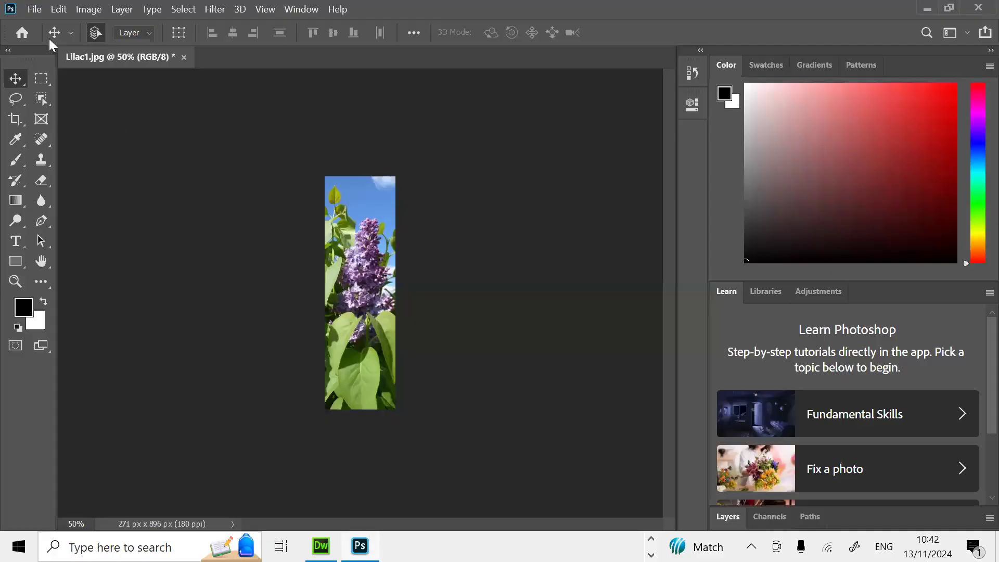
pyautogui.click(39, 8)
pyautogui.click(78, 190)
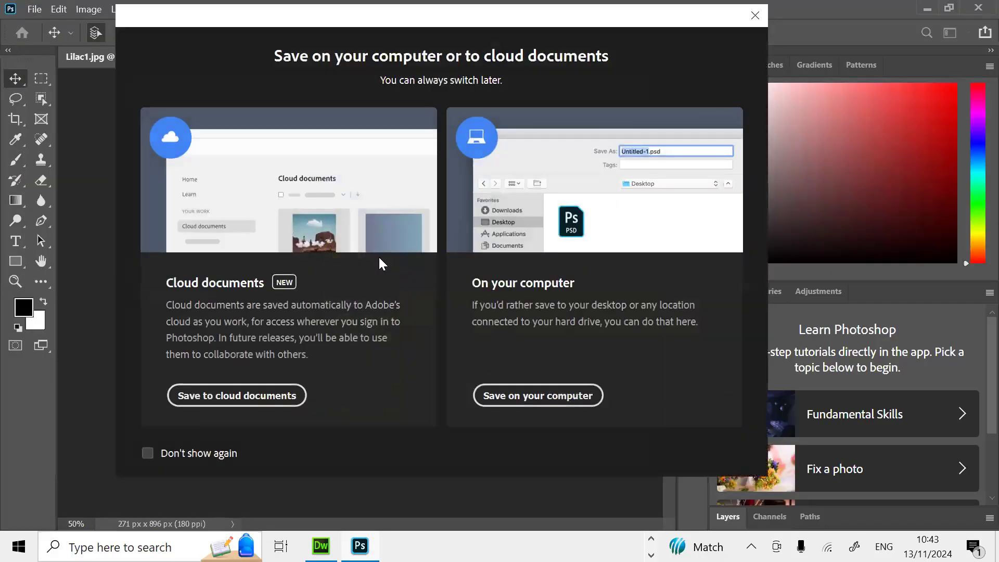
pyautogui.click(531, 396)
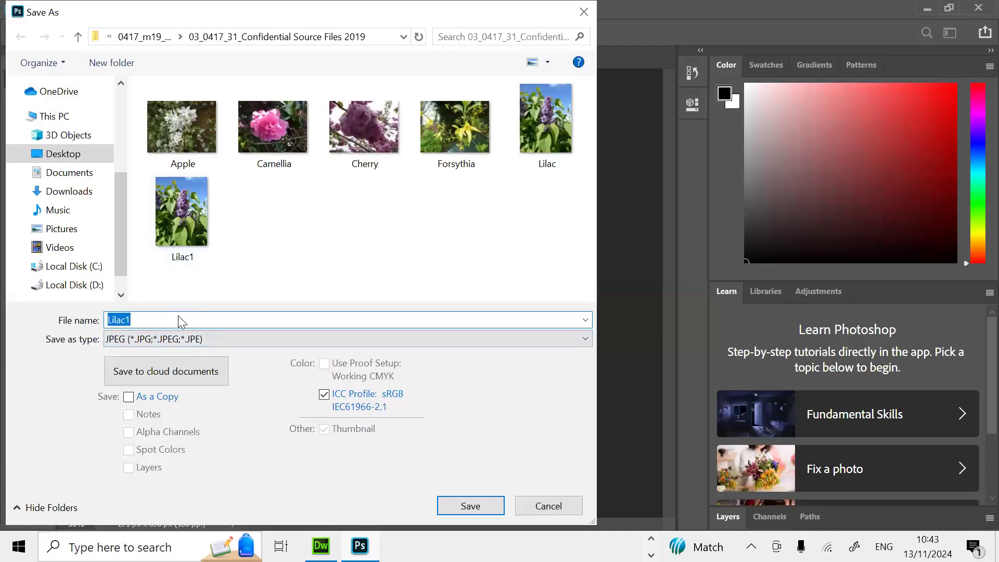
pyautogui.rightClick(178, 318)
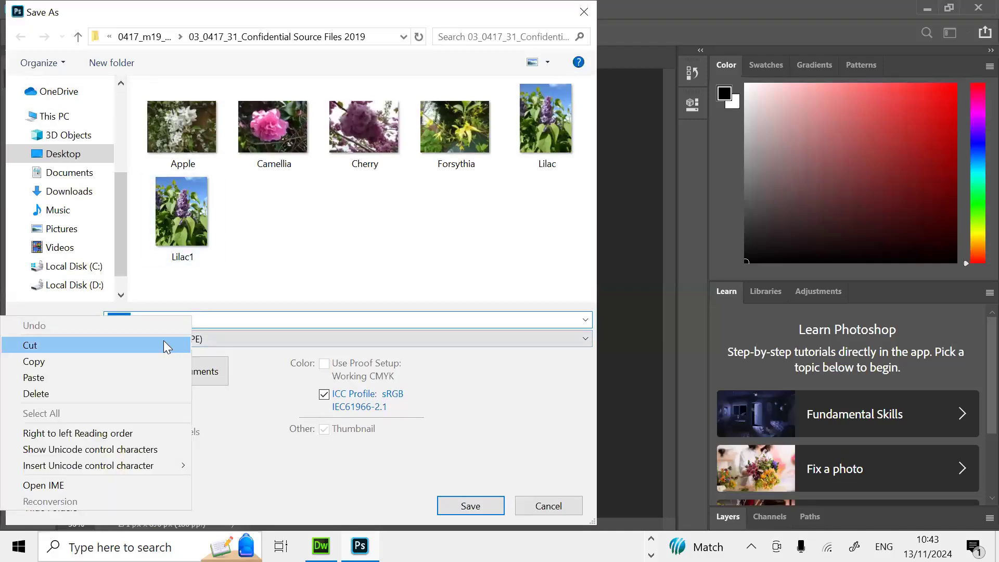
pyautogui.click(145, 376)
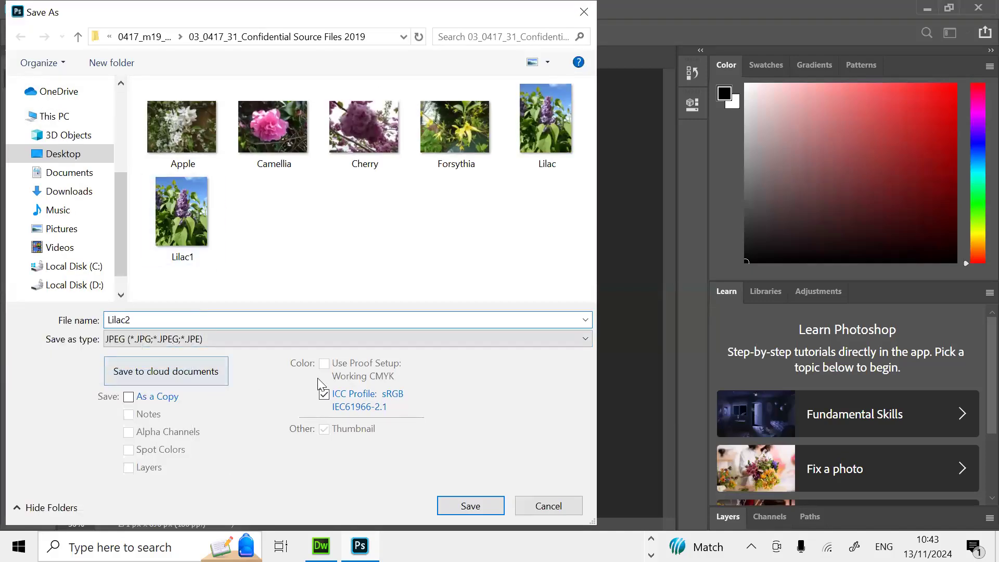
pyautogui.click(470, 500)
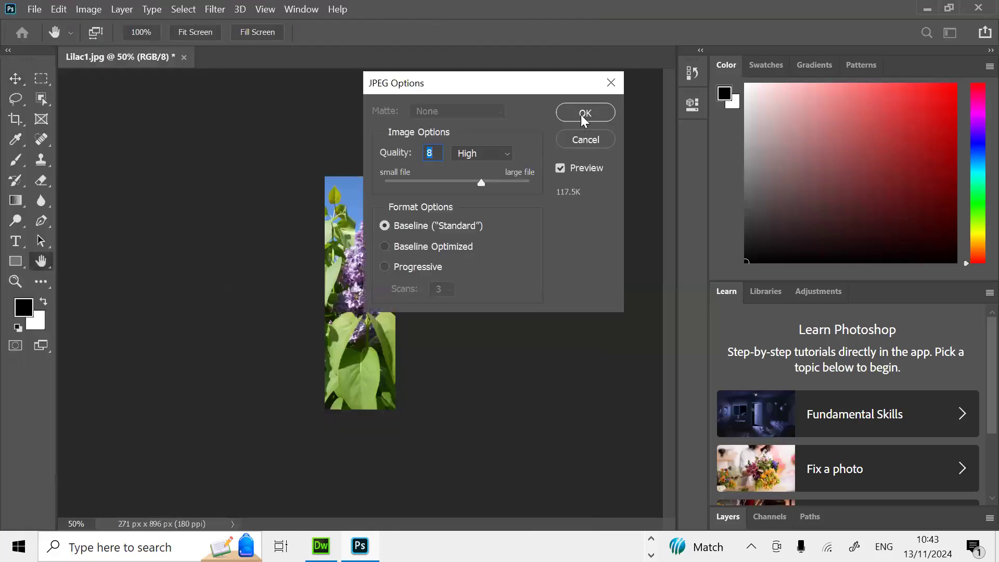
pyautogui.click(581, 115)
# Step: Switch to the question paper in Edge and read which folder and file details task 5 requires to be displayed
pyautogui.hotkey('alt', 'Tab')
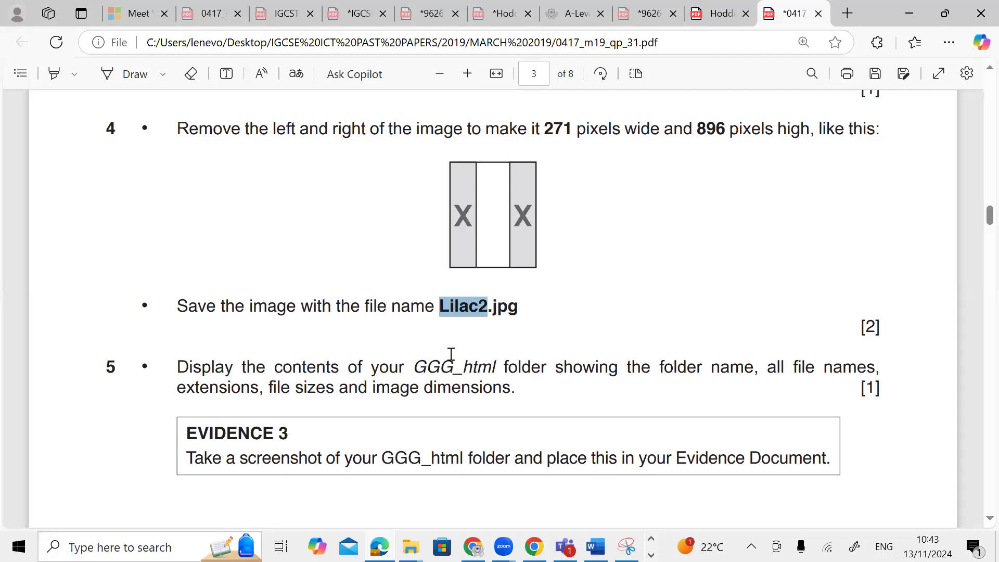
pyautogui.scroll(-1, 451, 354)
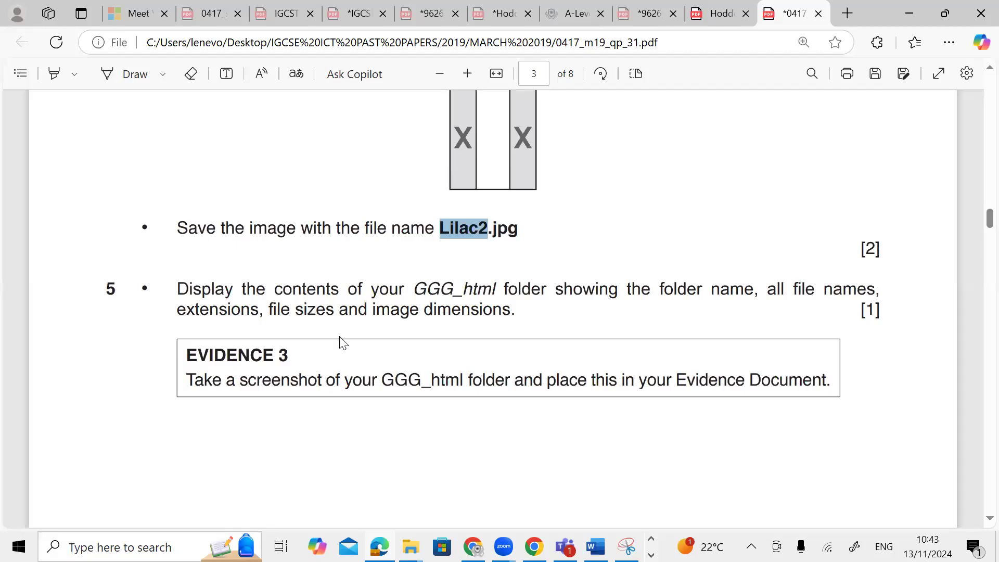
pyautogui.moveTo(414, 284); pyautogui.dragTo(859, 291)
pyautogui.moveTo(177, 310); pyautogui.dragTo(553, 307)
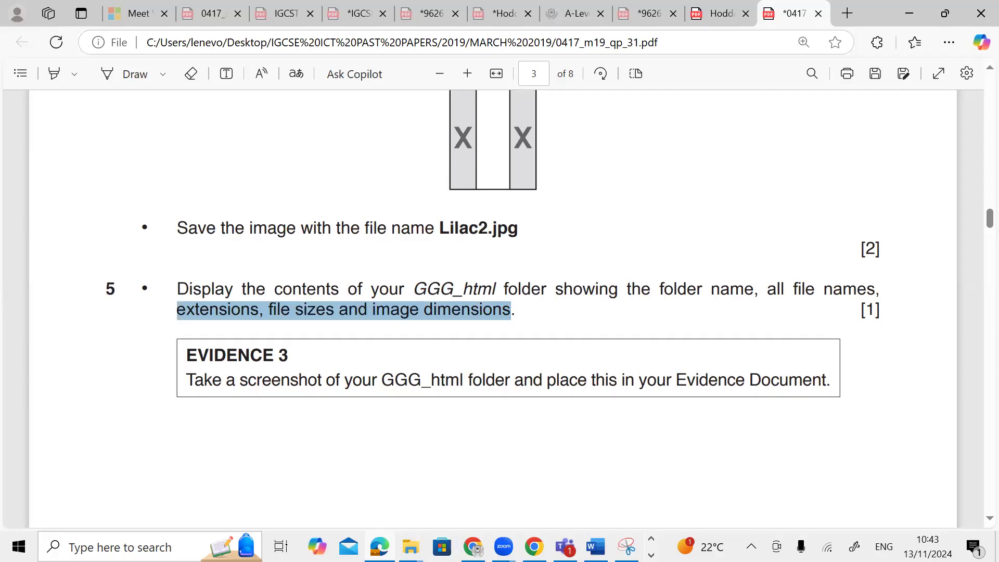
# Step: Switch to the 03_0417_31_Confidential Source Files 2019 folder in File Explorer and set its layout to Content
pyautogui.moveTo(410, 546)
pyautogui.click(448, 496)
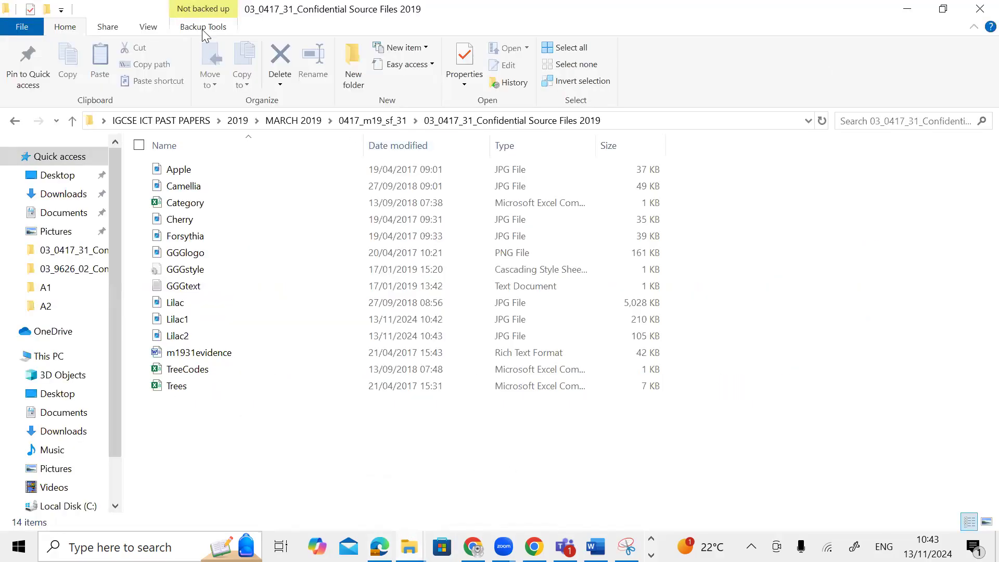
pyautogui.click(149, 29)
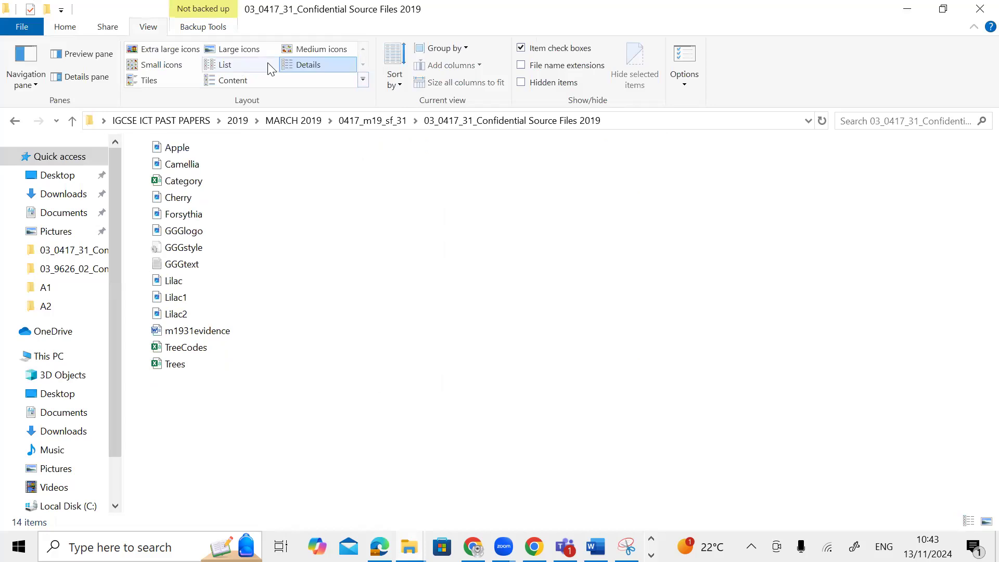
pyautogui.click(209, 82)
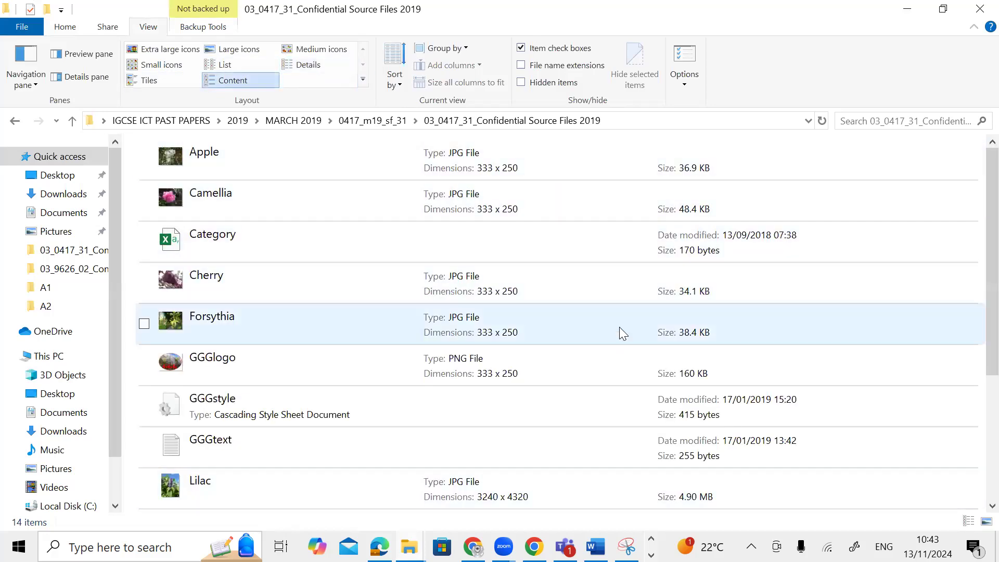
# Step: Return to the question paper in Edge and copy the web page name Spring from task 6
pyautogui.hotkey('alt', 'Tab')
pyautogui.scroll(-5, 490, 404)
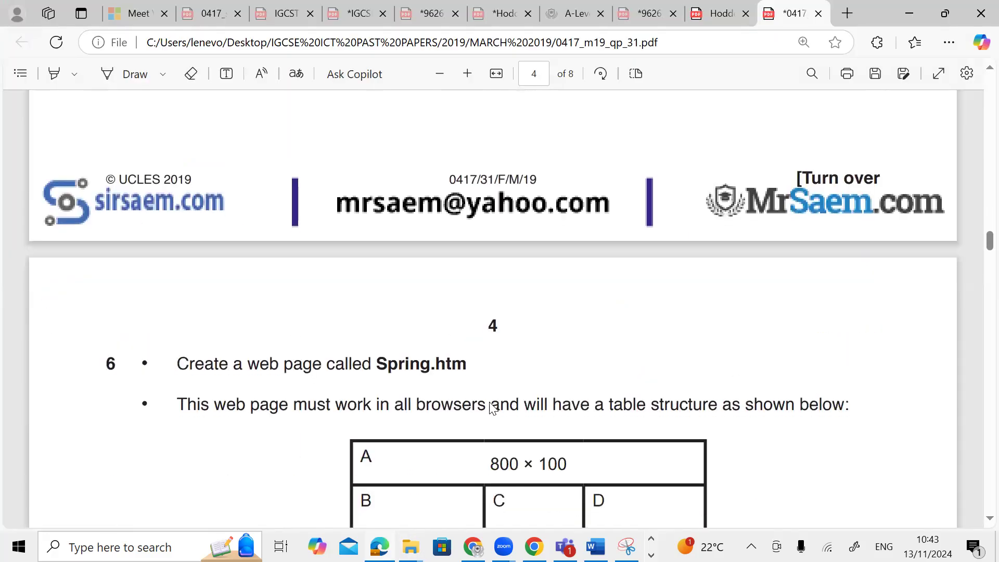
pyautogui.click(439, 74)
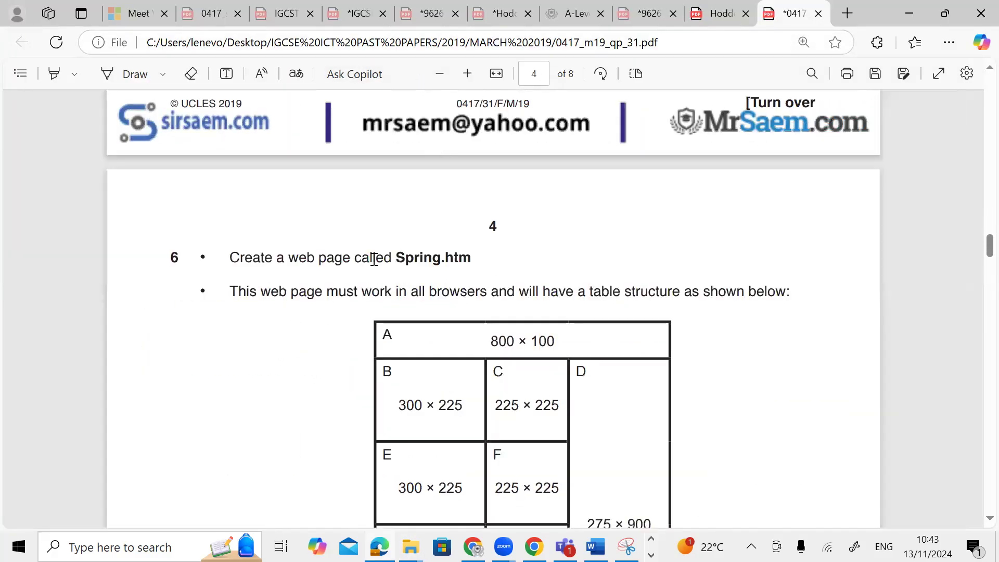
pyautogui.scroll(-2, 400, 190)
pyautogui.doubleClick(420, 182)
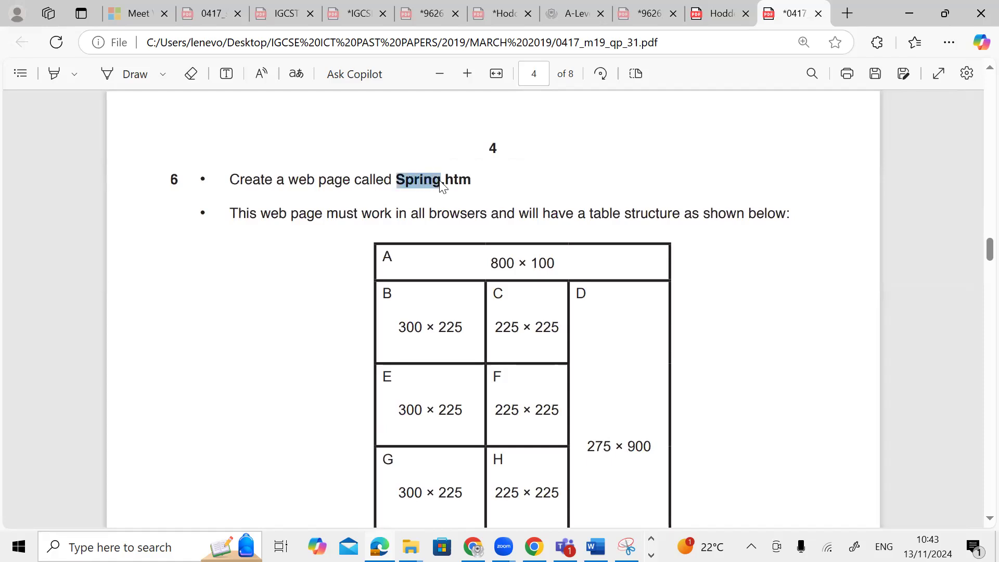
pyautogui.rightClick(441, 181)
pyautogui.click(471, 250)
# Step: Switch to Dreamweaver, move the floating Insert panel off the code and delete the keywords and viewport meta lines from the page head
pyautogui.click(68, 547)
pyautogui.write('D')
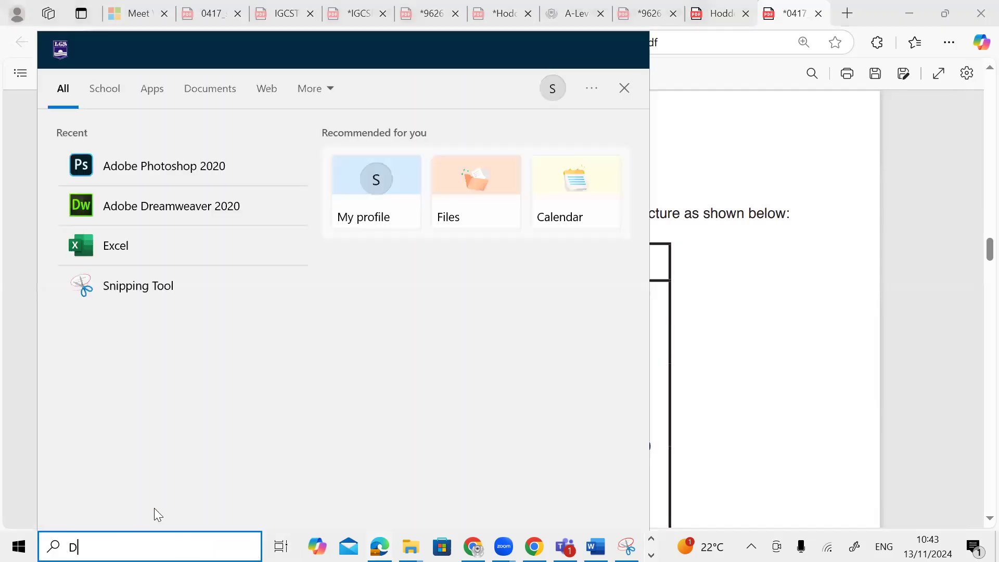
pyautogui.click(215, 165)
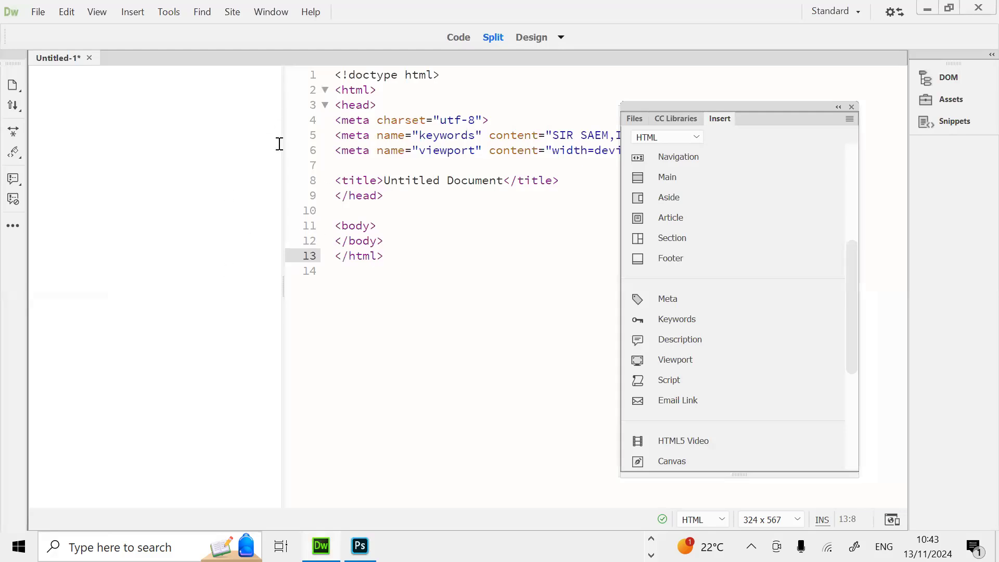
pyautogui.moveTo(792, 110); pyautogui.dragTo(884, 180)
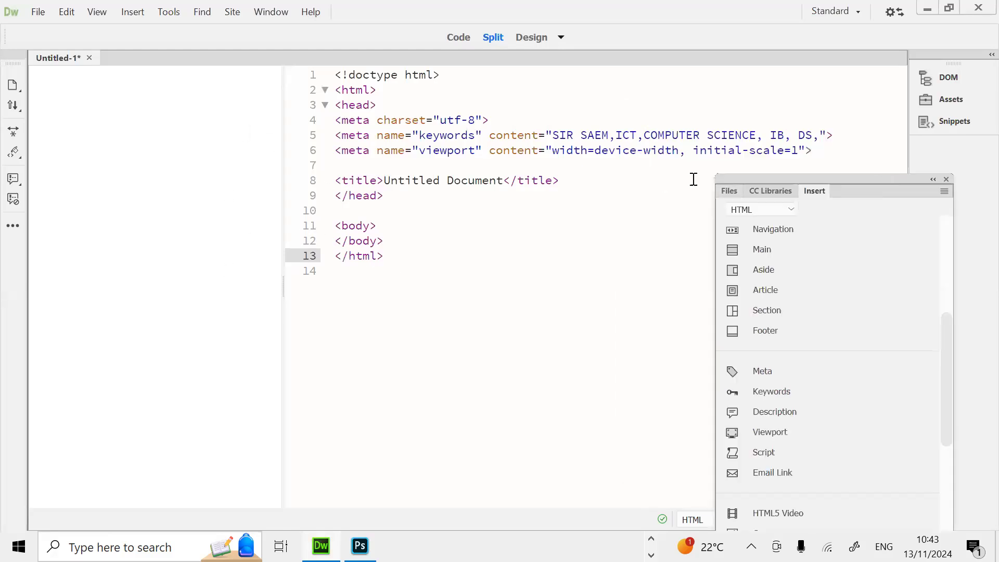
pyautogui.moveTo(822, 153); pyautogui.dragTo(321, 134)
pyautogui.press('Delete')
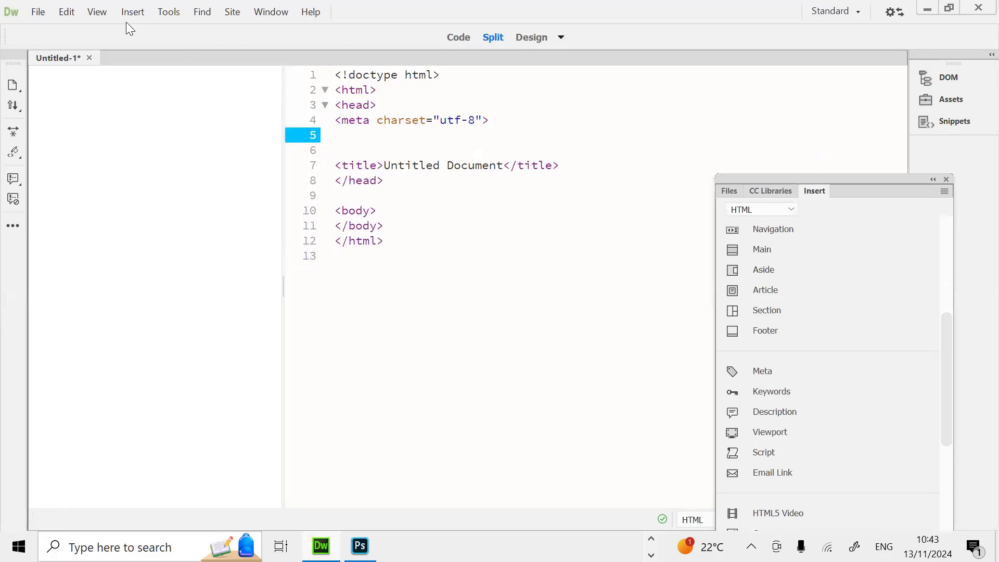
# Step: Start saving the page under a new name and copy the 03_0417_31_Confidential Source Files 2019 folder path from File Explorer
pyautogui.click(38, 11)
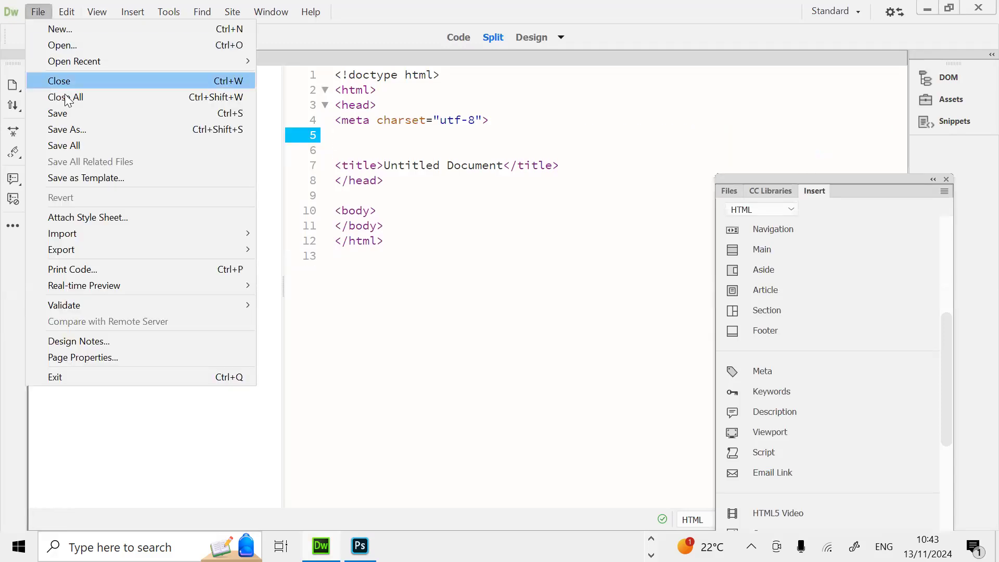
pyautogui.click(73, 130)
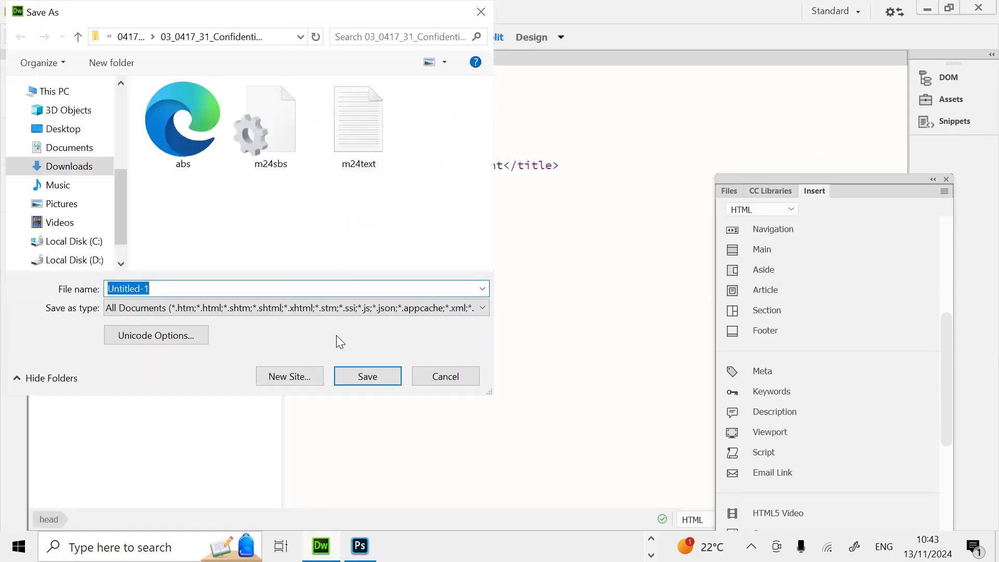
pyautogui.click(652, 539)
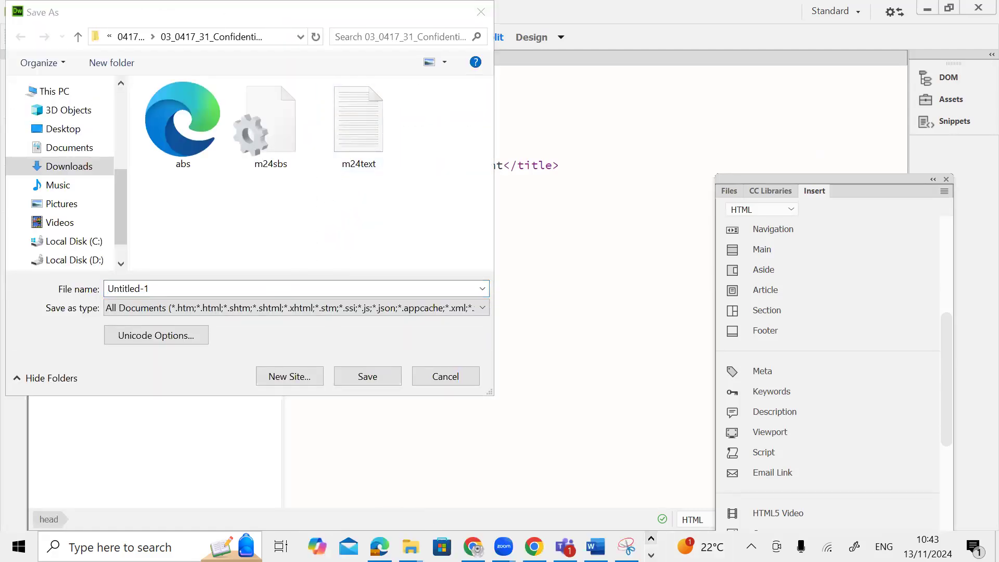
pyautogui.click(409, 547)
pyautogui.click(455, 489)
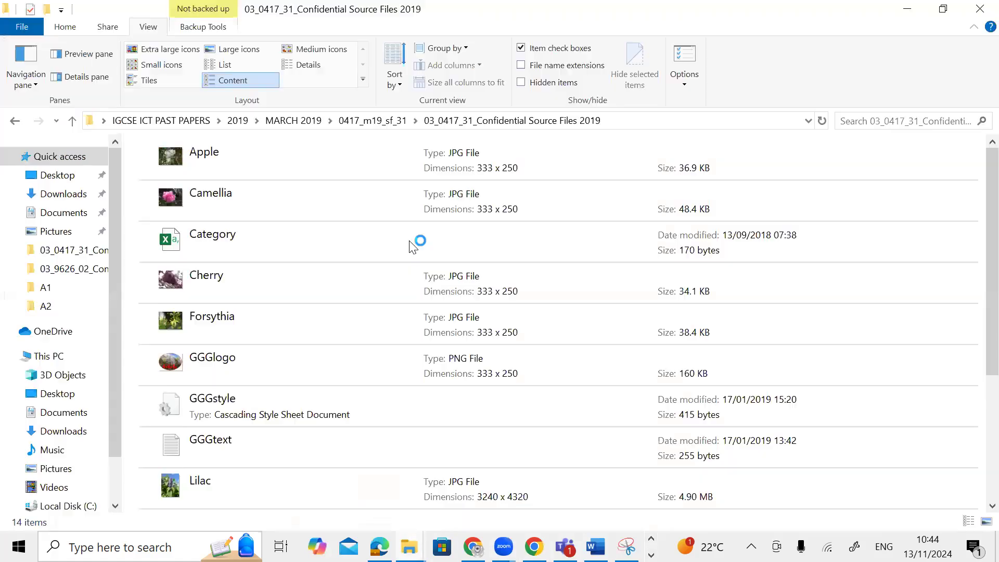
pyautogui.click(646, 121)
pyautogui.rightClick(646, 121)
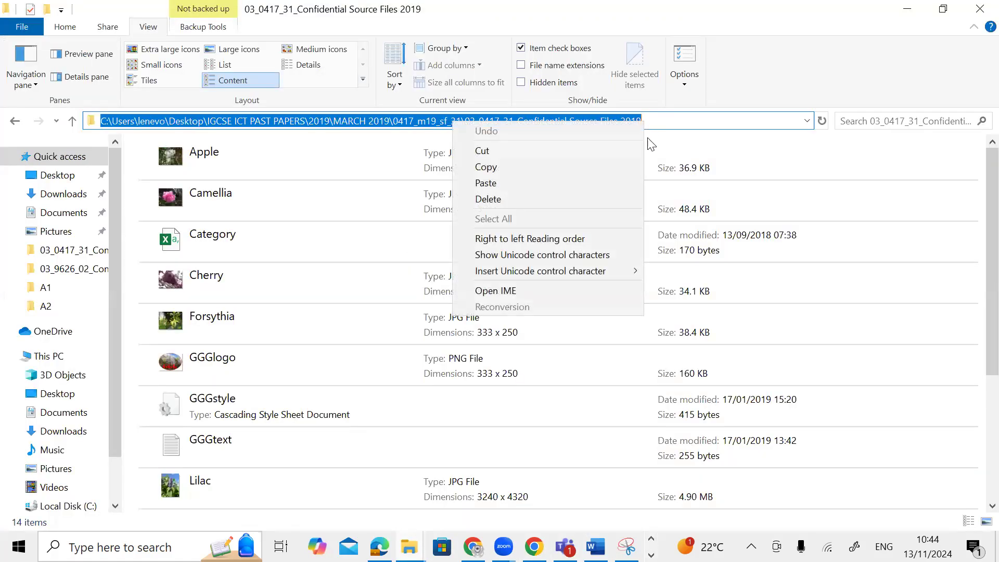
pyautogui.click(620, 165)
# Step: Return to Dreamweaver and point the save location to the copied 03_0417_31_Confidential Source Files 2019 folder path
pyautogui.hotkey('alt', 'Tab')
pyautogui.click(276, 36)
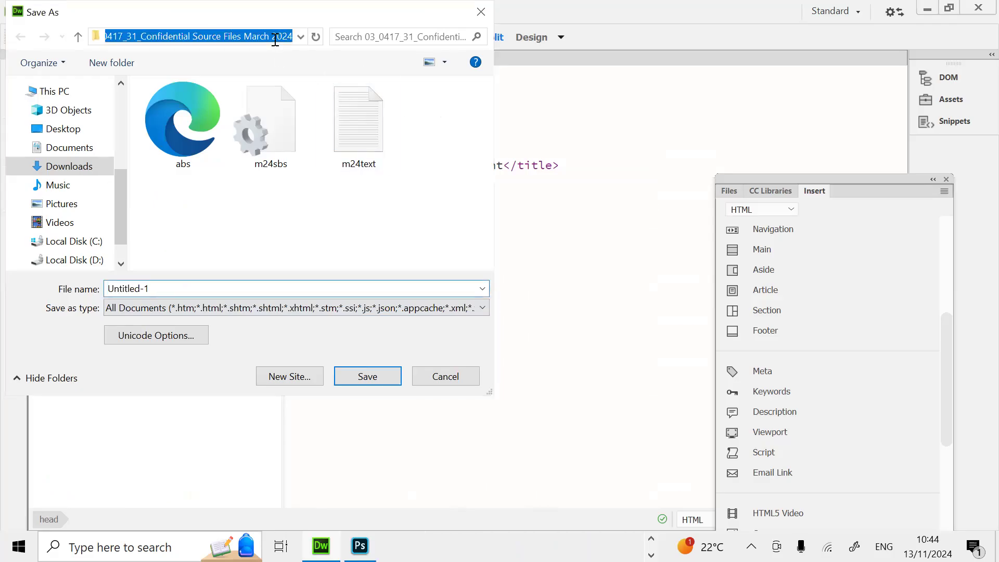
pyautogui.rightClick(276, 37)
pyautogui.click(249, 101)
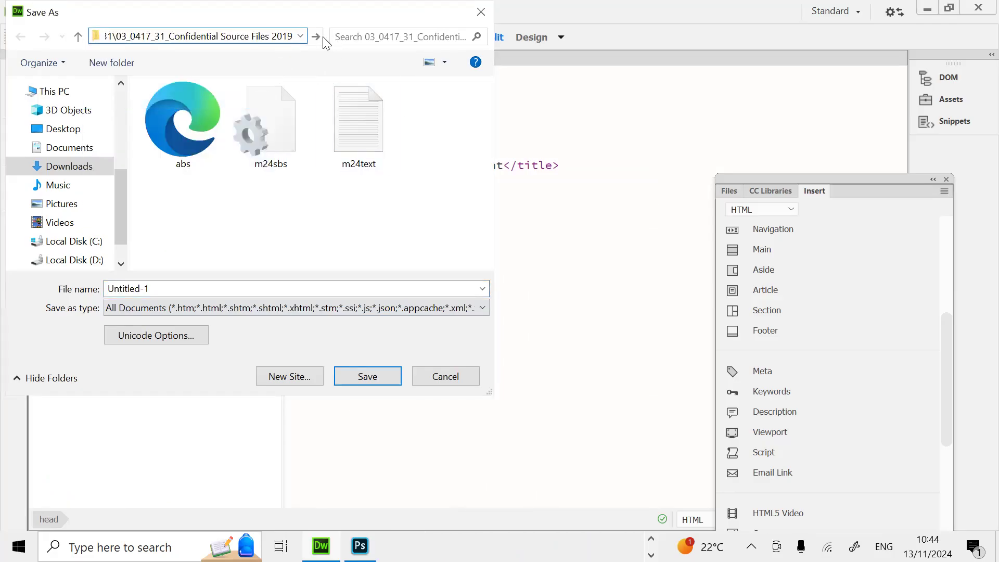
pyautogui.click(316, 36)
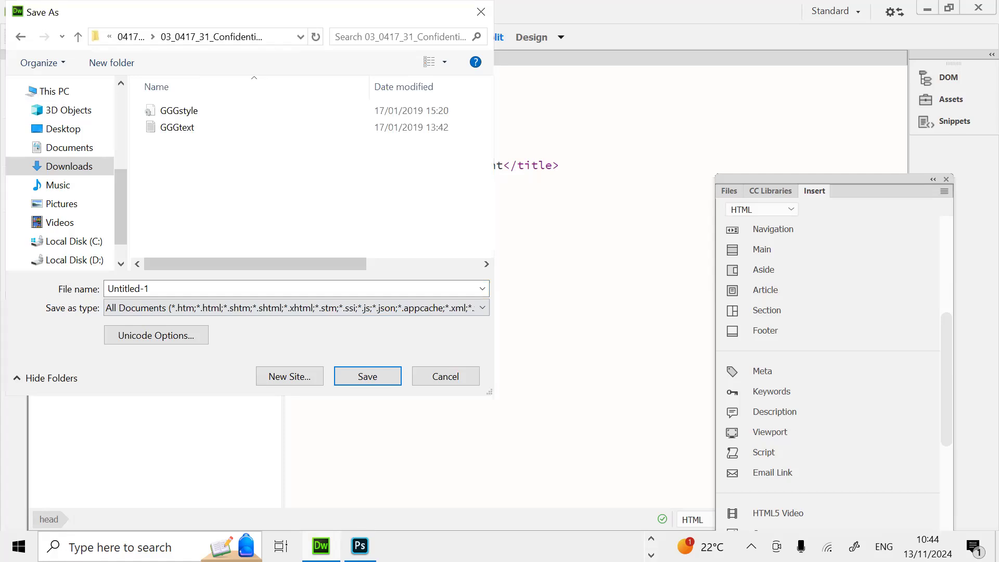
# Step: Check the web page name in task 6 of the question paper in Edge and save the page in Dreamweaver as Spring
pyautogui.click(652, 539)
pyautogui.click(473, 547)
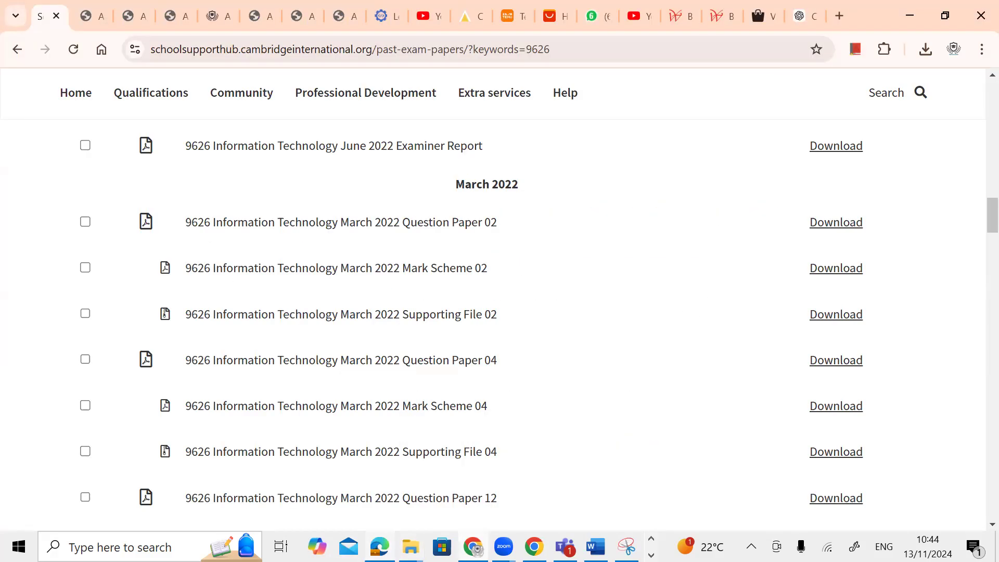
pyautogui.click(380, 546)
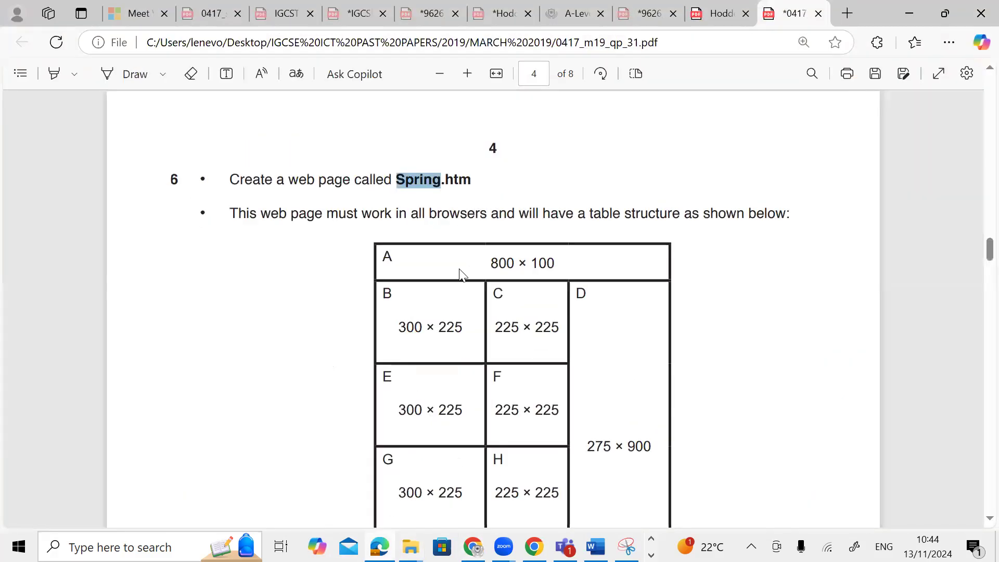
pyautogui.rightClick(430, 177)
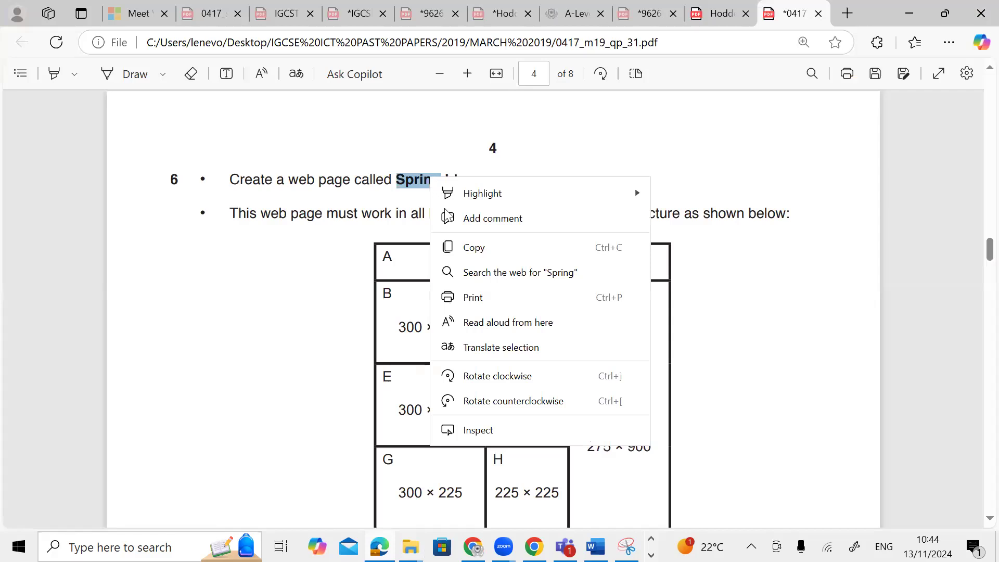
pyautogui.click(651, 555)
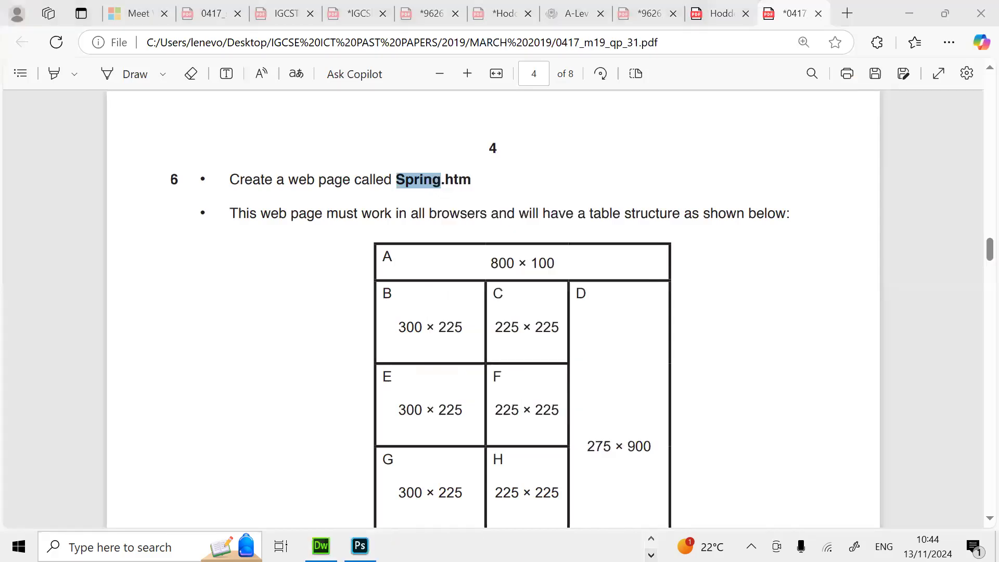
pyautogui.click(320, 547)
pyautogui.rightClick(211, 287)
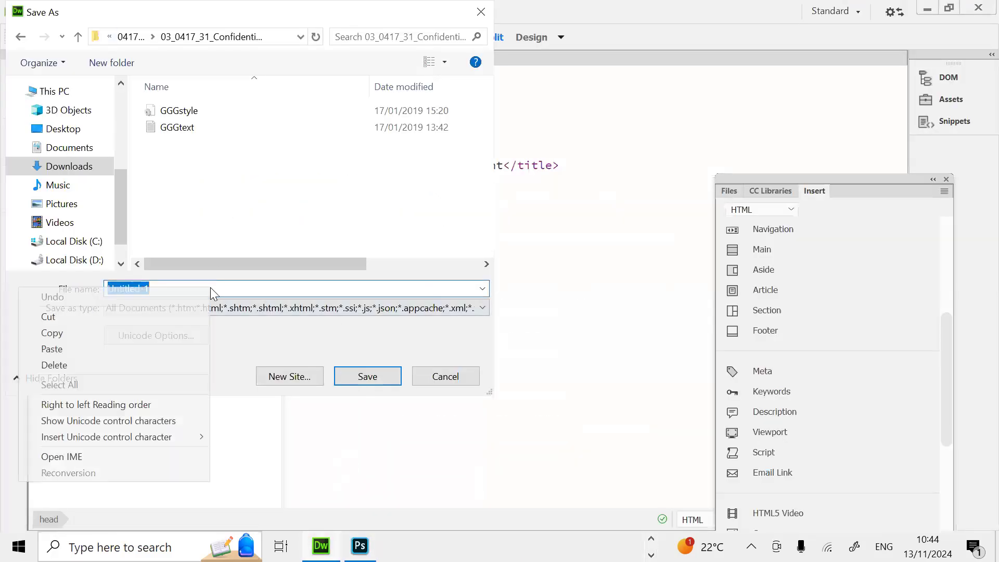
pyautogui.click(175, 354)
pyautogui.click(370, 380)
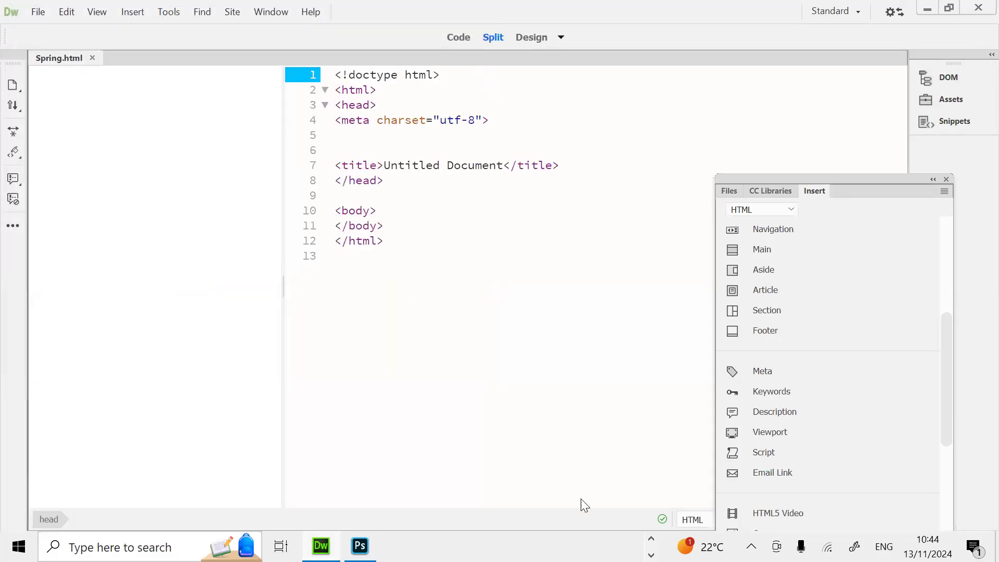
# Step: Switch to the question paper in Edge and examine the rows, columns and merged cells of the task 6 table structure
pyautogui.click(651, 539)
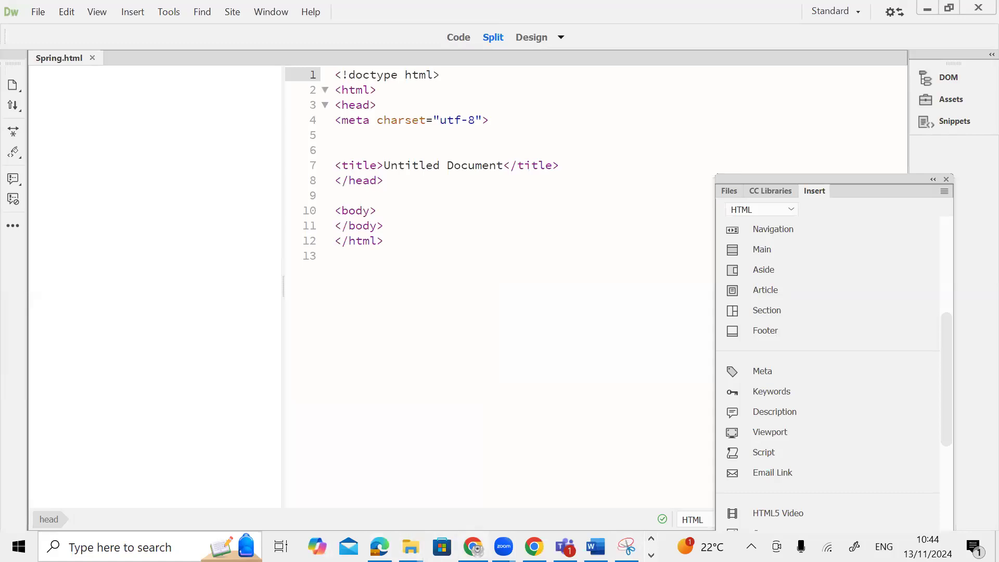
pyautogui.click(379, 546)
pyautogui.scroll(-2, 391, 323)
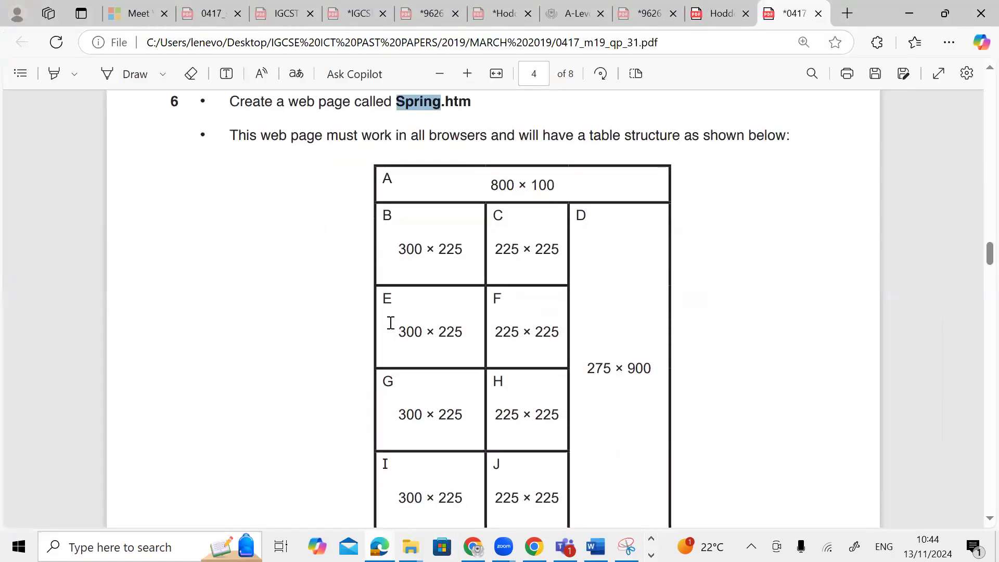
pyautogui.scroll(-2, 459, 305)
pyautogui.scroll(2, 420, 140)
pyautogui.click(439, 77)
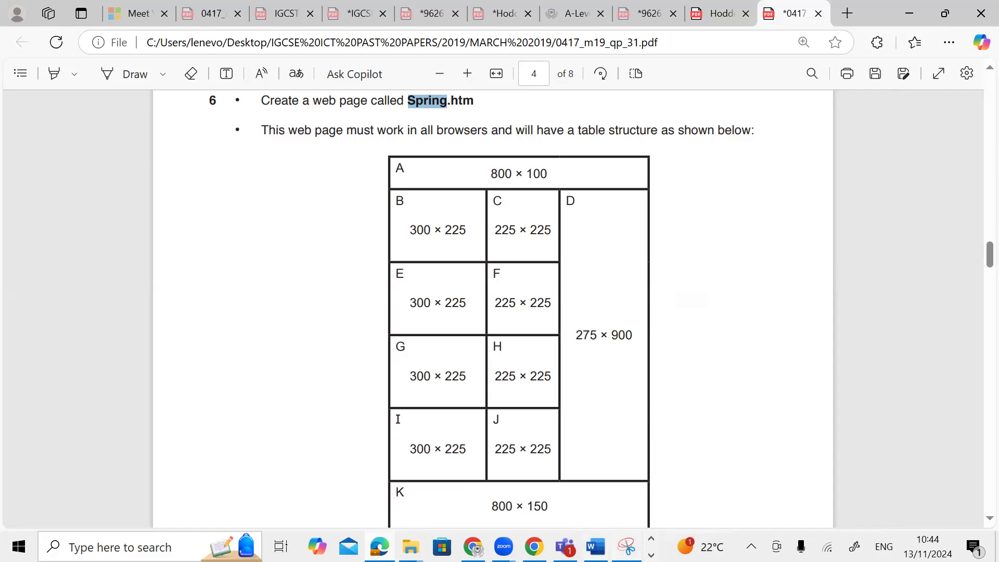
# Step: Switch to Dreamweaver and insert a table with 6 rows and 3 columns on a new line inside the page body
pyautogui.click(651, 554)
pyautogui.click(321, 546)
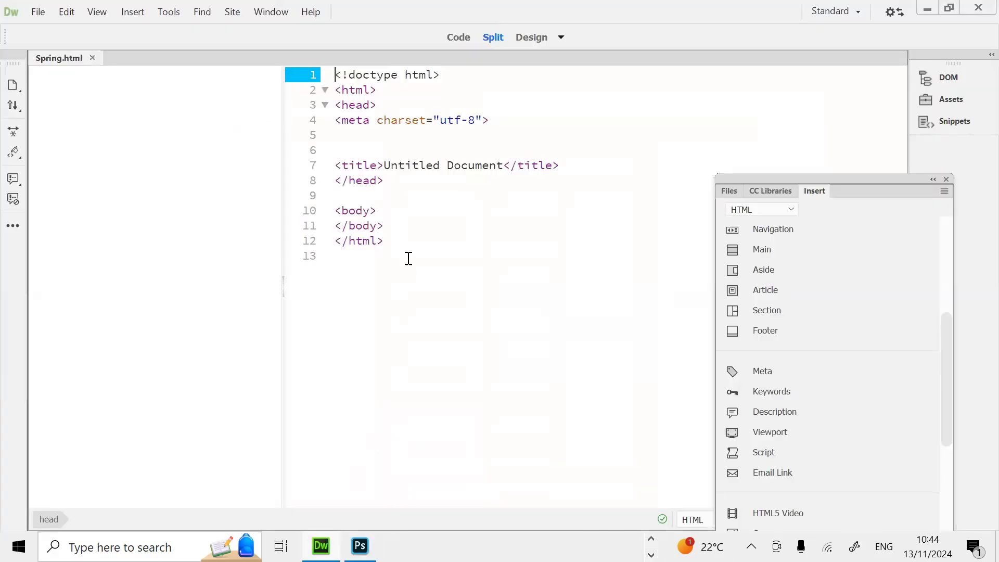
pyautogui.click(408, 208)
pyautogui.press('Return')
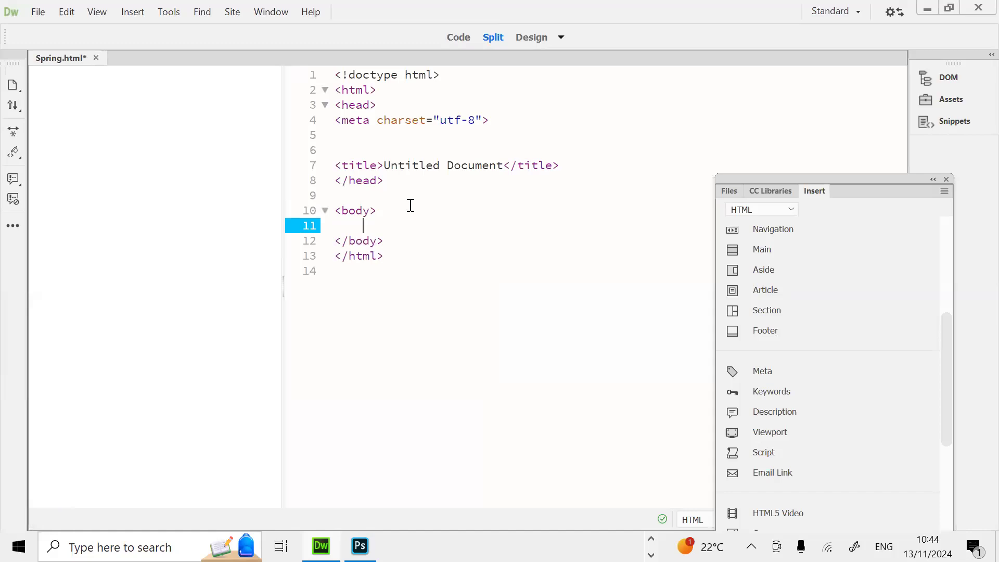
pyautogui.press('Return')
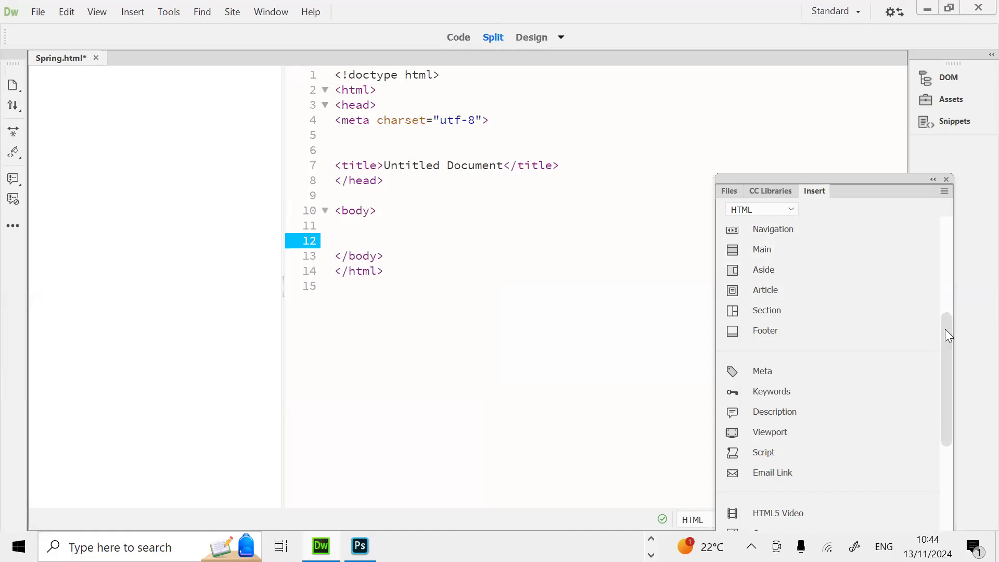
pyautogui.moveTo(949, 336); pyautogui.dragTo(957, 160)
pyautogui.click(401, 233)
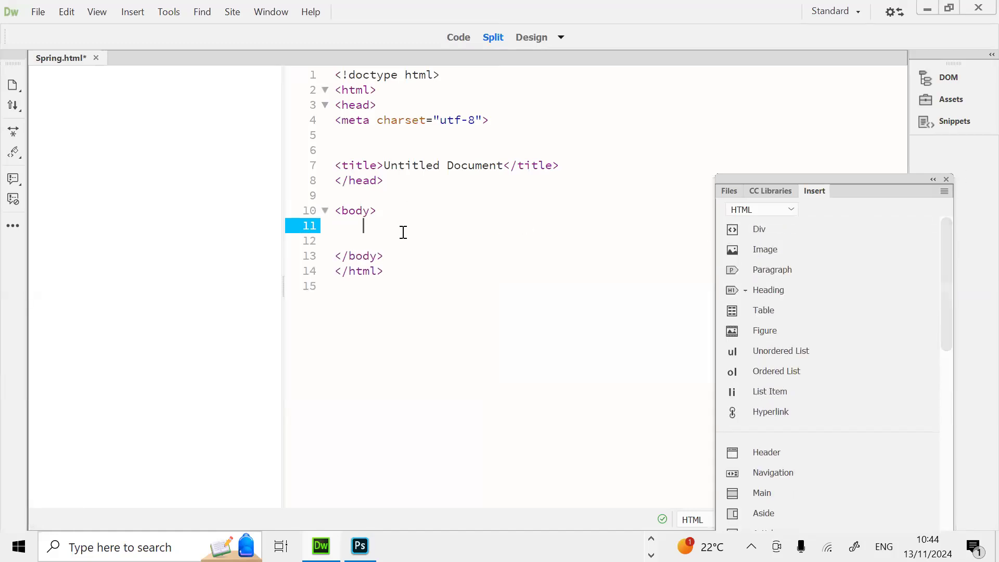
pyautogui.click(779, 315)
pyautogui.write('6')
pyautogui.press('Tab')
pyautogui.write('3')
pyautogui.press('Return')
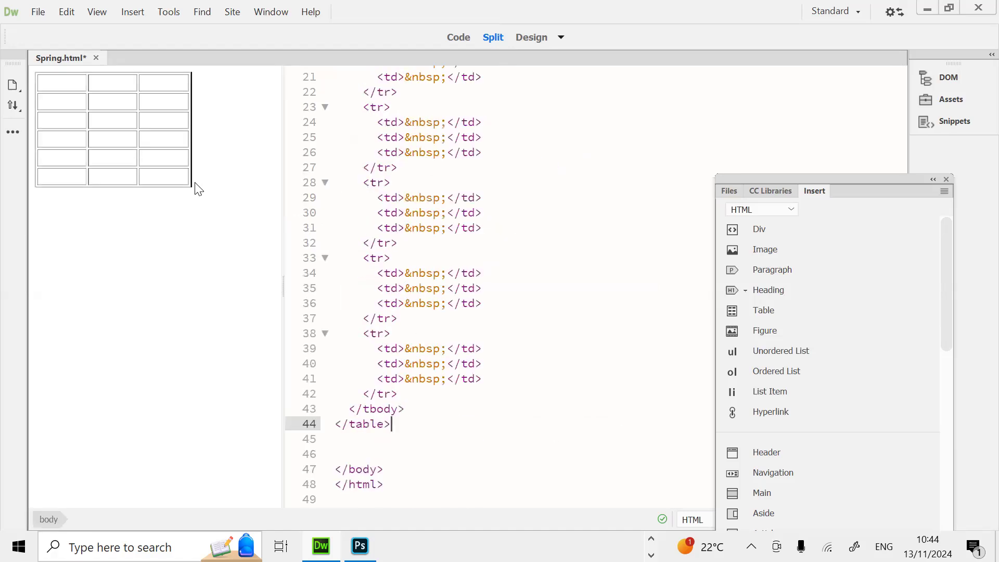
# Step: Widen the design view and enlarge the whole table to about 378 pixels wide and 402 pixels high
pyautogui.click(190, 183)
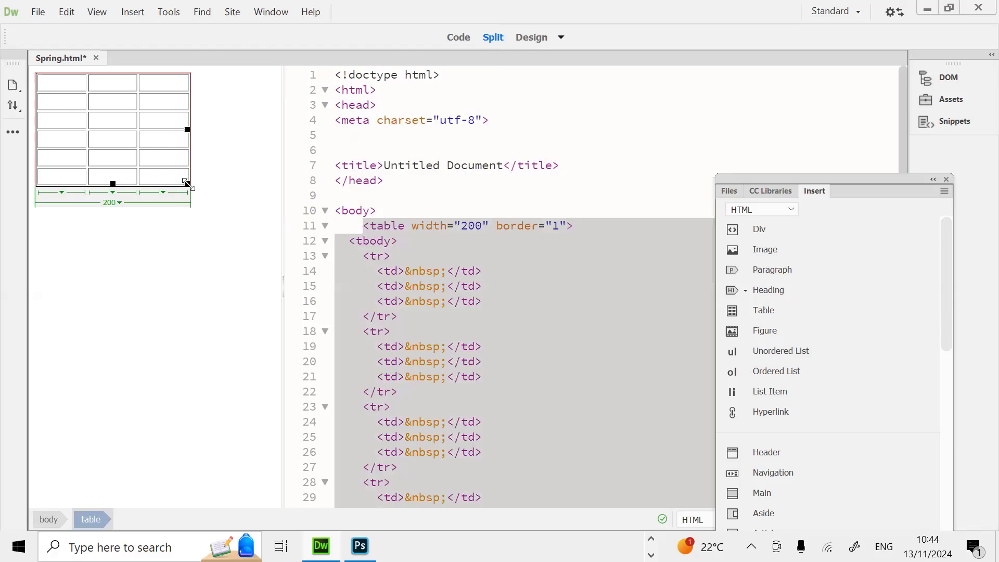
pyautogui.moveTo(290, 137); pyautogui.dragTo(367, 136)
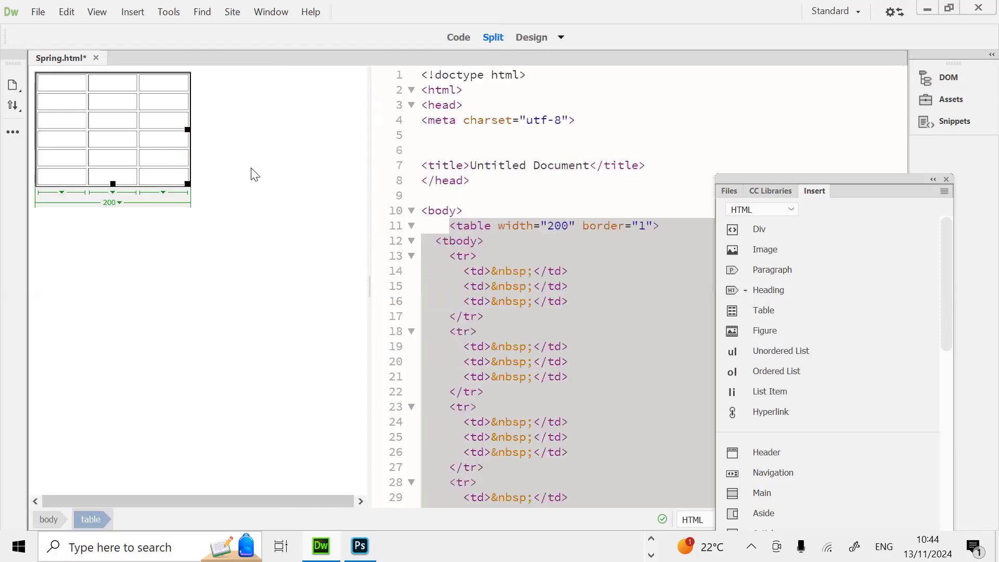
pyautogui.moveTo(187, 184); pyautogui.dragTo(326, 383)
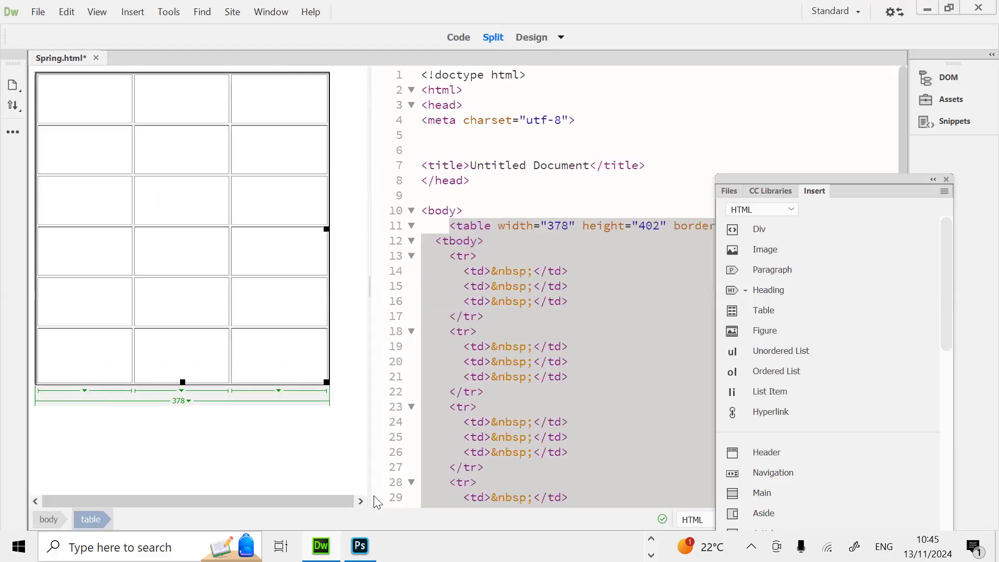
# Step: Display the cell properties and merge the three cells of the table's first row
pyautogui.press('alt')
pyautogui.moveTo(112, 116); pyautogui.dragTo(279, 112)
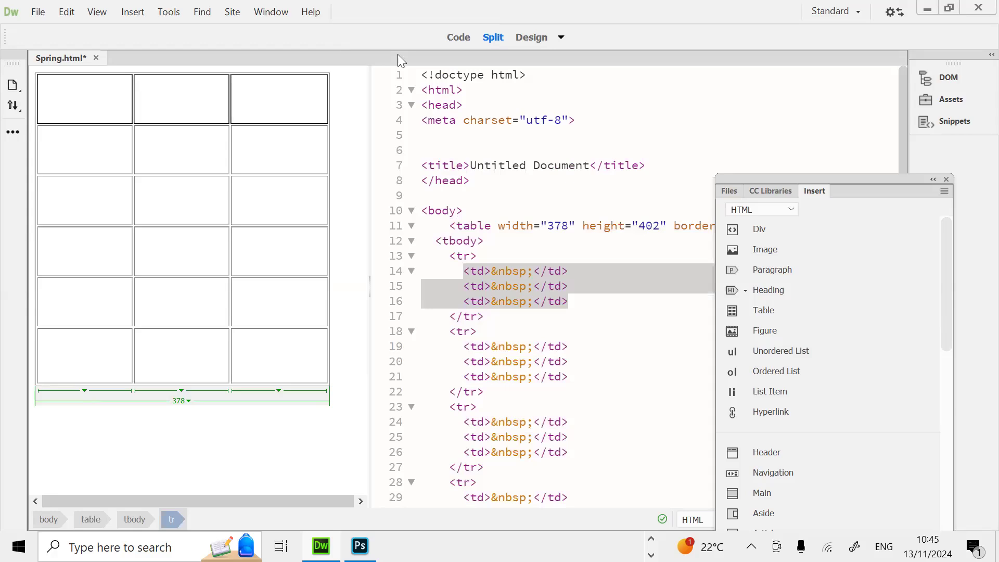
pyautogui.click(293, 13)
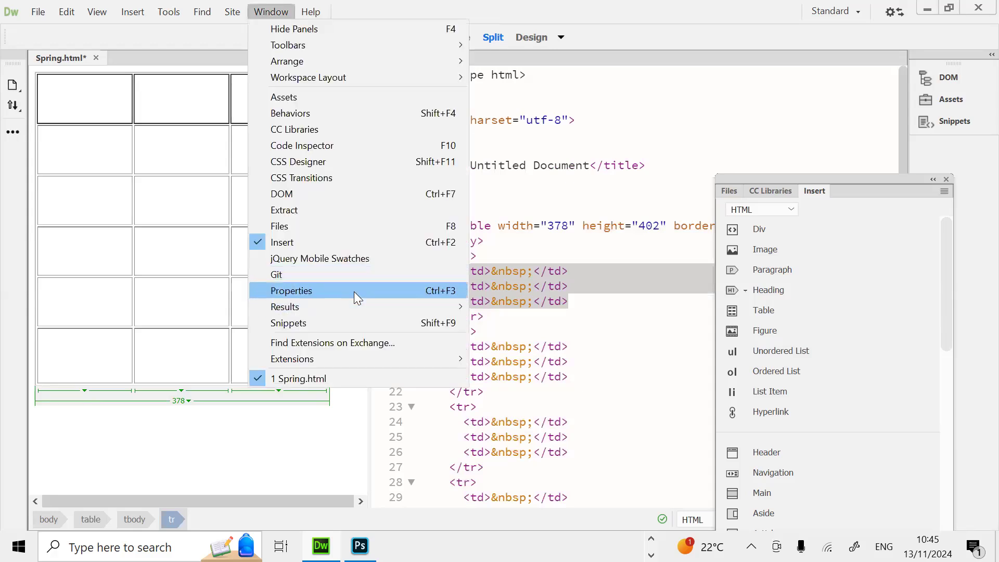
pyautogui.click(354, 292)
pyautogui.click(50, 91)
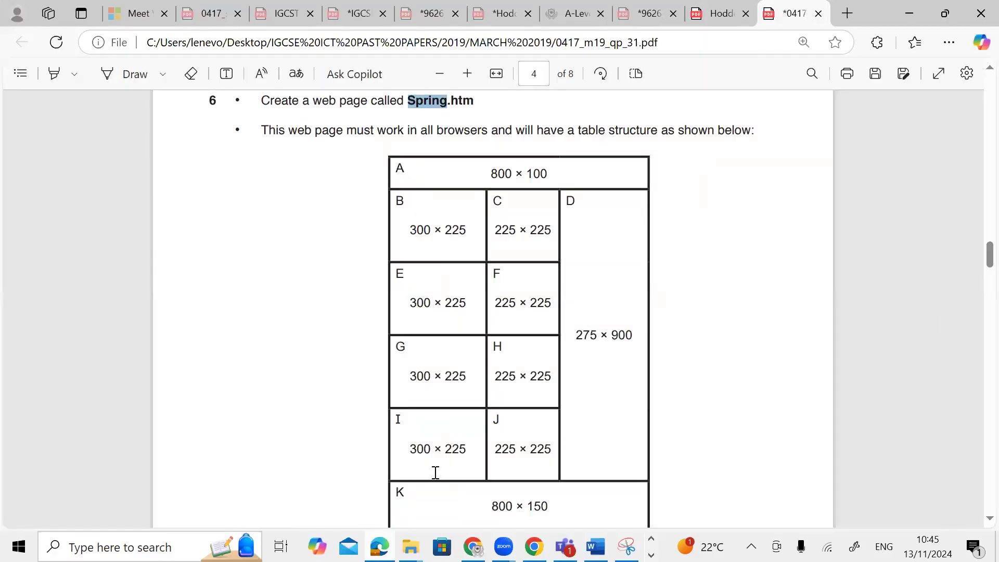
# Step: Merge the three cells of the table's last row and the four third-column cells between the first and last rows
pyautogui.scroll(-3, 552, 385)
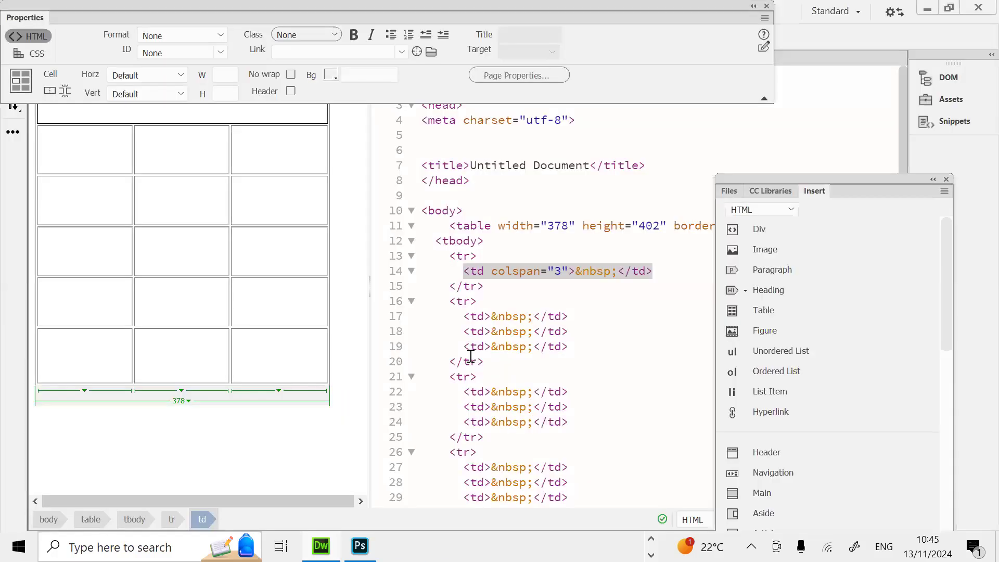
pyautogui.moveTo(179, 351); pyautogui.dragTo(115, 448)
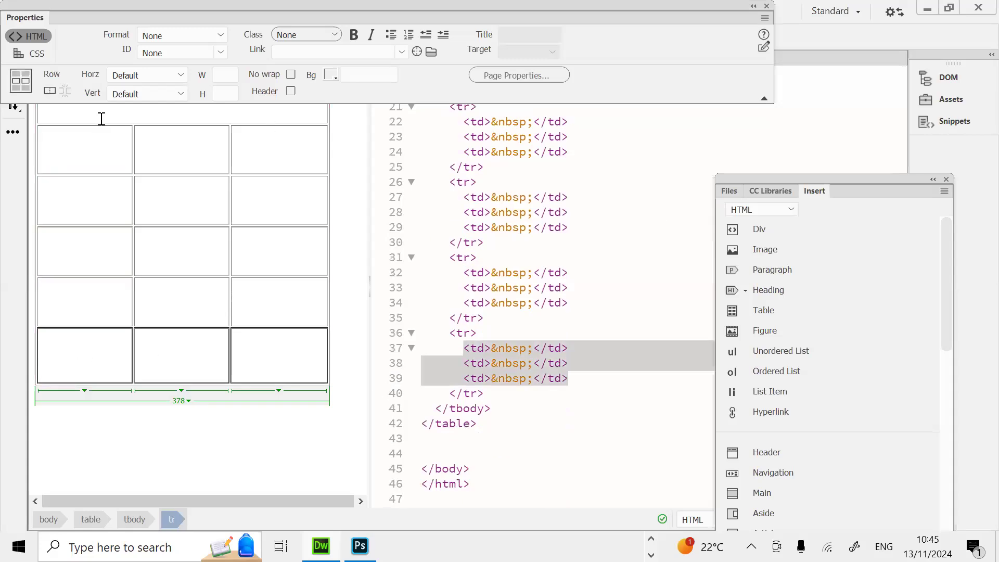
pyautogui.click(52, 91)
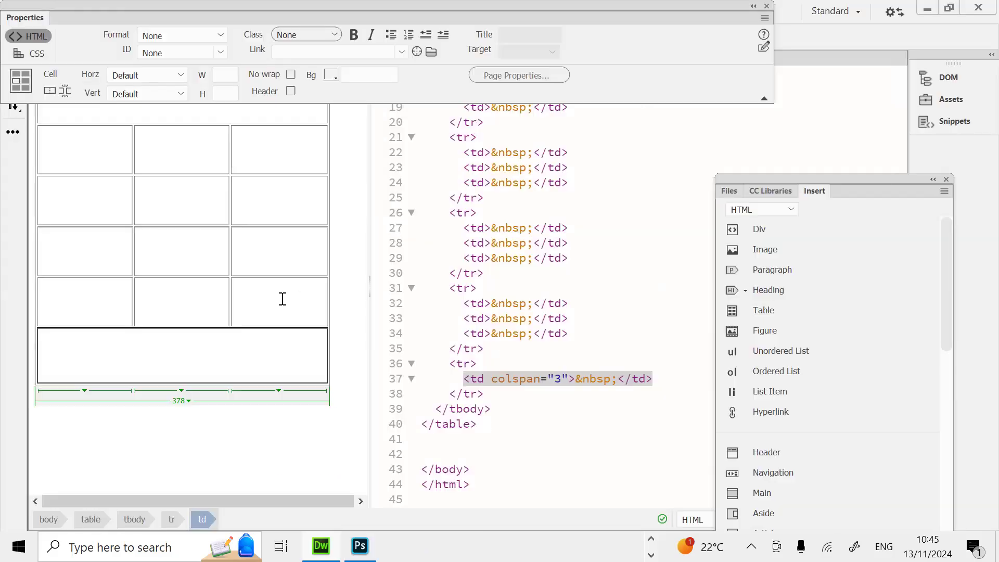
pyautogui.moveTo(283, 299); pyautogui.dragTo(255, 165)
pyautogui.click(50, 92)
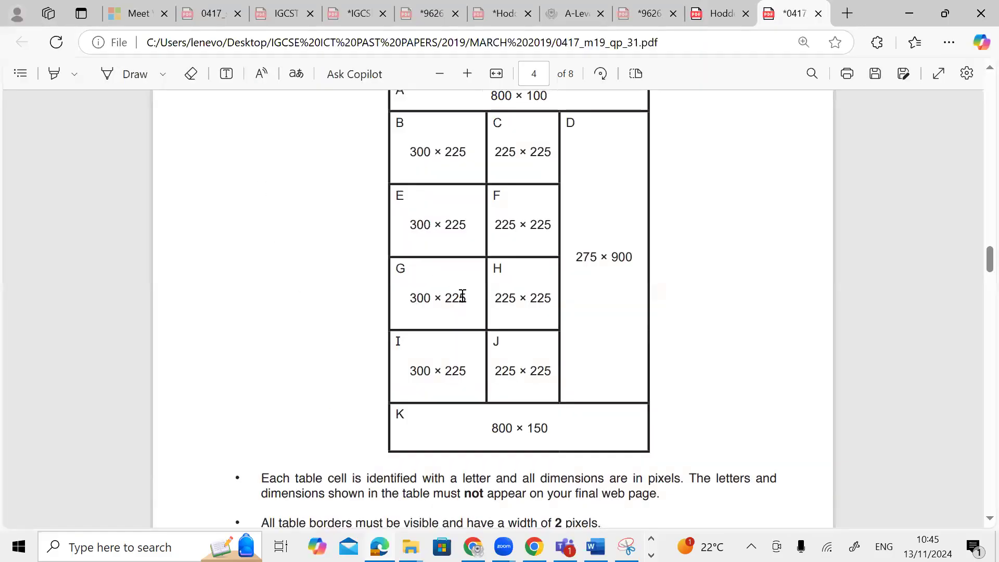
# Step: Return to Dreamweaver and add a width attribute of 800 to the merged first-row cell in the code
pyautogui.scroll(2, 462, 296)
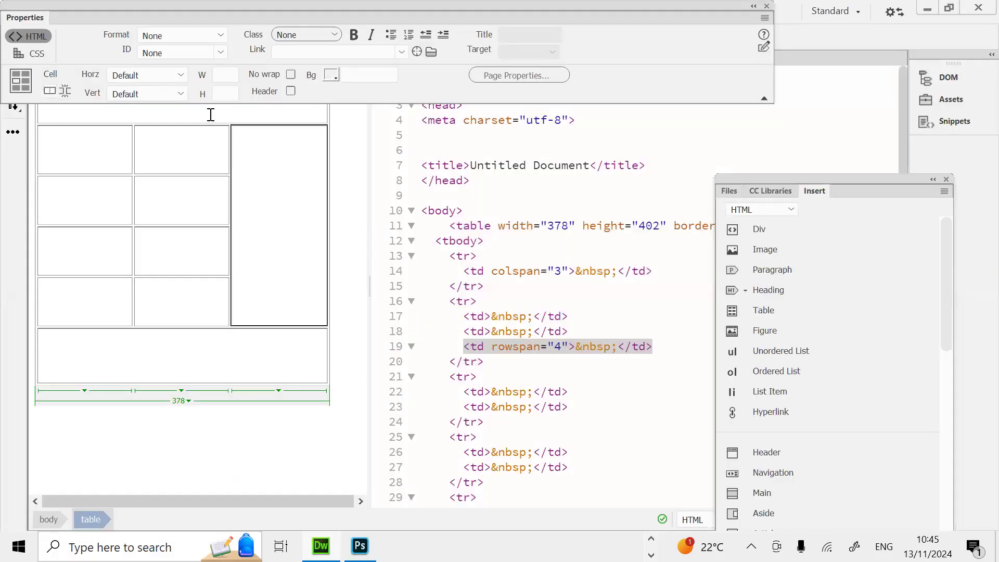
pyautogui.click(210, 115)
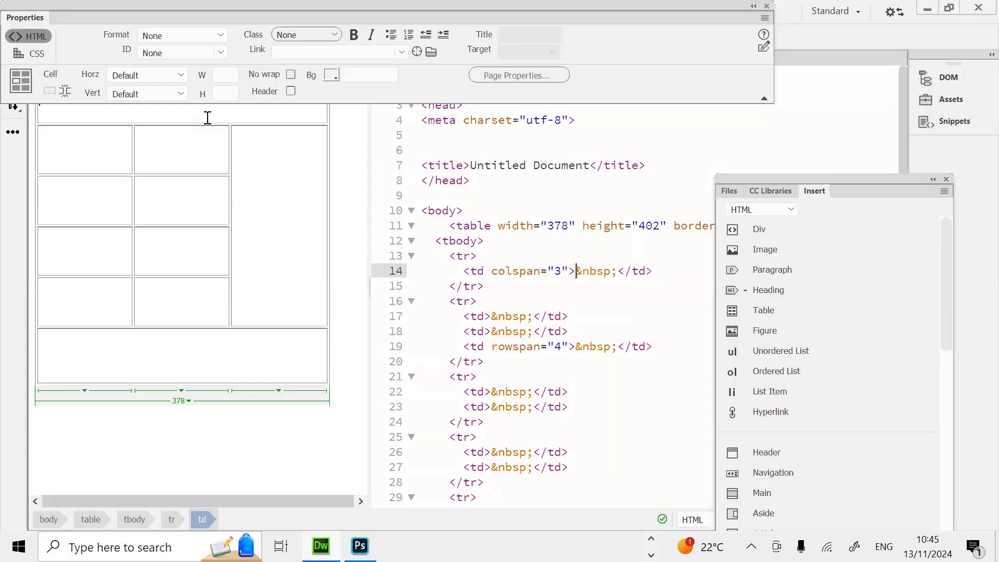
pyautogui.click(571, 271)
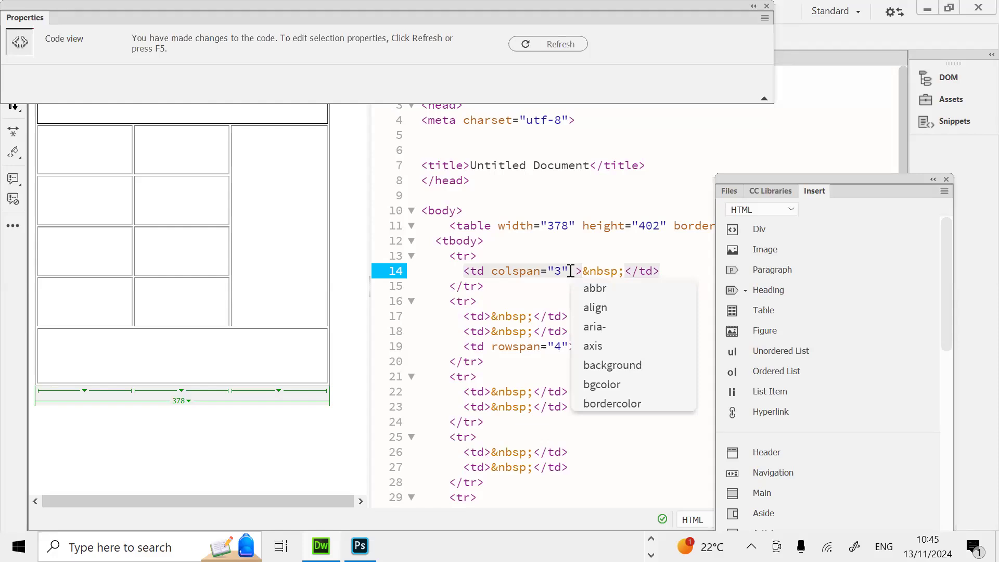
pyautogui.write('wi')
pyautogui.click(618, 292)
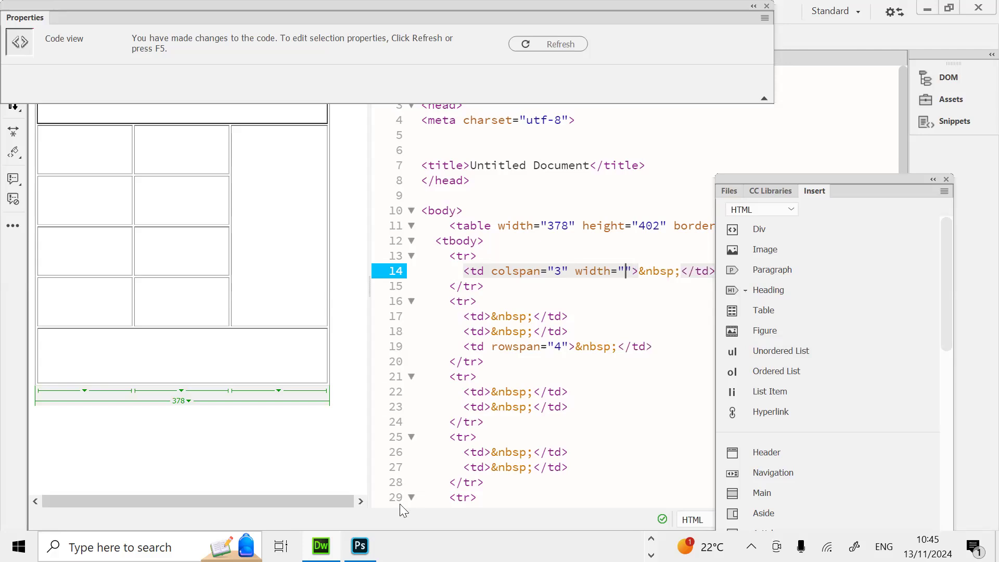
pyautogui.hotkey('alt', 'Tab')
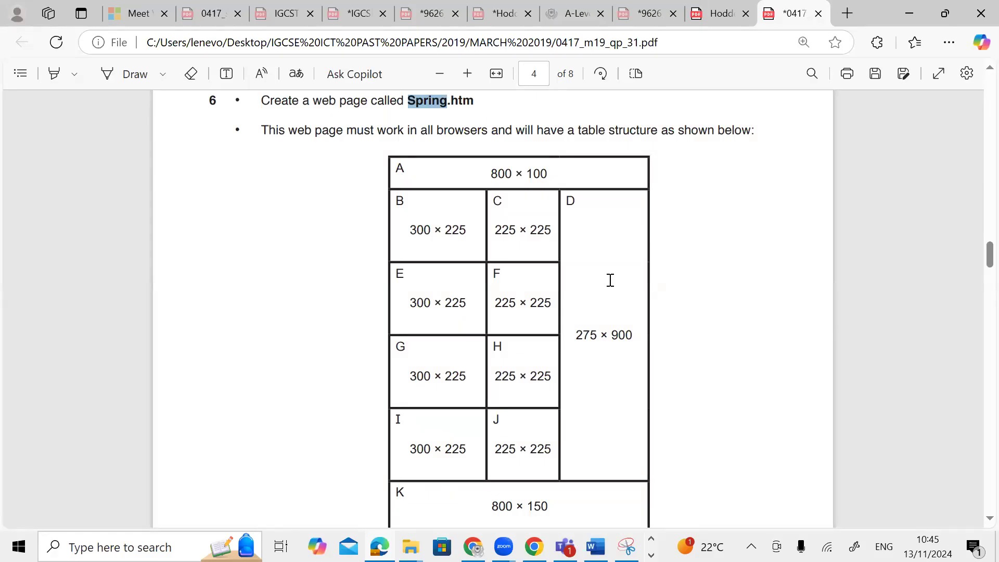
pyautogui.hotkey('alt', 'Tab')
pyautogui.write('800')
# Step: Add a height attribute of 100 to the merged first-row cell and move the Insert panel clear of the code
pyautogui.click(654, 272)
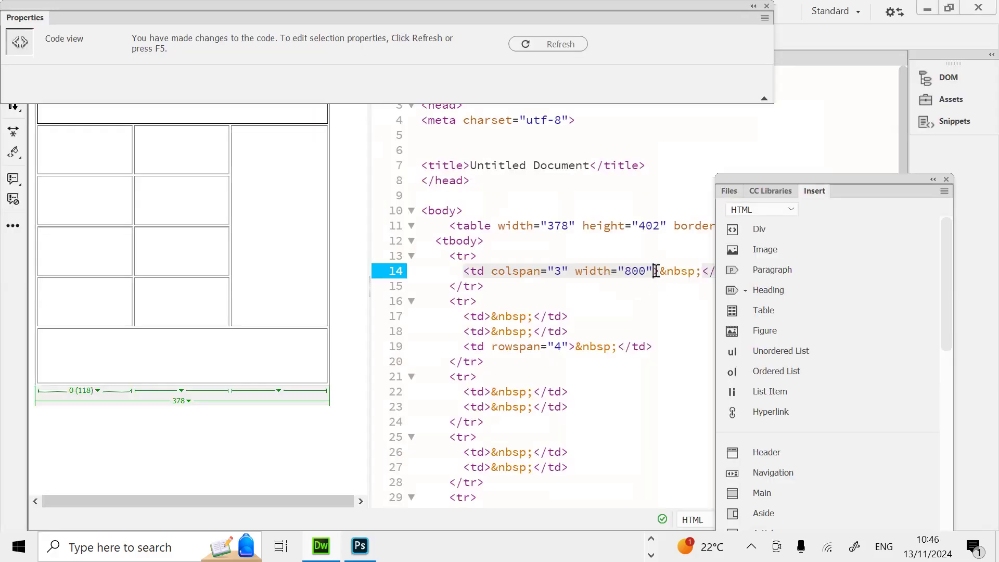
pyautogui.write('he')
pyautogui.click(688, 309)
pyautogui.write('100')
pyautogui.moveTo(820, 184); pyautogui.dragTo(918, 329)
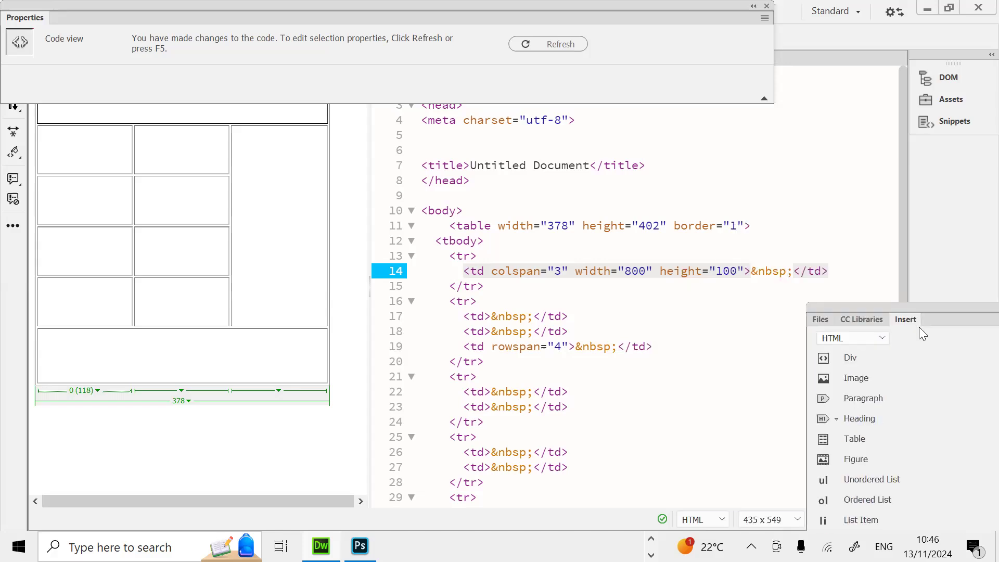
pyautogui.click(767, 294)
# Step: Copy the width and height attributes from the first-row cell into the first cell tag of the second row
pyautogui.moveTo(745, 271); pyautogui.dragTo(576, 274)
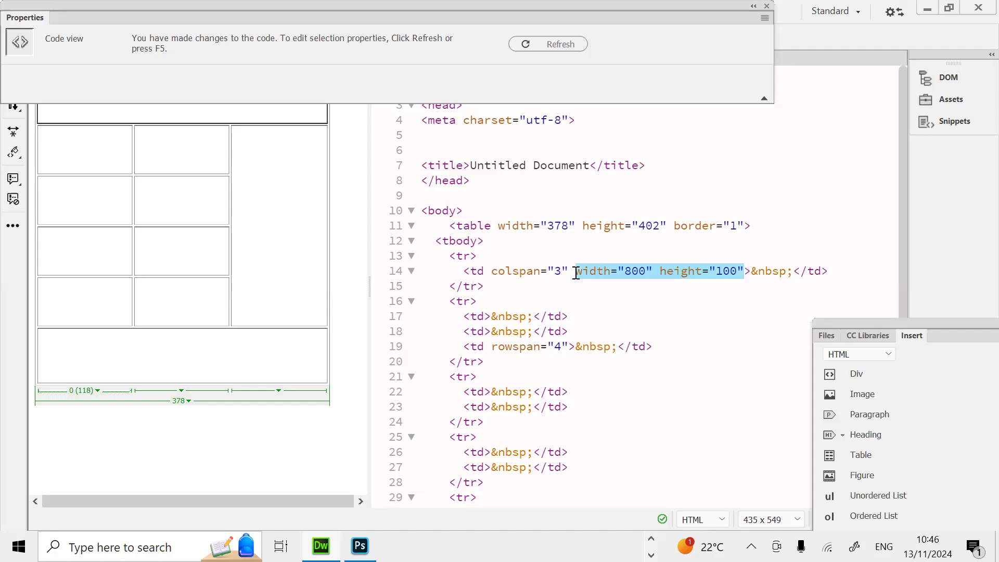
pyautogui.rightClick(588, 273)
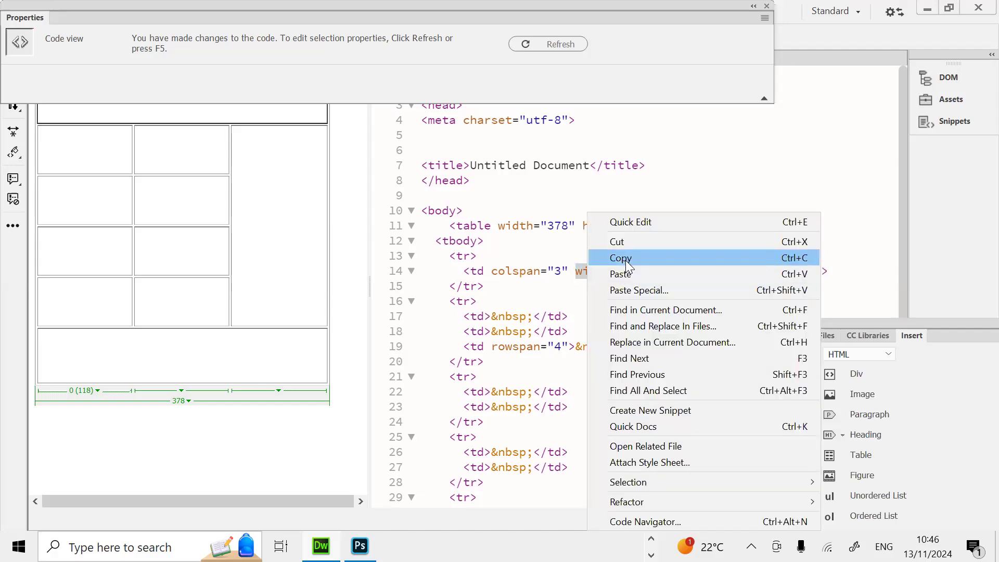
pyautogui.click(625, 259)
pyautogui.click(246, 175)
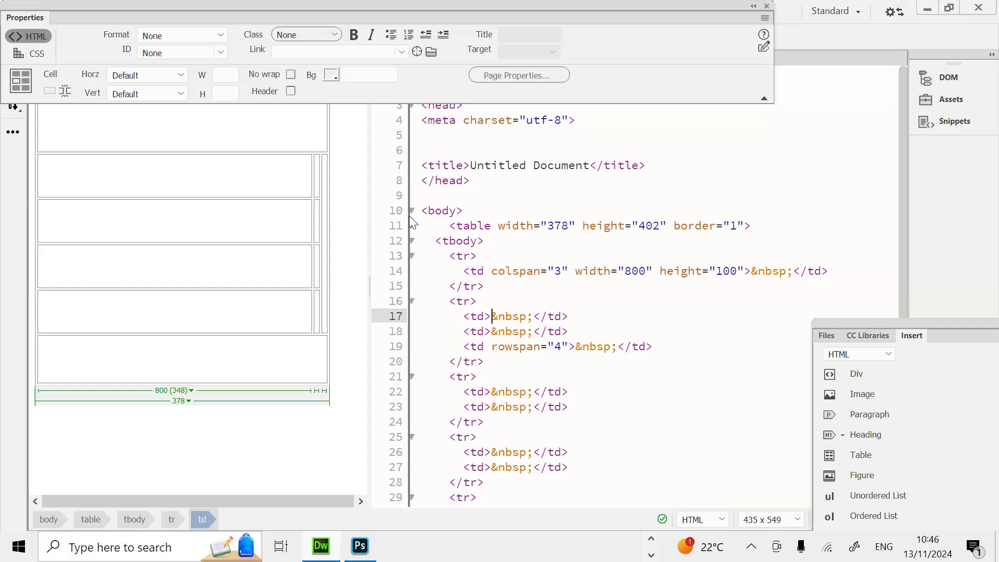
pyautogui.moveTo(411, 223); pyautogui.dragTo(411, 220)
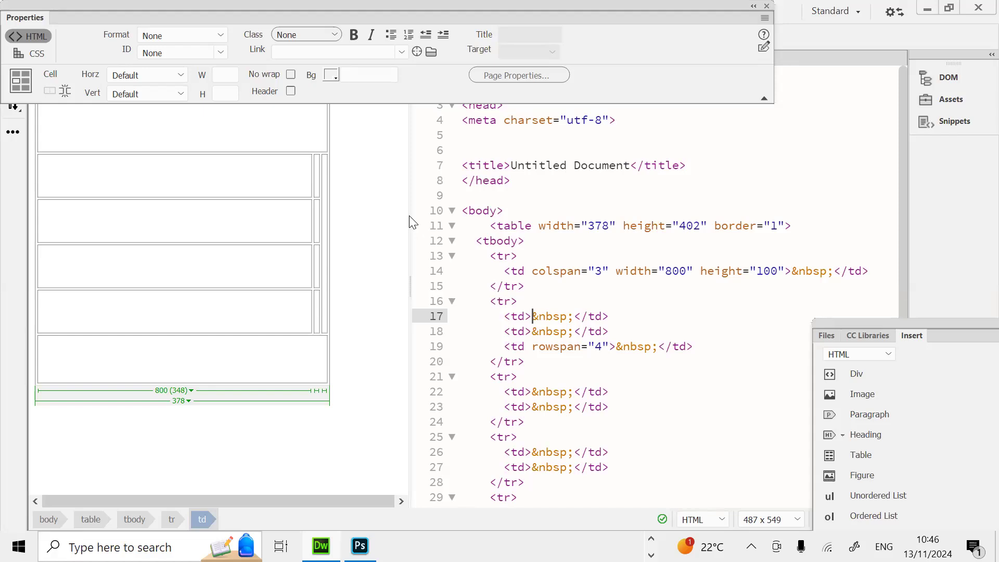
pyautogui.hotkey('alt', 'Tab')
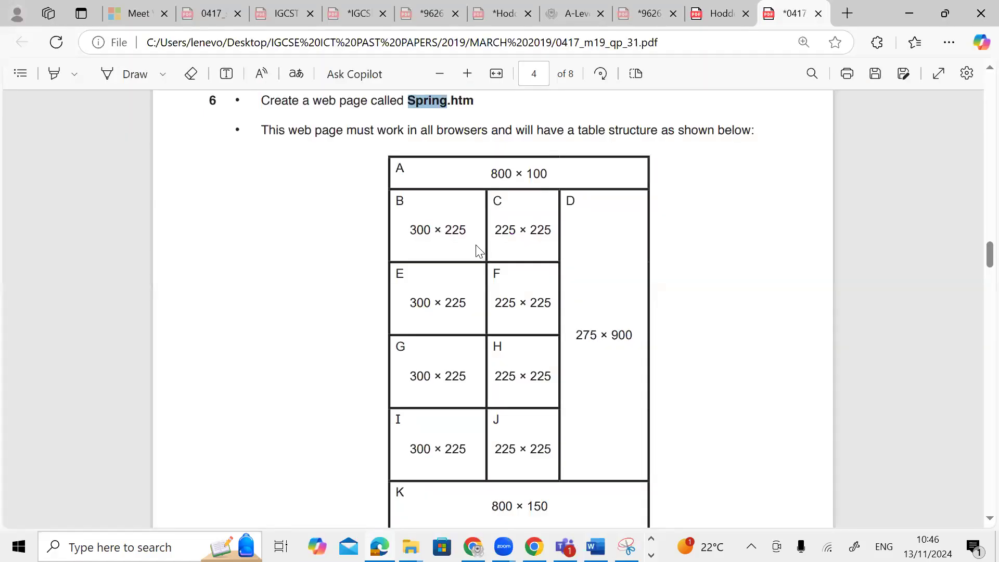
pyautogui.hotkey('alt', 'Tab')
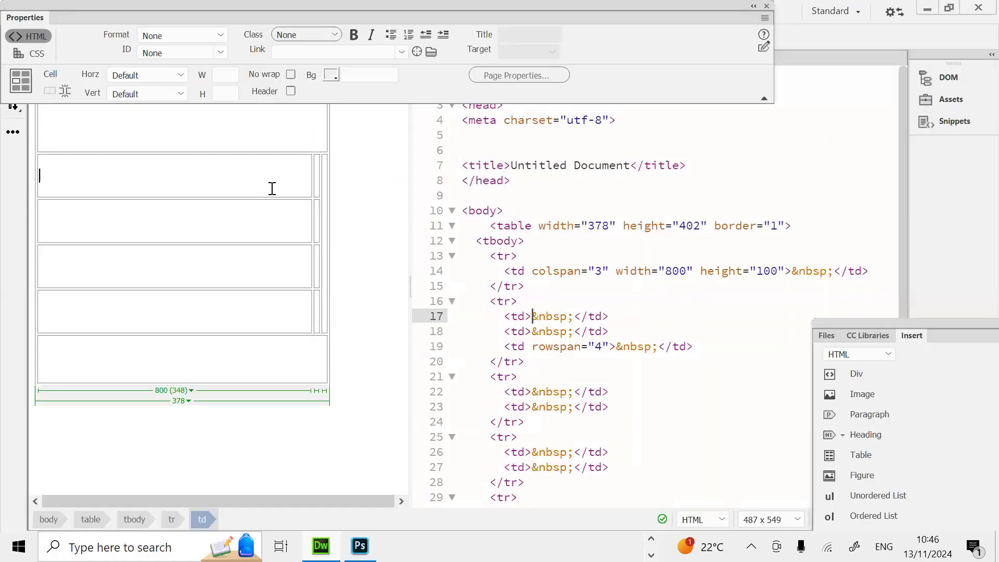
pyautogui.hotkey('alt', 'Tab')
pyautogui.hotkey('alt', 'Tab')
pyautogui.click(527, 315)
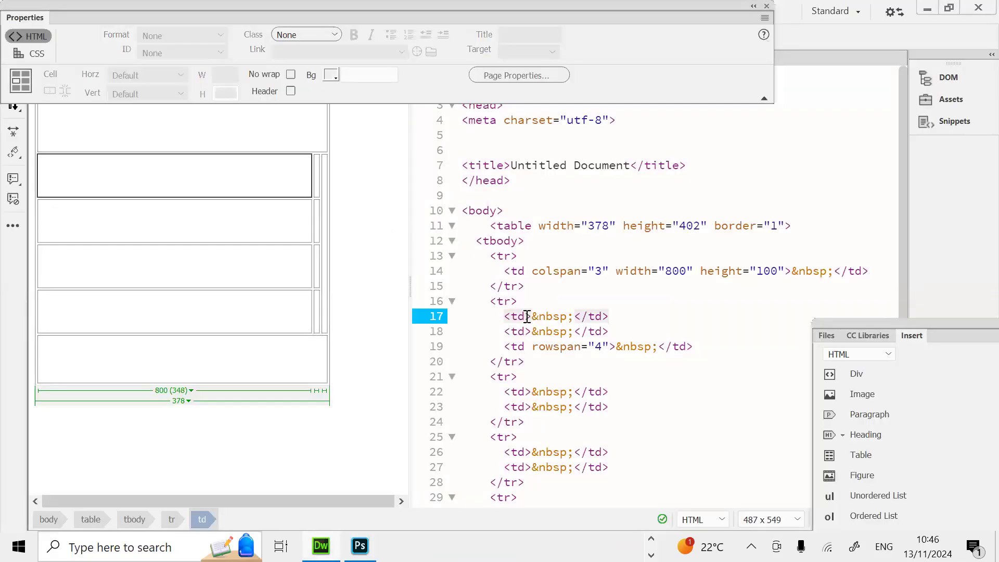
pyautogui.rightClick(526, 315)
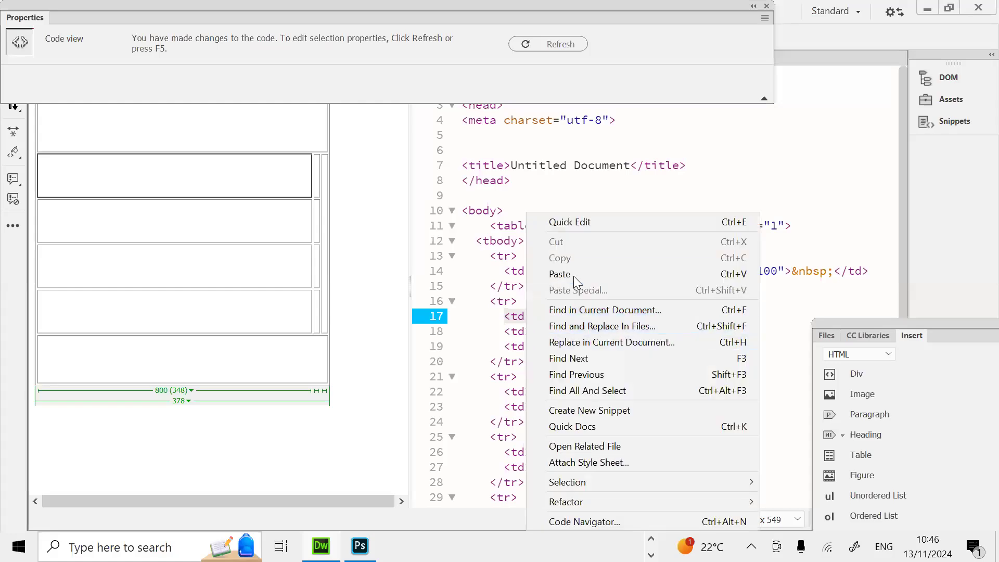
pyautogui.click(575, 273)
pyautogui.click(528, 317)
# Step: Set the width to 300 and the height to 225 for the first cell of the second row
pyautogui.click(597, 316)
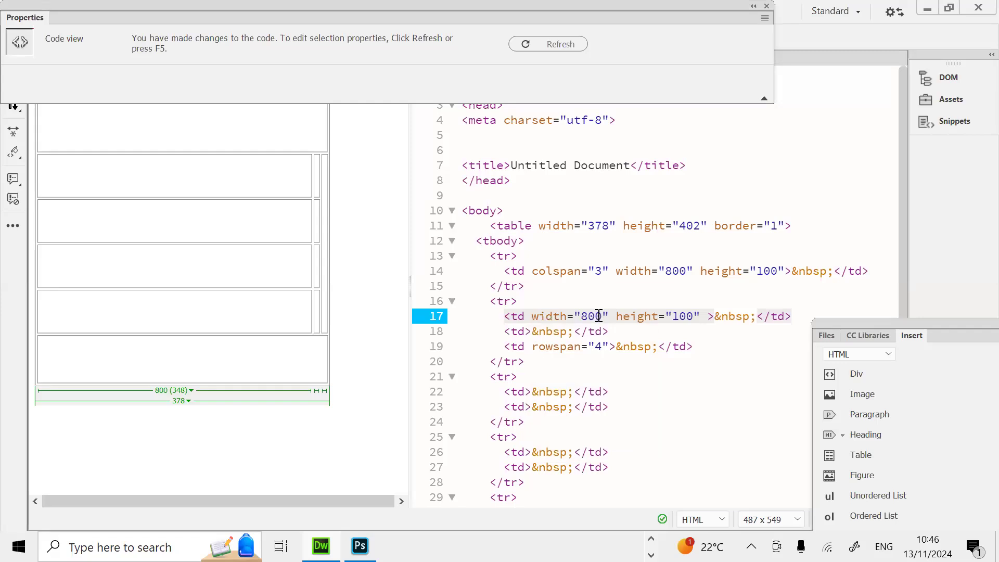
pyautogui.press('BackSpace')
pyautogui.press('BackSpace')
pyautogui.press('BackSpace')
pyautogui.write('300')
pyautogui.press('BackSpace')
pyautogui.press('BackSpace')
pyautogui.press('BackSpace')
pyautogui.write('22')
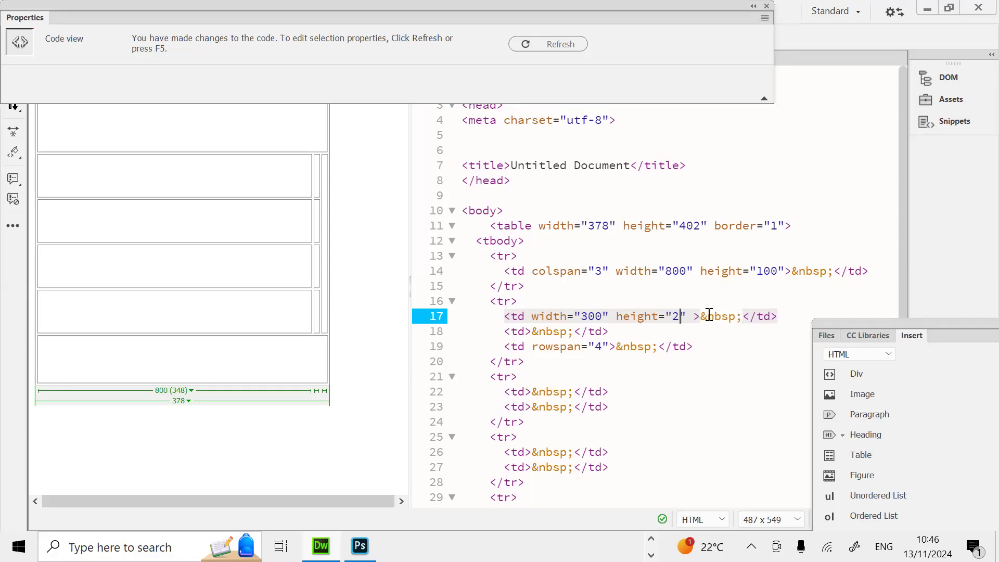
pyautogui.write('5')
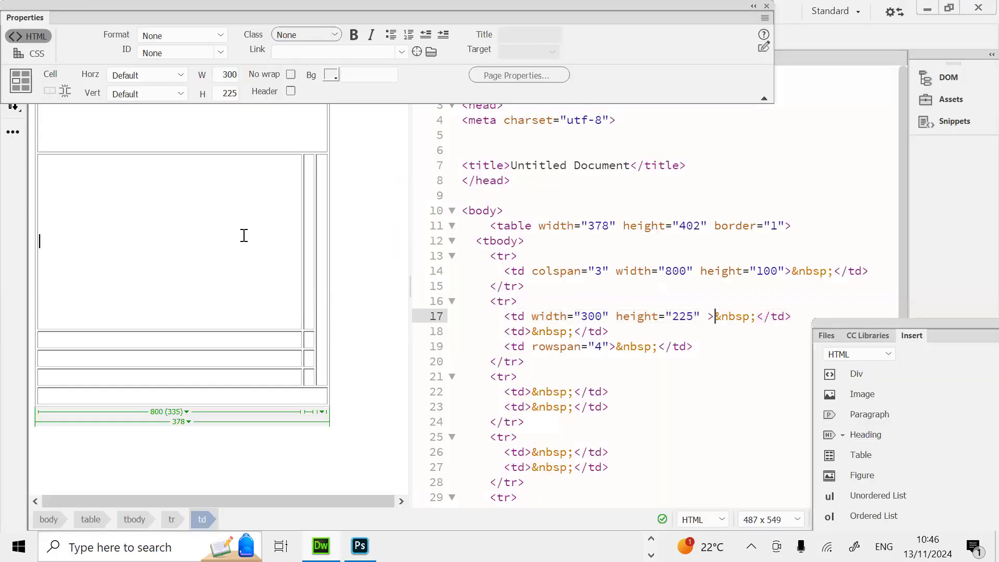
# Step: Paste the size attributes into the second cell of the second row and set both width and height to 225
pyautogui.press('Tab')
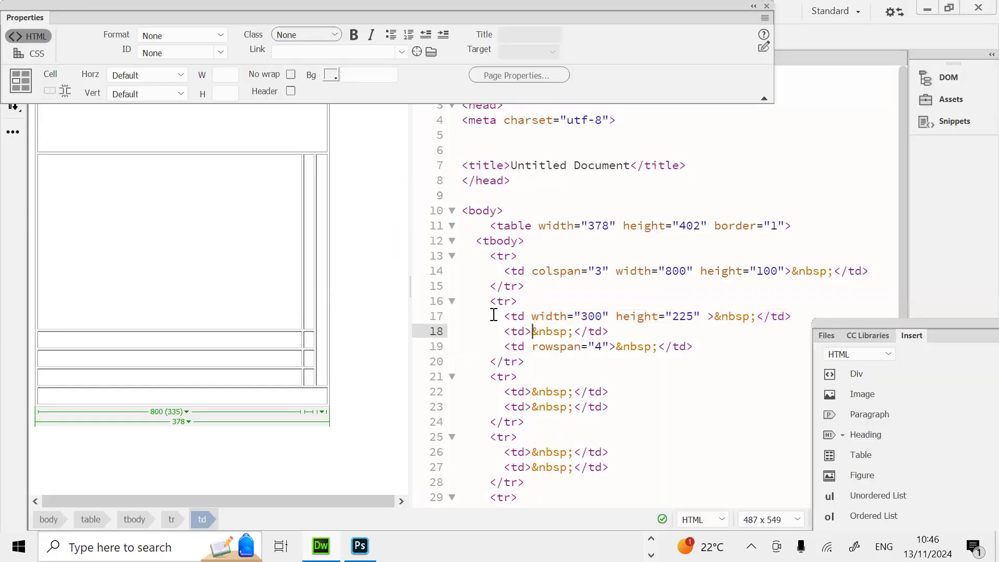
pyautogui.click(526, 331)
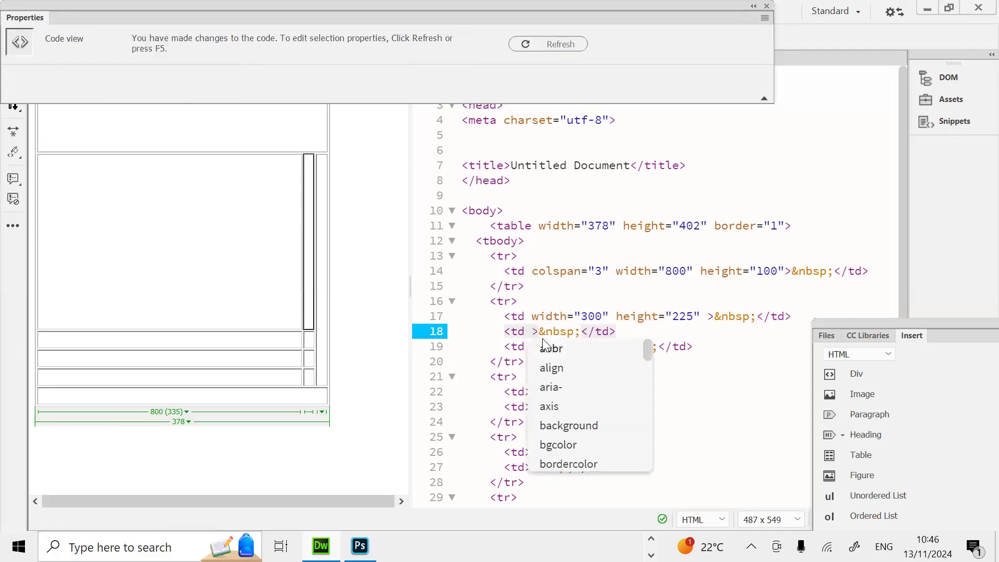
pyautogui.hotkey('ctrl', 'v')
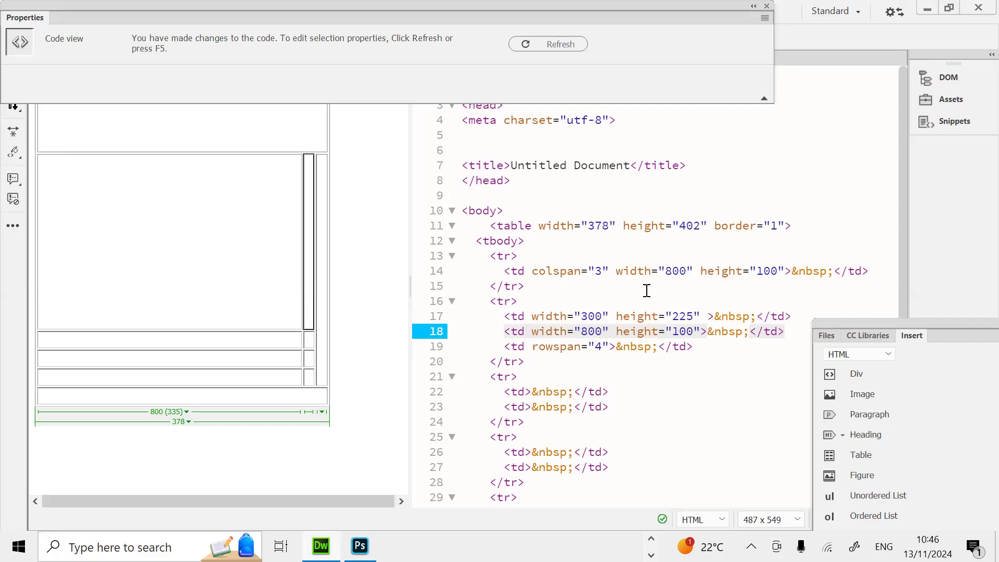
pyautogui.press('BackSpace')
pyautogui.press('BackSpace')
pyautogui.press('BackSpace')
pyautogui.write('225')
pyautogui.press('BackSpace')
pyautogui.press('BackSpace')
pyautogui.press('BackSpace')
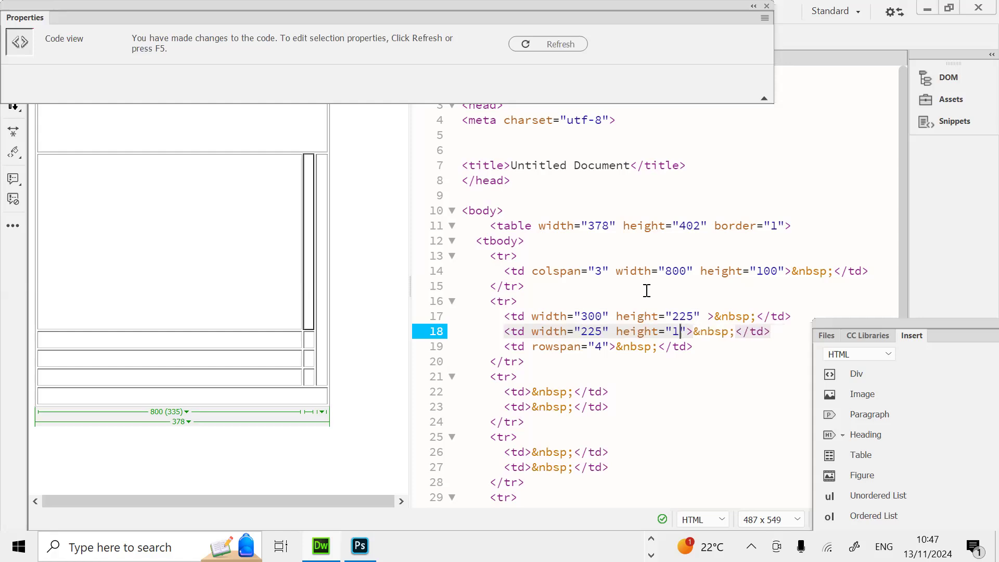
pyautogui.write('225')
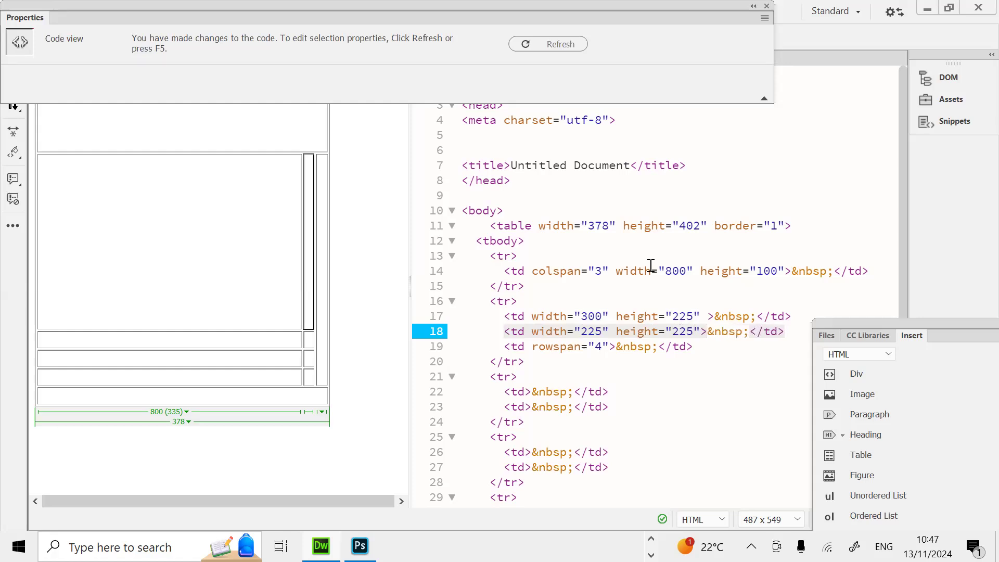
pyautogui.click(190, 270)
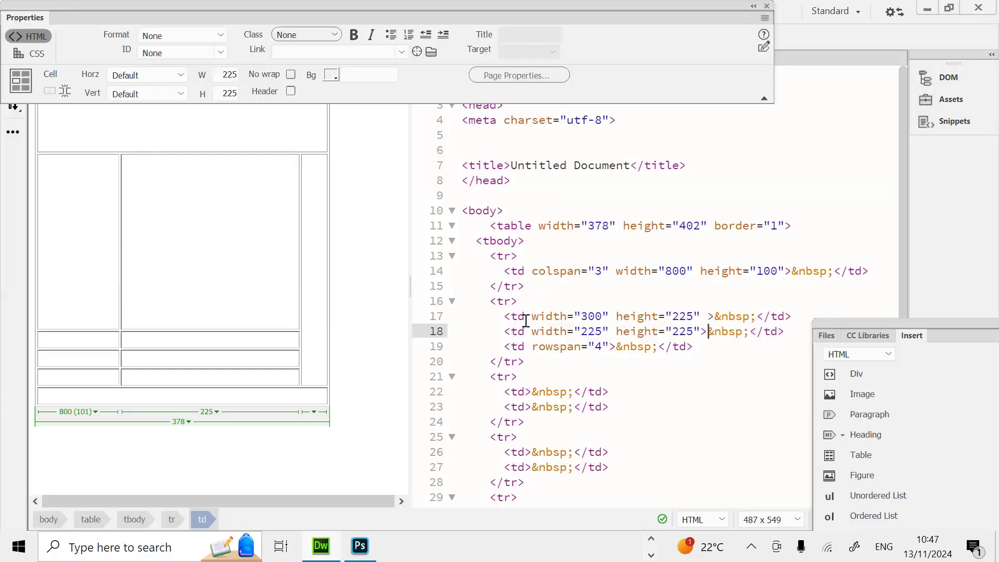
# Step: Copy the 300 by 225 size attributes from the second row's first cell into the third row's first cell tag
pyautogui.moveTo(532, 316); pyautogui.dragTo(703, 316)
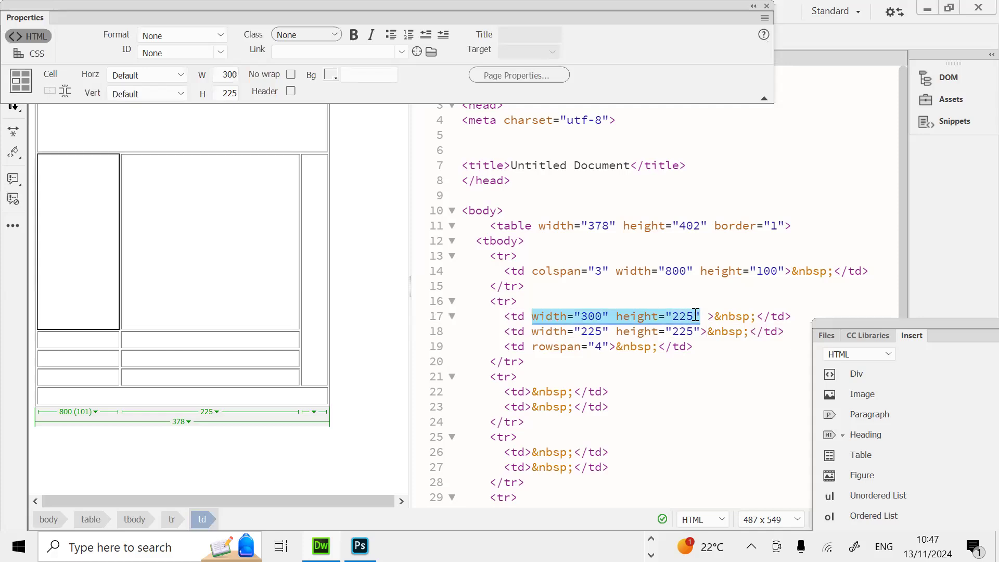
pyautogui.rightClick(697, 316)
pyautogui.click(727, 258)
pyautogui.click(95, 342)
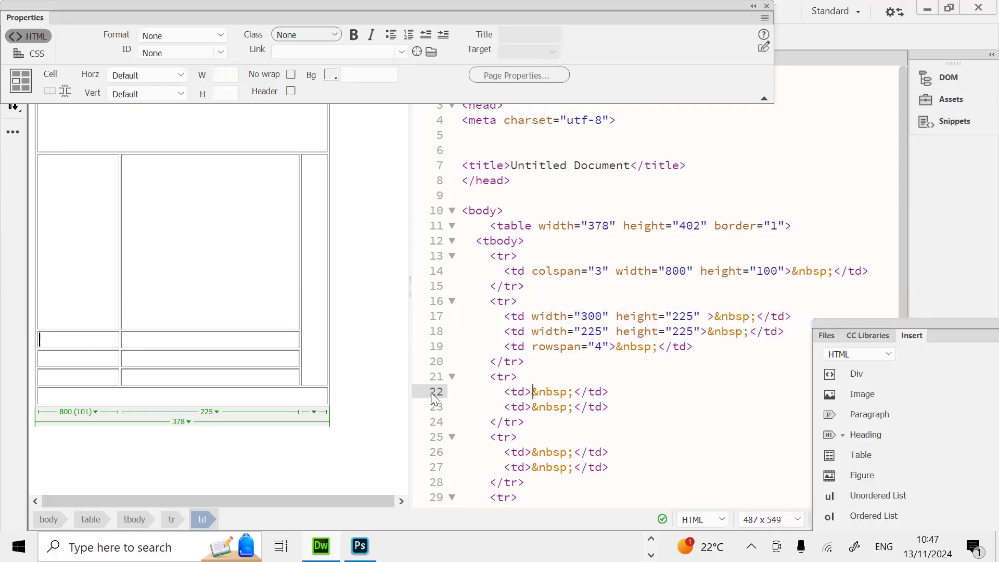
pyautogui.click(525, 391)
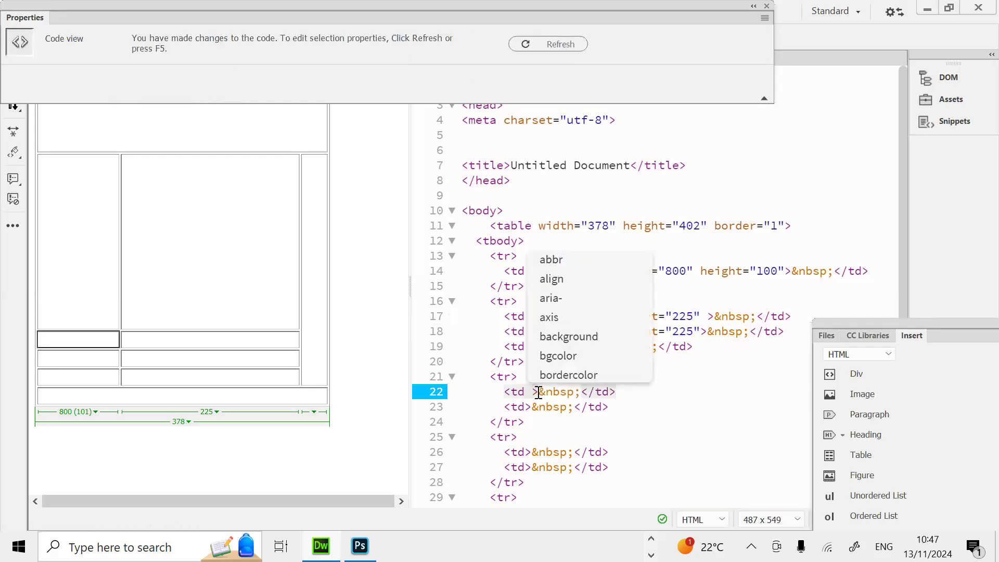
pyautogui.hotkey('ctrl', 'v')
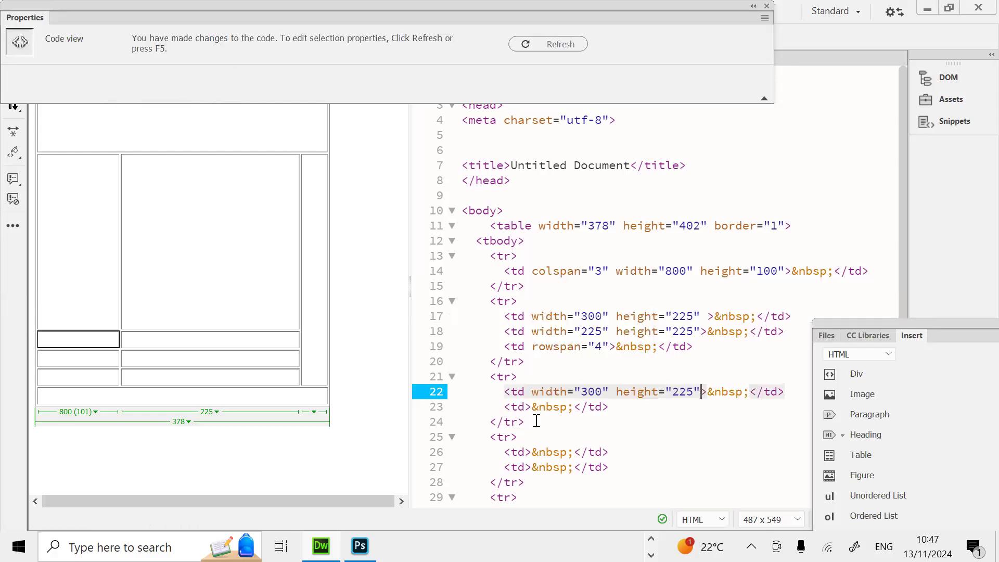
# Step: Paste the width 300 and height 225 attributes into the first cell tag of the fourth row
pyautogui.click(84, 363)
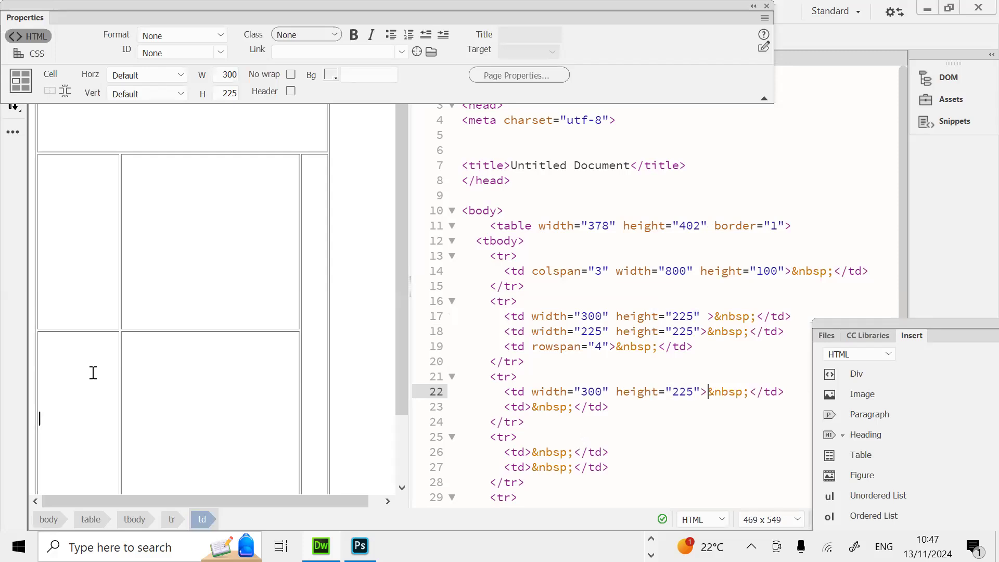
pyautogui.scroll(-2, 94, 390)
pyautogui.click(91, 432)
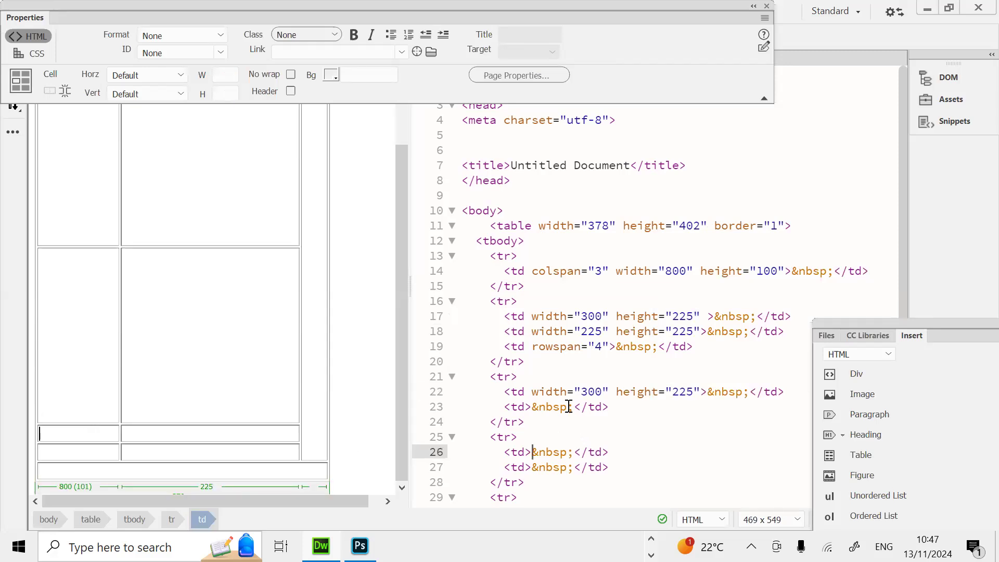
pyautogui.click(526, 451)
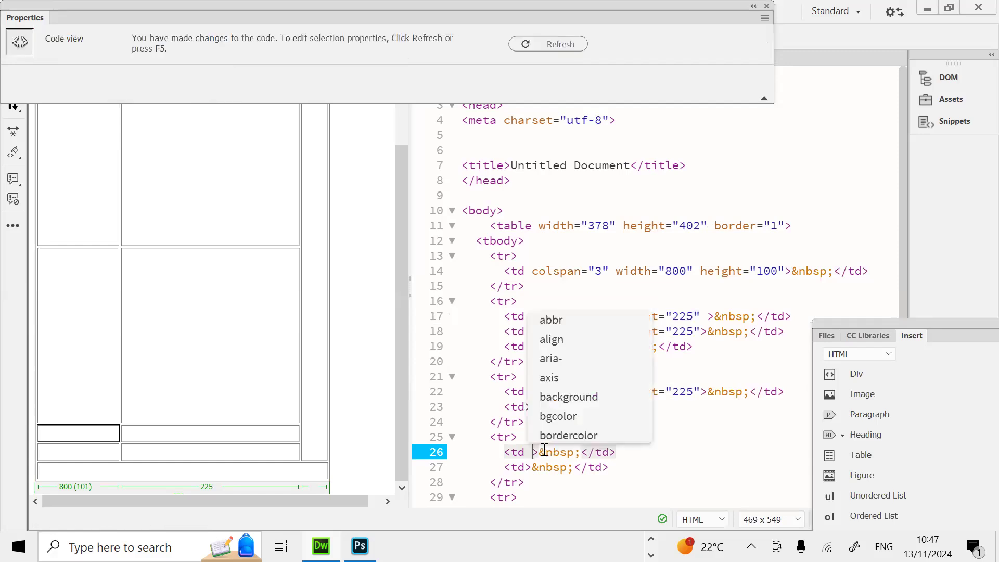
pyautogui.hotkey('ctrl', 'v')
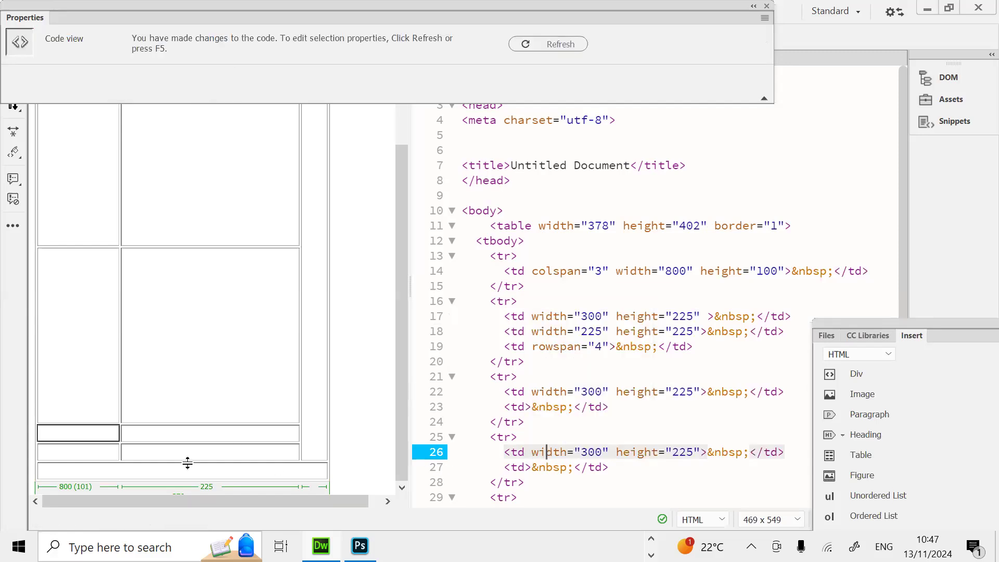
# Step: Paste the width 300 and height 225 attributes into the first cell tag of the fifth row
pyautogui.click(114, 453)
pyautogui.scroll(-3, 116, 446)
pyautogui.click(85, 466)
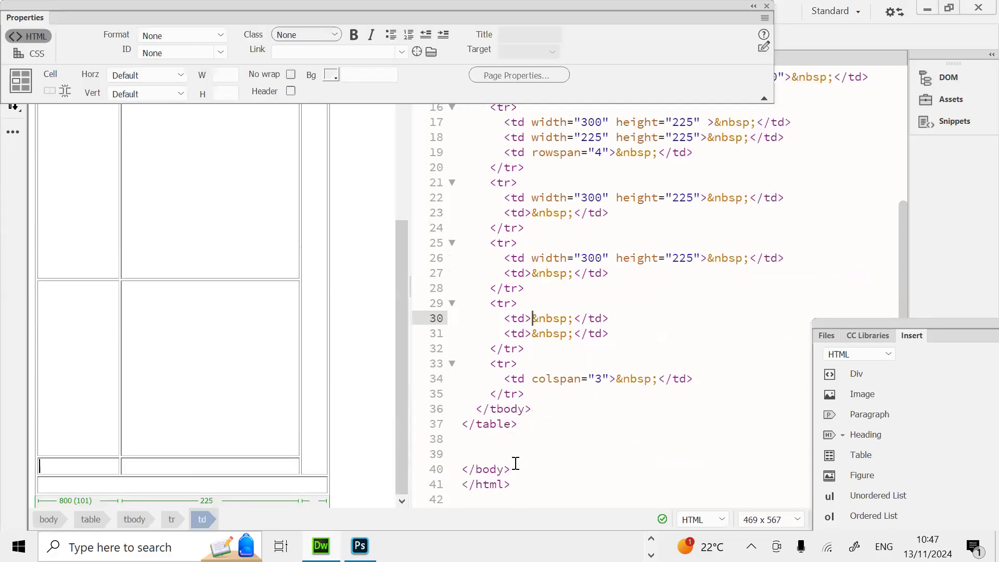
pyautogui.click(529, 318)
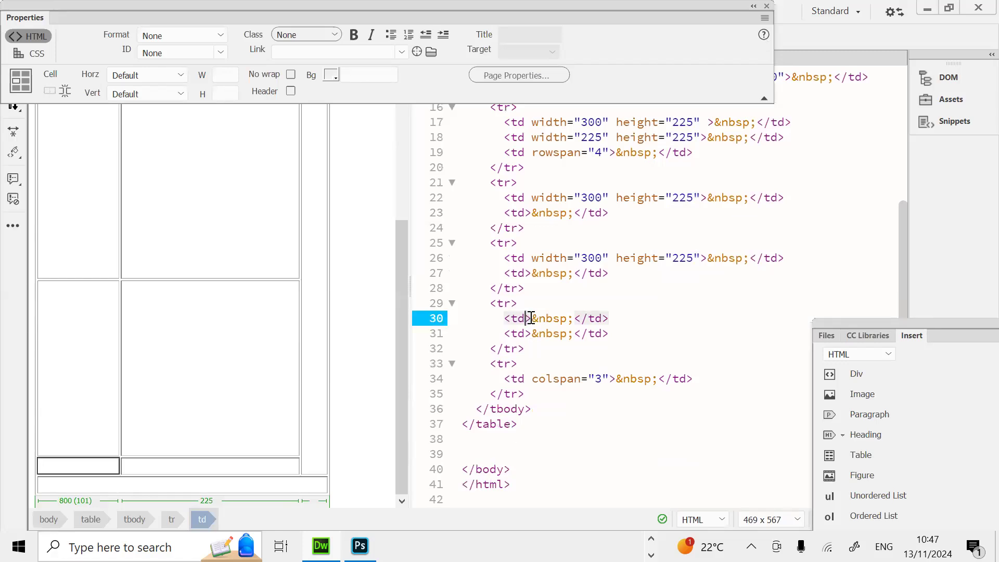
pyautogui.hotkey('ctrl', 'v')
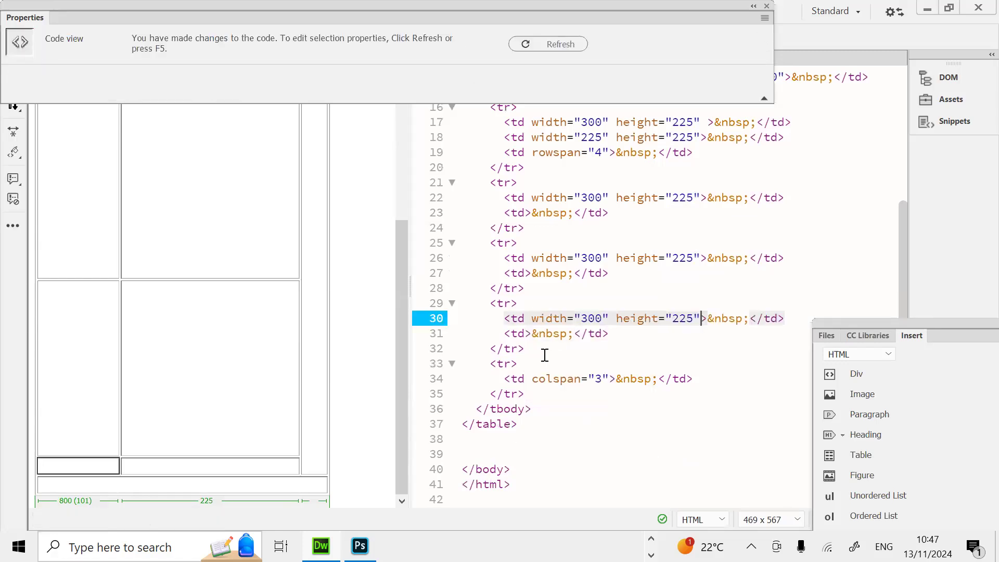
# Step: Copy the width 225 and height 225 attributes from the second row's second cell tag
pyautogui.click(515, 395)
pyautogui.click(96, 404)
pyautogui.scroll(-5, 214, 412)
pyautogui.scroll(-2, 215, 412)
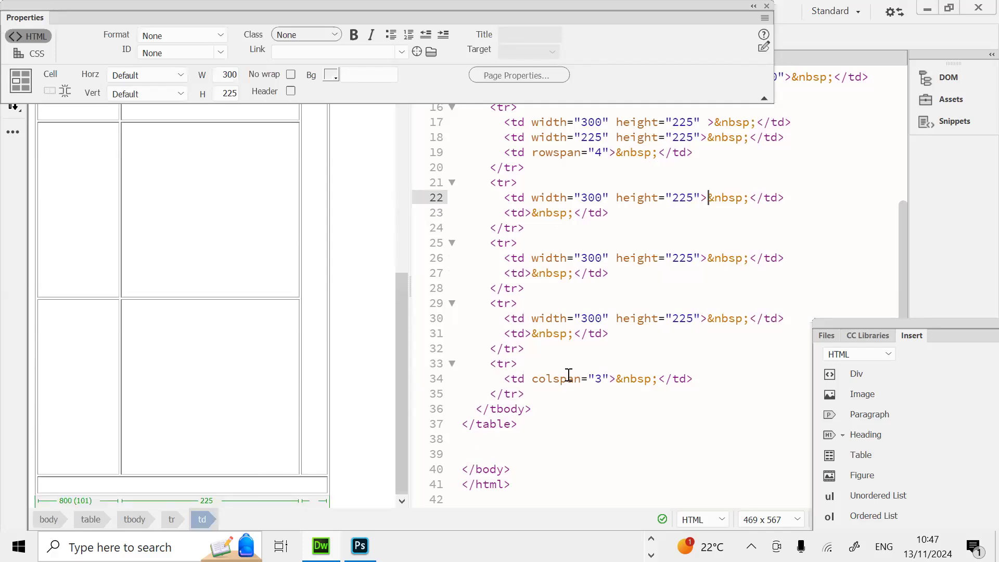
pyautogui.scroll(4, 569, 374)
pyautogui.click(581, 346)
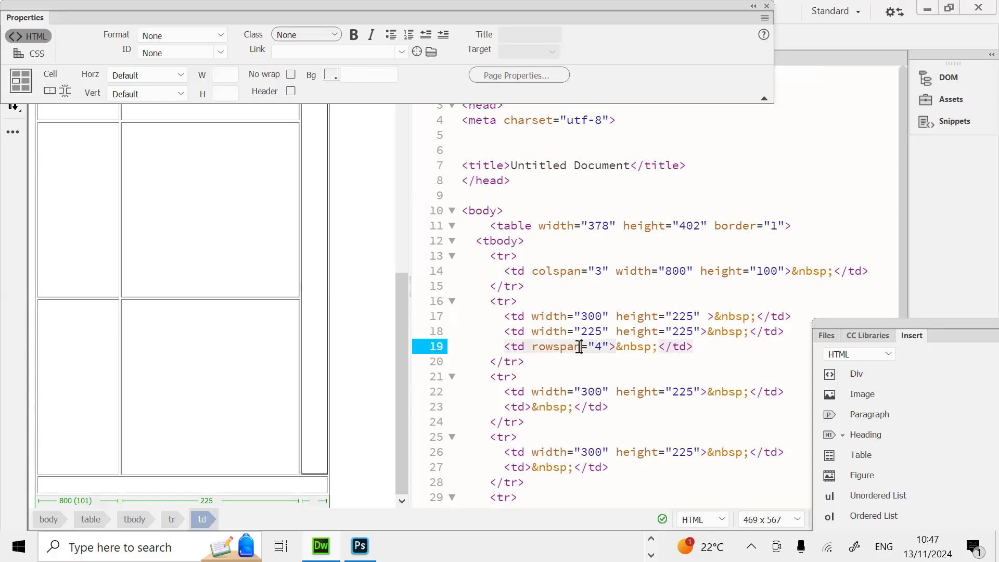
pyautogui.moveTo(532, 331); pyautogui.dragTo(702, 333)
pyautogui.hotkey('ctrl', 'c')
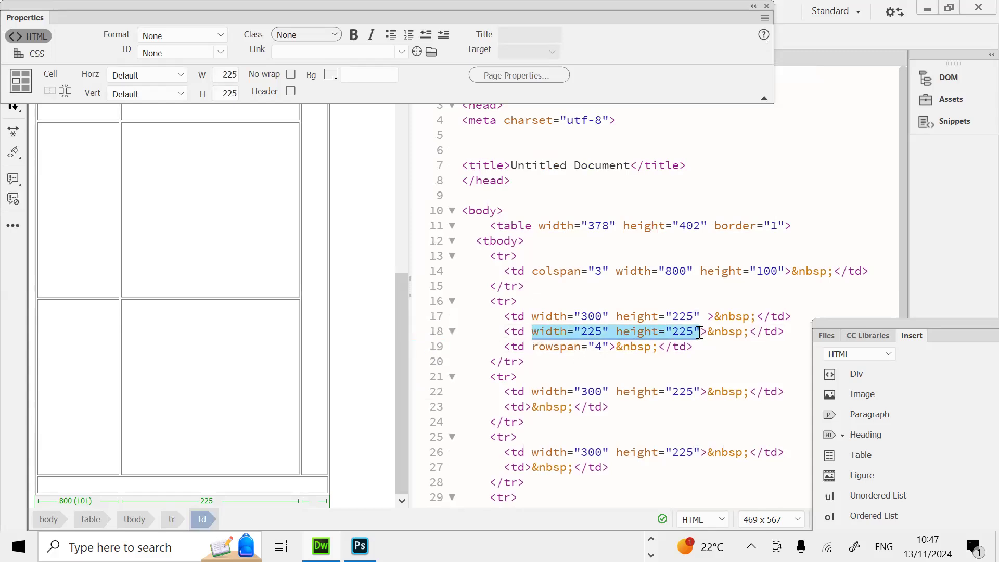
# Step: Paste the width 225 and height 225 attributes into the second cell tag of the fifth row and refresh the design preview
pyautogui.click(253, 357)
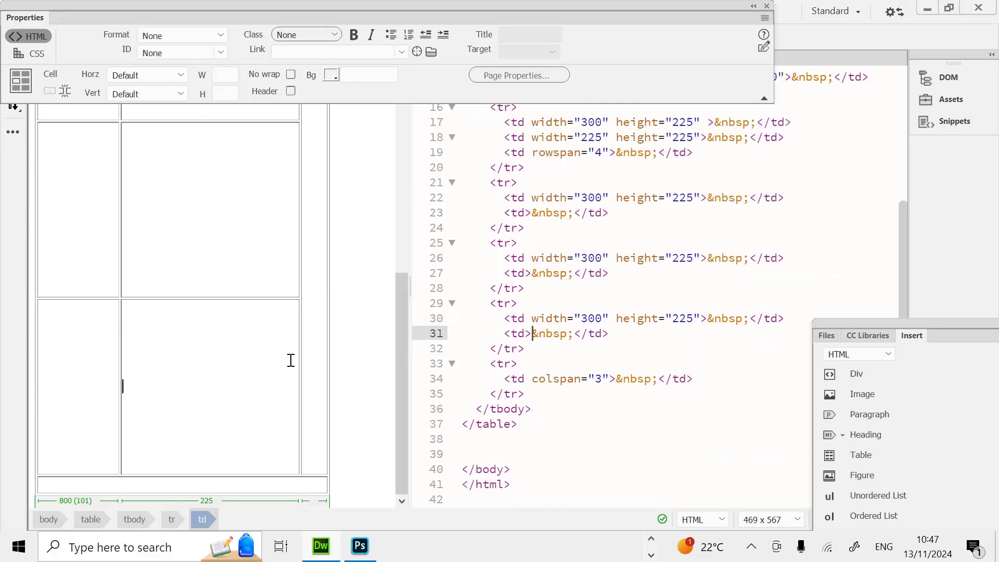
pyautogui.click(527, 334)
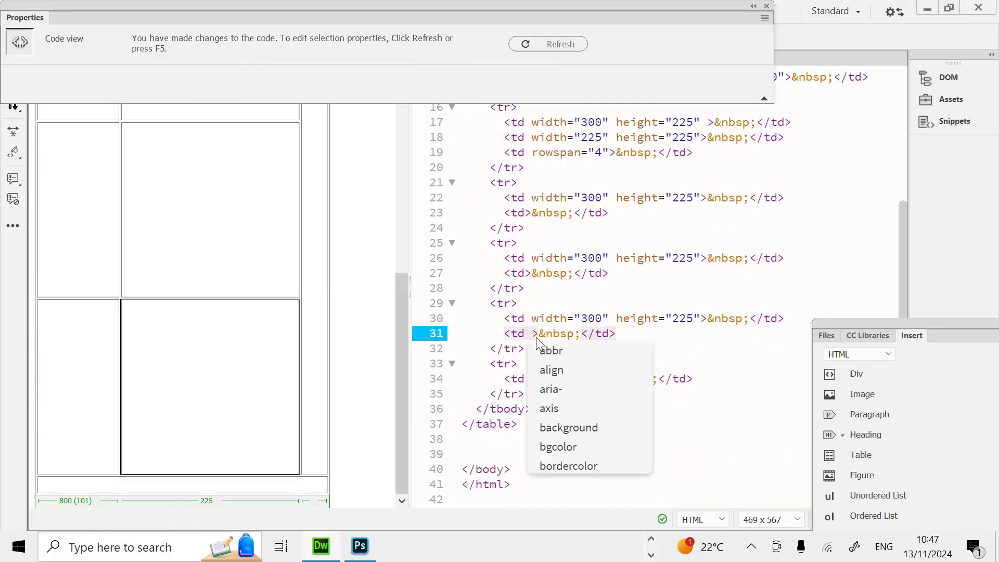
pyautogui.hotkey('ctrl', 'v')
pyautogui.click(232, 394)
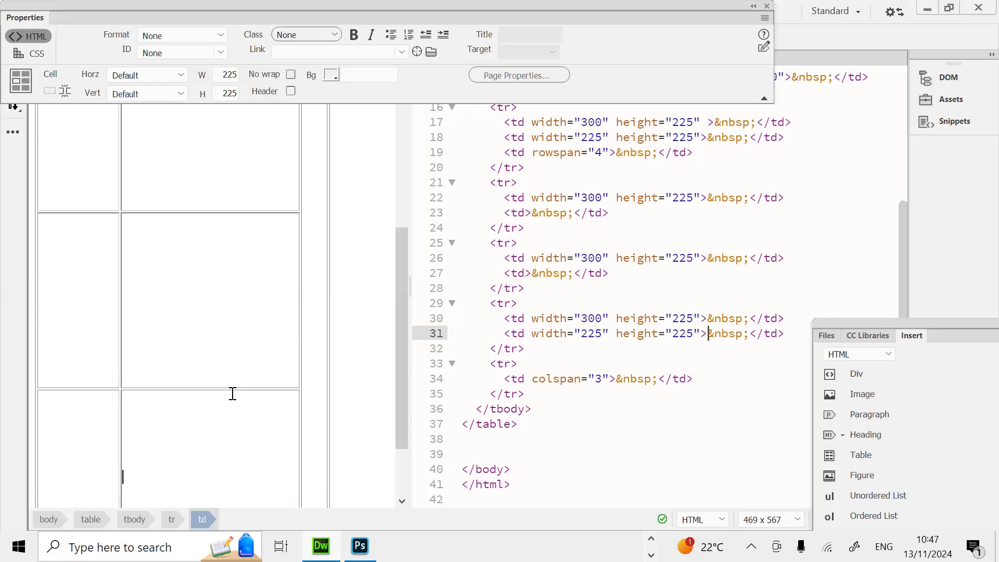
# Step: Paste the width 225 and height 225 attributes into the second cell tag of the fourth row
pyautogui.click(225, 290)
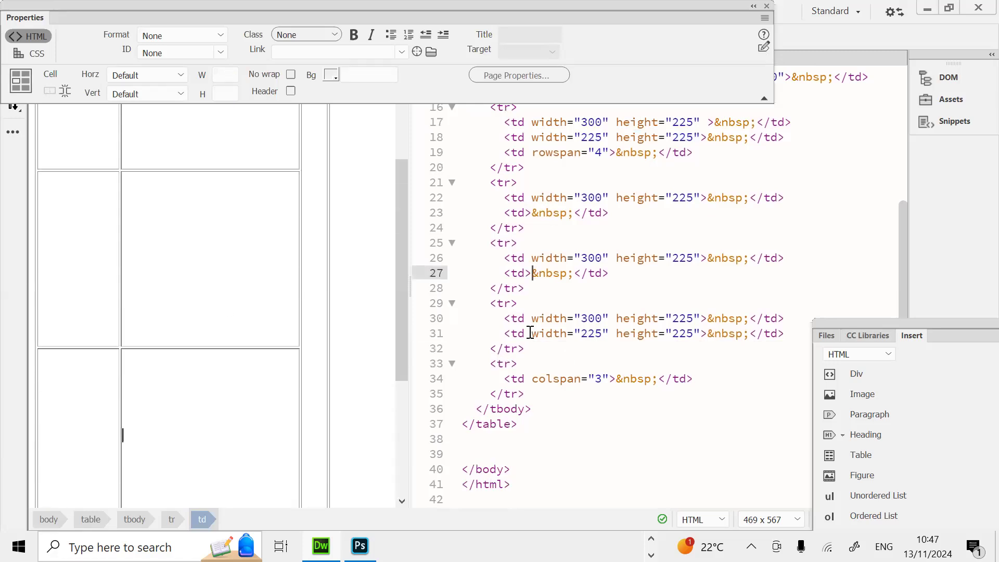
pyautogui.click(527, 275)
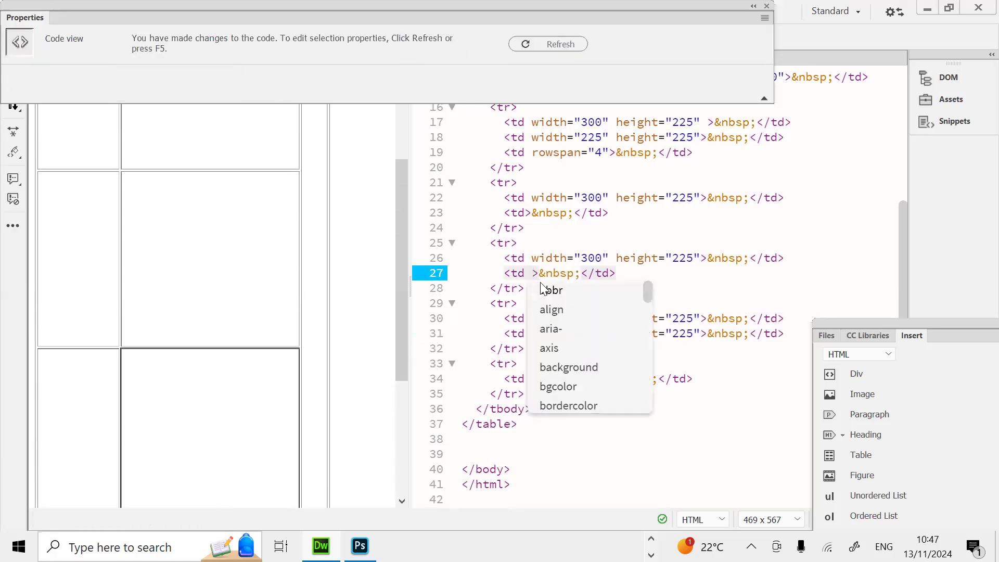
pyautogui.hotkey('ctrl', 'v')
pyautogui.click(239, 268)
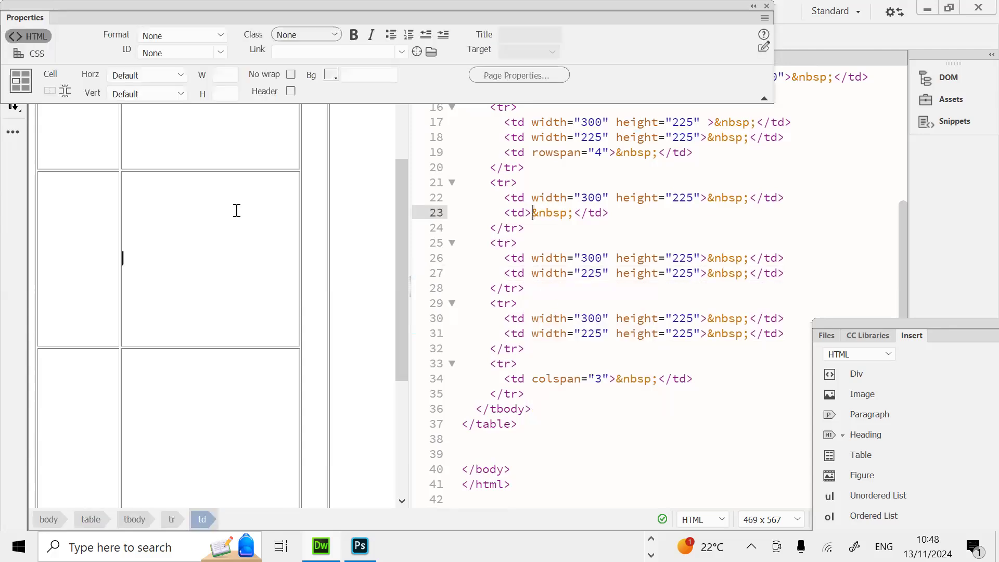
# Step: Paste the width 225 and height 225 attributes into the second cell tag of the third row
pyautogui.click(234, 143)
pyautogui.click(526, 212)
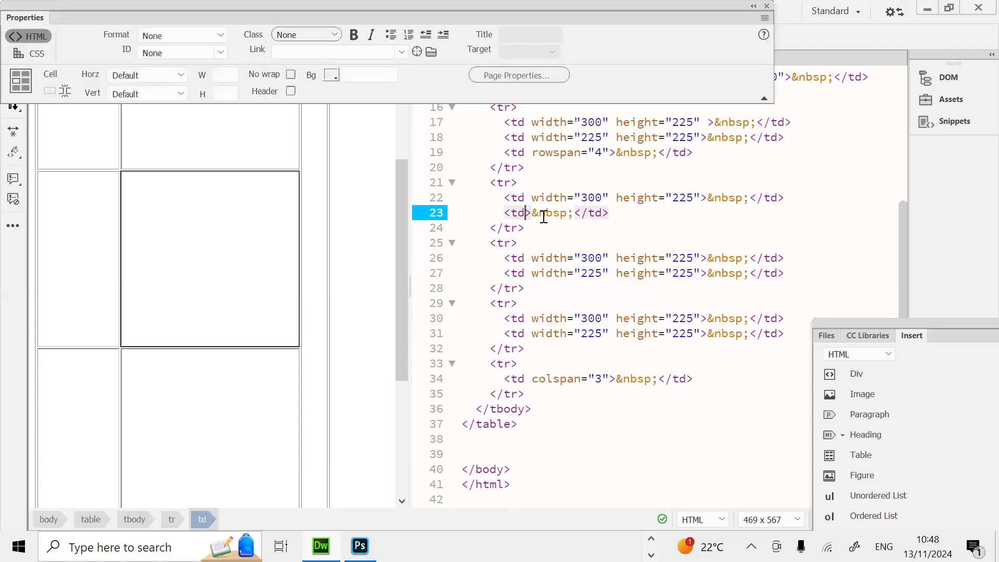
pyautogui.click(230, 255)
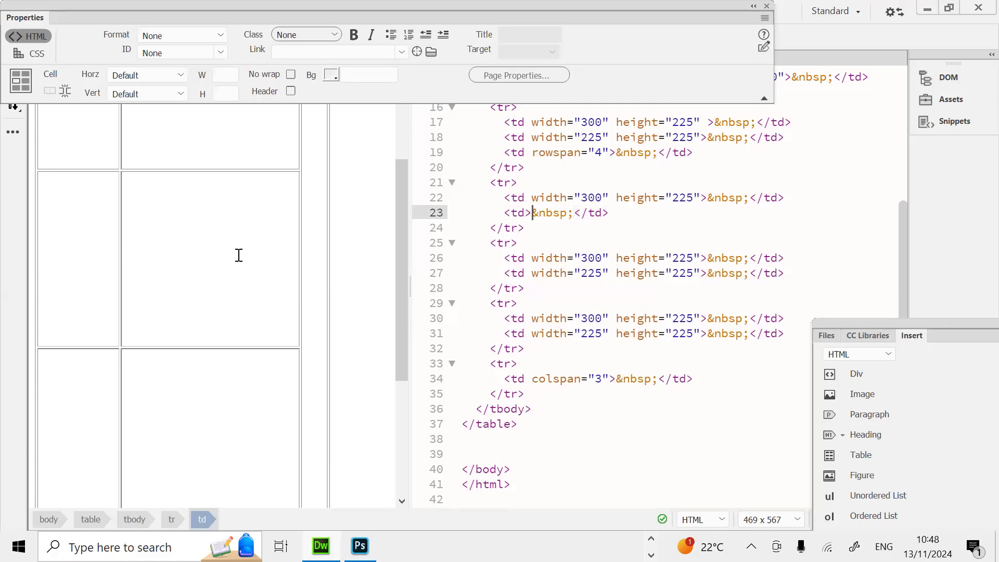
pyautogui.click(533, 211)
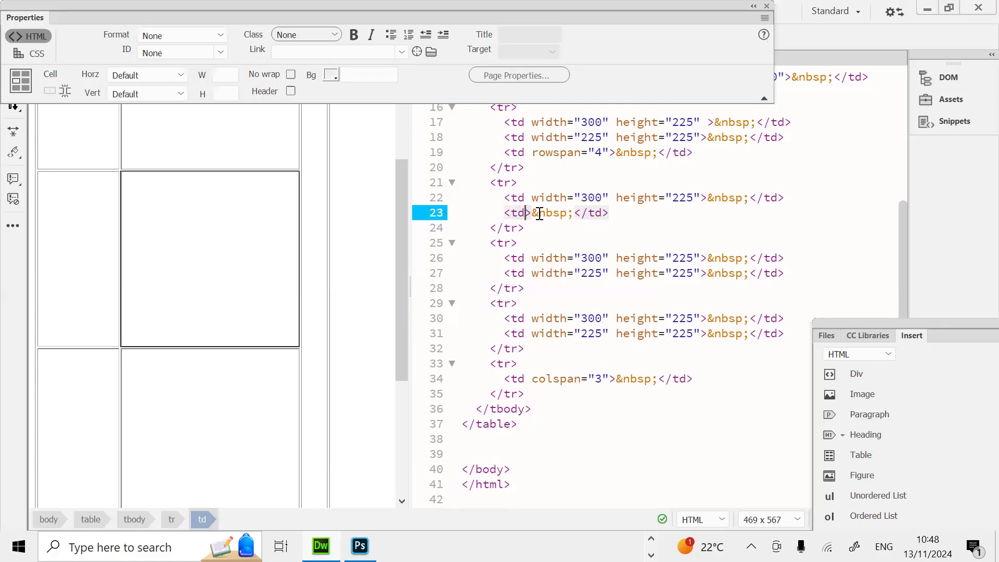
pyautogui.hotkey('ctrl', 'v')
pyautogui.click(542, 256)
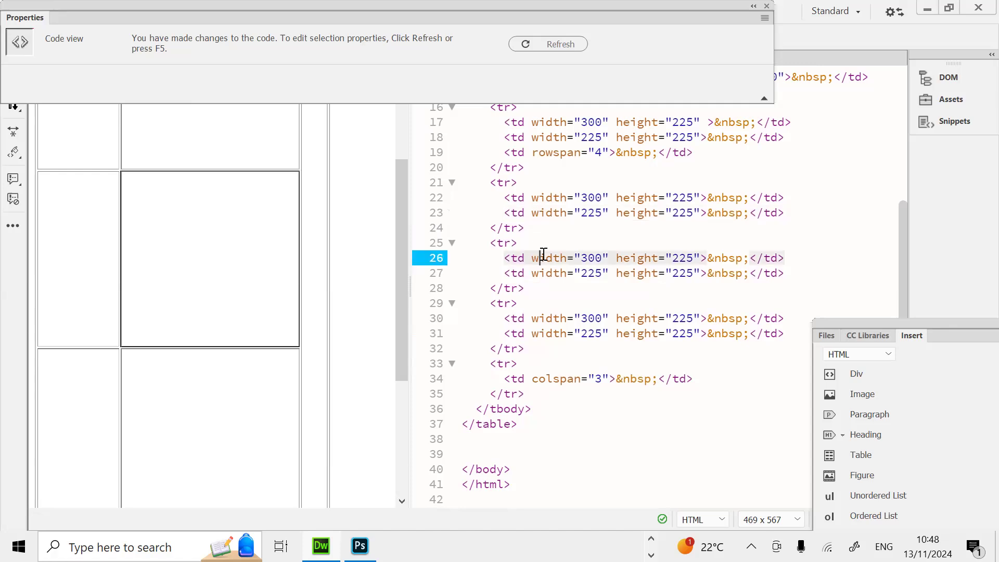
pyautogui.click(284, 227)
pyautogui.click(258, 156)
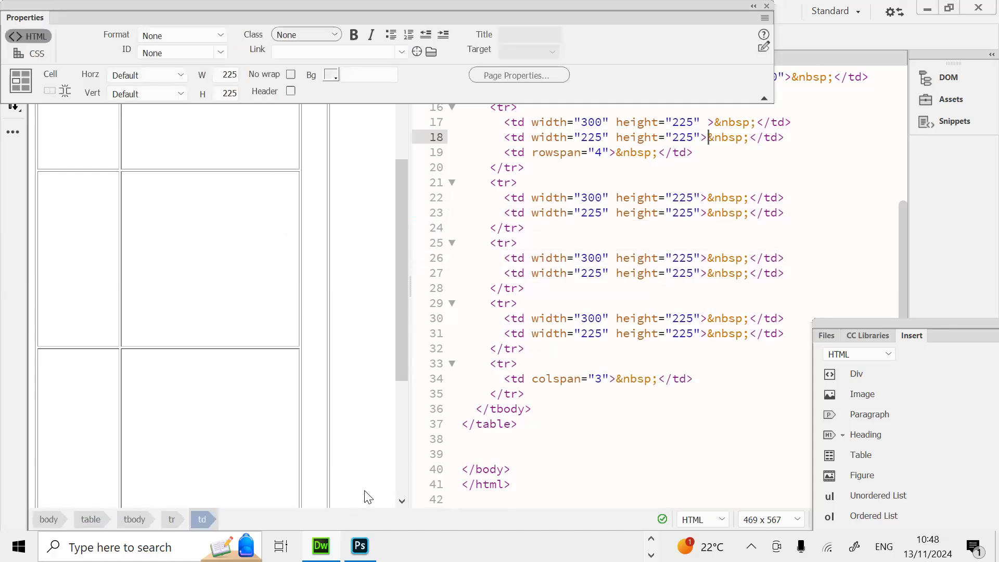
# Step: Check cell D's dimensions in the question paper PDF and paste the copied size attributes into the rowspan 4 cell tag in Dreamweaver
pyautogui.hotkey('alt', 'Tab')
pyautogui.scroll(-3, 383, 489)
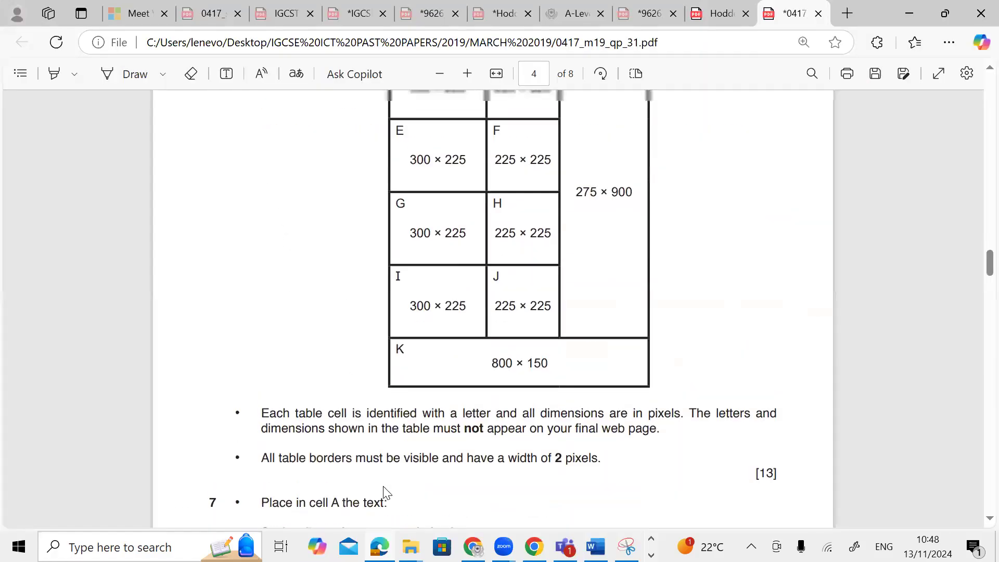
pyautogui.scroll(2, 582, 324)
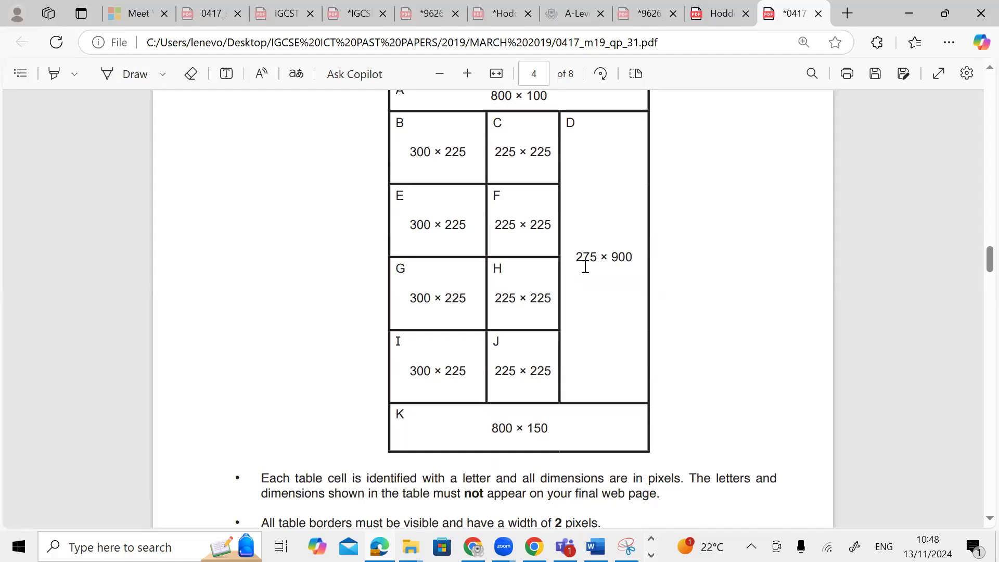
pyautogui.hotkey('alt', 'Tab')
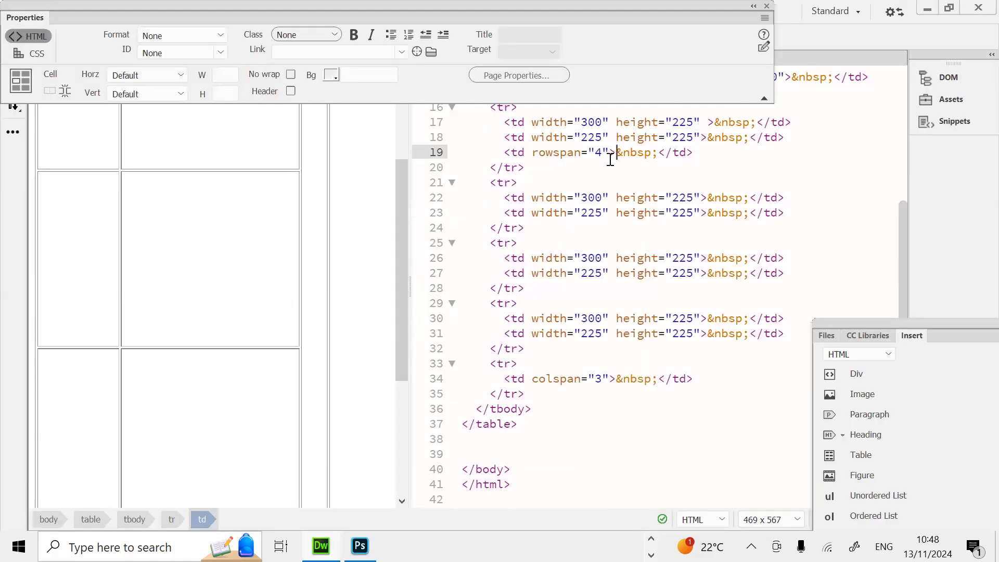
pyautogui.click(613, 153)
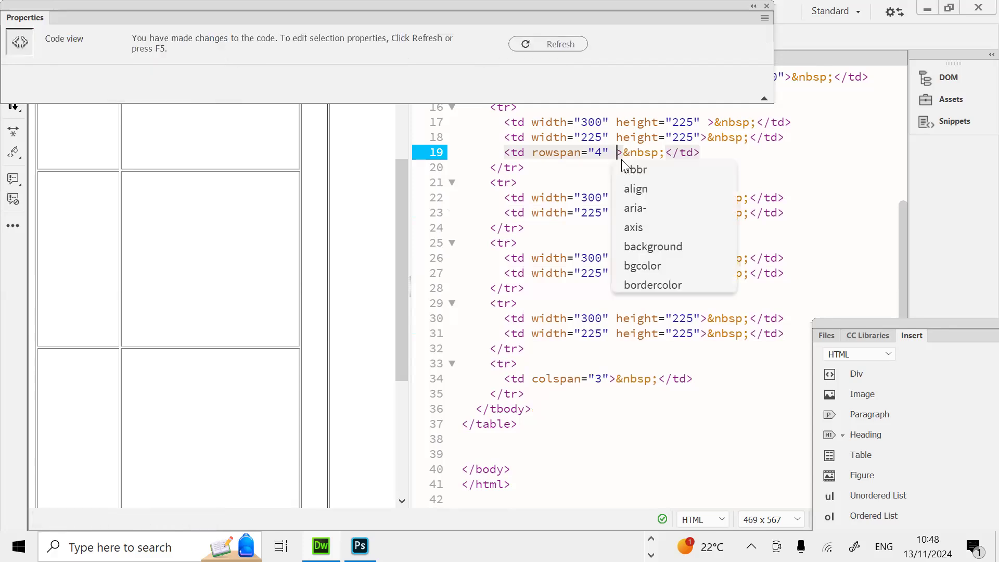
pyautogui.hotkey('ctrl', 'v')
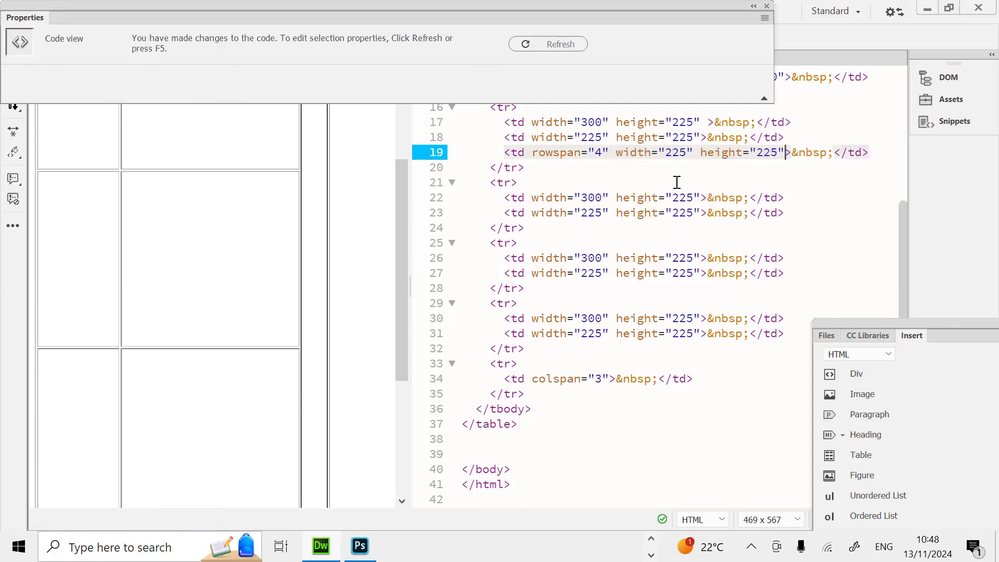
# Step: Recheck the question paper and set the width of the rowspan 4 cell to 275
pyautogui.hotkey('alt', 'Tab')
pyautogui.hotkey('alt', 'Tab')
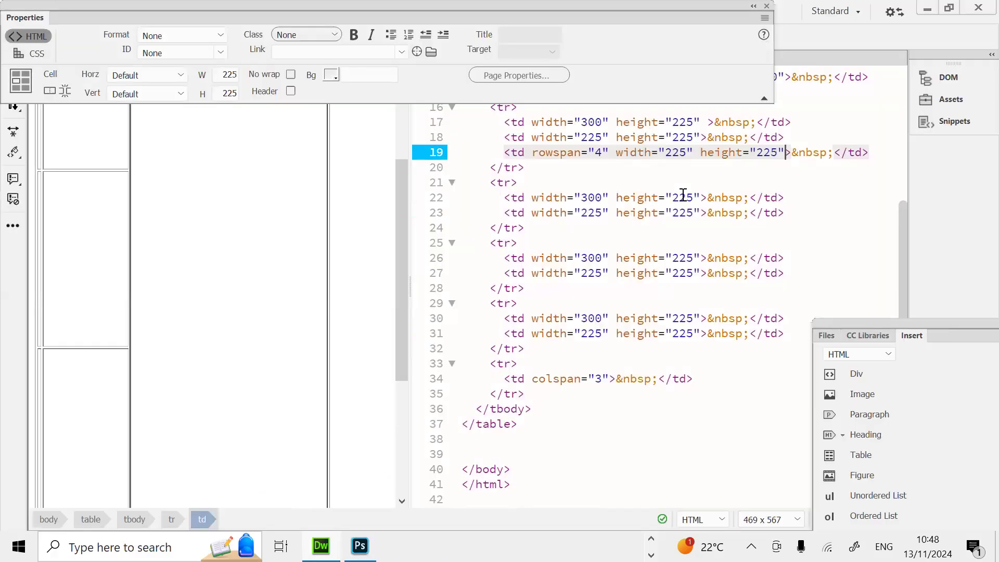
pyautogui.press('BackSpace')
pyautogui.press('BackSpace')
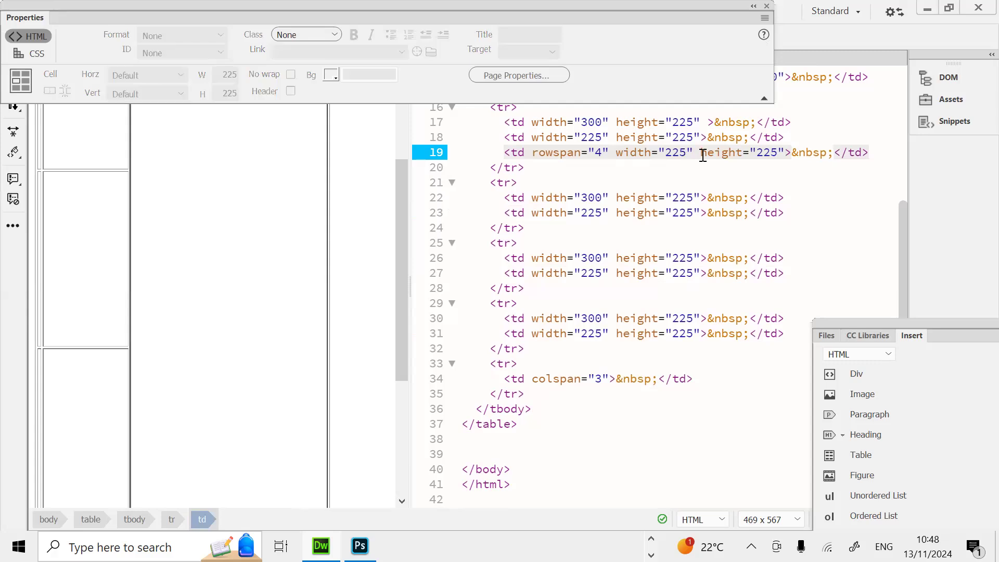
pyautogui.write('75')
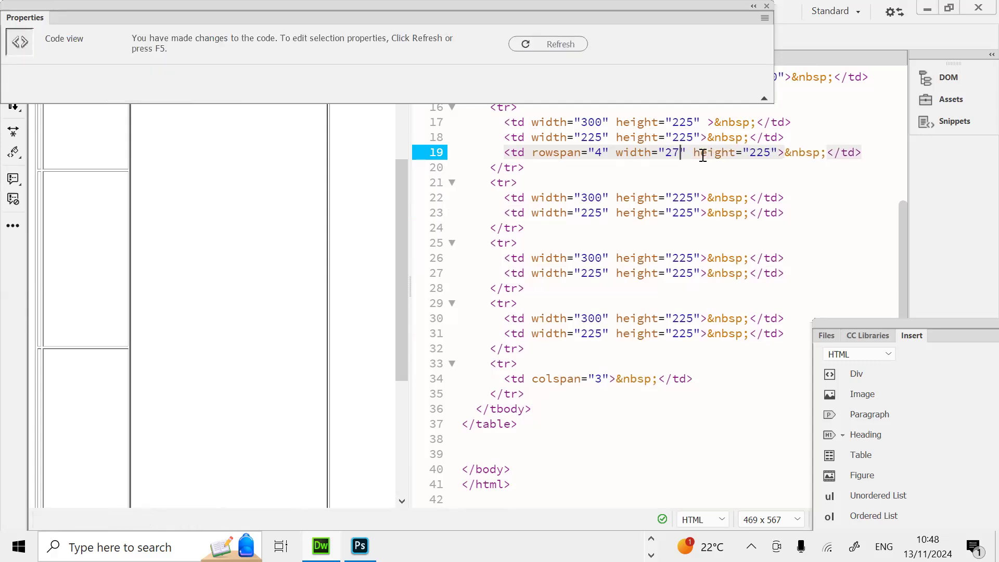
# Step: Confirm cell D's height in the question paper and set the rowspan 4 cell's height to 900
pyautogui.hotkey('alt', 'Tab')
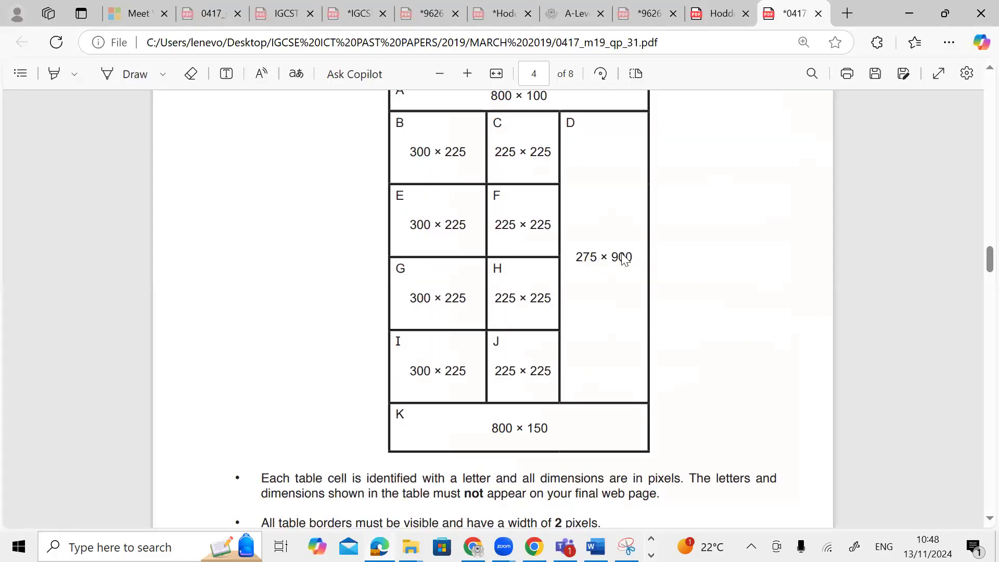
pyautogui.hotkey('alt', 'Tab')
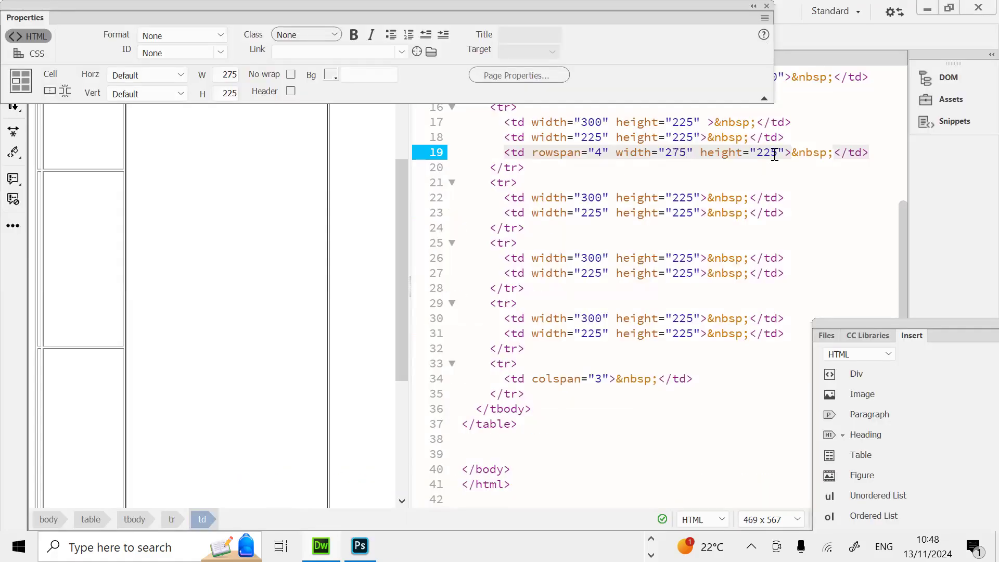
pyautogui.press('BackSpace')
pyautogui.press('BackSpace')
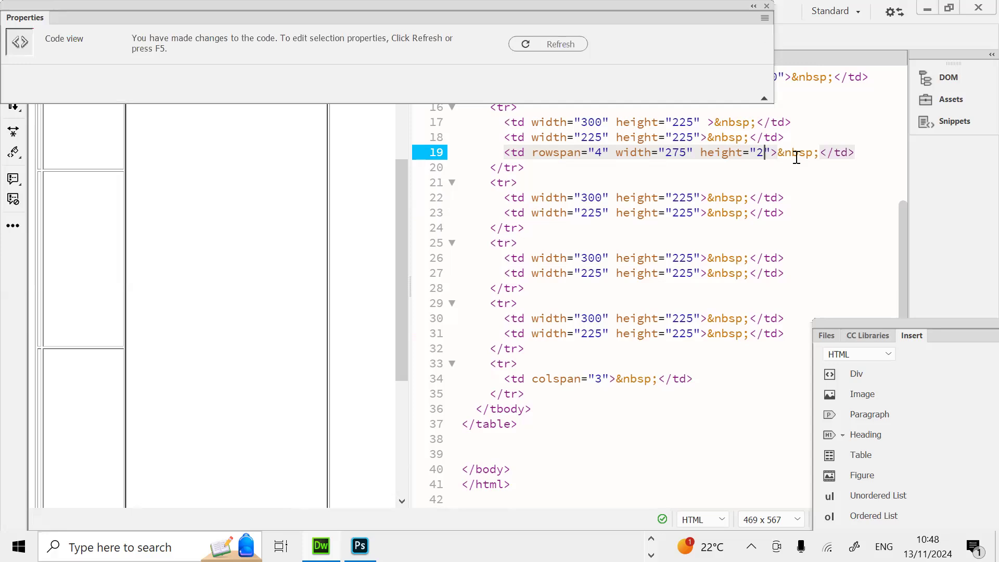
pyautogui.write('900')
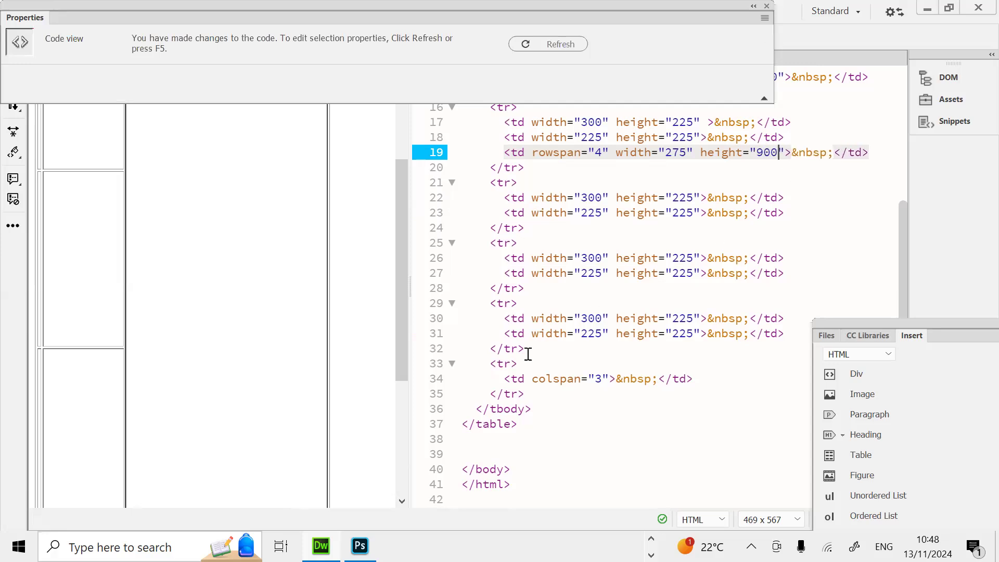
# Step: Check cell K's dimensions in the question paper and add the 225 by 225 size attributes to the last row's colspan 3 cell tag
pyautogui.hotkey('alt', 'Tab')
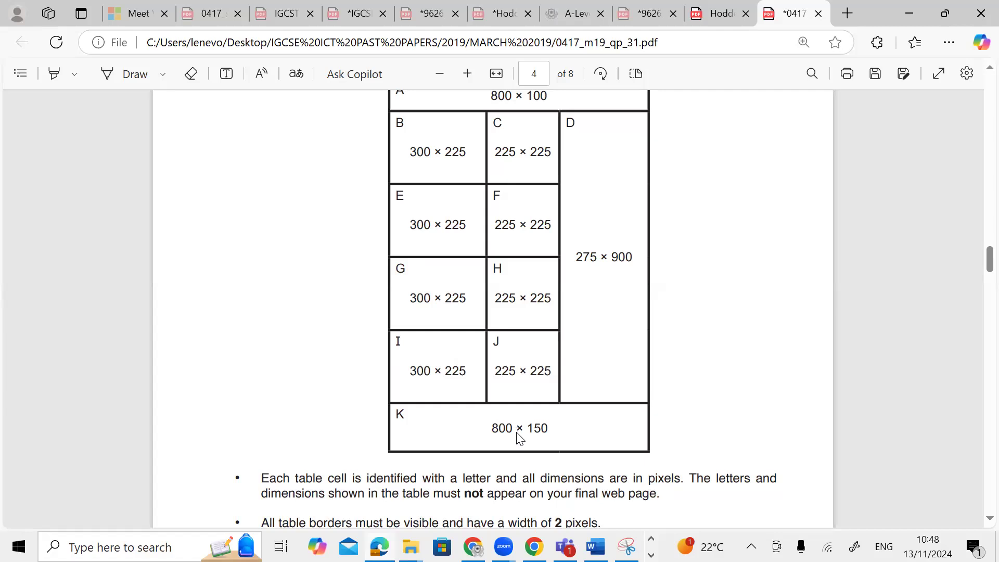
pyautogui.hotkey('alt', 'Tab')
pyautogui.click(185, 383)
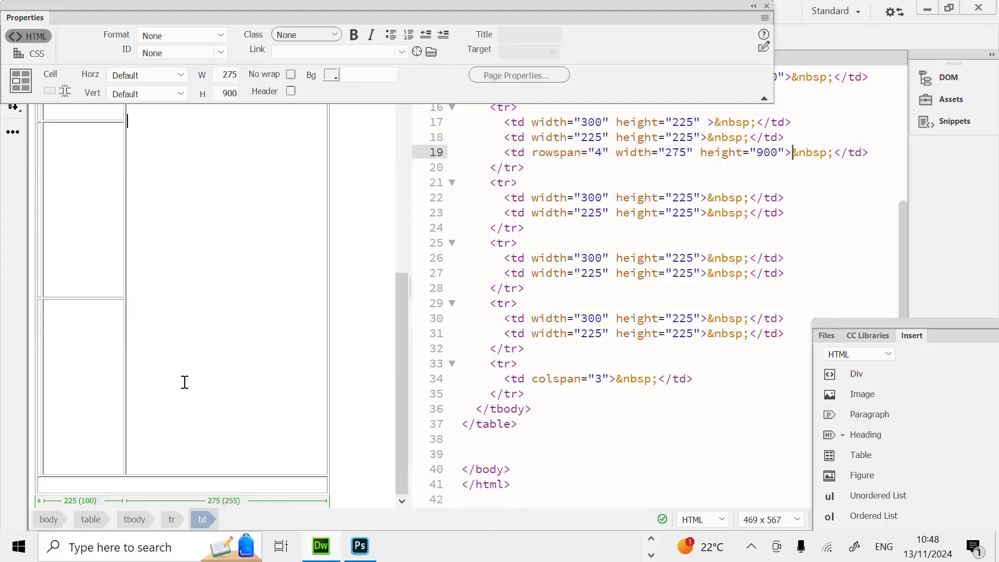
pyautogui.click(148, 480)
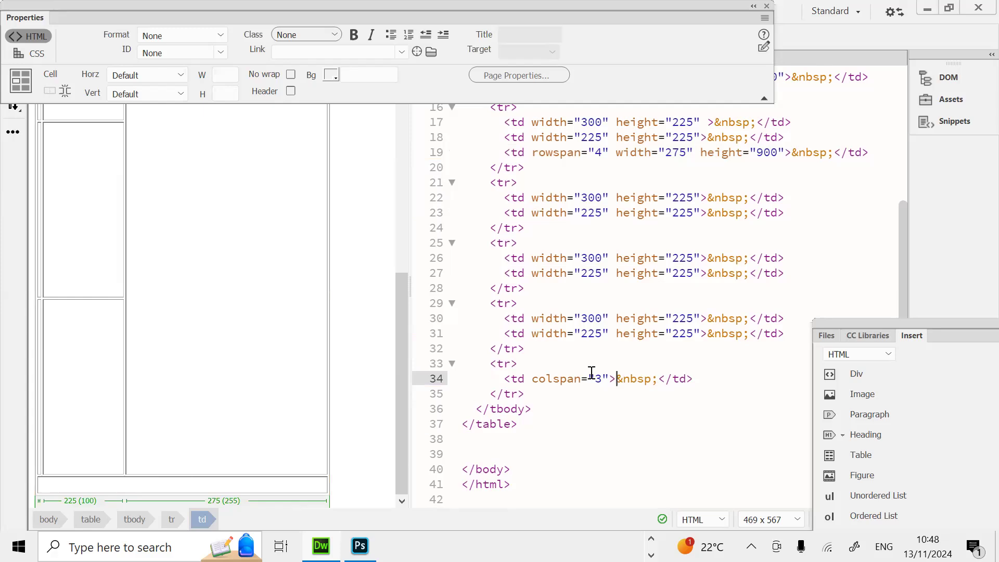
pyautogui.click(608, 379)
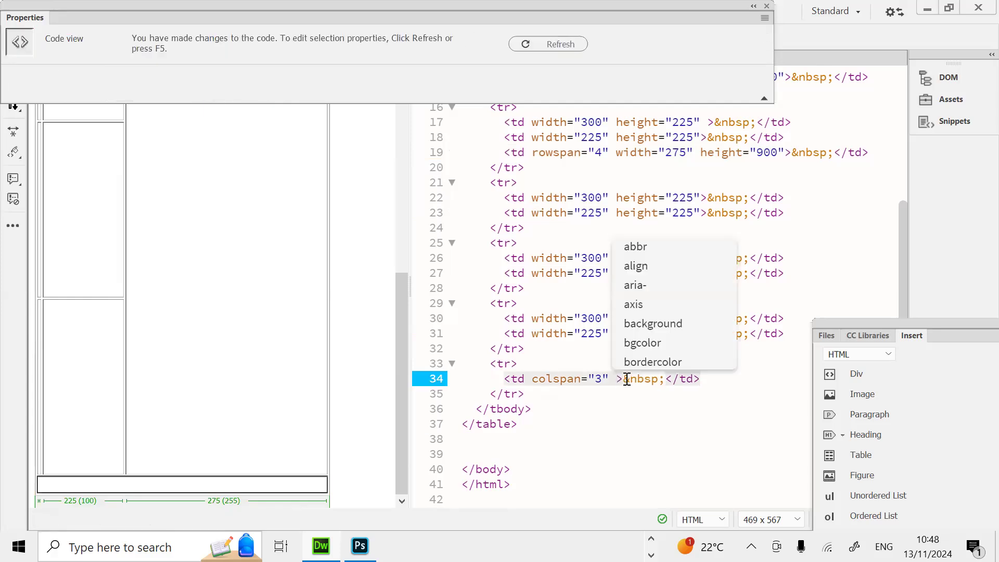
pyautogui.write('width="225" height="225"')
# Step: Set the width of the last row's colspan 3 cell to 800
pyautogui.click(688, 379)
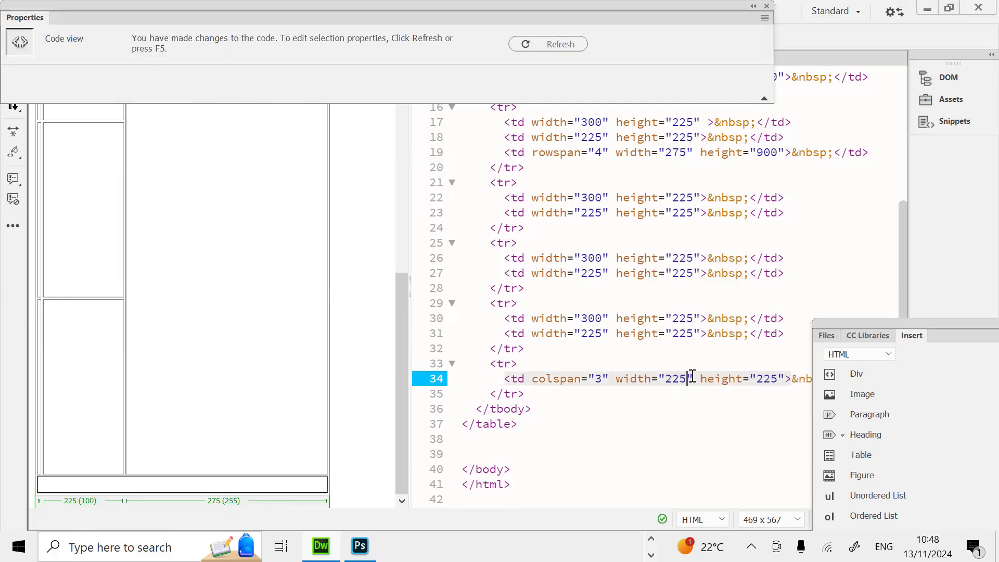
pyautogui.press('BackSpace')
pyautogui.press('BackSpace')
pyautogui.press('BackSpace')
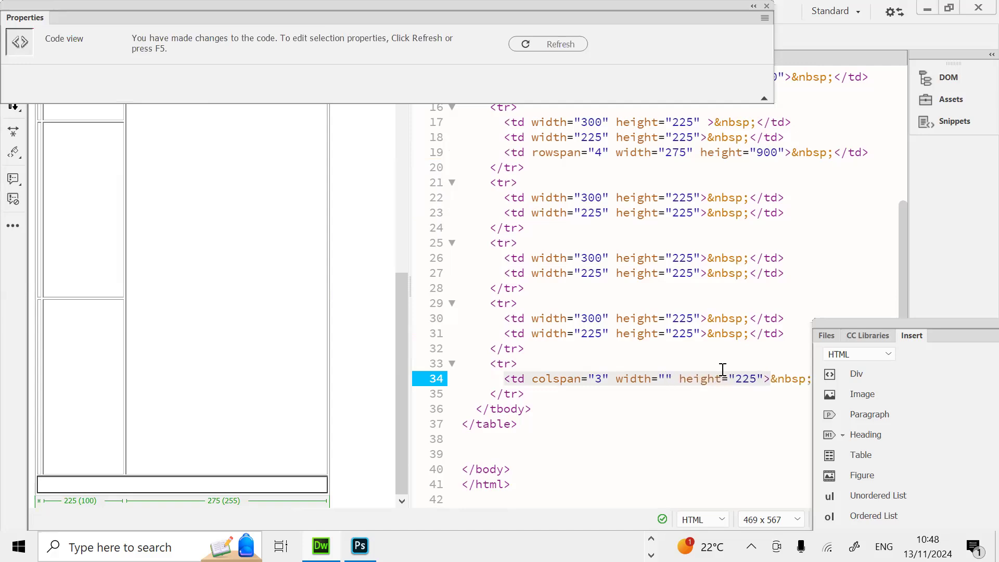
pyautogui.write('800')
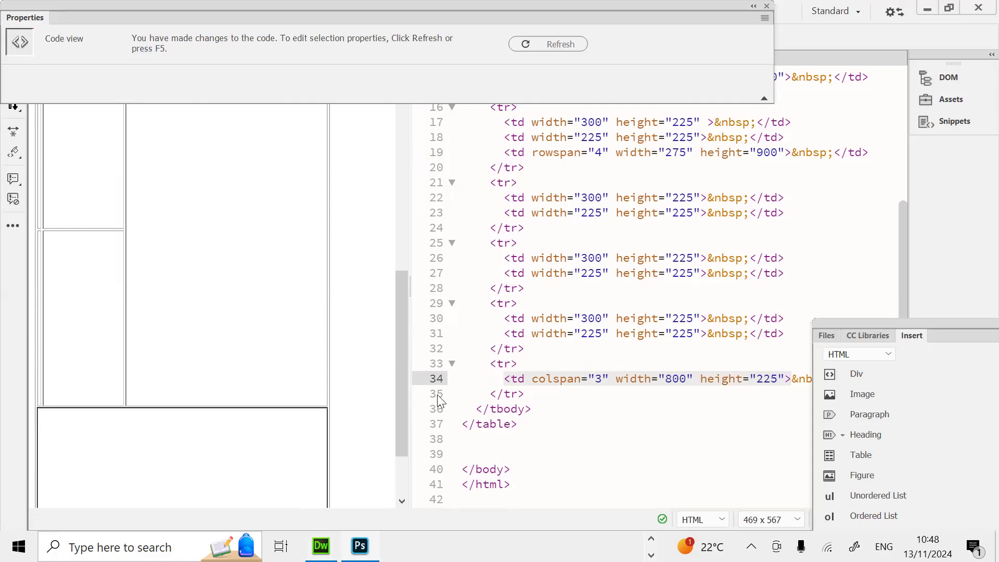
# Step: Set the height of the last row's colspan 3 cell to 150
pyautogui.click(688, 379)
pyautogui.click(777, 378)
pyautogui.press('BackSpace')
pyautogui.press('BackSpace')
pyautogui.press('BackSpace')
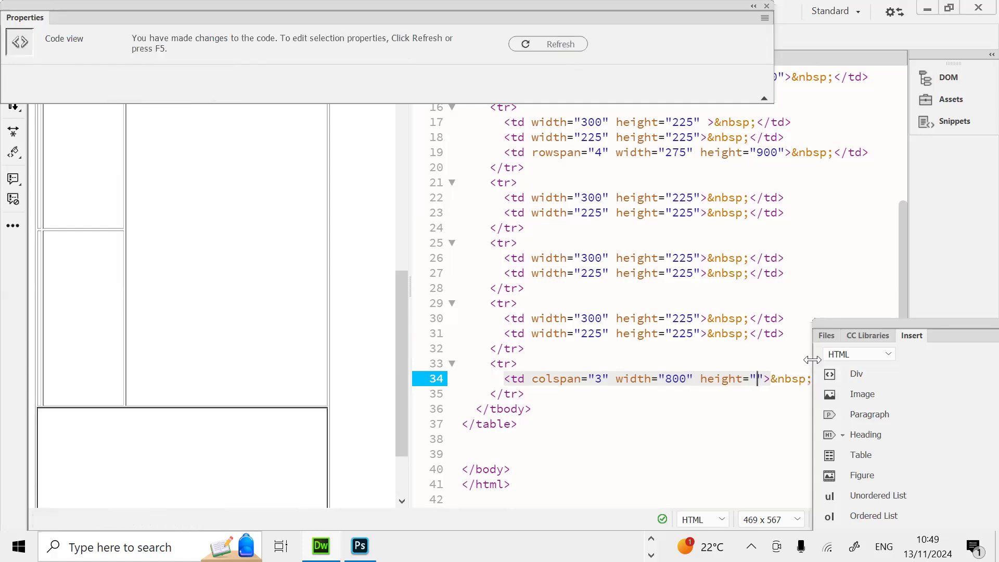
pyautogui.write('150')
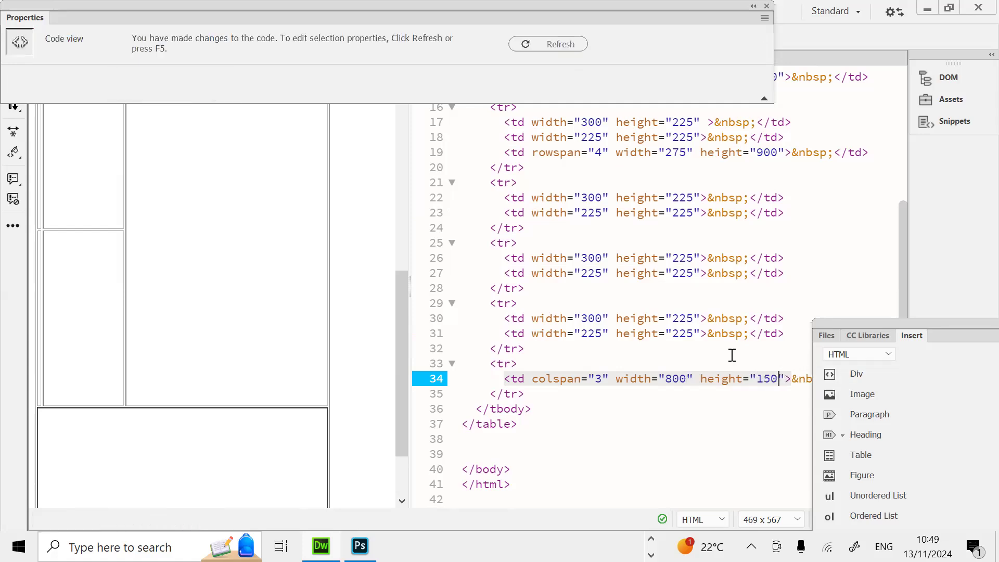
# Step: Close the floating Properties panel so the page code is unobstructed
pyautogui.click(596, 334)
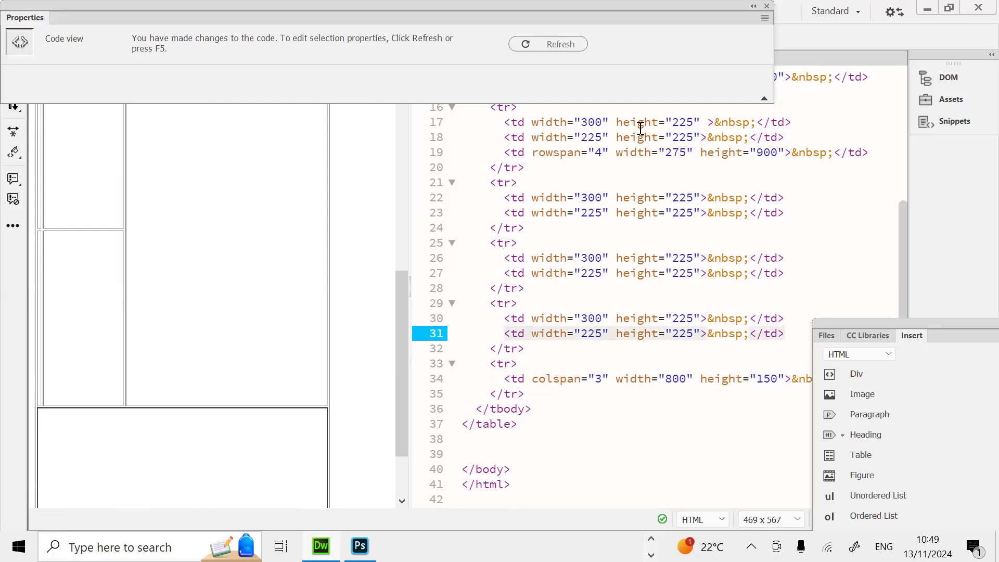
pyautogui.click(767, 6)
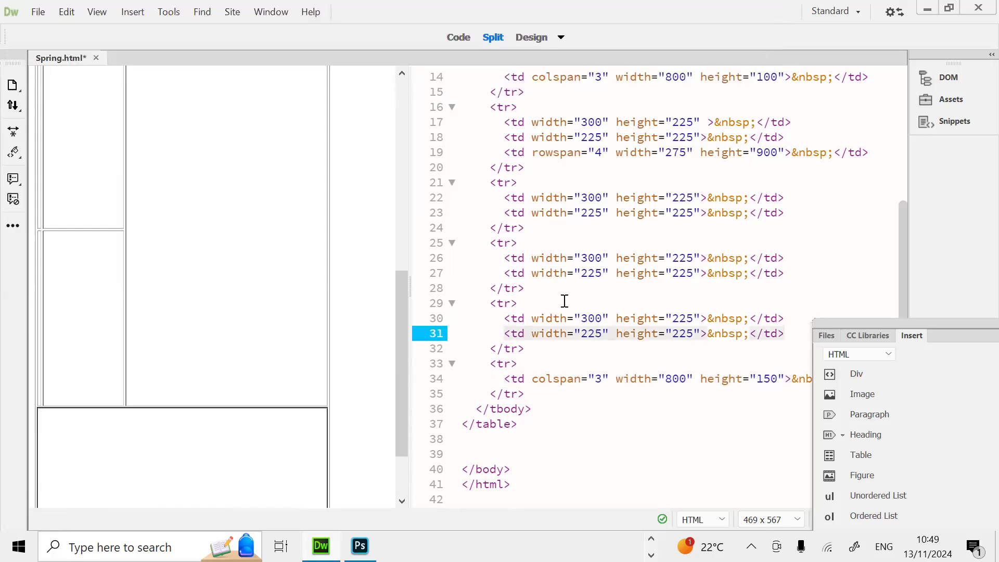
pyautogui.click(562, 301)
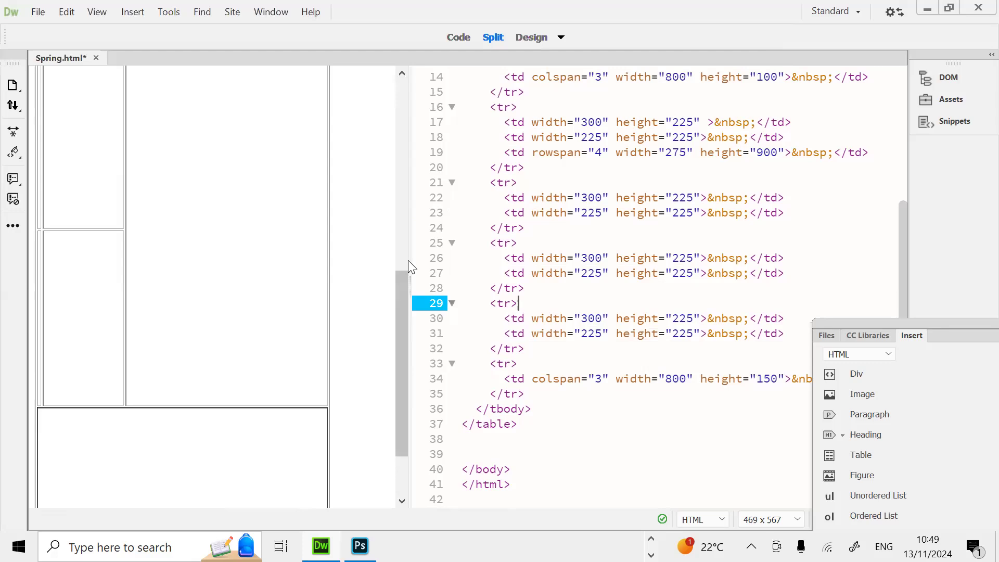
pyautogui.click(416, 260)
pyautogui.click(603, 262)
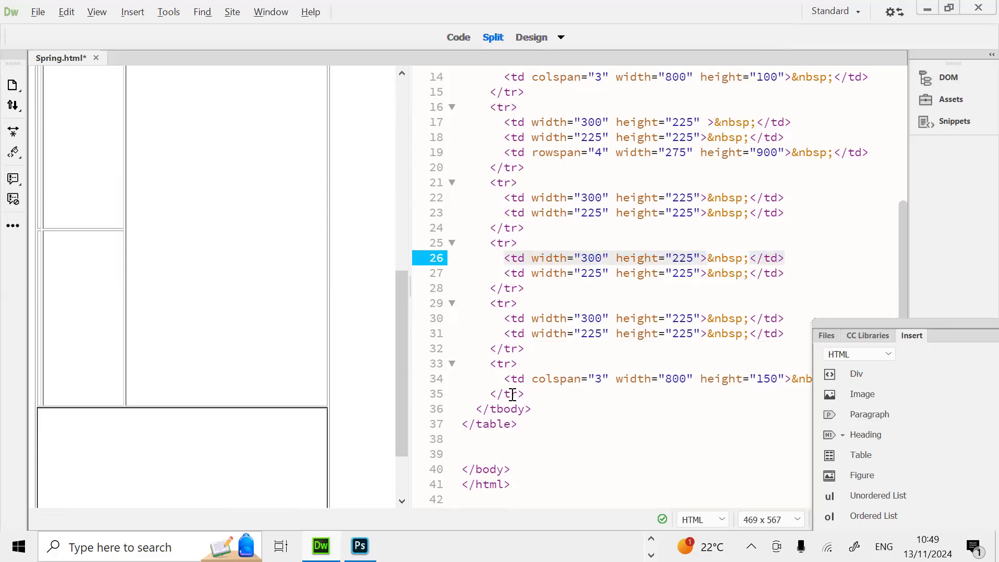
# Step: Check the table border requirement in the question paper and set the table tag's border to 2
pyautogui.hotkey('alt', 'Tab')
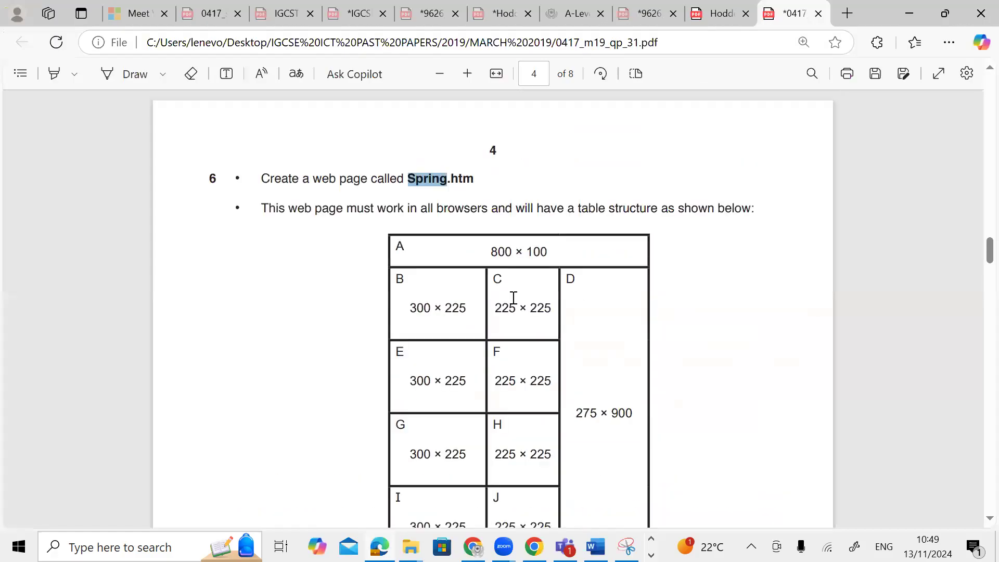
pyautogui.scroll(-5, 513, 299)
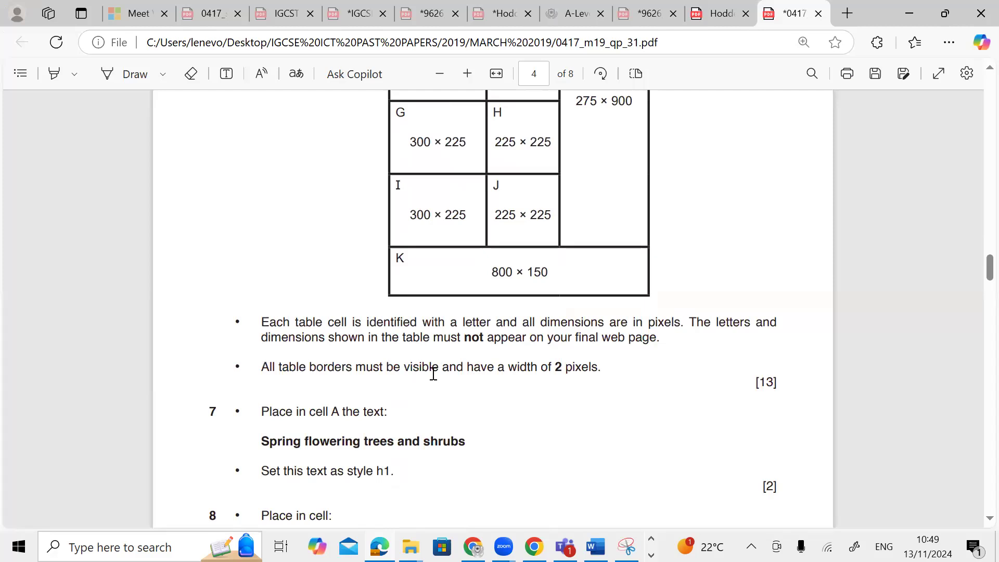
pyautogui.hotkey('alt', 'Tab')
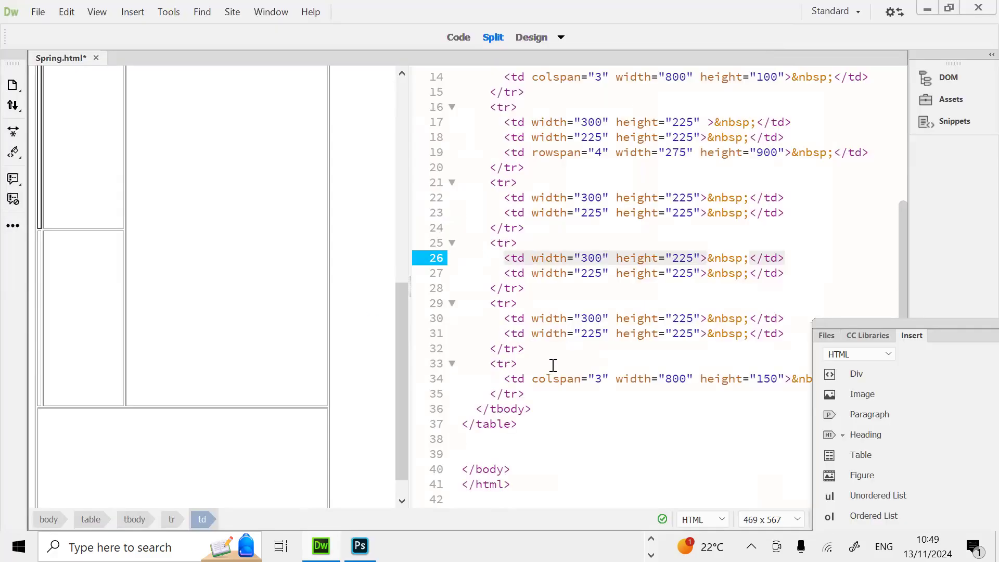
pyautogui.scroll(4, 553, 365)
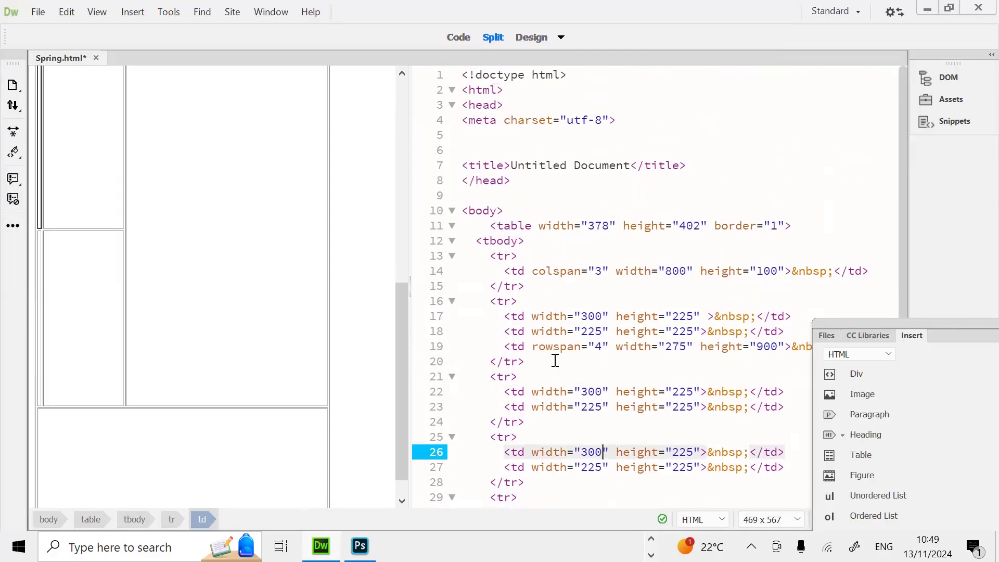
pyautogui.click(778, 227)
pyautogui.press('BackSpace')
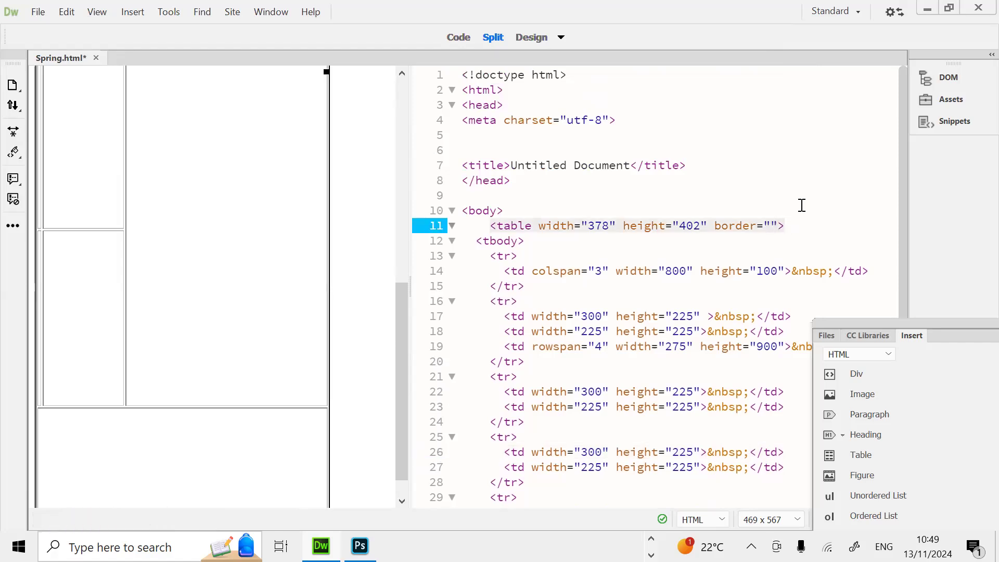
pyautogui.write('2')
pyautogui.click(682, 256)
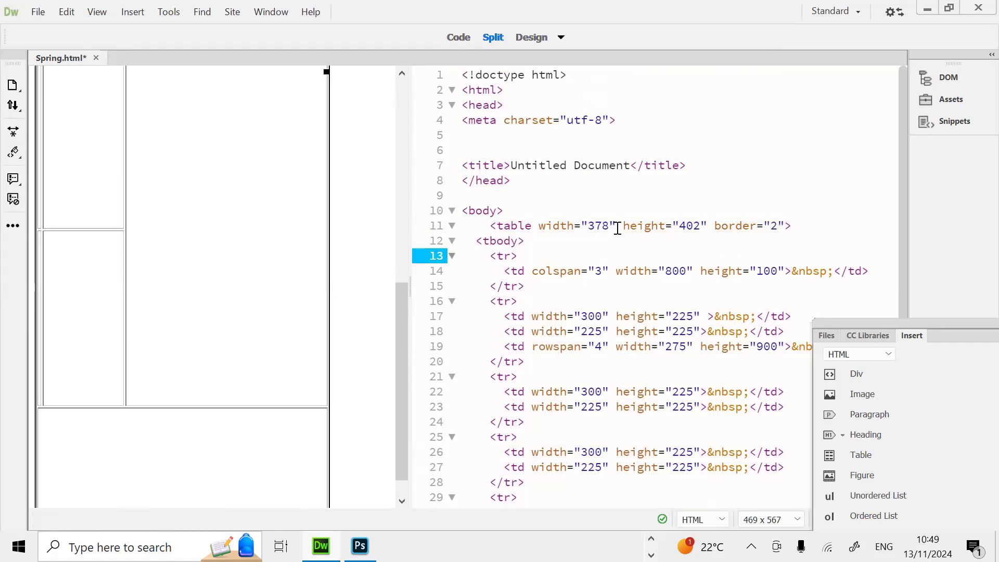
# Step: Remove the width attribute from the table tag and save the Spring page
pyautogui.click(617, 228)
pyautogui.press('BackSpace')
pyautogui.press('BackSpace')
pyautogui.press('BackSpace')
pyautogui.press('BackSpace')
pyautogui.press('BackSpace')
pyautogui.press('BackSpace')
pyautogui.press('BackSpace')
pyautogui.press('BackSpace')
pyautogui.press('BackSpace')
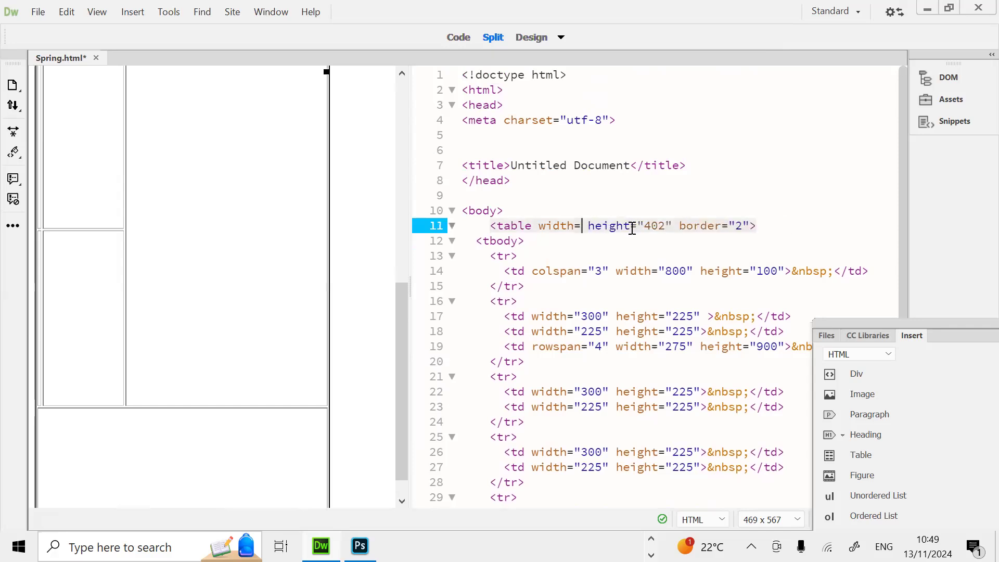
pyautogui.press('BackSpace')
pyautogui.press('BackSpace')
pyautogui.press('BackSpace')
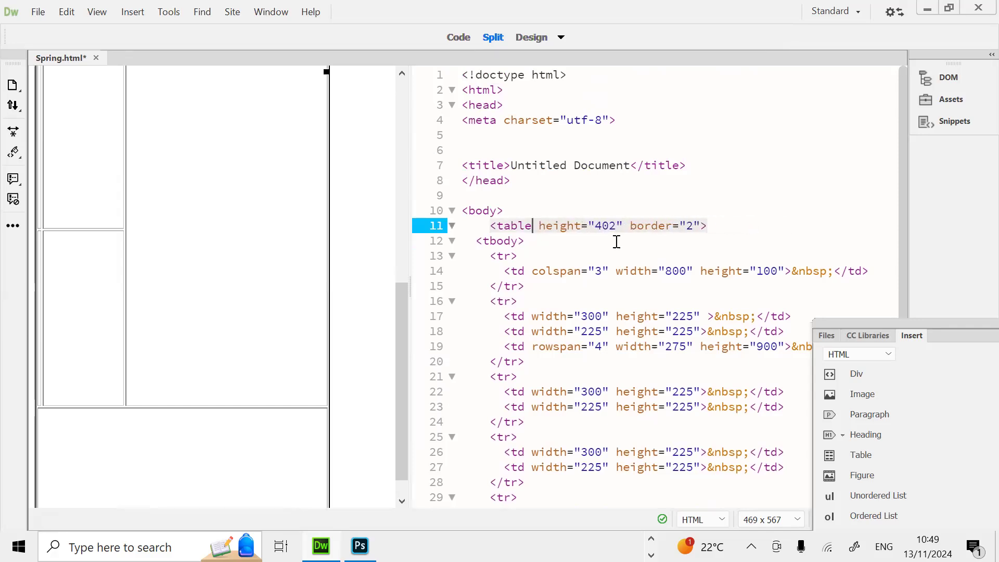
pyautogui.click(609, 244)
pyautogui.click(38, 11)
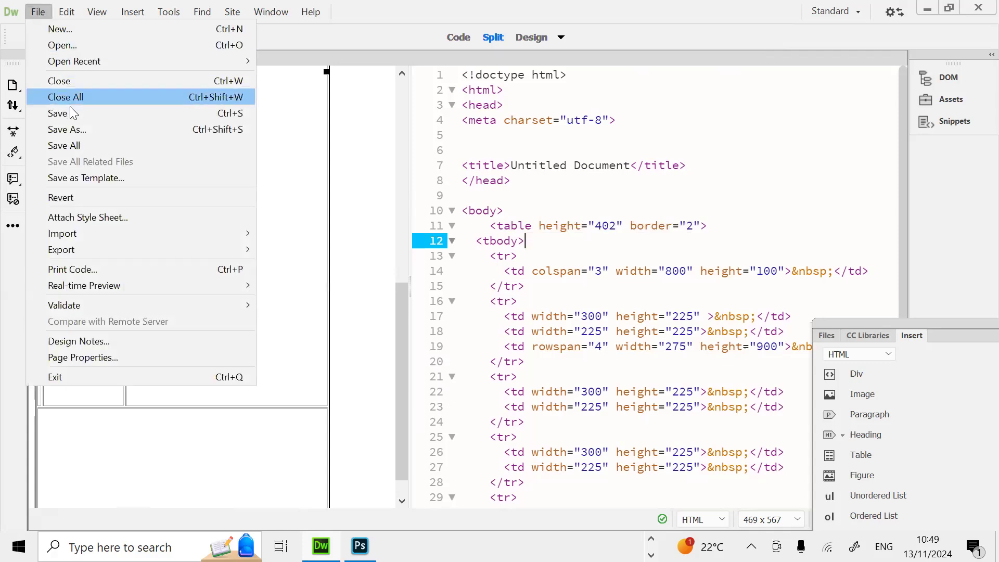
pyautogui.click(52, 111)
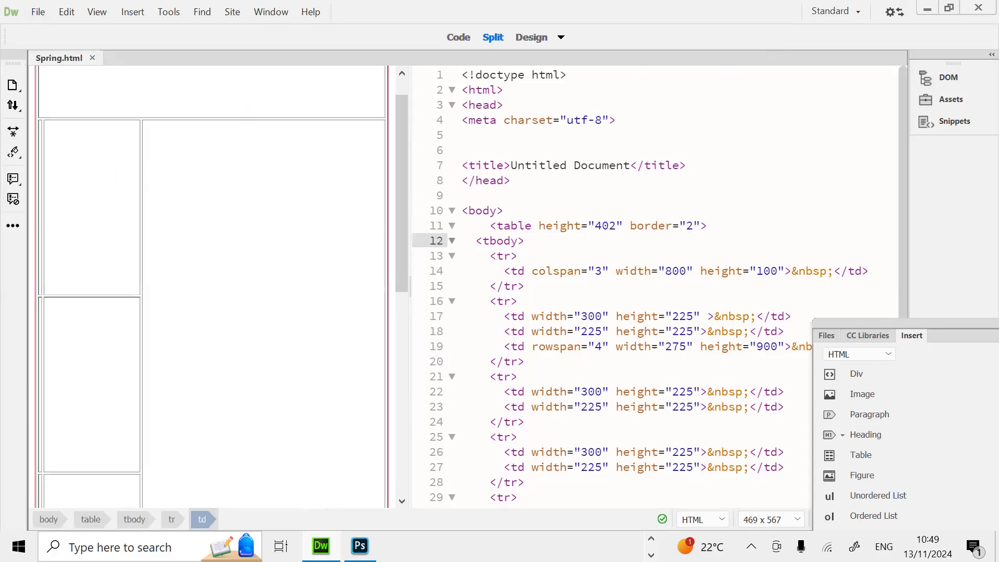
# Step: Open Spring from the 03_0417_31_Confidential Source Files 2019 folder in the browser and examine the whole table layout
pyautogui.moveTo(409, 547)
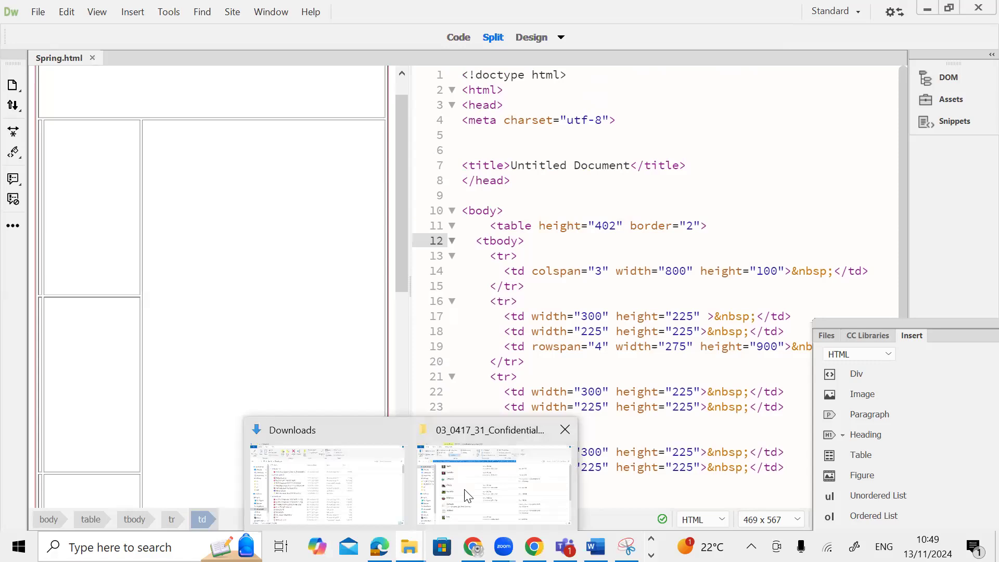
pyautogui.click(453, 437)
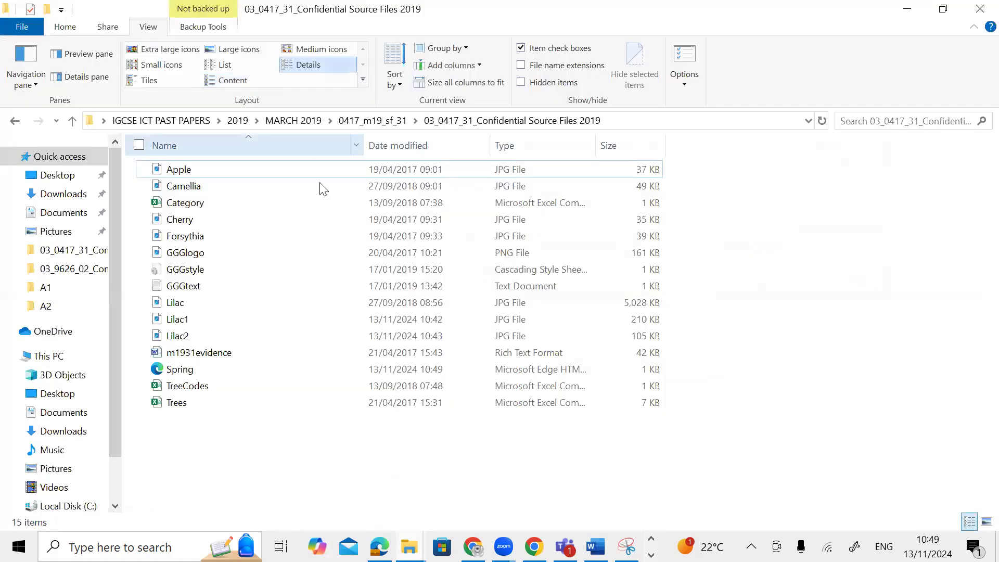
pyautogui.click(328, 370)
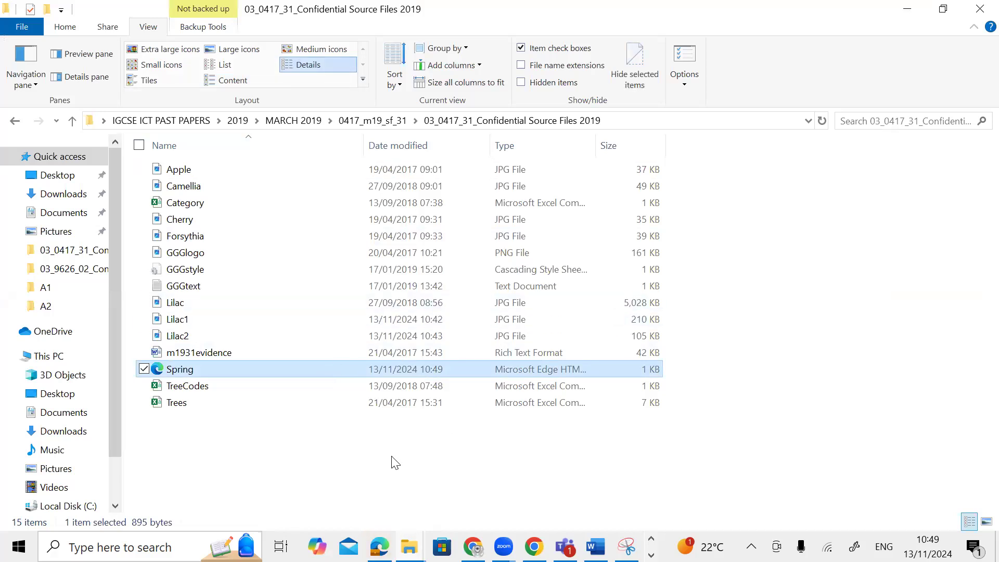
pyautogui.press('Return')
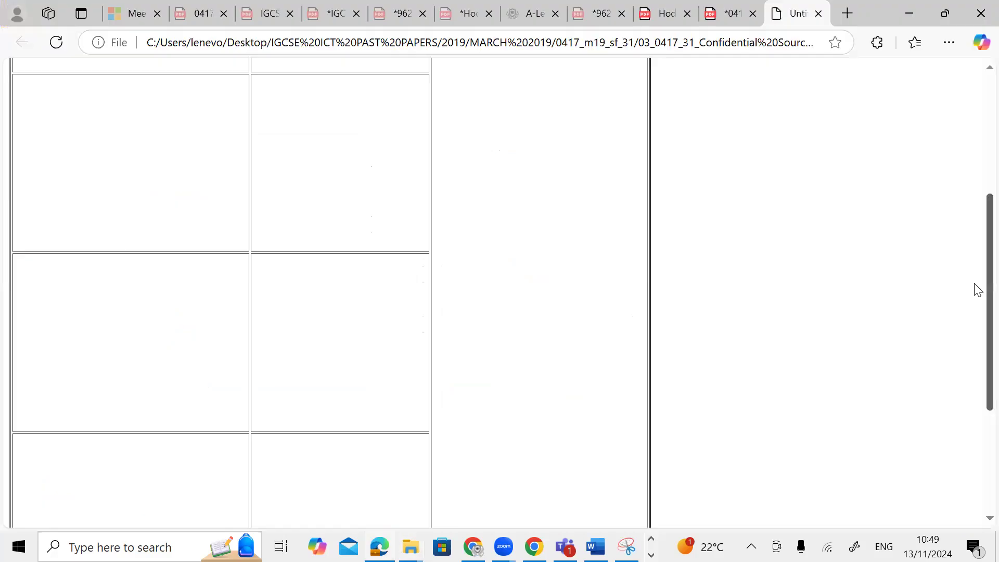
pyautogui.scroll(-3, 976, 333)
pyautogui.scroll(5, 975, 234)
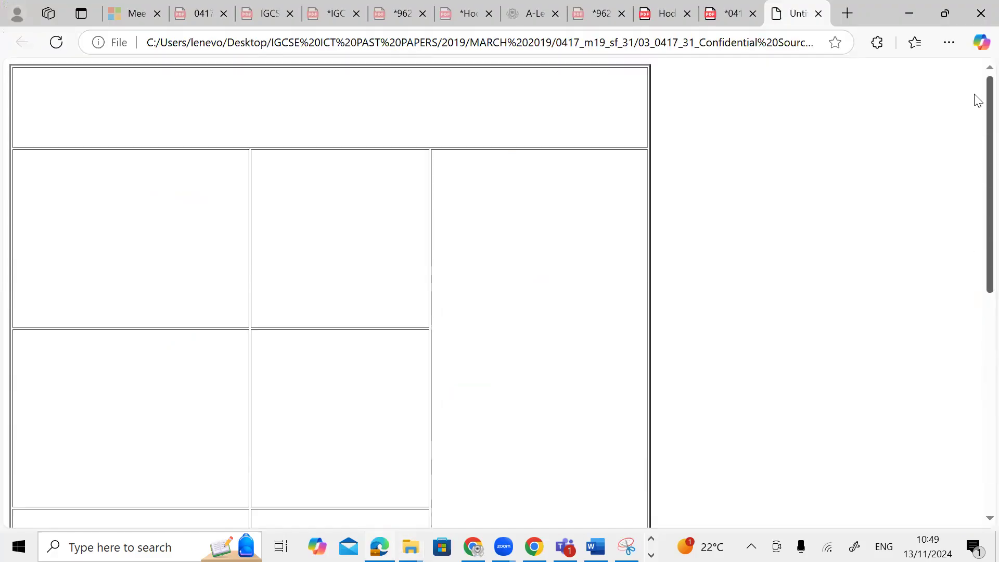
pyautogui.scroll(-5, 849, 397)
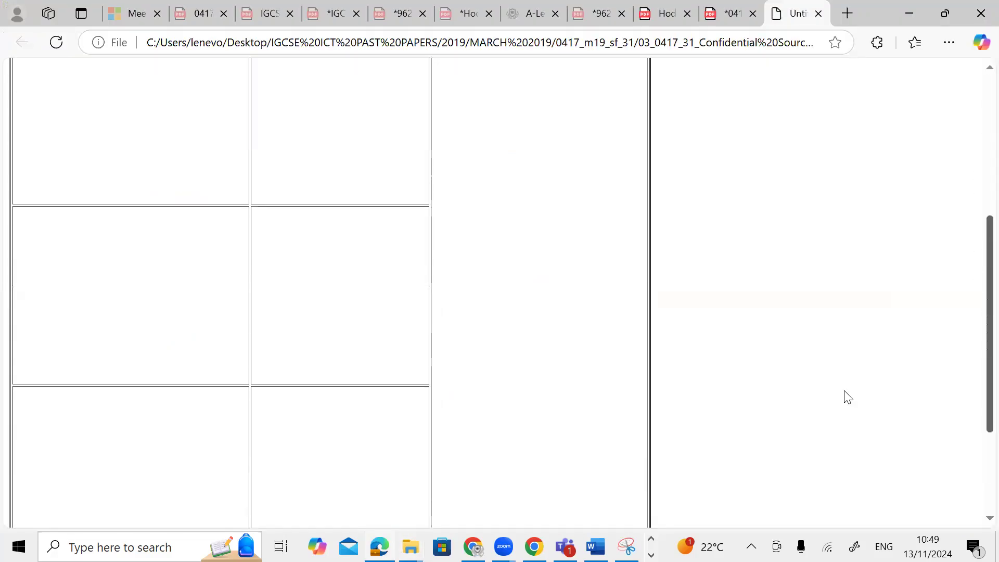
# Step: Close the browser preview and copy the task 7 text "Spring flowering trees and shrubs" from the question paper
pyautogui.click(818, 14)
pyautogui.scroll(-3, 594, 357)
pyautogui.moveTo(471, 285); pyautogui.dragTo(242, 286)
pyautogui.rightClick(291, 287)
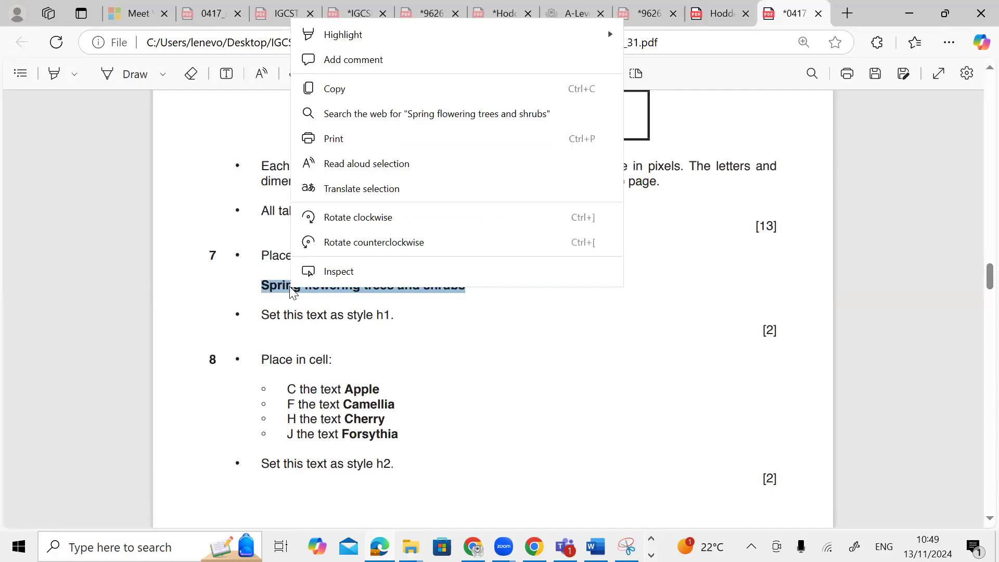
pyautogui.click(357, 86)
# Step: Switch back to Dreamweaver and widen the design view of the Spring page beside the code
pyautogui.click(651, 538)
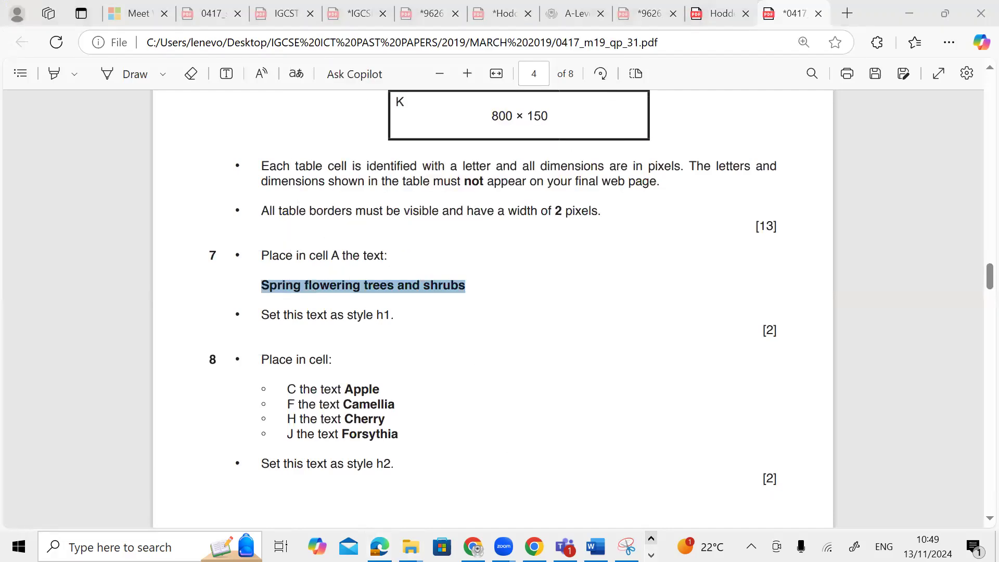
pyautogui.click(651, 555)
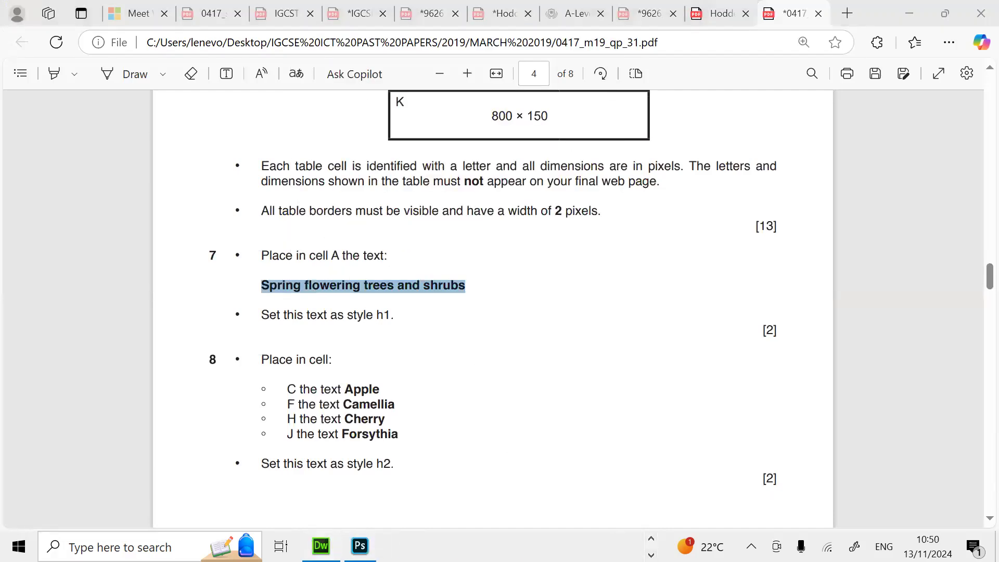
pyautogui.click(321, 546)
pyautogui.rightClick(243, 95)
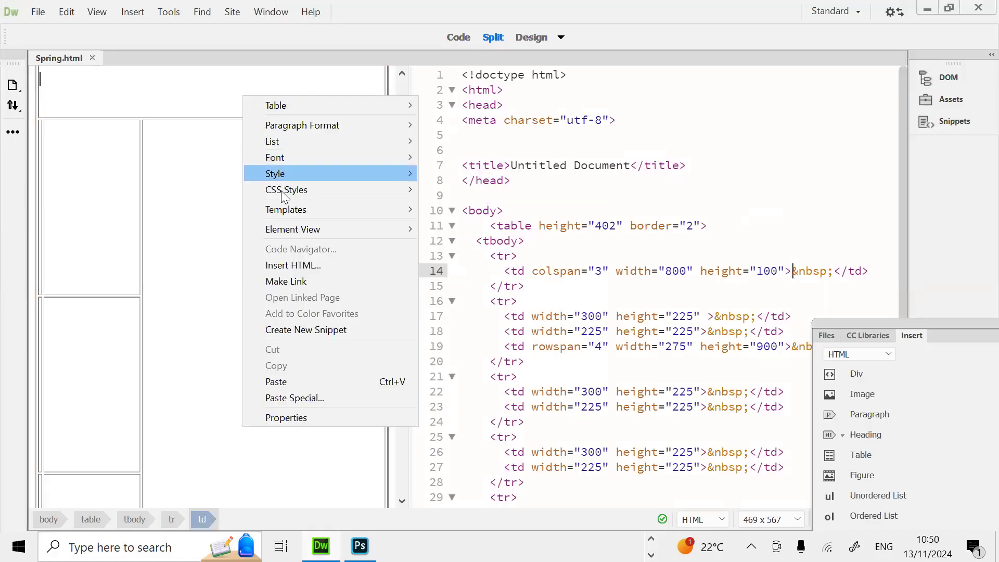
pyautogui.click(497, 89)
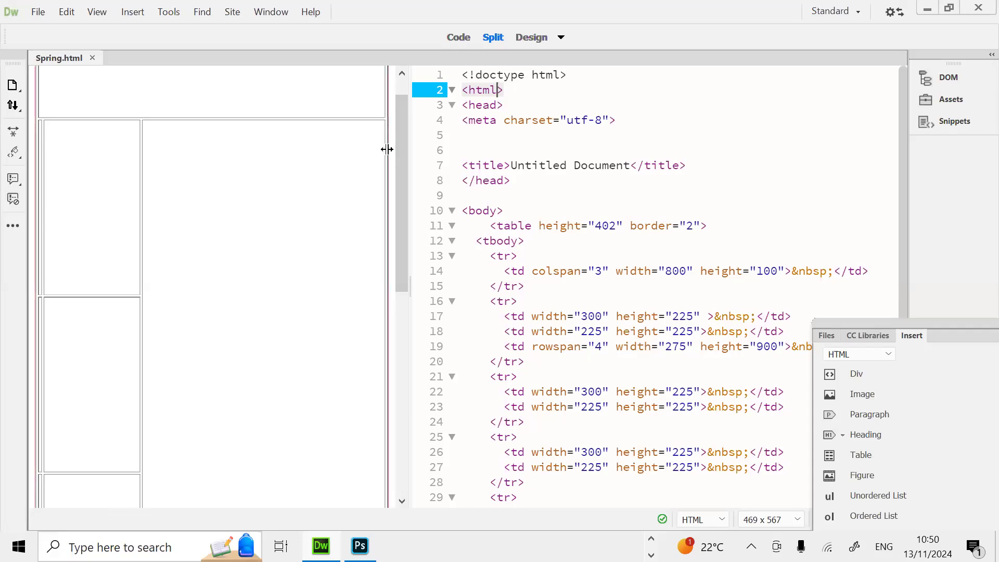
pyautogui.moveTo(408, 131); pyautogui.dragTo(659, 136)
# Step: Paste the text "Spring flowering trees and shrubs" into cell A, the table's top row
pyautogui.click(358, 90)
pyautogui.rightClick(358, 90)
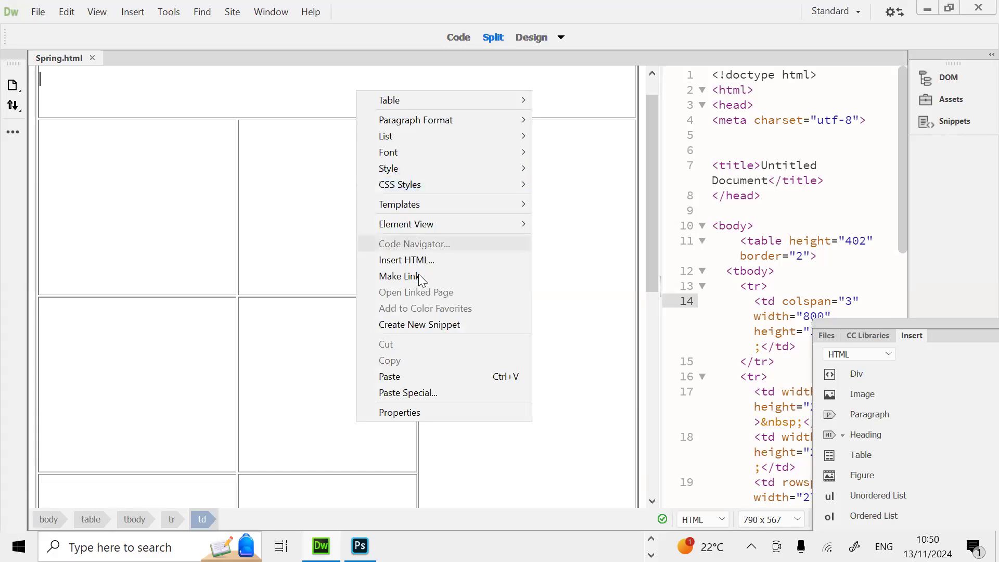
pyautogui.click(426, 378)
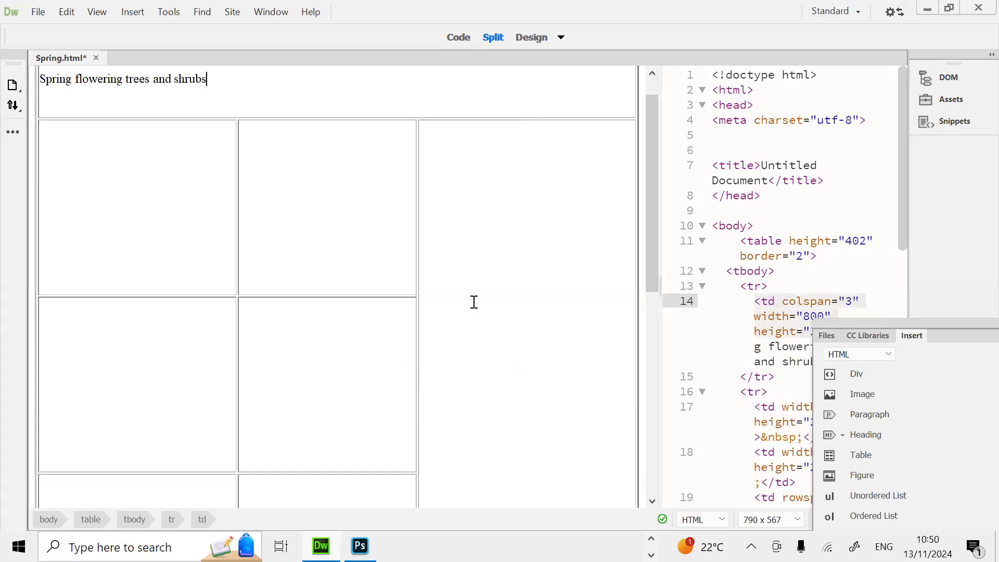
# Step: Format the text "Spring flowering trees and shrubs" in the table's top cell as Heading 1, as the exam paper requires
pyautogui.hotkey('alt', 'Tab')
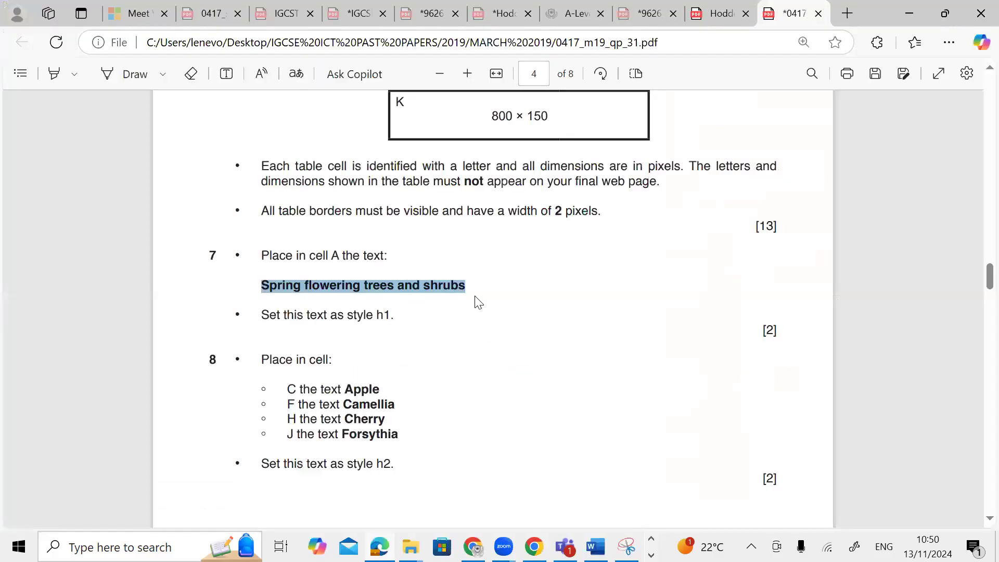
pyautogui.hotkey('alt', 'Tab')
pyautogui.moveTo(220, 81); pyautogui.dragTo(35, 81)
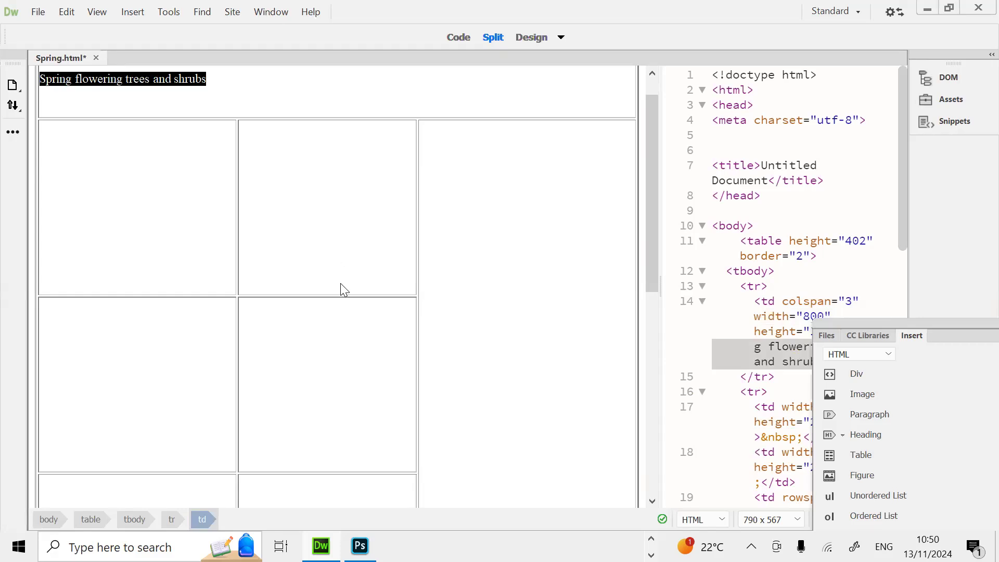
pyautogui.hotkey('ctrl', 'F3')
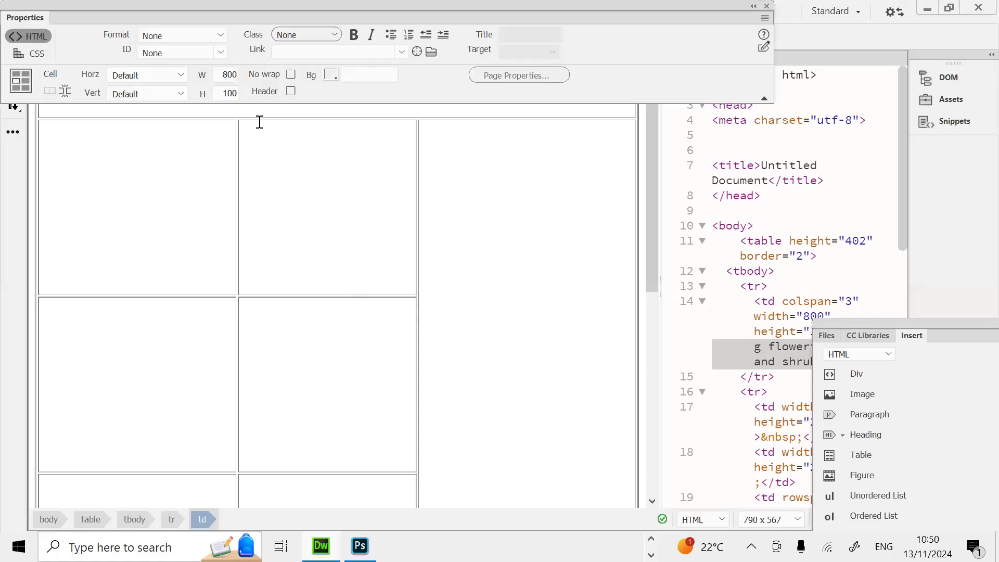
pyautogui.moveTo(276, 21); pyautogui.dragTo(371, 254)
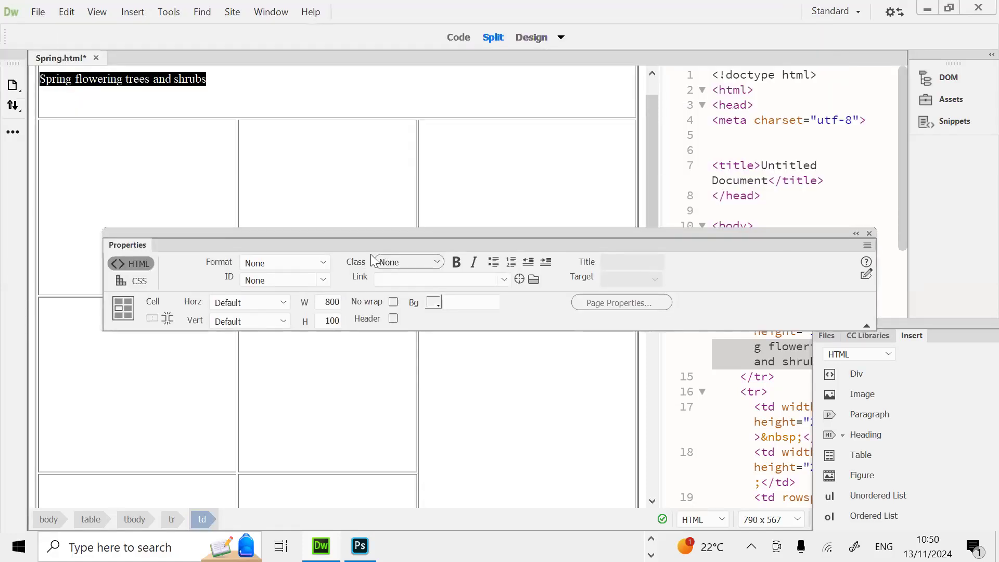
pyautogui.click(323, 263)
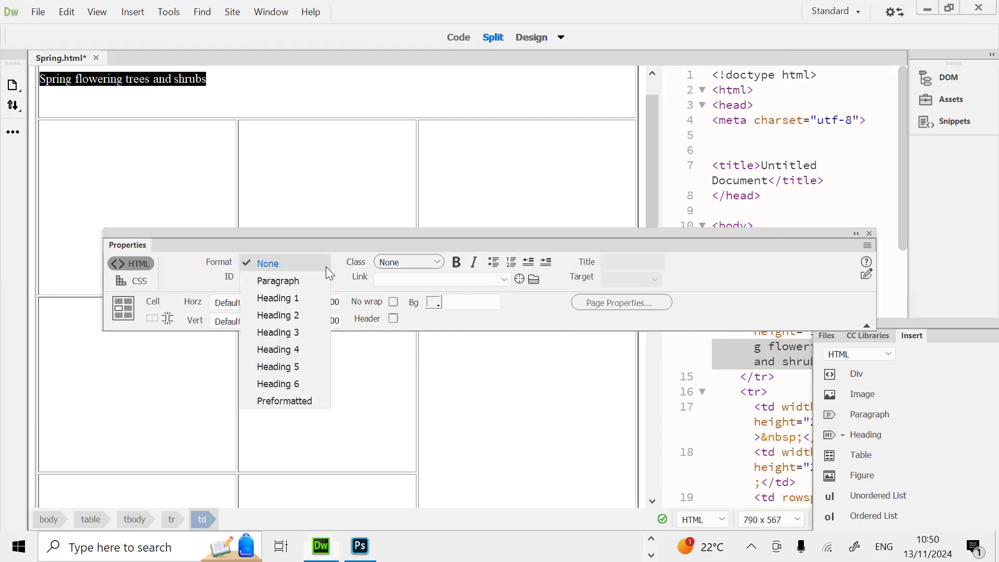
pyautogui.click(312, 297)
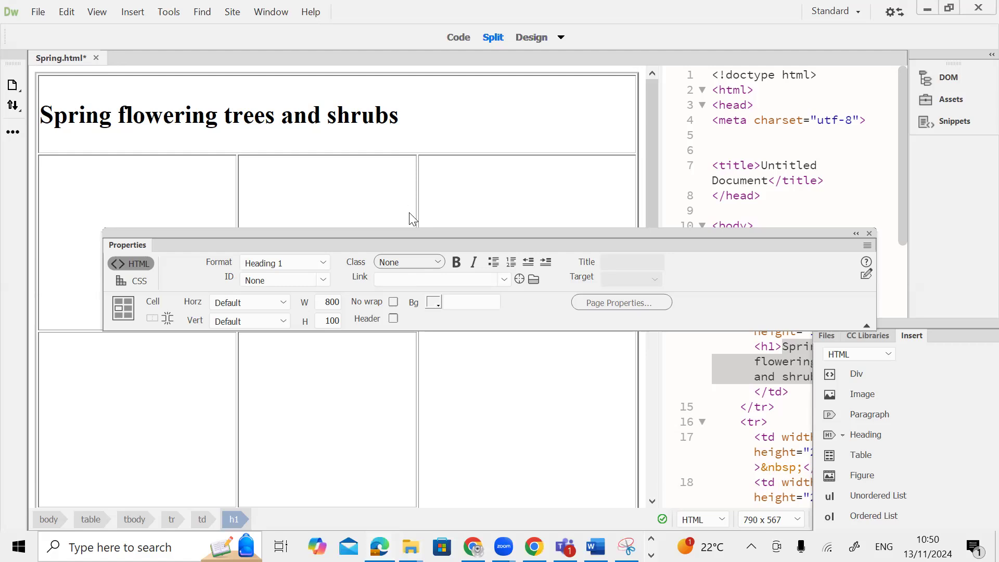
# Step: Switch to the exam paper PDF and read question 8 and the table layout for the required cell contents, returning to Dreamweaver
pyautogui.hotkey('alt', 'Tab')
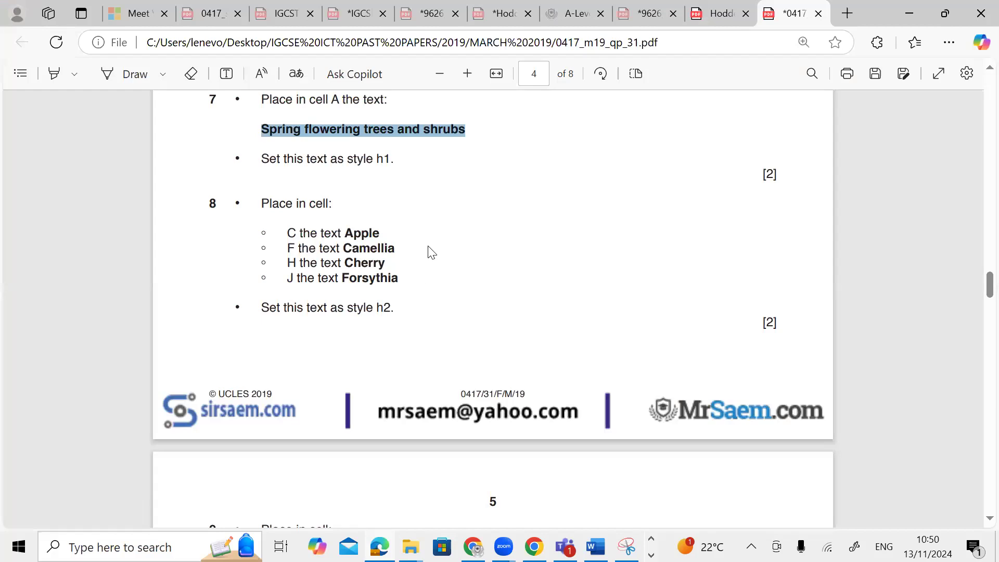
pyautogui.scroll(10, 442, 264)
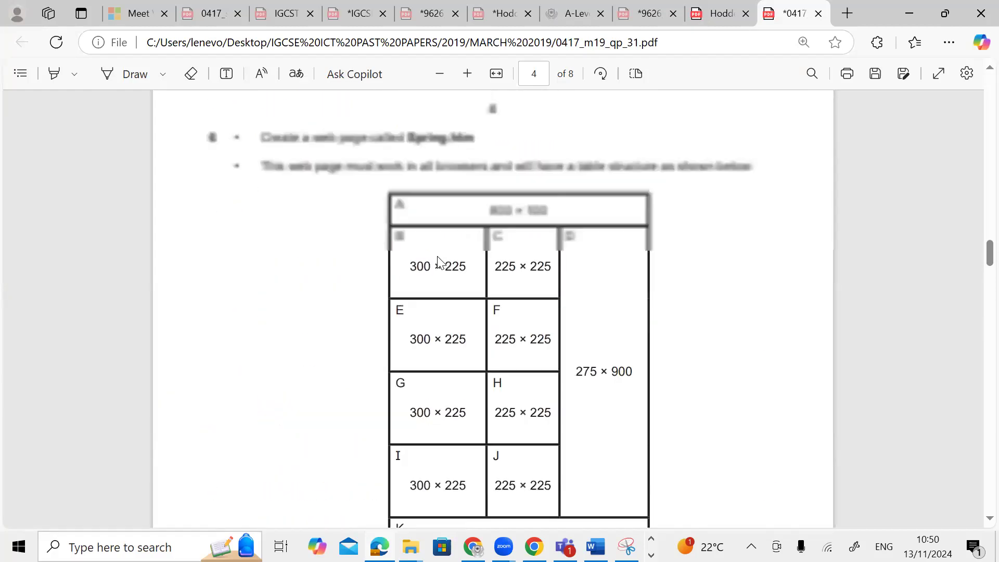
pyautogui.scroll(-9, 529, 426)
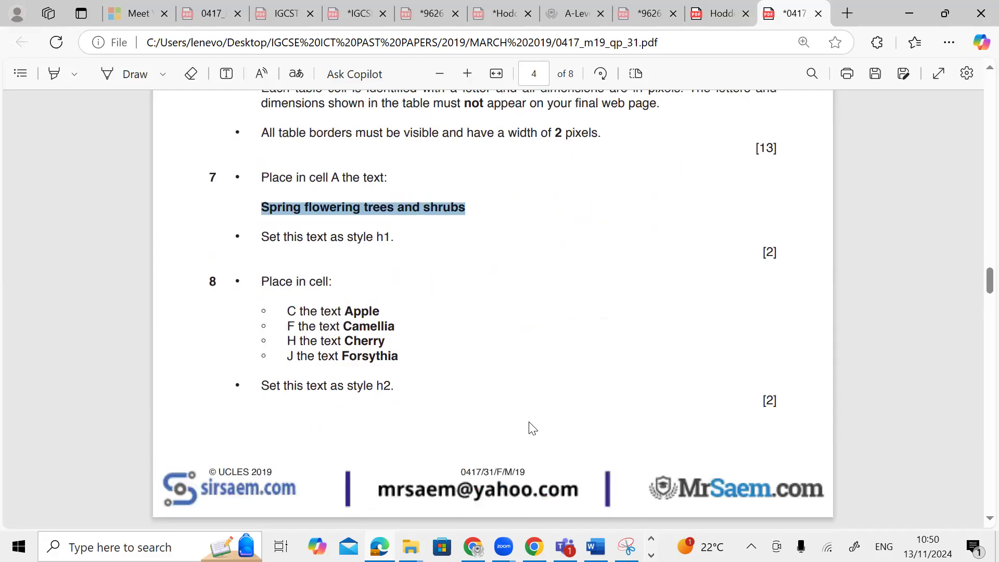
pyautogui.hotkey('alt', 'Tab')
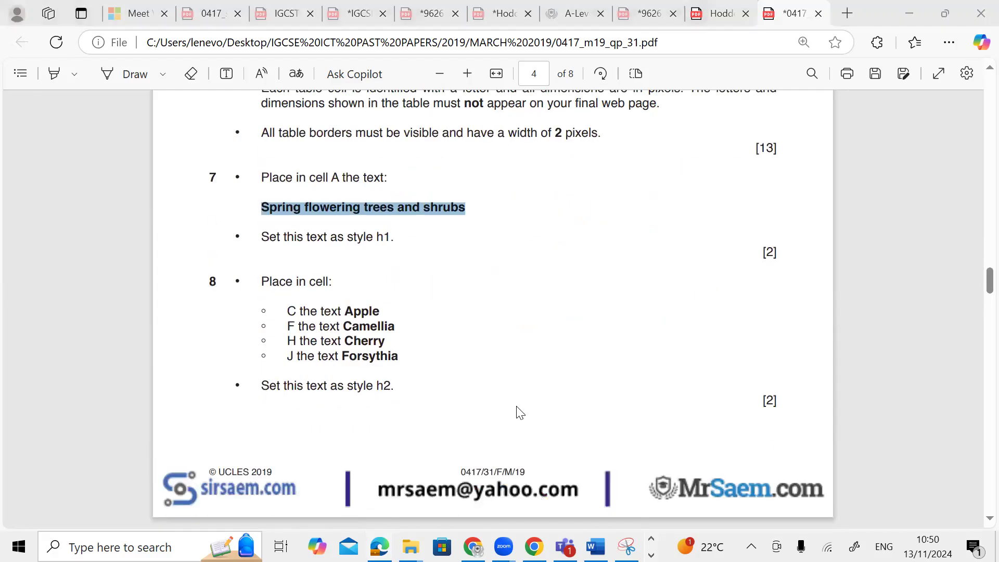
pyautogui.click(566, 393)
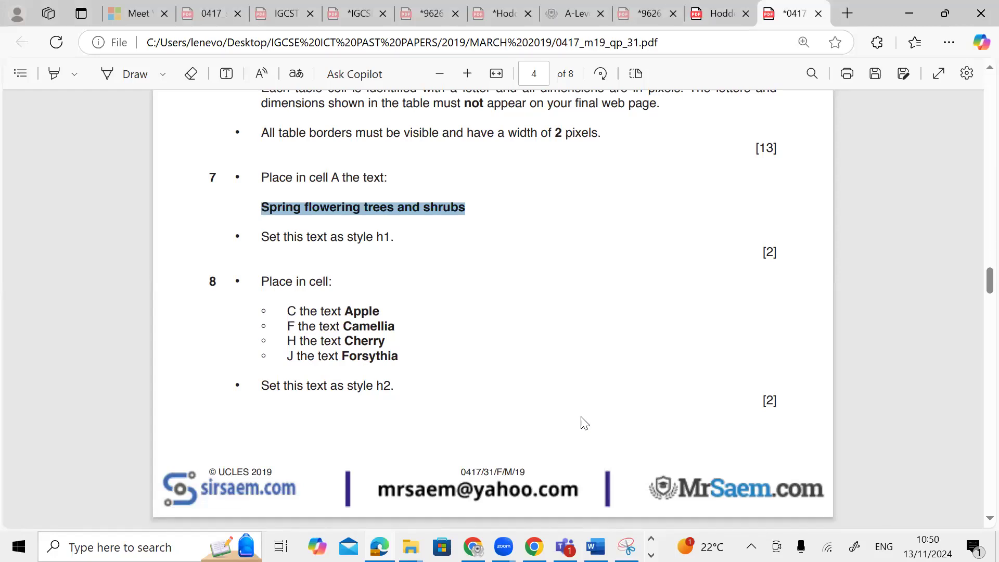
pyautogui.click(651, 555)
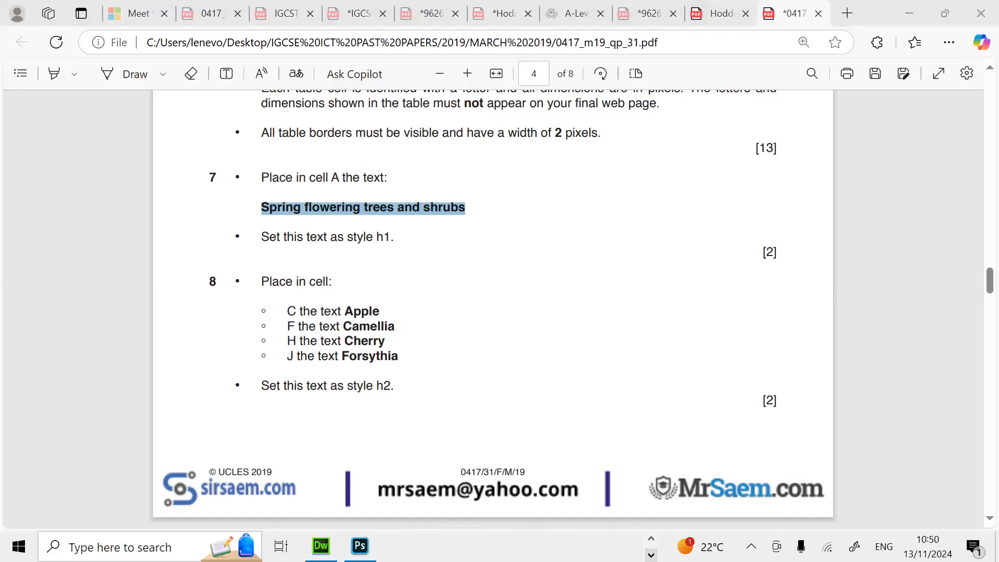
pyautogui.click(320, 546)
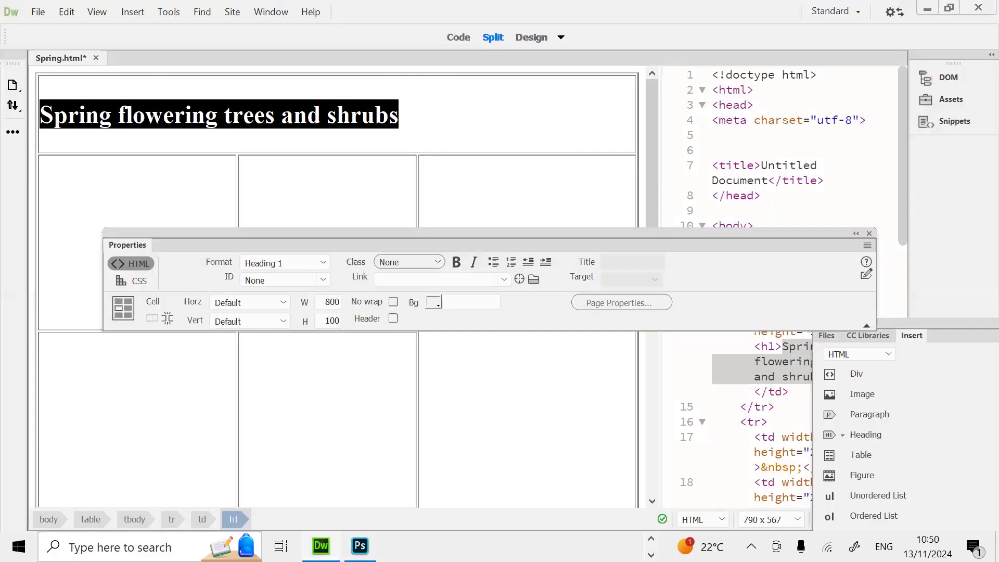
# Step: Move the Properties panel clear of cell C and insert the Apple image in the second row's middle cell
pyautogui.moveTo(519, 237); pyautogui.dragTo(742, 249)
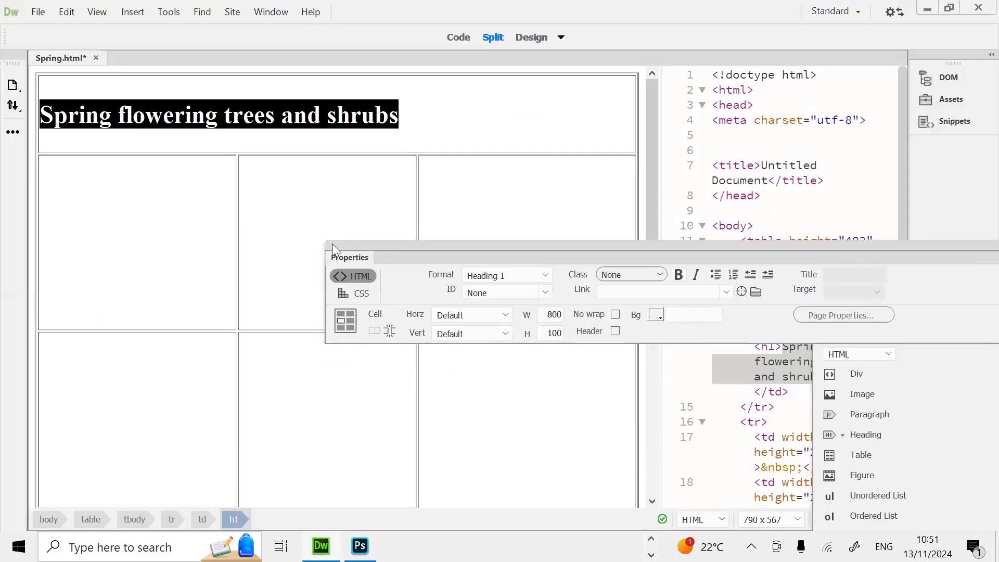
pyautogui.click(323, 216)
pyautogui.moveTo(902, 245); pyautogui.dragTo(757, 122)
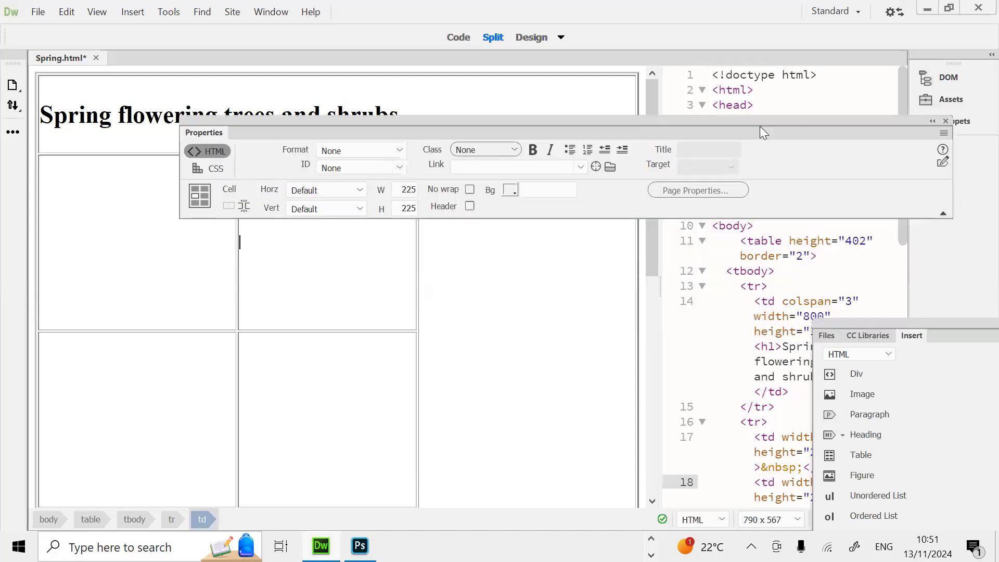
pyautogui.hotkey('ctrl', 'alt', 'i')
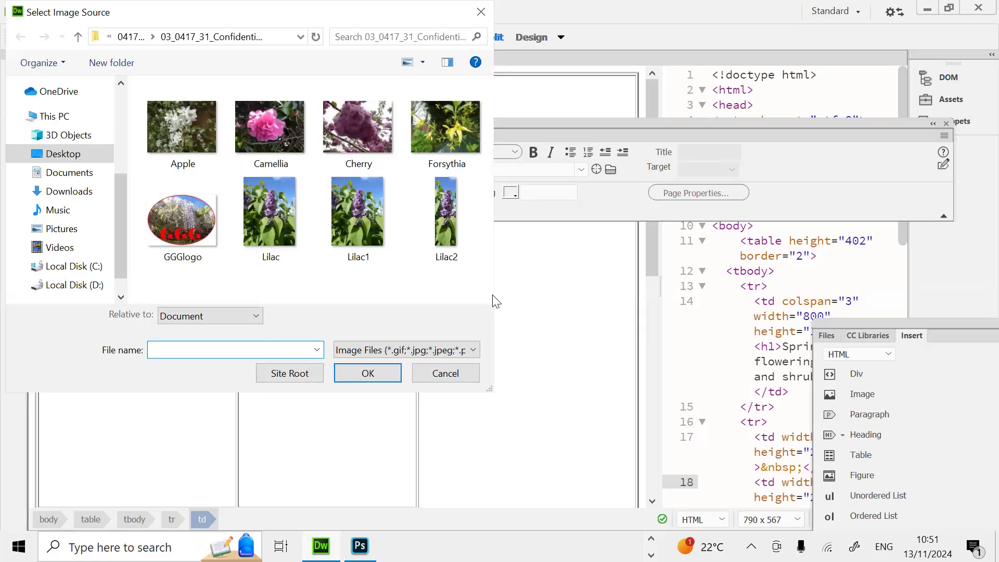
pyautogui.click(174, 132)
pyautogui.doubleClick(174, 132)
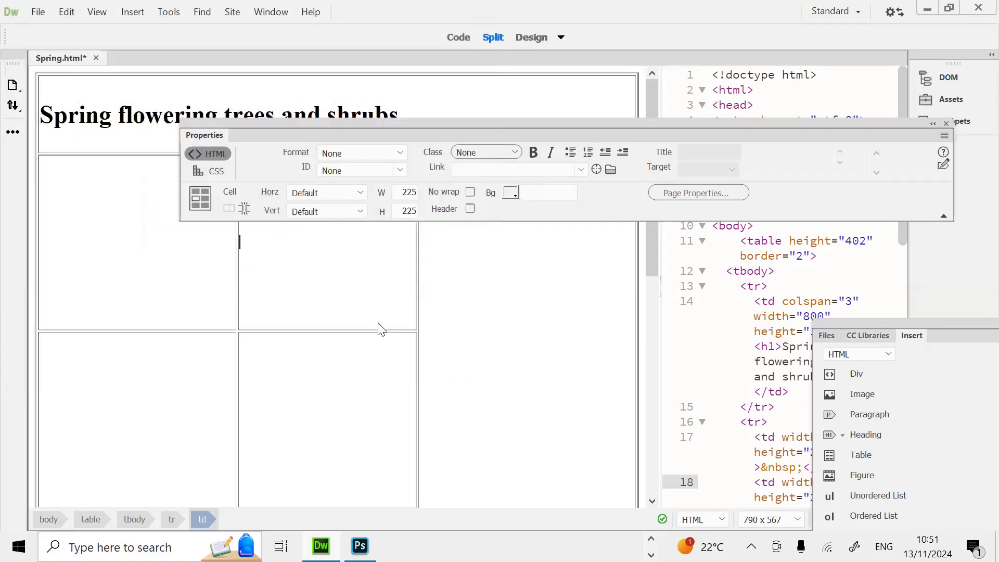
# Step: Insert the Camellia image in the middle-column cell directly below the Apple image
pyautogui.scroll(-2, 375, 359)
pyautogui.click(366, 355)
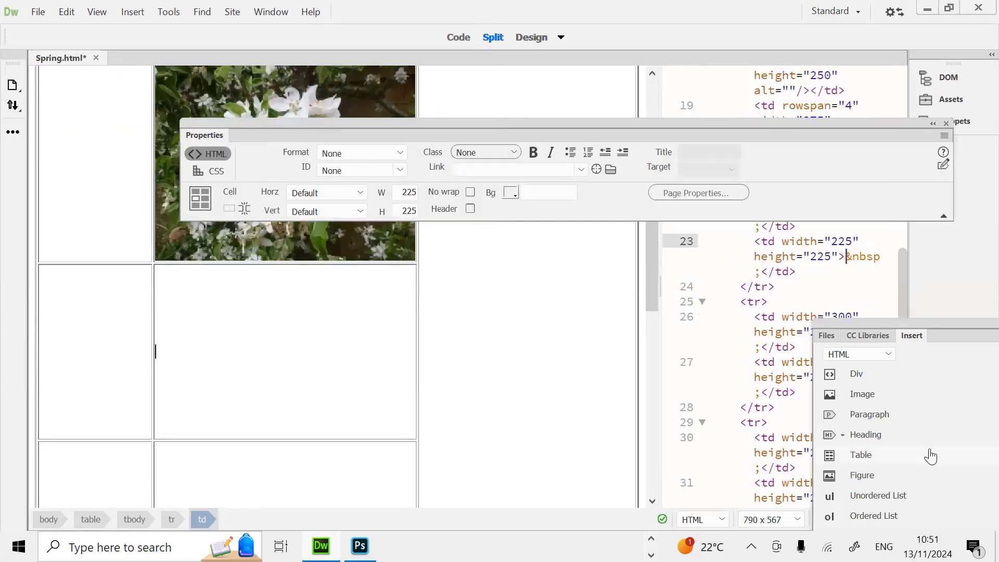
pyautogui.hotkey('ctrl', 'alt', 'i')
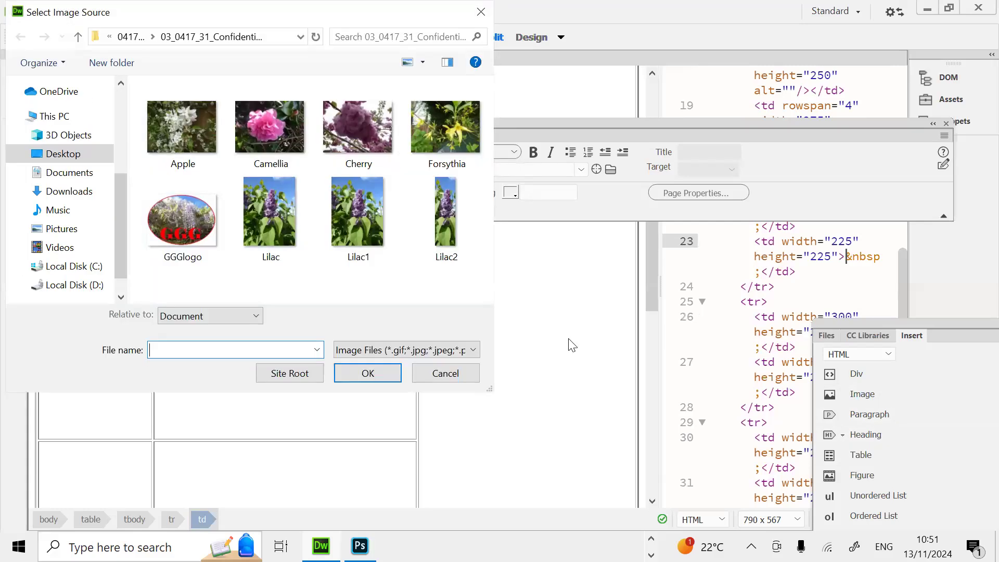
pyautogui.doubleClick(272, 138)
# Step: Insert the Cherry image in the middle-column cell below the Camellia image
pyautogui.click(334, 370)
pyautogui.click(876, 393)
pyautogui.click(336, 143)
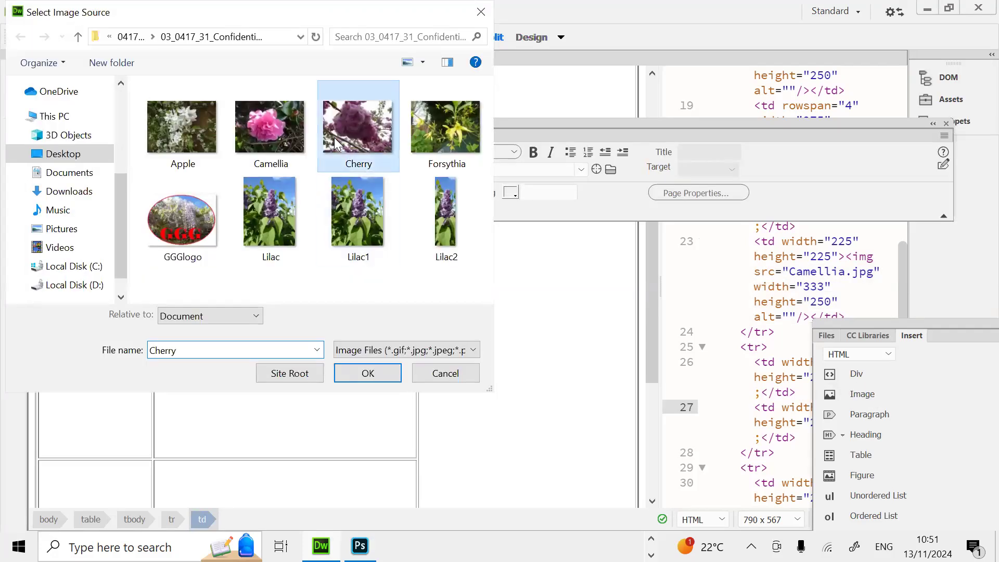
pyautogui.doubleClick(336, 144)
# Step: Insert the Forsythia image in the middle-column cell below the Cherry image
pyautogui.click(372, 366)
pyautogui.click(887, 394)
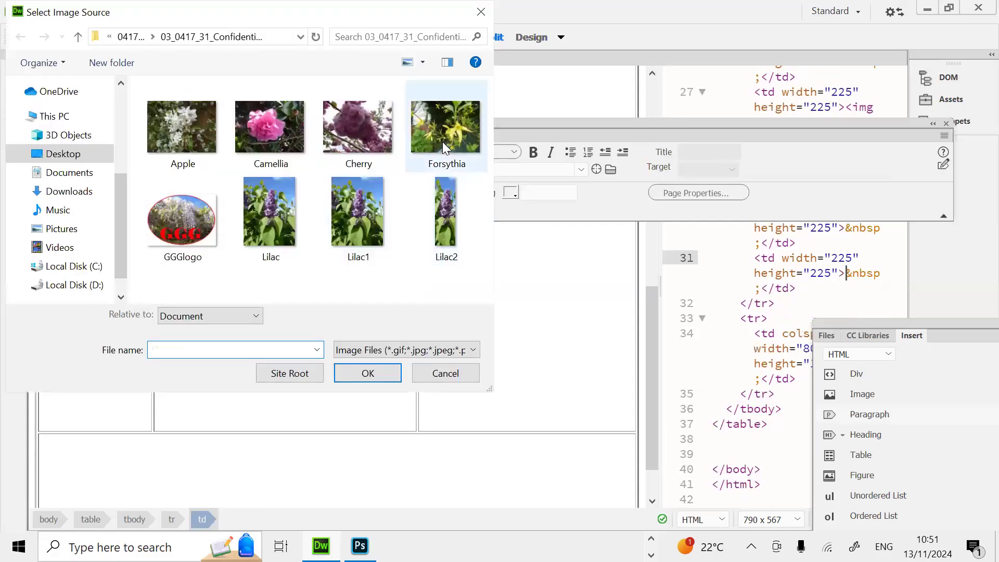
pyautogui.doubleClick(443, 142)
pyautogui.click(417, 299)
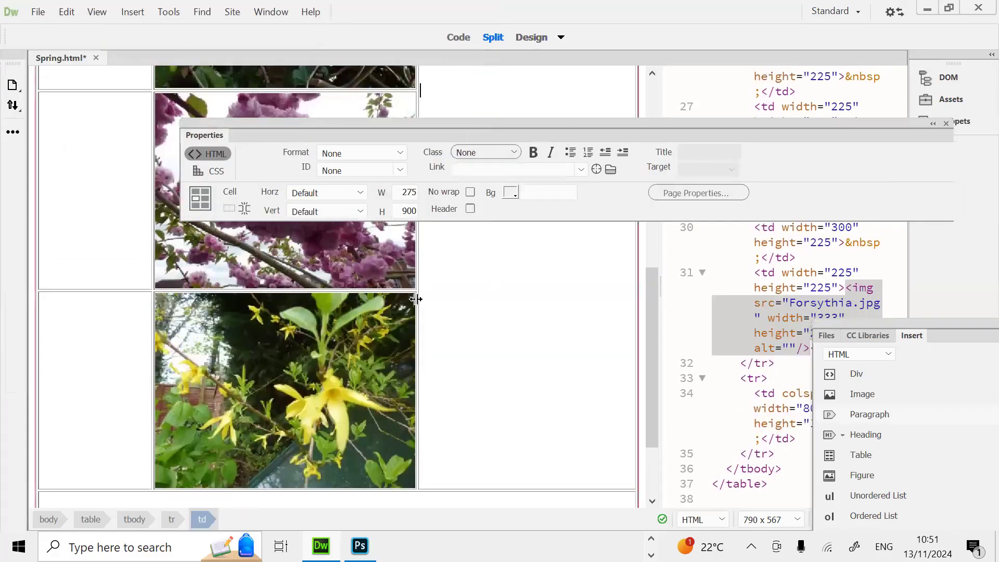
pyautogui.scroll(6, 385, 248)
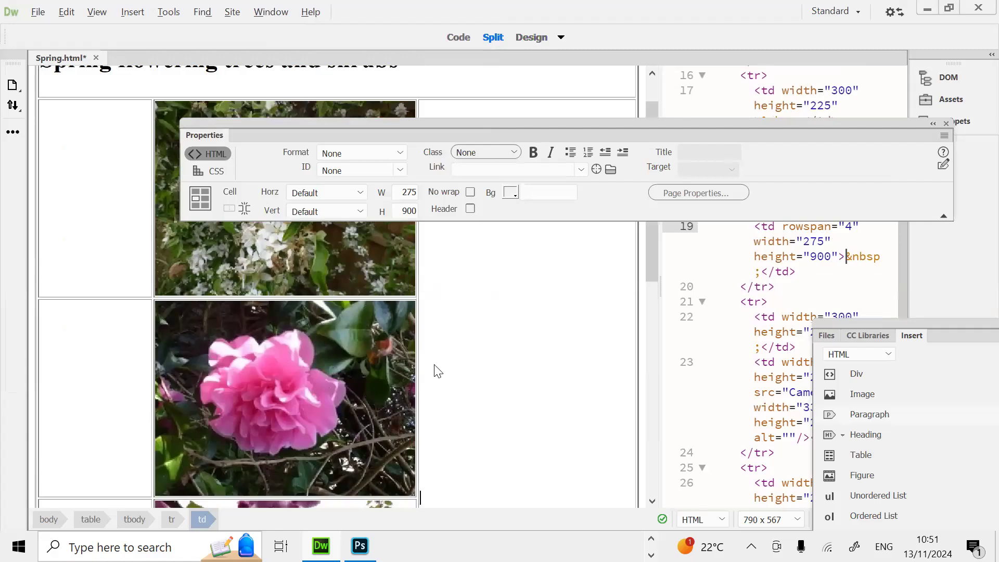
# Step: Copy the word "Apple" from question 8 of the exam paper PDF and return to Dreamweaver
pyautogui.hotkey('alt', 'Tab')
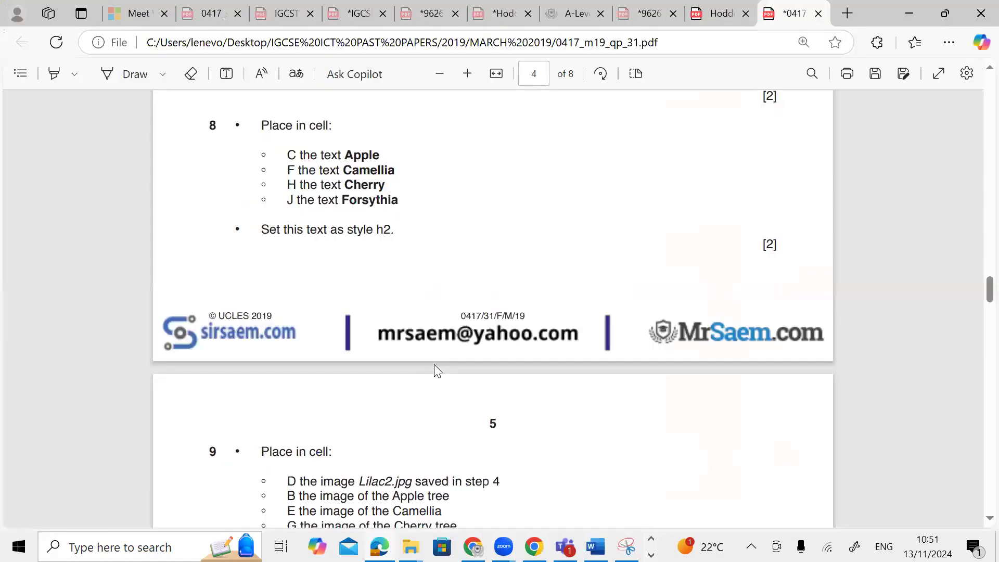
pyautogui.scroll(5, 435, 366)
pyautogui.scroll(-2, 436, 371)
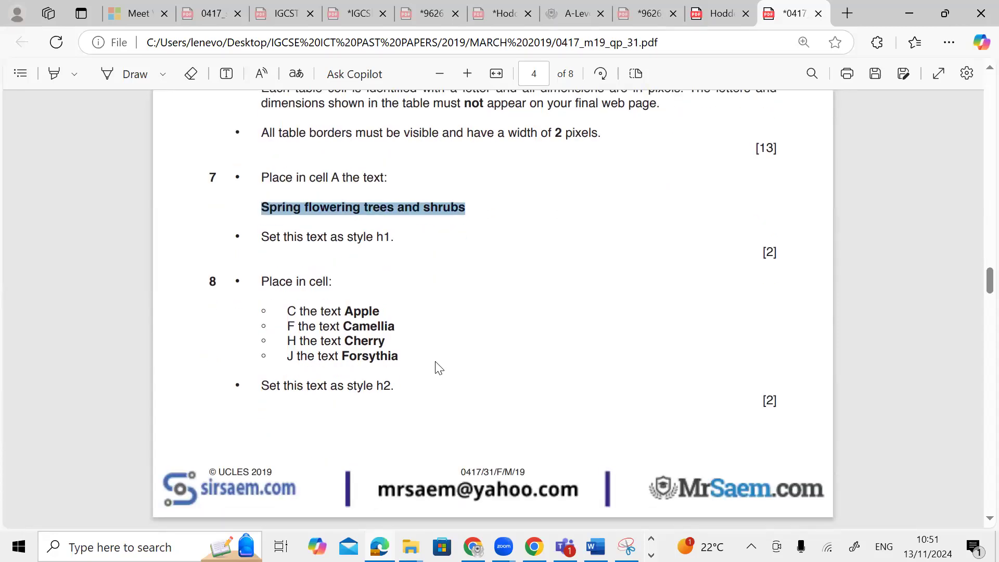
pyautogui.moveTo(345, 311); pyautogui.dragTo(380, 311)
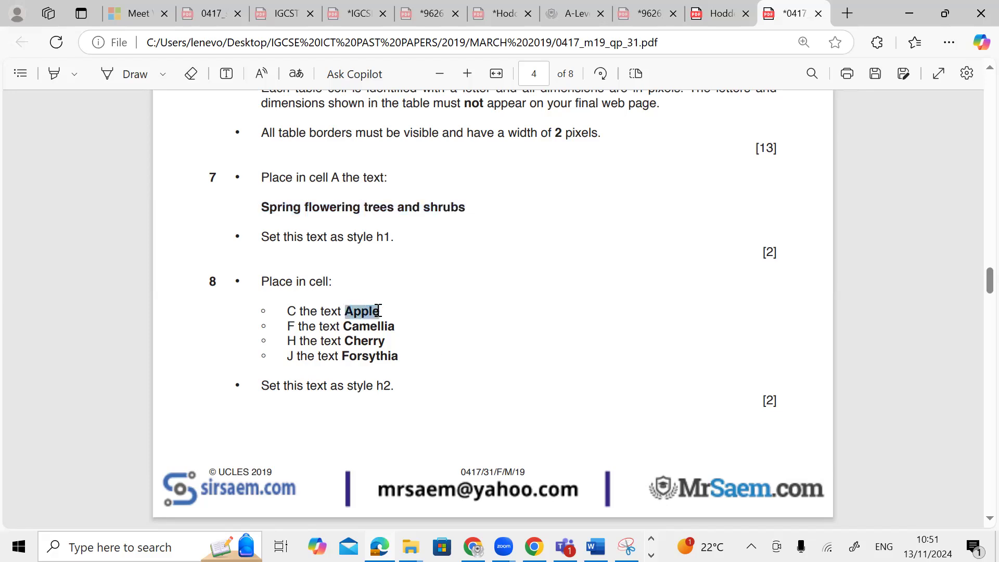
pyautogui.rightClick(378, 311)
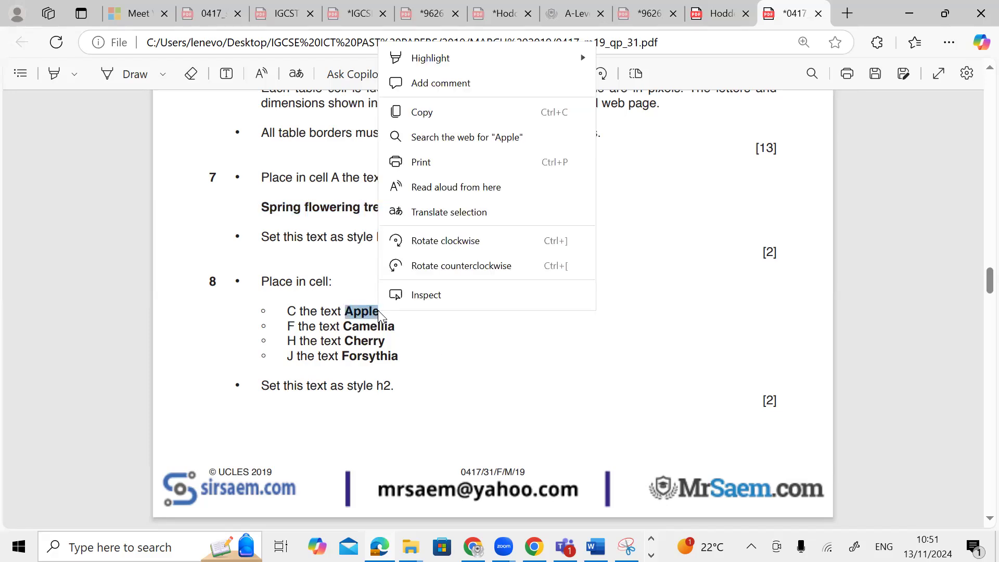
pyautogui.click(434, 113)
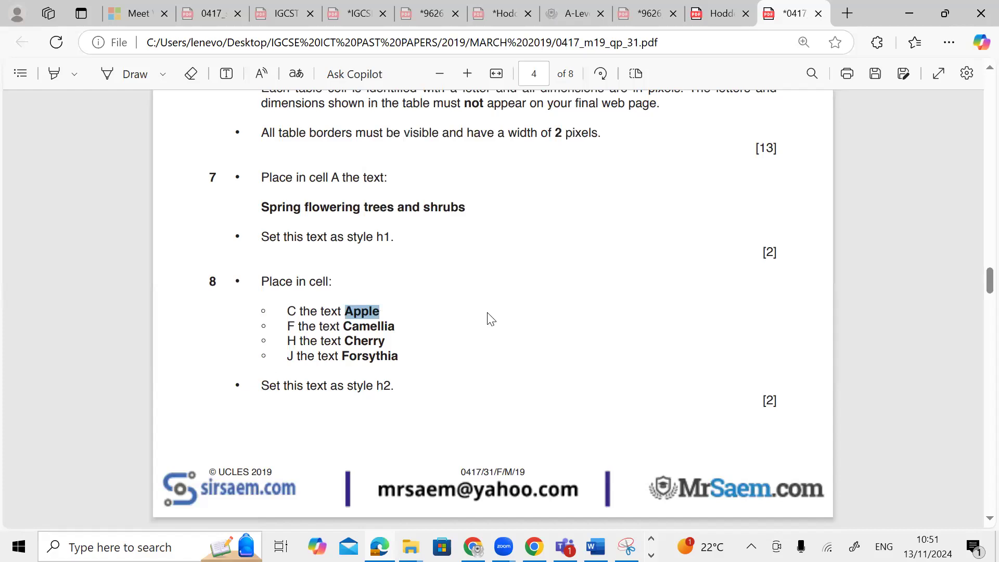
pyautogui.hotkey('alt', 'Tab')
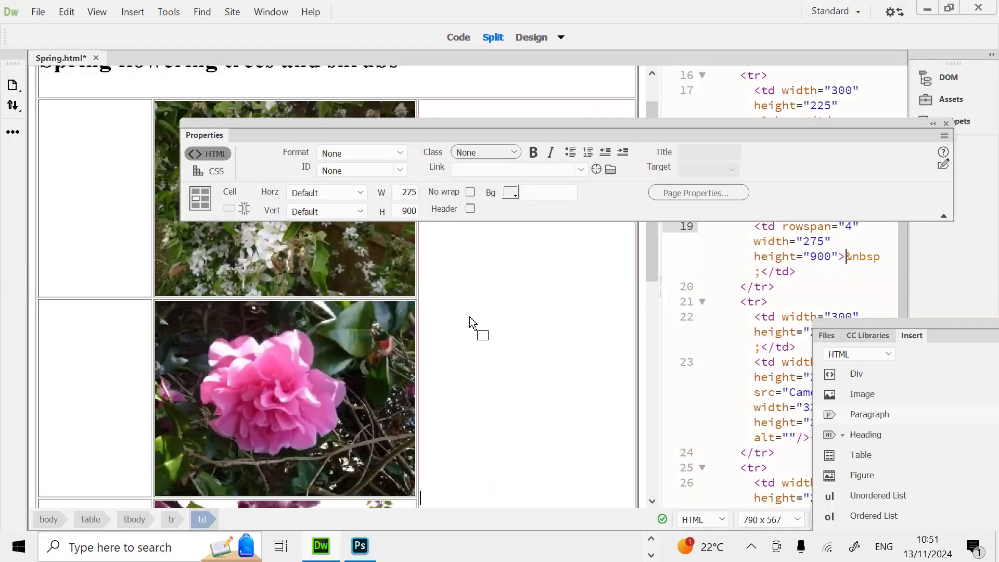
# Step: Undo the insertion of the four flower images in the table's middle column
pyautogui.hotkey('ctrl', 'z')
pyautogui.hotkey('ctrl', 'z')
pyautogui.hotkey('ctrl', 'z')
pyautogui.hotkey('ctrl', 'z')
pyautogui.hotkey('ctrl', 'z')
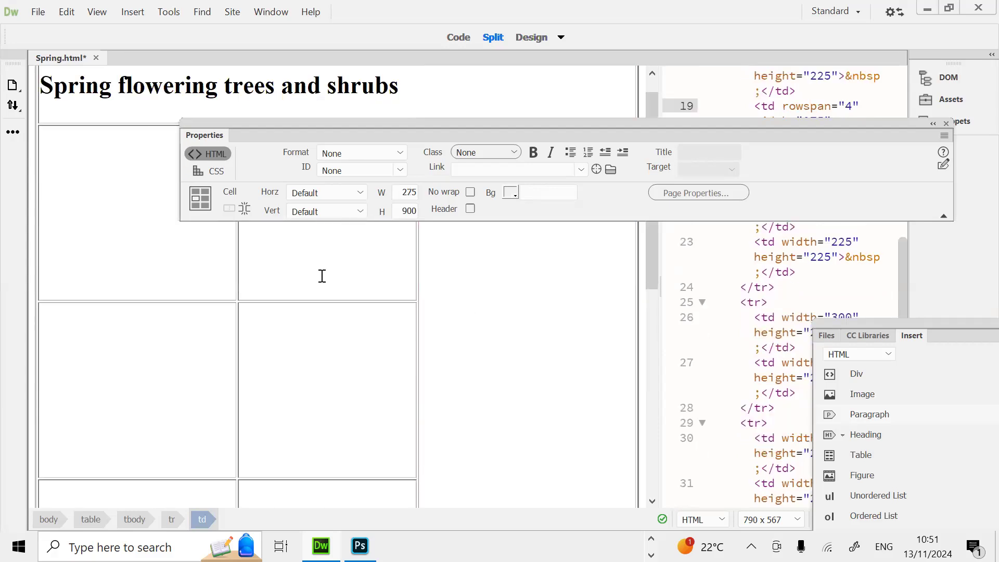
# Step: Move the Properties panel off the table and paste the text "Apple" into cell C, the second row's middle cell
pyautogui.moveTo(352, 139); pyautogui.dragTo(758, 192)
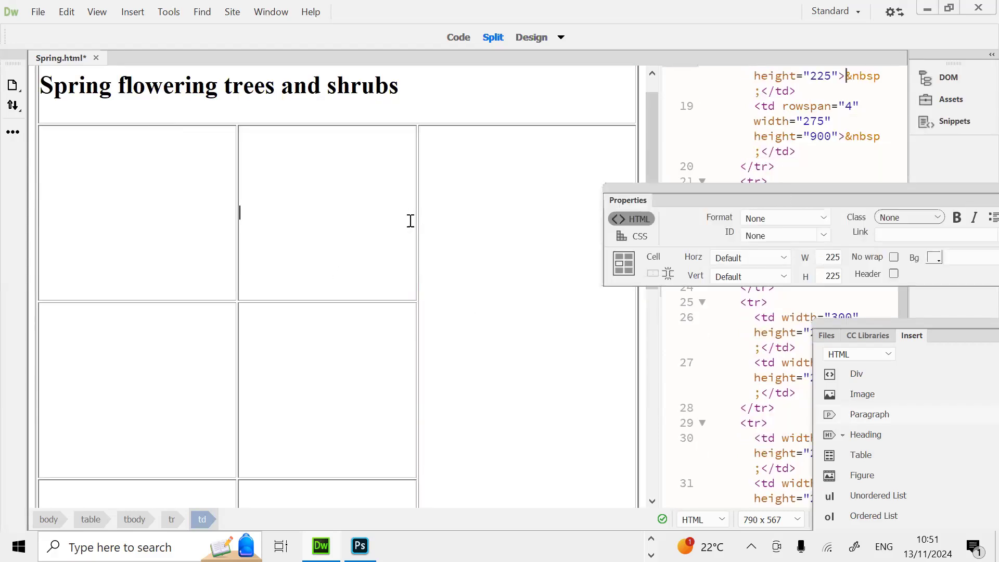
pyautogui.rightClick(366, 234)
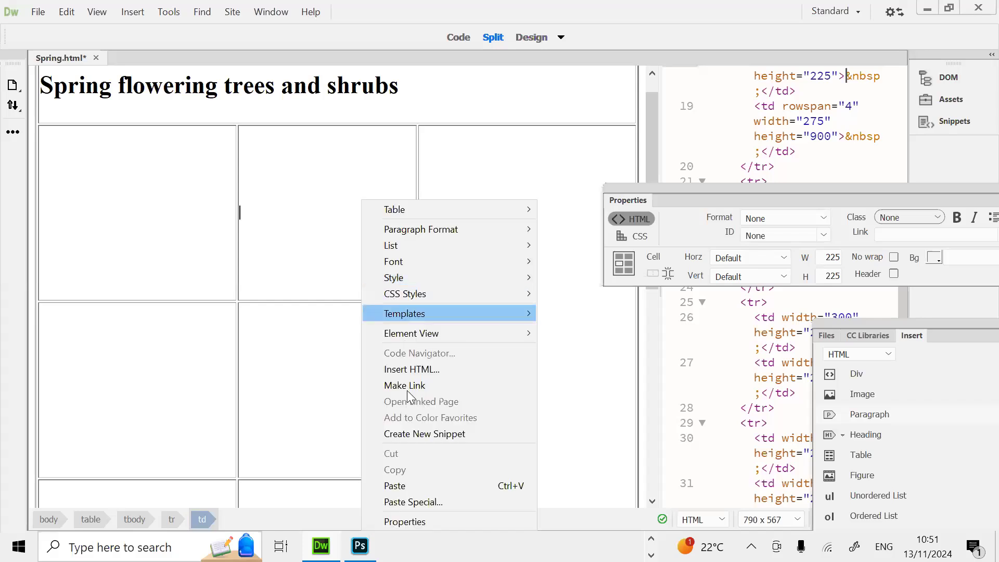
pyautogui.click(412, 484)
# Step: Copy the word "Camellia" from question 8 of the exam paper and paste it into cell F, below "Apple" in the web page table
pyautogui.moveTo(344, 327); pyautogui.dragTo(397, 326)
pyautogui.rightClick(397, 326)
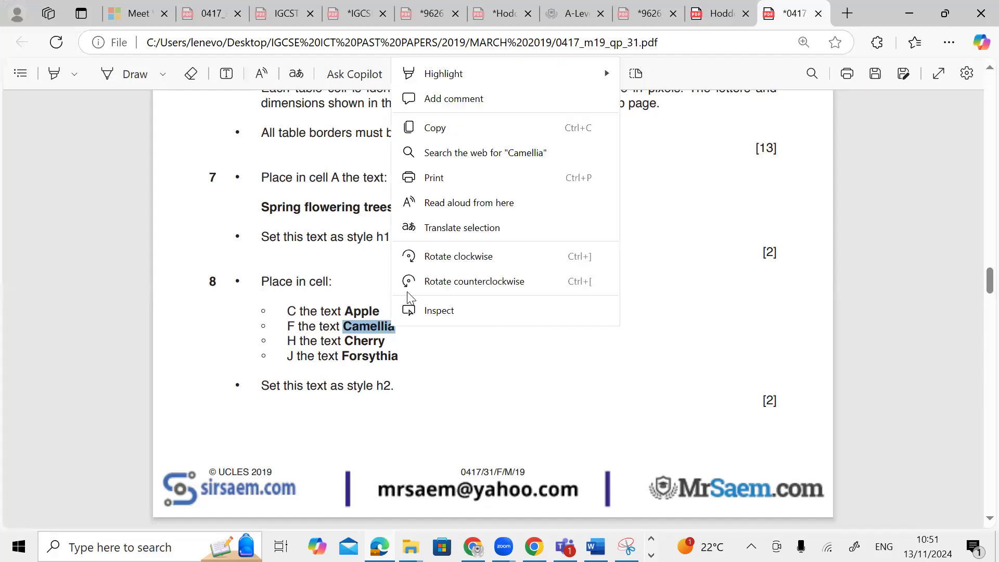
pyautogui.click(435, 133)
pyautogui.hotkey('alt', 'Tab')
pyautogui.click(323, 346)
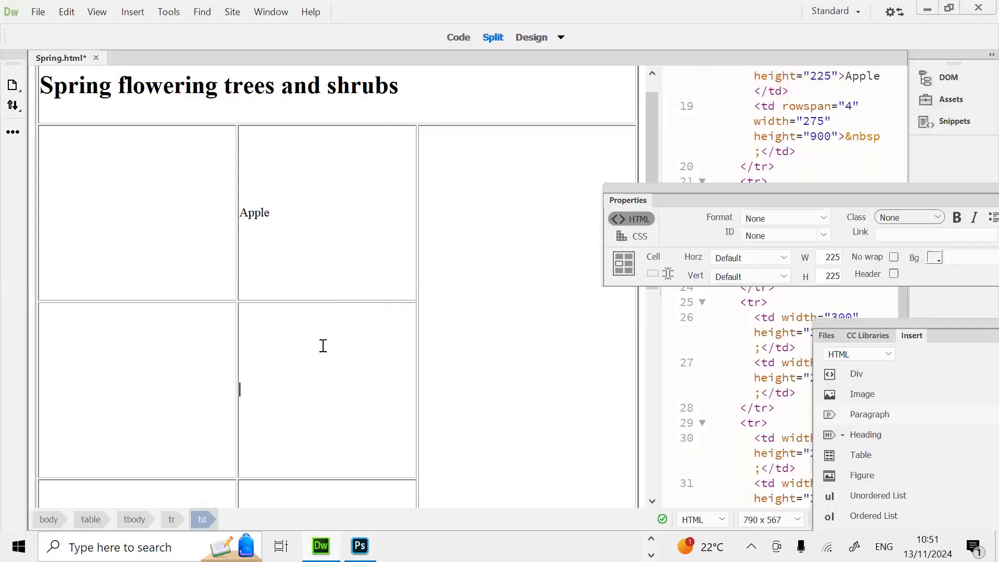
pyautogui.rightClick(323, 346)
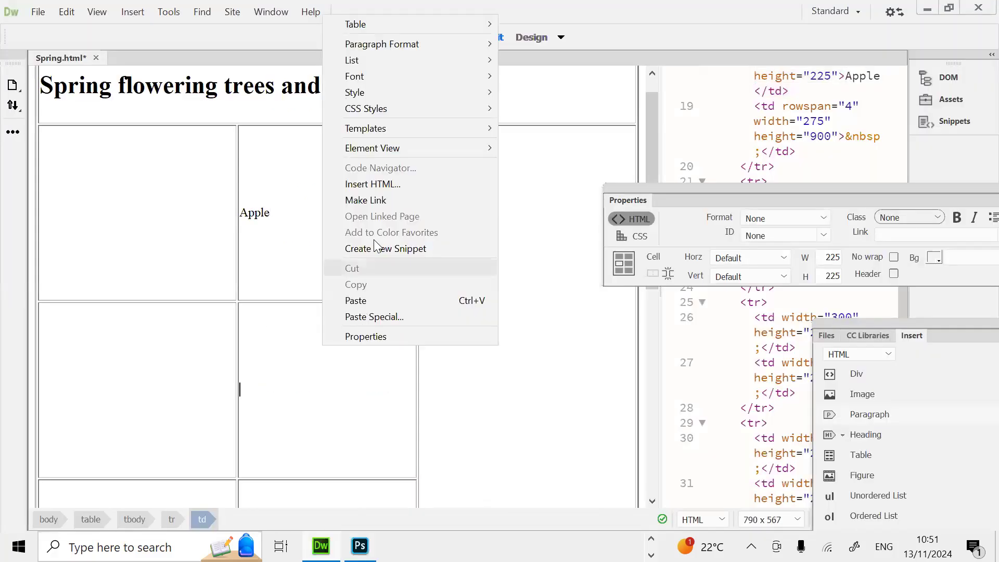
pyautogui.click(399, 305)
# Step: Copy the word "Cherry" from question 8 of the exam paper PDF and return to Dreamweaver
pyautogui.hotkey('alt', 'Tab')
pyautogui.moveTo(345, 186); pyautogui.dragTo(381, 185)
pyautogui.rightClick(388, 185)
pyautogui.click(347, 186)
pyautogui.rightClick(381, 185)
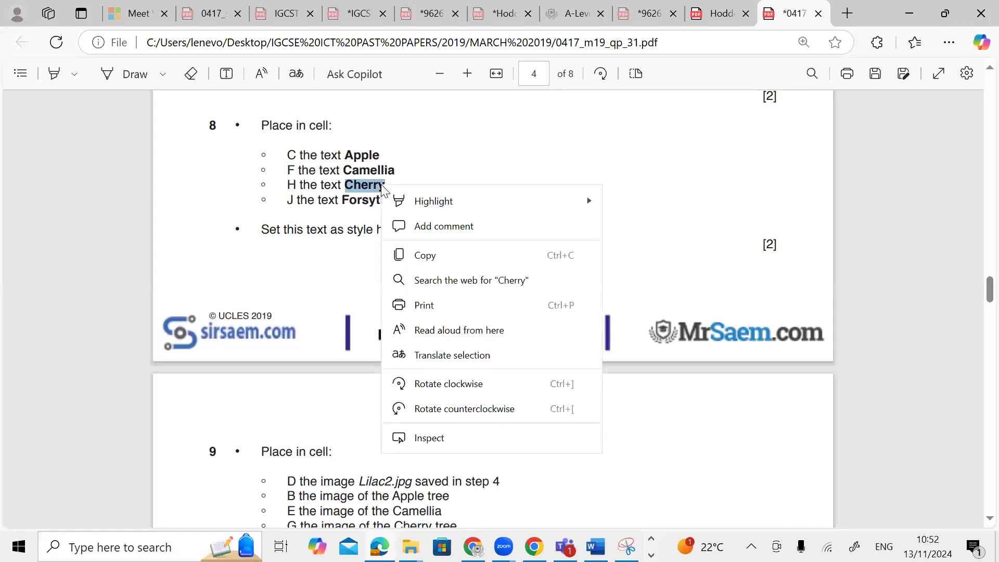
pyautogui.click(414, 252)
pyautogui.hotkey('alt', 'Tab')
# Step: Paste the text "Cherry" into cell H, the middle-column cell below "Camellia"
pyautogui.scroll(-4, 289, 295)
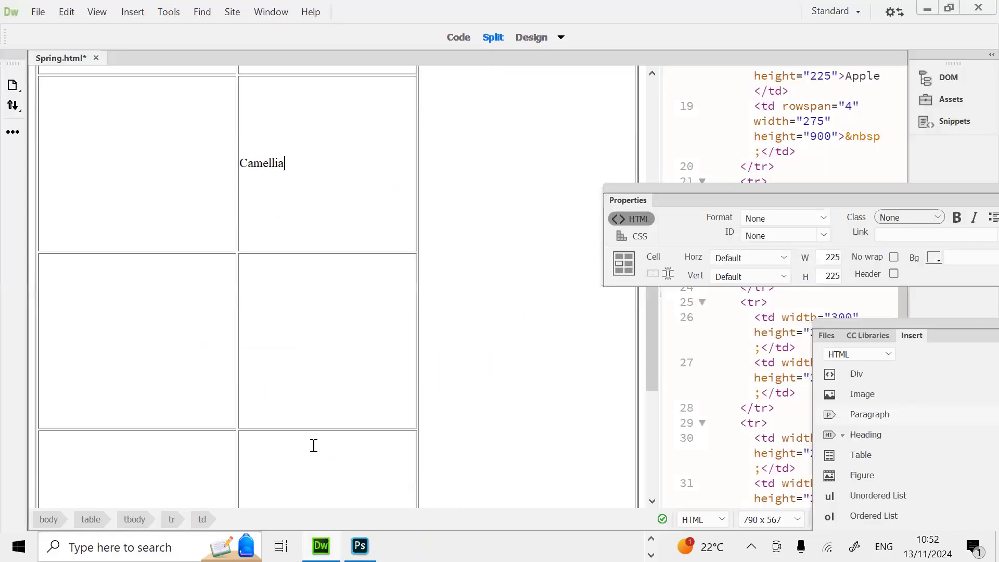
pyautogui.click(301, 381)
pyautogui.rightClick(302, 381)
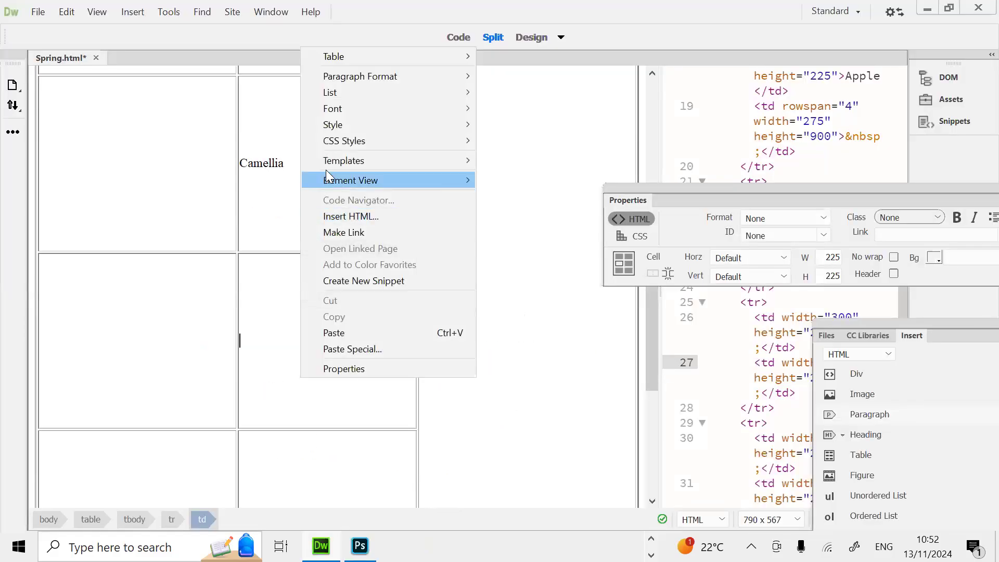
pyautogui.click(349, 351)
pyautogui.click(607, 242)
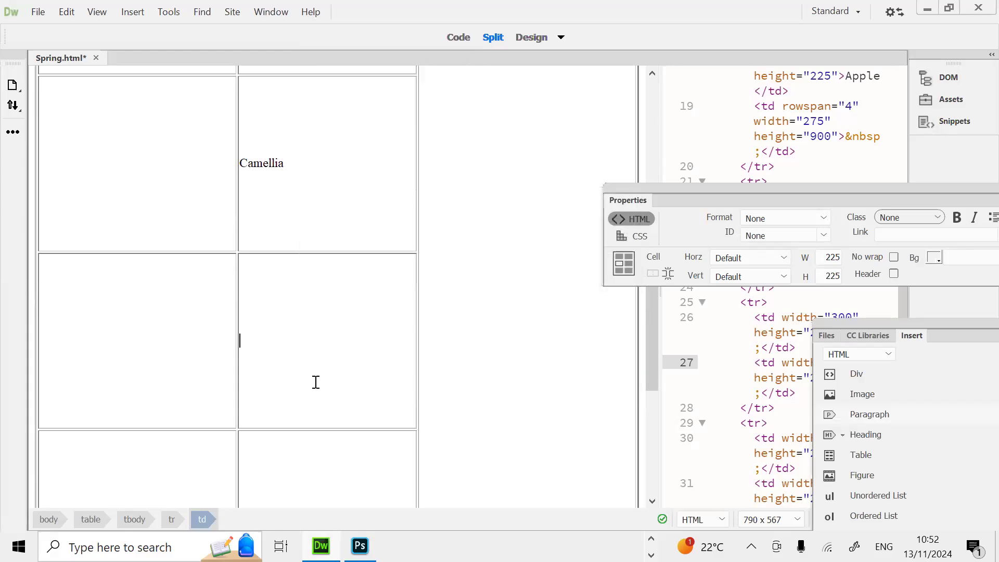
pyautogui.rightClick(314, 382)
pyautogui.click(344, 335)
# Step: Copy the word "Forsythia" from question 8 of the exam paper and paste it into cell J, below "Cherry" in the web page table
pyautogui.hotkey('alt', 'Tab')
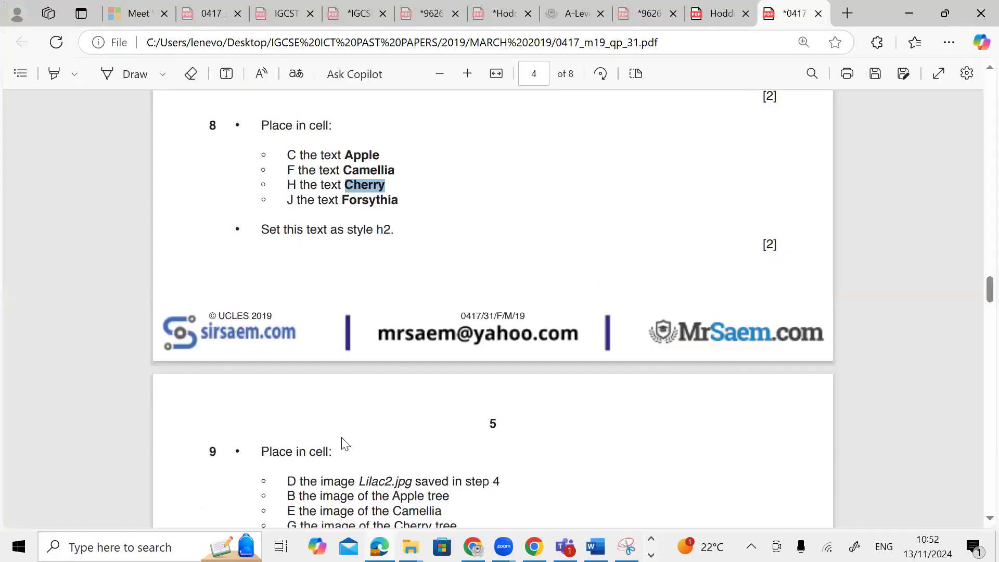
pyautogui.moveTo(343, 200); pyautogui.dragTo(400, 201)
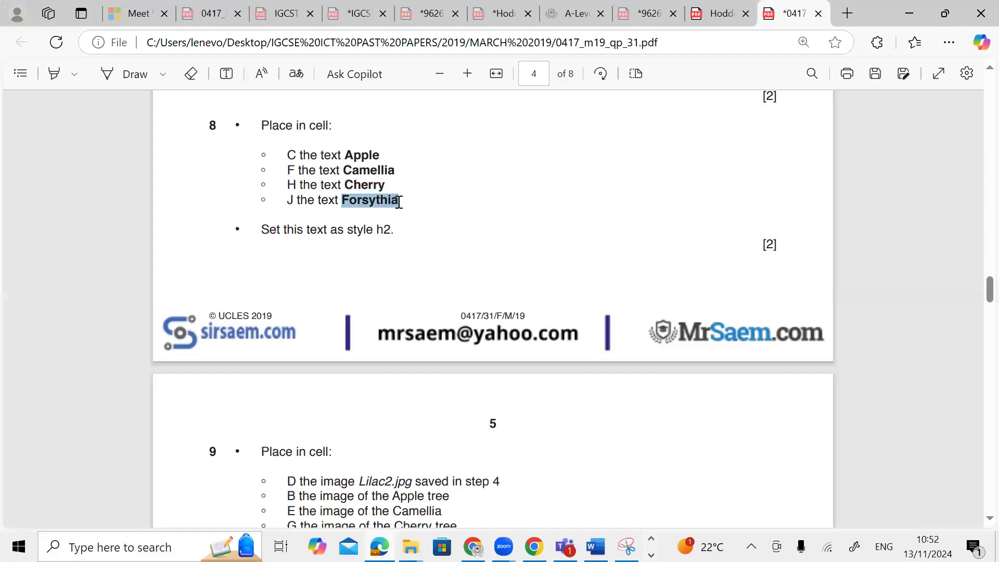
pyautogui.rightClick(398, 202)
pyautogui.click(437, 271)
pyautogui.hotkey('alt', 'Tab')
pyautogui.scroll(-2, 263, 424)
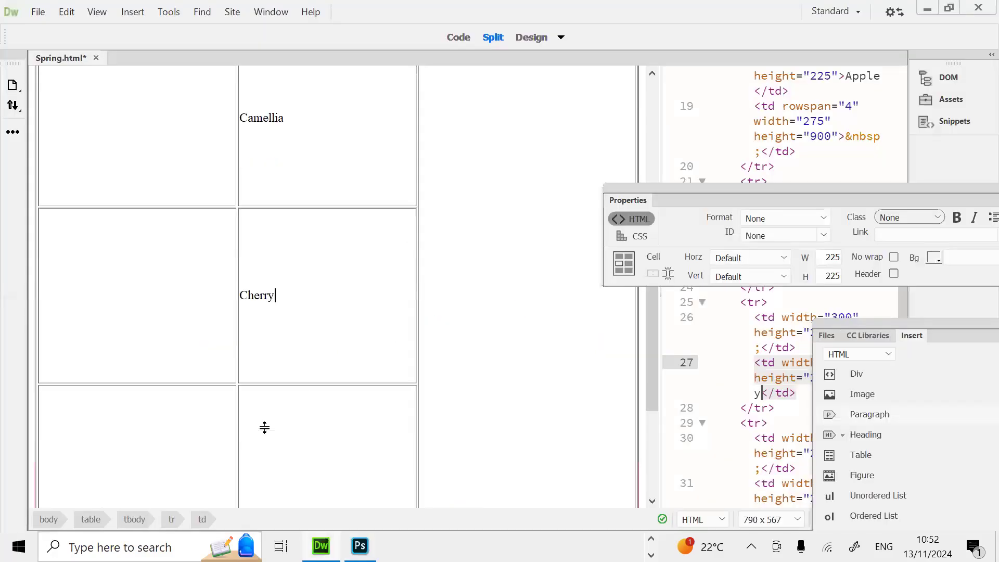
pyautogui.rightClick(302, 398)
pyautogui.click(344, 363)
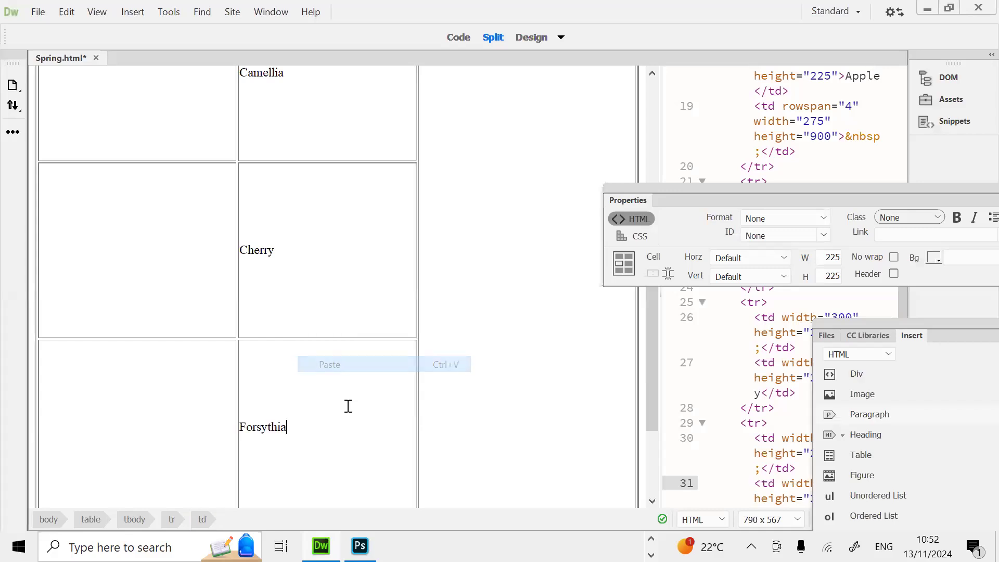
# Step: Check the style required in the exam paper and apply Heading 2 to the four plant names in the table's middle column
pyautogui.hotkey('alt', 'Tab')
pyautogui.scroll(-2, 357, 409)
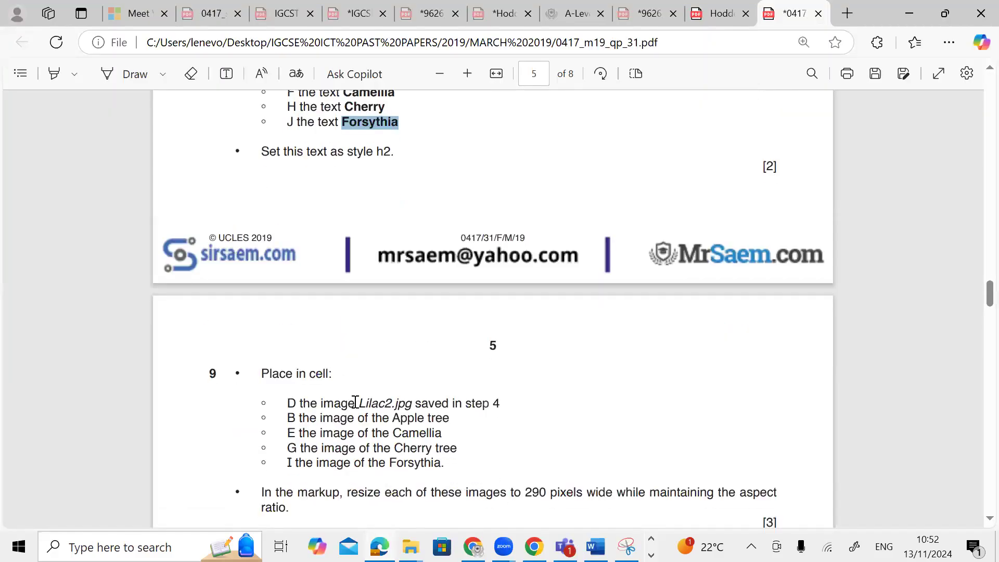
pyautogui.hotkey('alt', 'Tab')
pyautogui.click(270, 226)
pyautogui.click(784, 217)
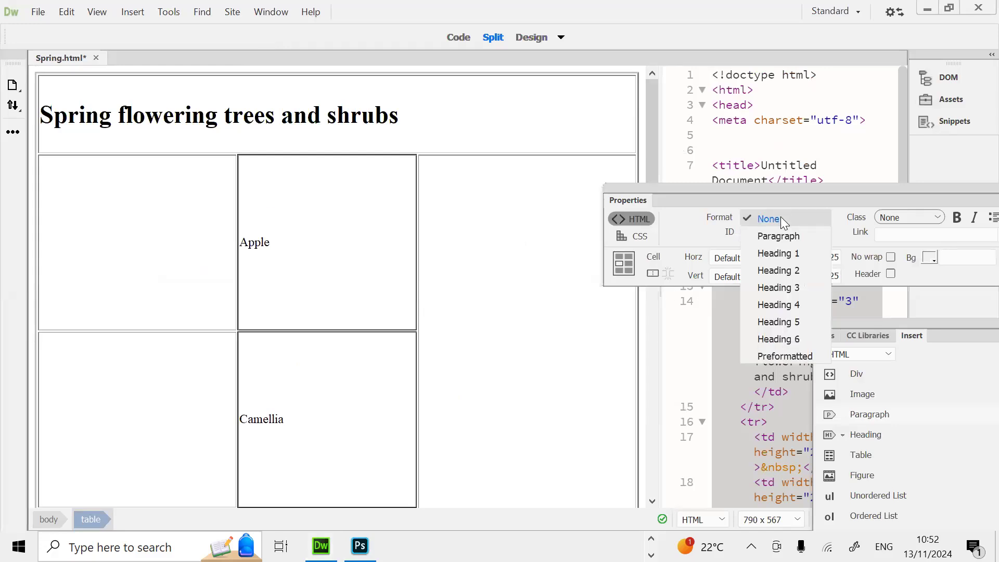
pyautogui.click(780, 269)
pyautogui.click(340, 383)
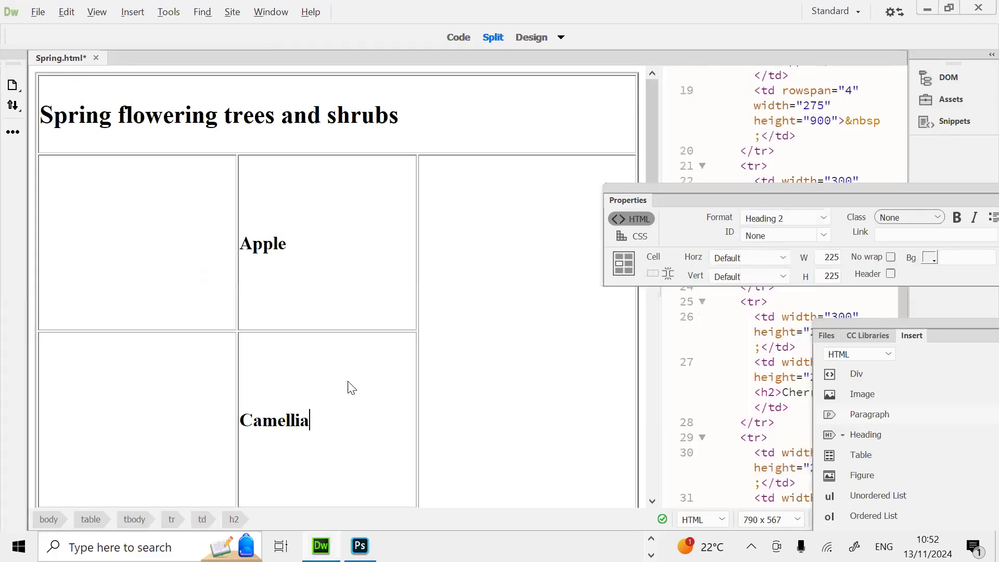
# Step: Examine question 9 and the table diagram in the exam paper to match each image with its lettered cell on the web page
pyautogui.hotkey('alt', 'Tab')
pyautogui.scroll(-1, 348, 380)
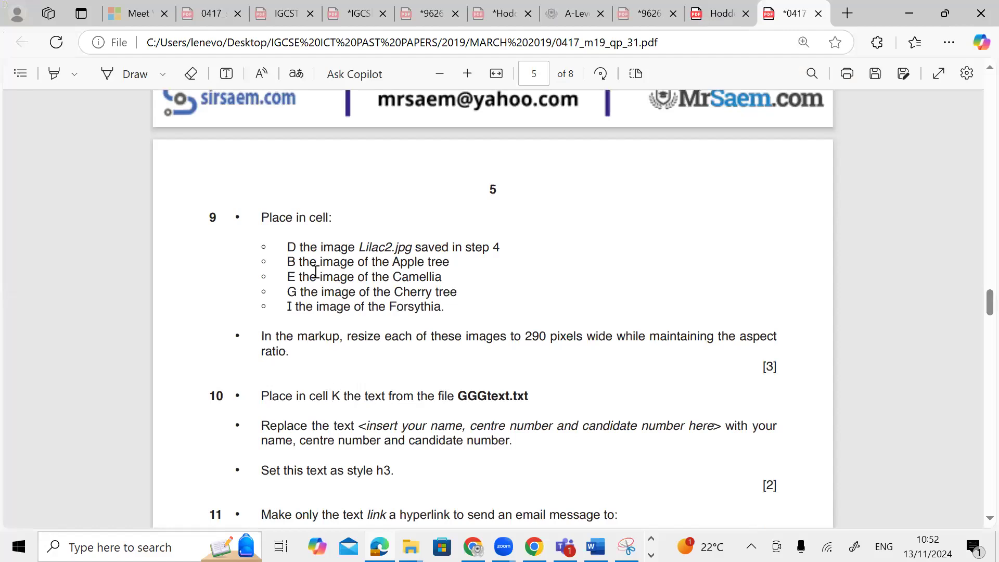
pyautogui.scroll(10, 354, 311)
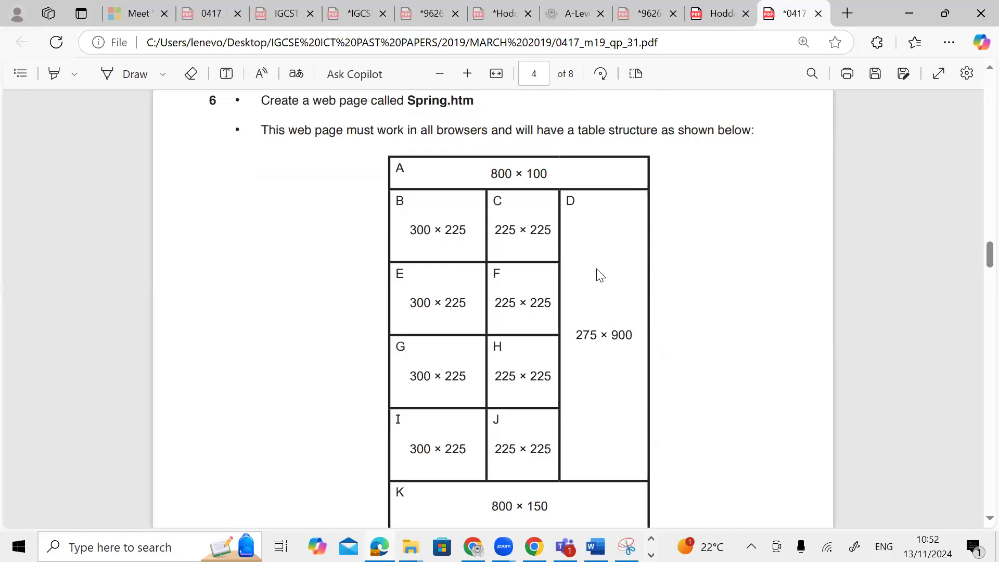
pyautogui.hotkey('alt', 'Tab')
pyautogui.hotkey('alt', 'Tab')
pyautogui.scroll(-10, 600, 275)
pyautogui.scroll(-2, 600, 276)
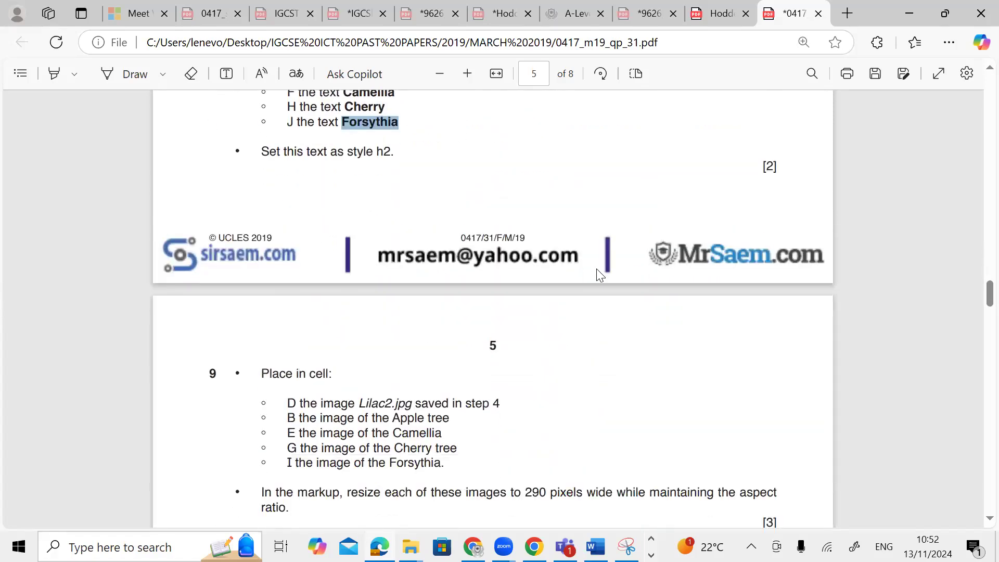
pyautogui.hotkey('alt', 'Tab')
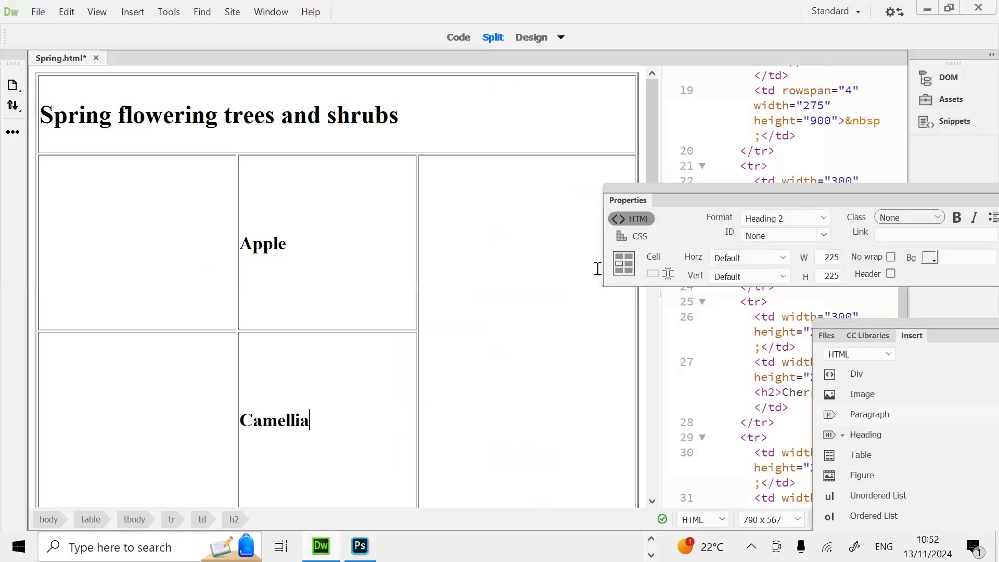
pyautogui.scroll(-3, 597, 268)
pyautogui.hotkey('alt', 'Tab')
pyautogui.scroll(12, 596, 268)
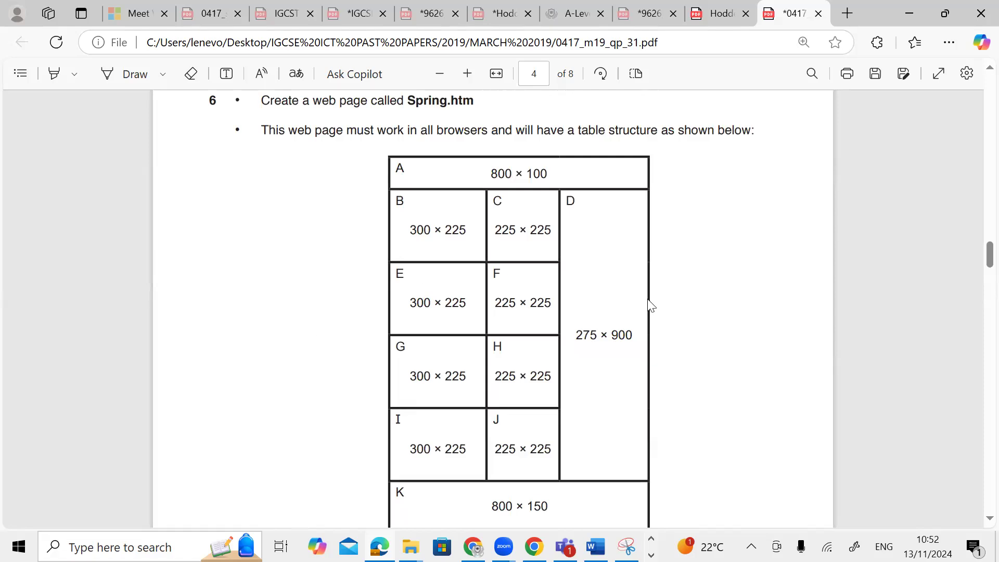
# Step: Insert the image Lilac2.jpg in cell D, the tall third-column cell of the web page table
pyautogui.hotkey('alt', 'Tab')
pyautogui.scroll(-5, 322, 335)
pyautogui.scroll(5, 323, 330)
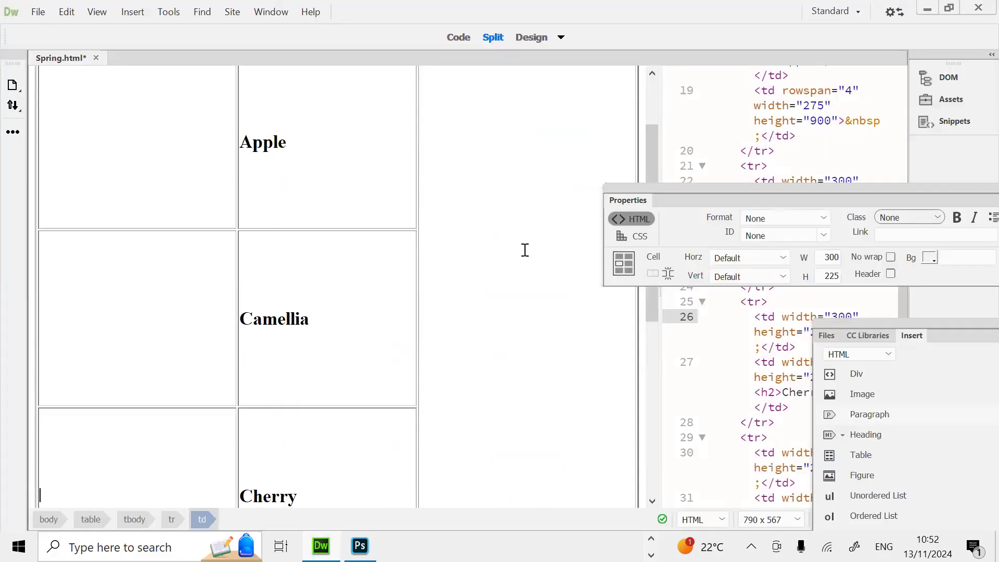
pyautogui.click(526, 248)
pyautogui.hotkey('alt', 'Tab')
pyautogui.scroll(-12, 439, 313)
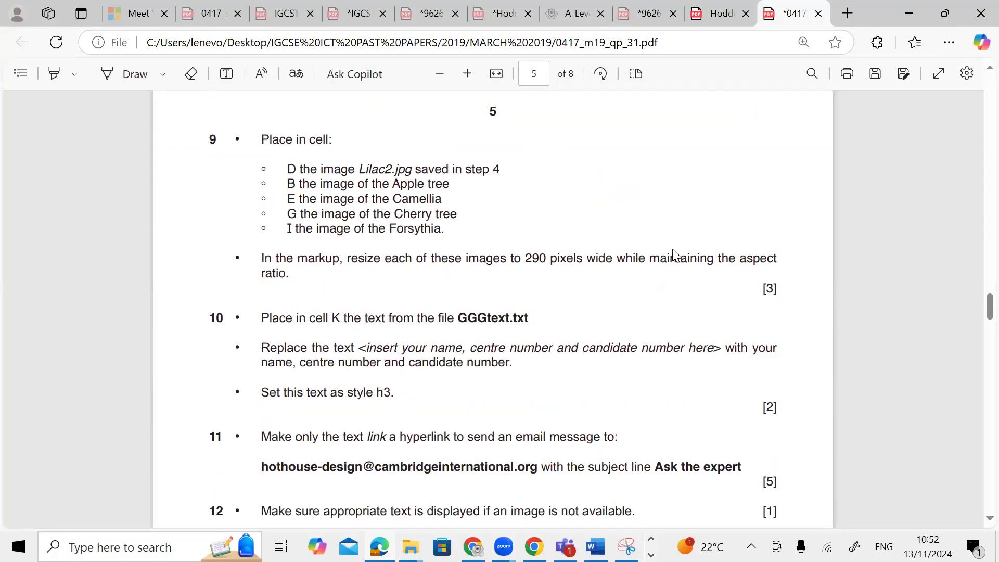
pyautogui.hotkey('alt', 'Tab')
pyautogui.click(901, 396)
pyautogui.doubleClick(442, 226)
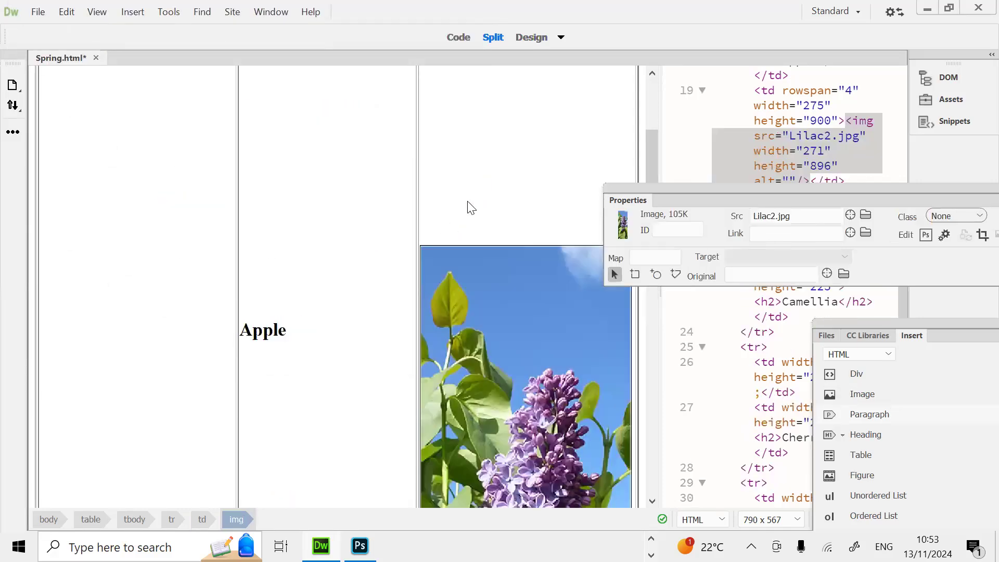
pyautogui.click(418, 170)
pyautogui.scroll(-5, 418, 170)
pyautogui.scroll(3, 328, 292)
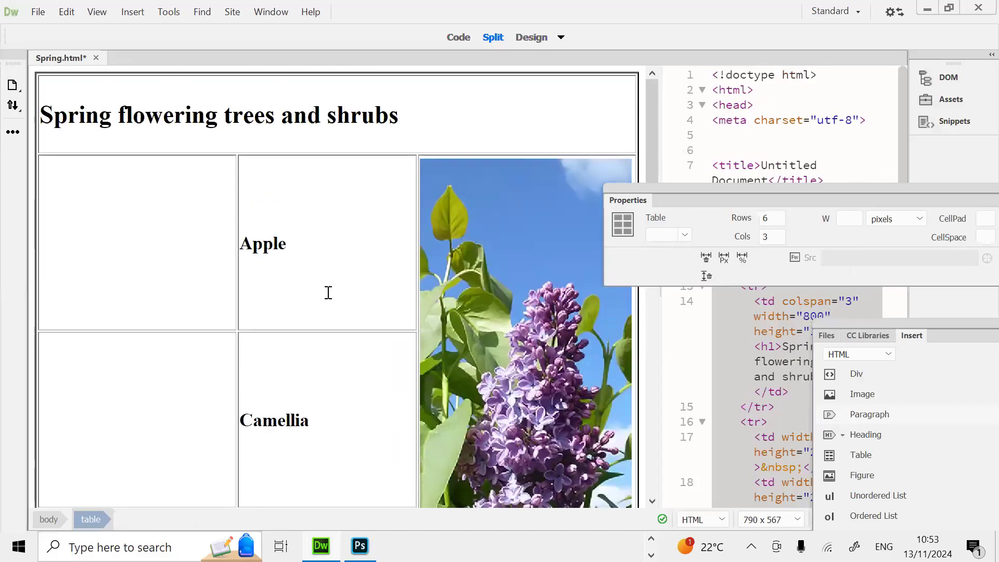
# Step: Insert the Apple image in cell B and the Camellia image in cell E, in the first column beside their names
pyautogui.click(153, 311)
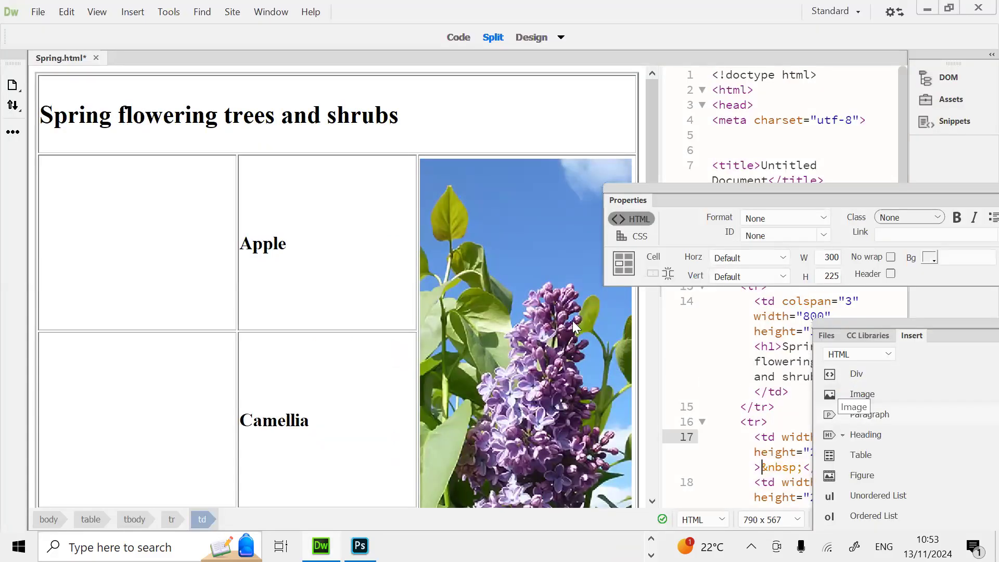
pyautogui.click(844, 394)
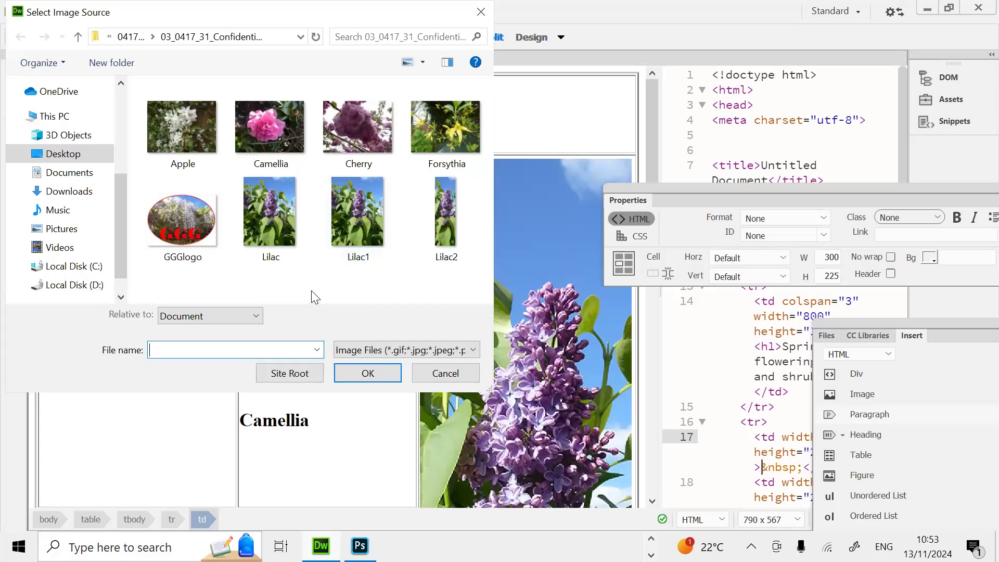
pyautogui.doubleClick(189, 143)
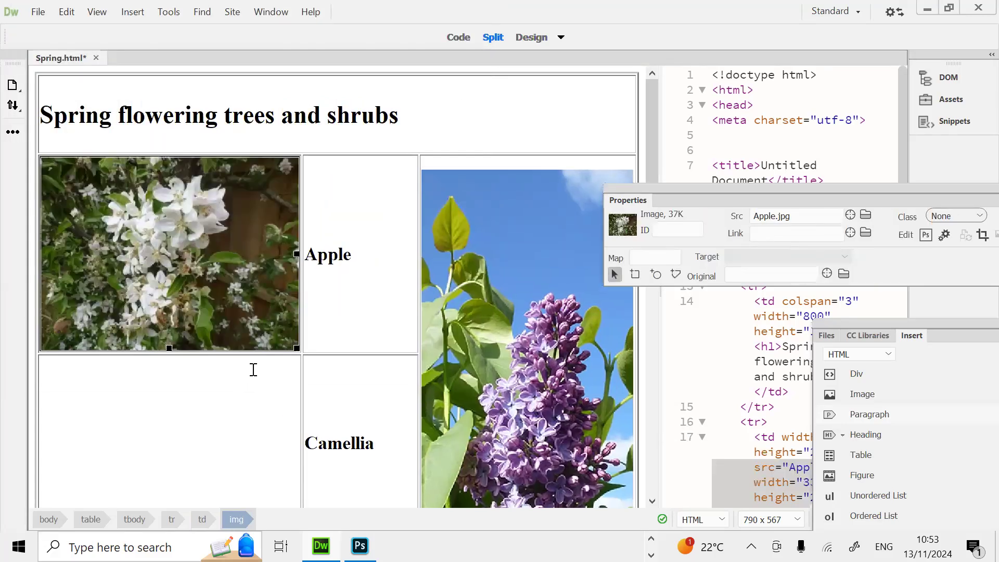
pyautogui.click(254, 369)
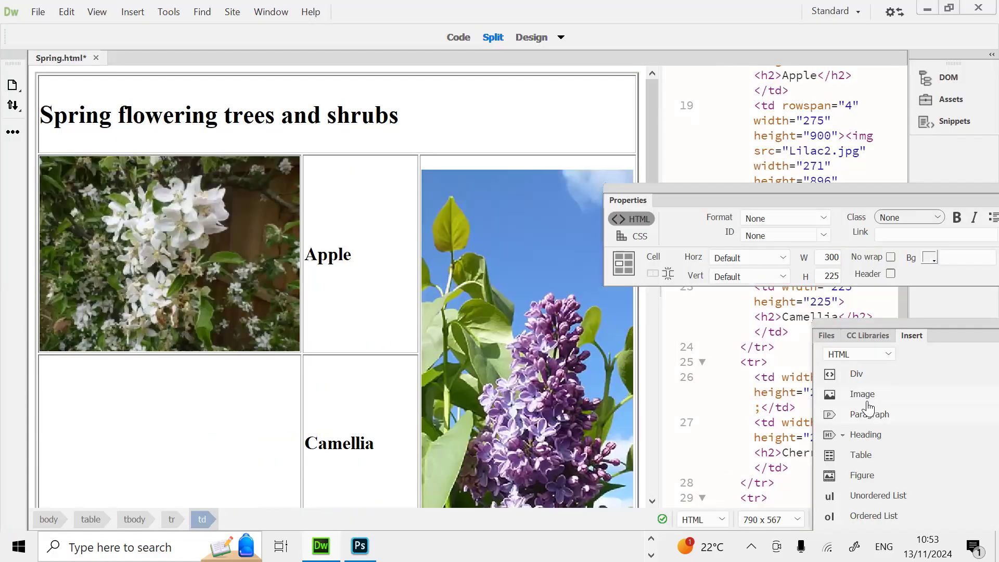
pyautogui.hotkey('ctrl', 'alt', 'i')
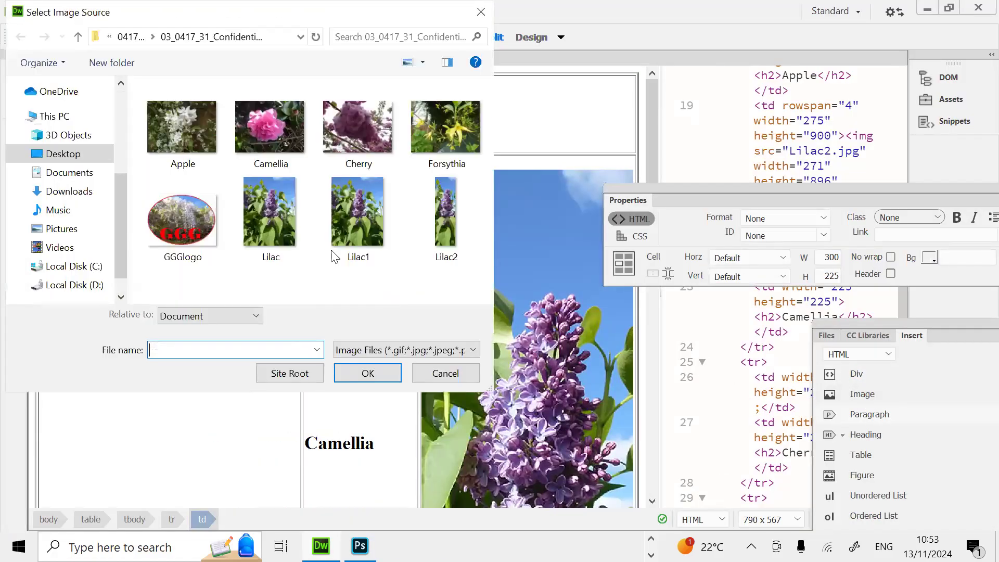
pyautogui.doubleClick(278, 143)
# Step: Insert the Cherry image in cell G and the Forsythia image in cell I, in the first column beside their names
pyautogui.scroll(-3, 241, 238)
pyautogui.scroll(-3, 243, 252)
pyautogui.click(234, 299)
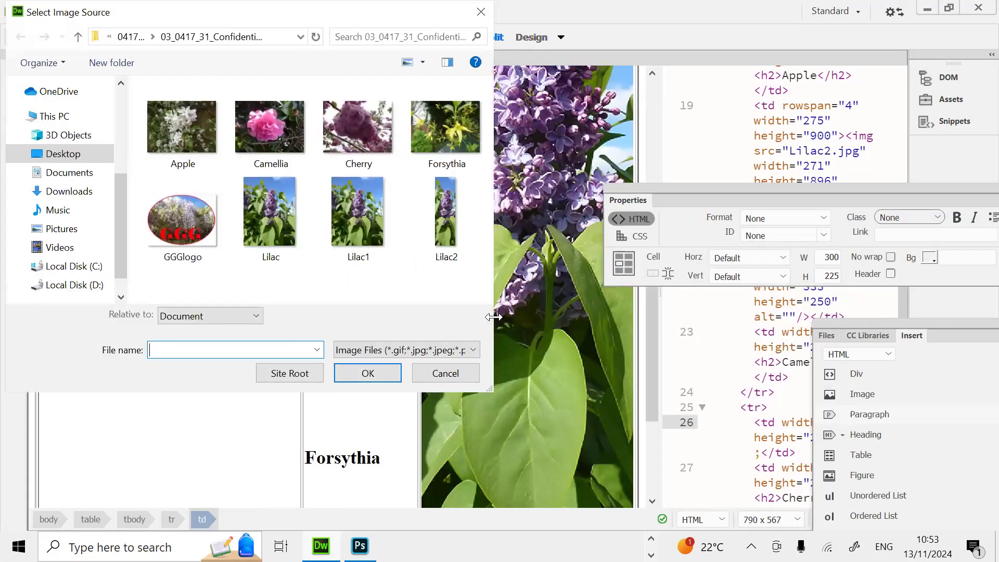
pyautogui.doubleClick(361, 115)
pyautogui.click(248, 346)
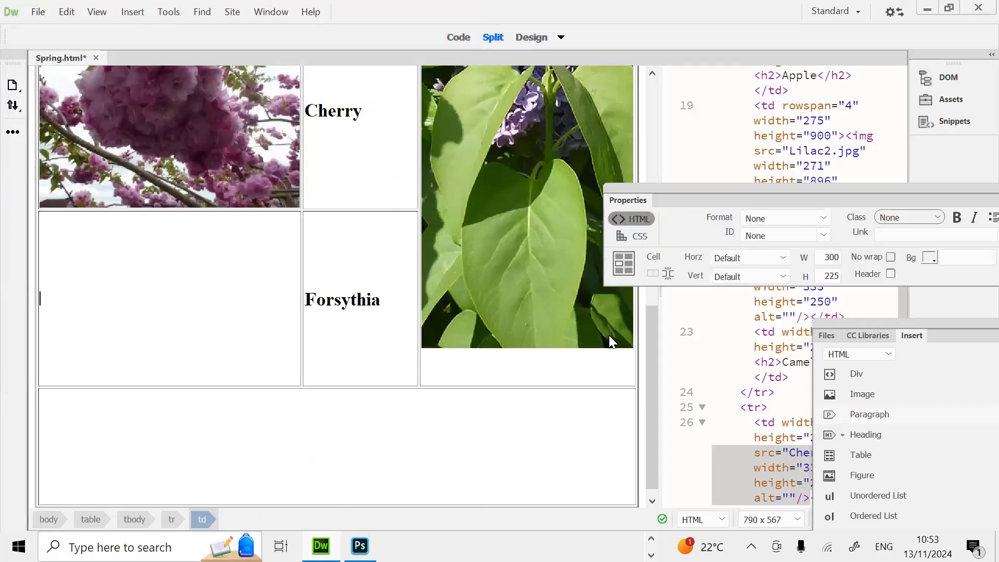
pyautogui.click(841, 394)
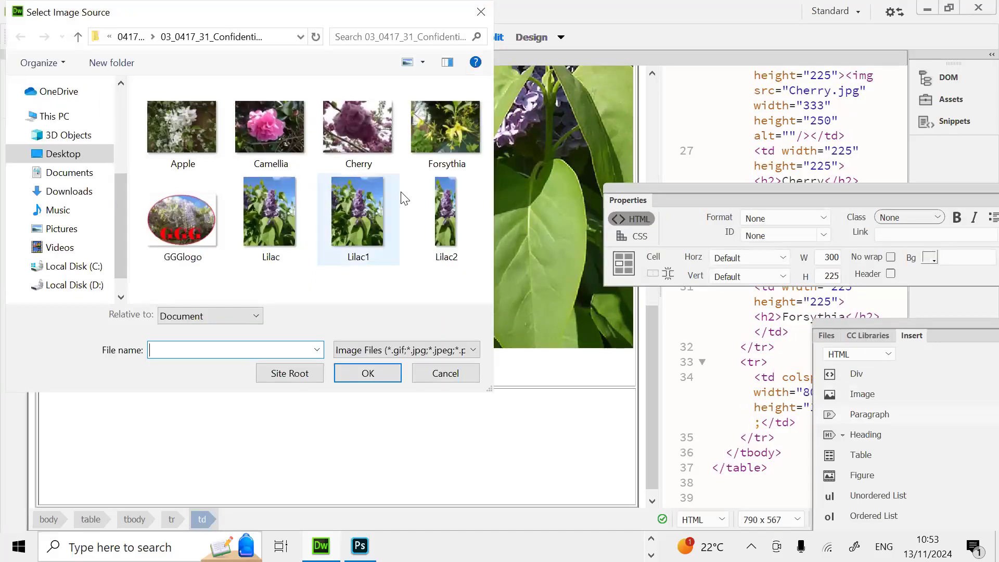
pyautogui.click(455, 136)
pyautogui.doubleClick(455, 136)
pyautogui.click(367, 311)
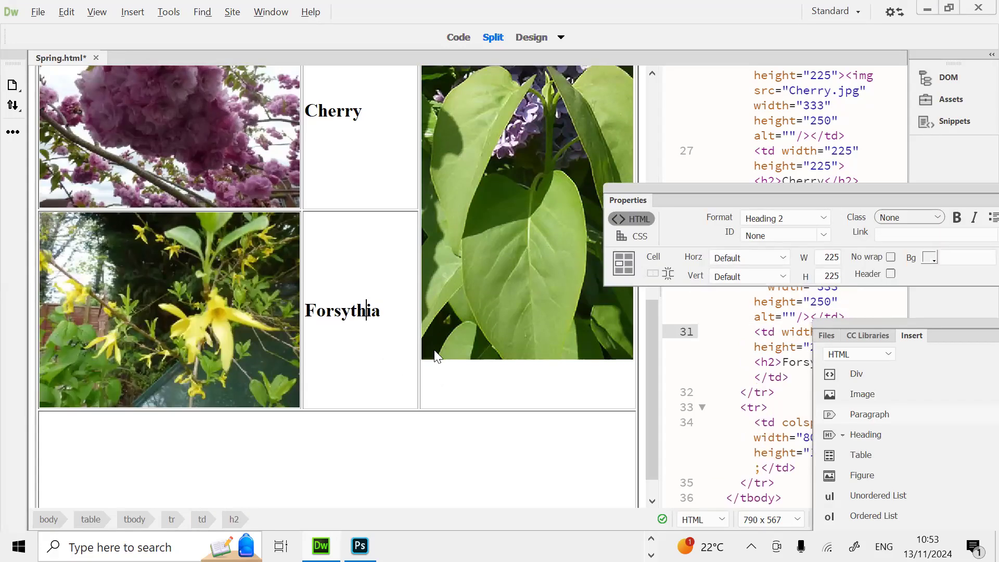
# Step: Review the exam paper's completed cell instructions and the requirements for the cell K text in question 10
pyautogui.hotkey('alt', 'Tab')
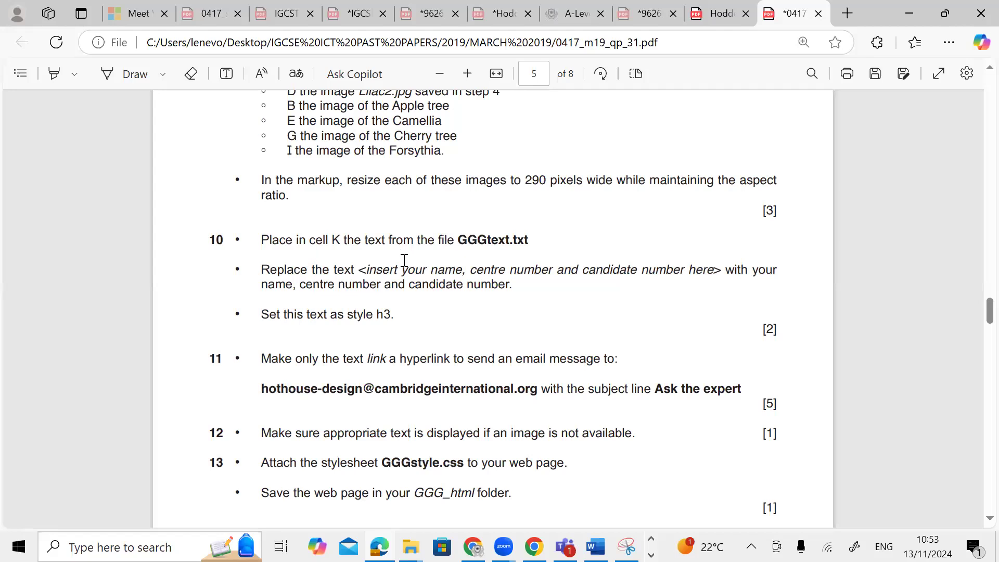
pyautogui.hotkey('alt', 'Tab')
pyautogui.hotkey('alt', 'Tab')
pyautogui.scroll(12, 384, 316)
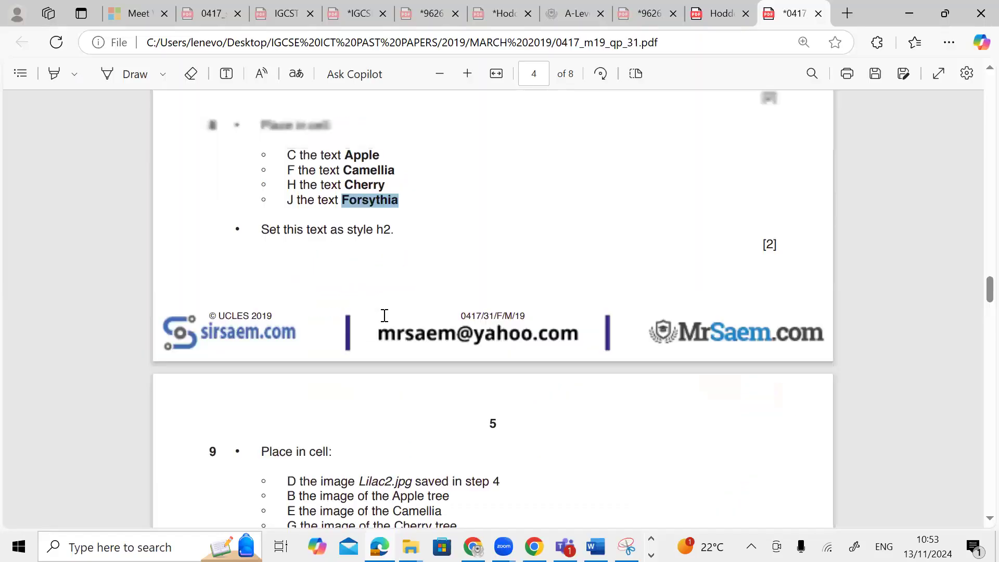
pyautogui.scroll(-12, 384, 316)
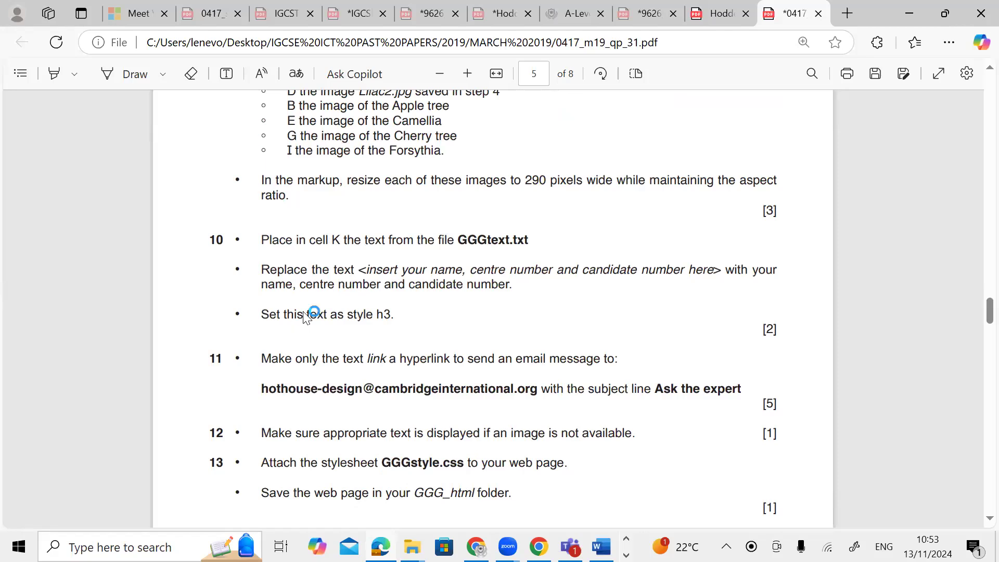
# Step: Copy the entire text of the GGGtext file from Notepad
pyautogui.hotkey('alt', 'Tab')
pyautogui.moveTo(289, 72); pyautogui.dragTo(107, 32)
pyautogui.rightClick(152, 52)
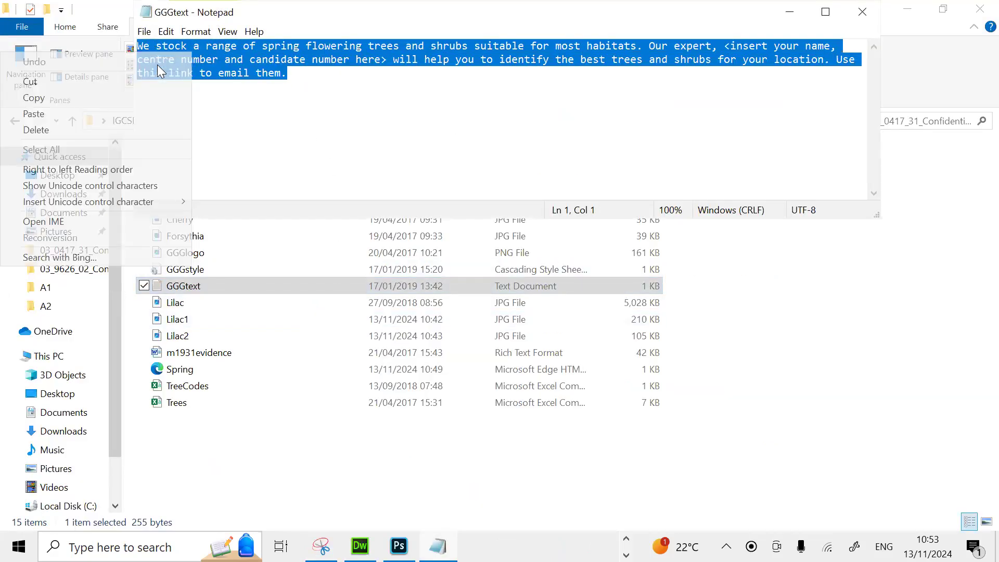
pyautogui.click(150, 98)
pyautogui.click(789, 12)
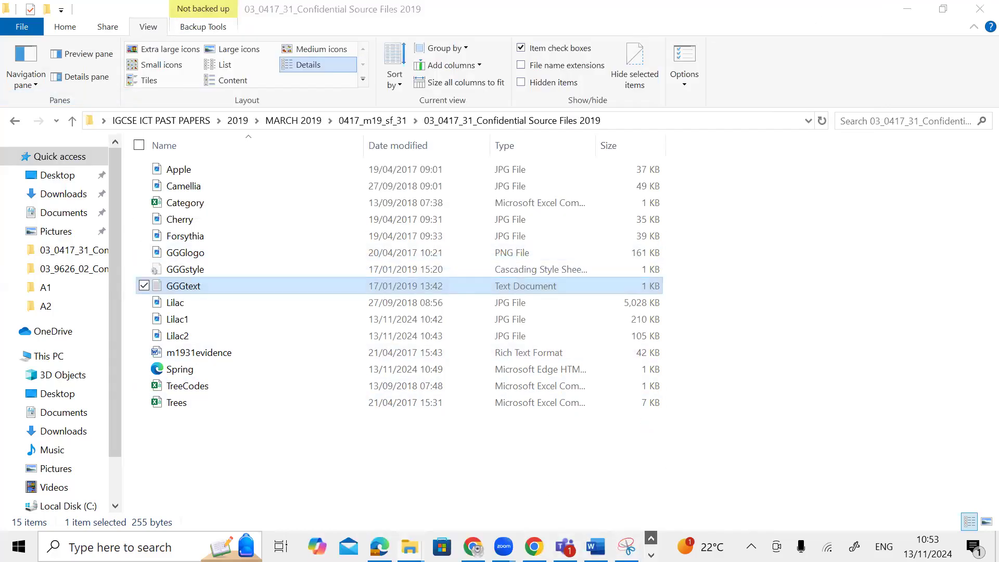
# Step: Switch to Dreamweaver and paste the copied text into cell K, the full-width last row of the table
pyautogui.click(651, 554)
pyautogui.click(321, 546)
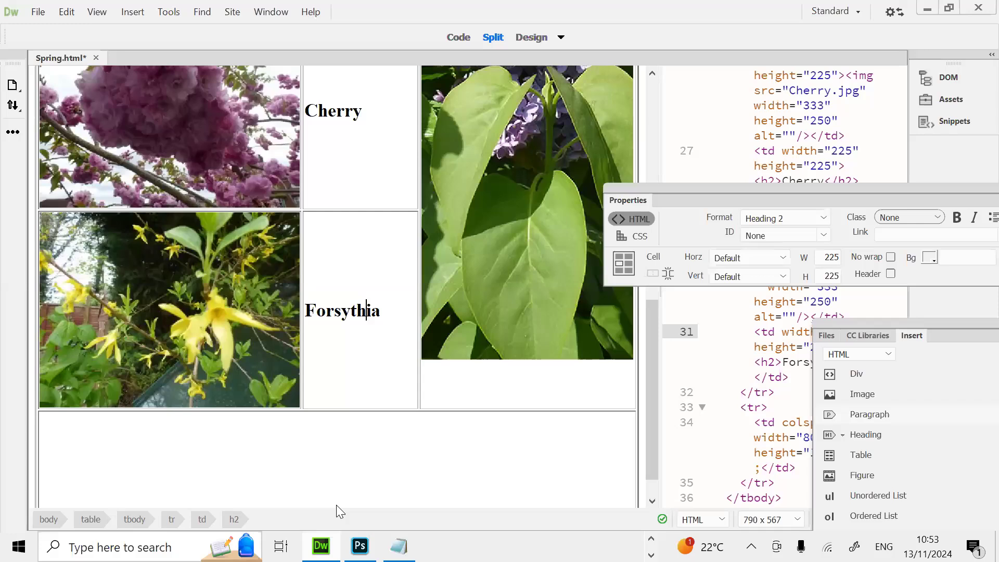
pyautogui.rightClick(306, 441)
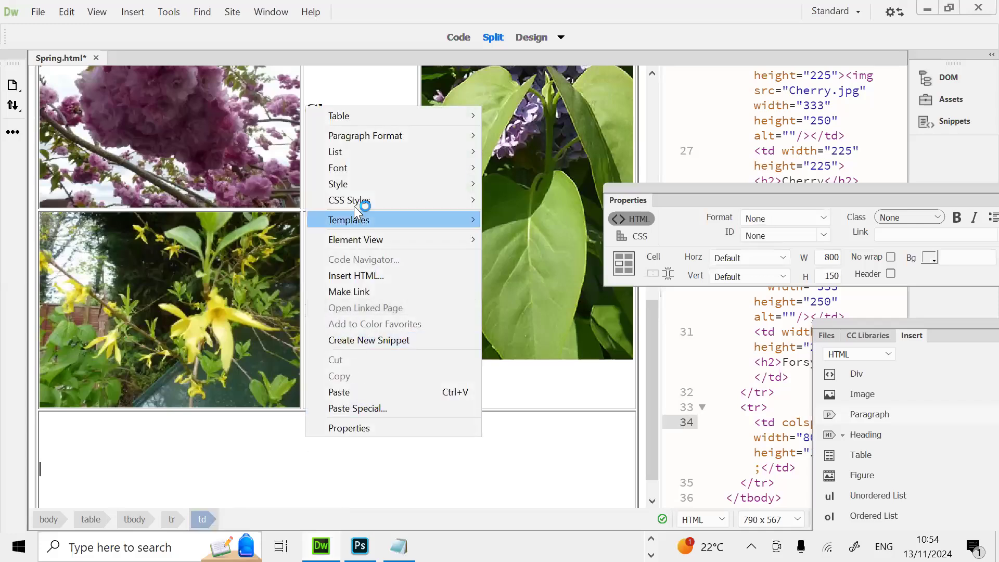
pyautogui.click(339, 392)
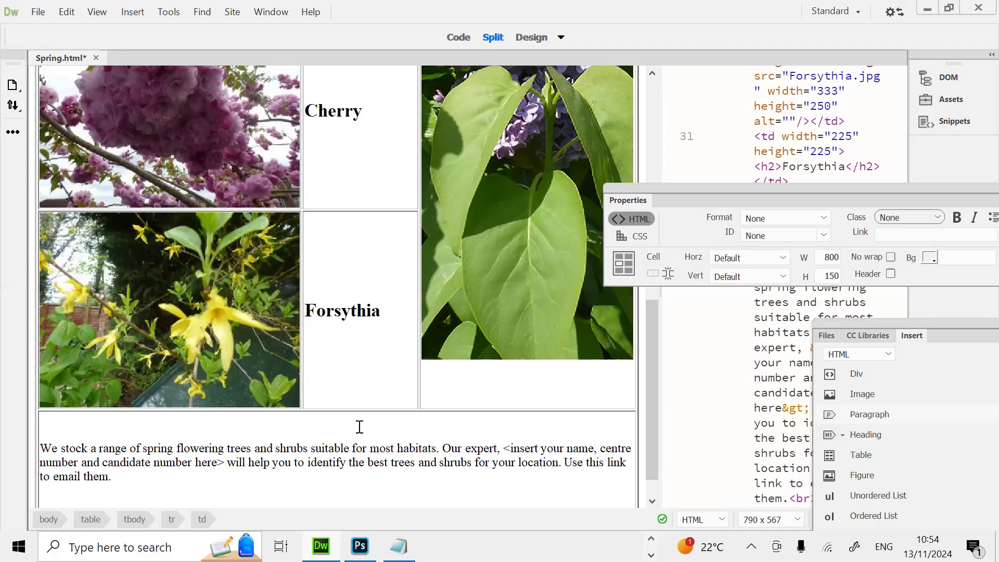
pyautogui.scroll(-1, 360, 425)
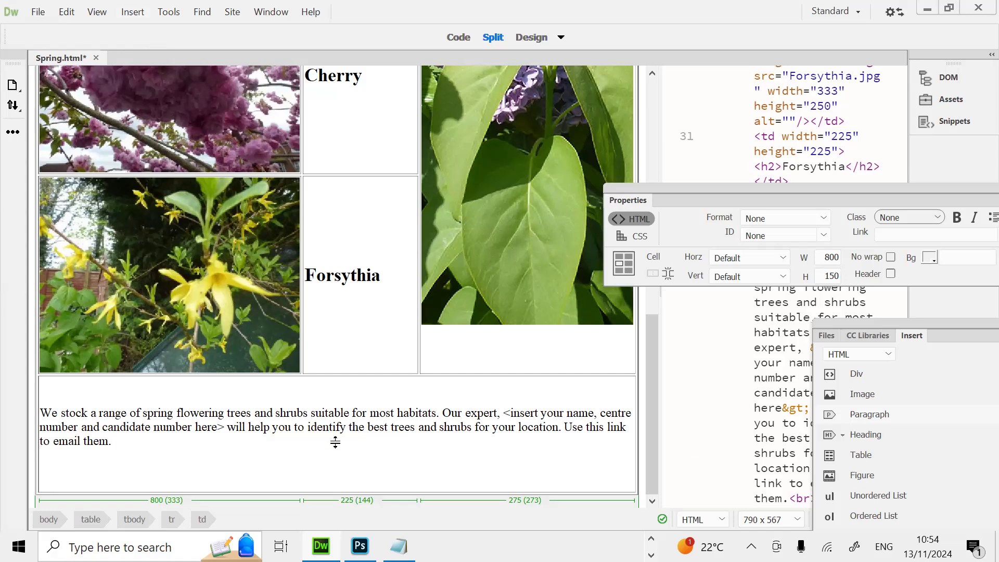
pyautogui.click(363, 455)
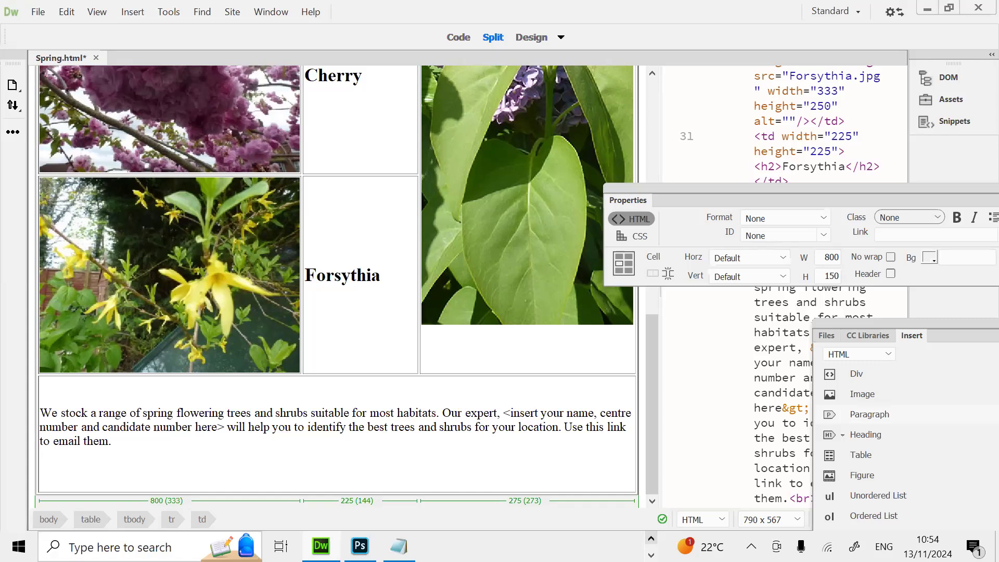
# Step: Format the whole cell K text as Heading 3, as question 10 of the exam paper requires
pyautogui.click(651, 539)
pyautogui.click(379, 546)
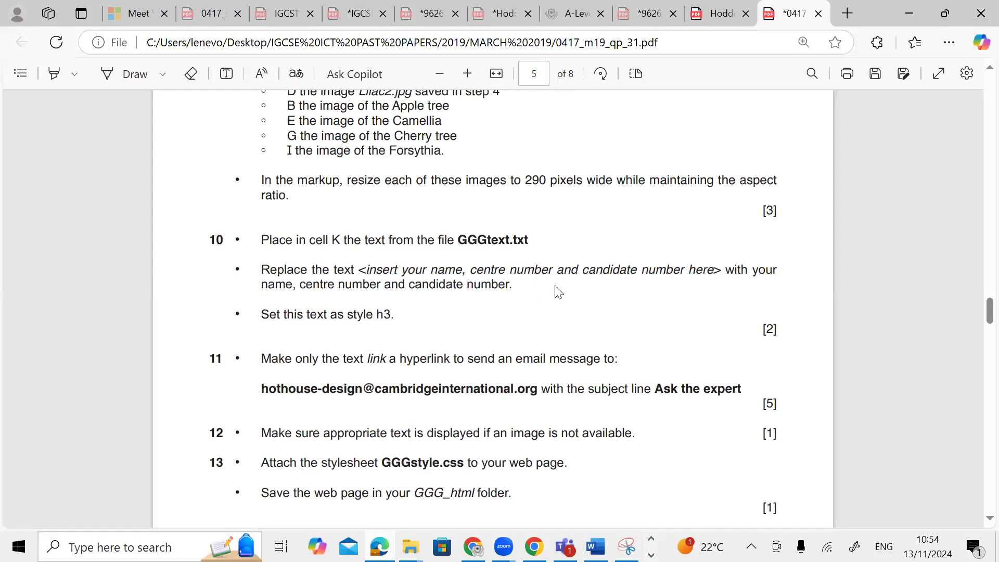
pyautogui.click(651, 539)
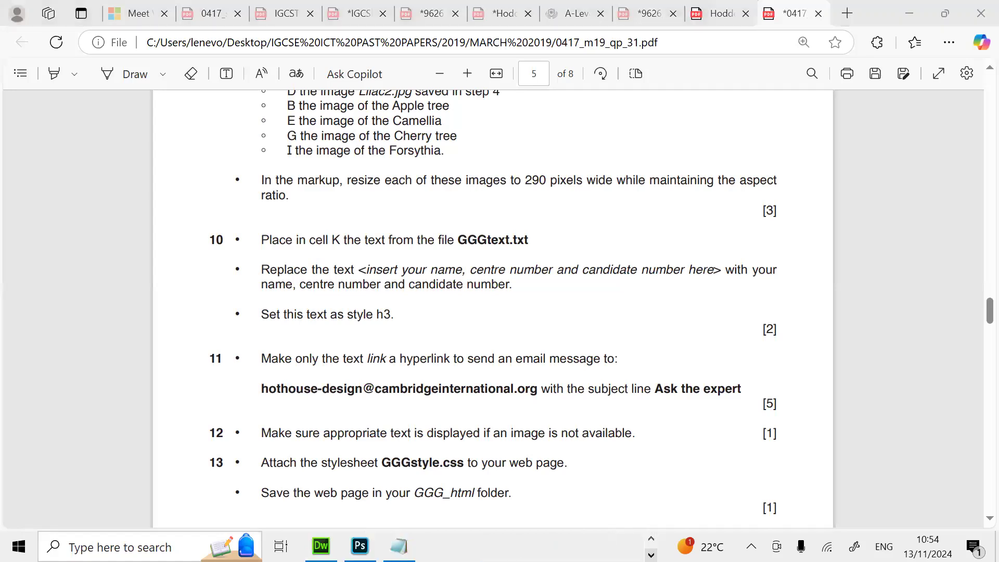
pyautogui.click(399, 419)
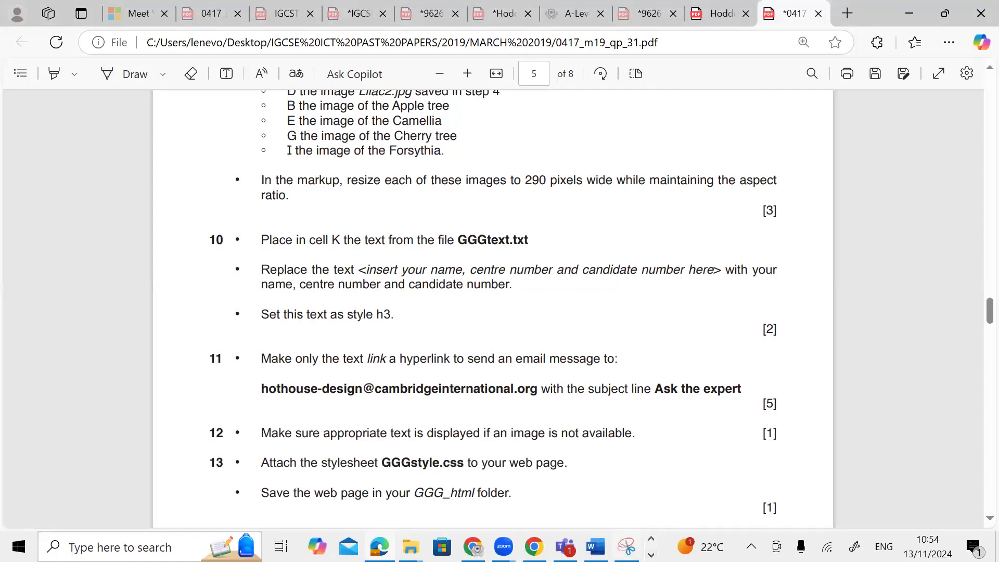
pyautogui.click(651, 555)
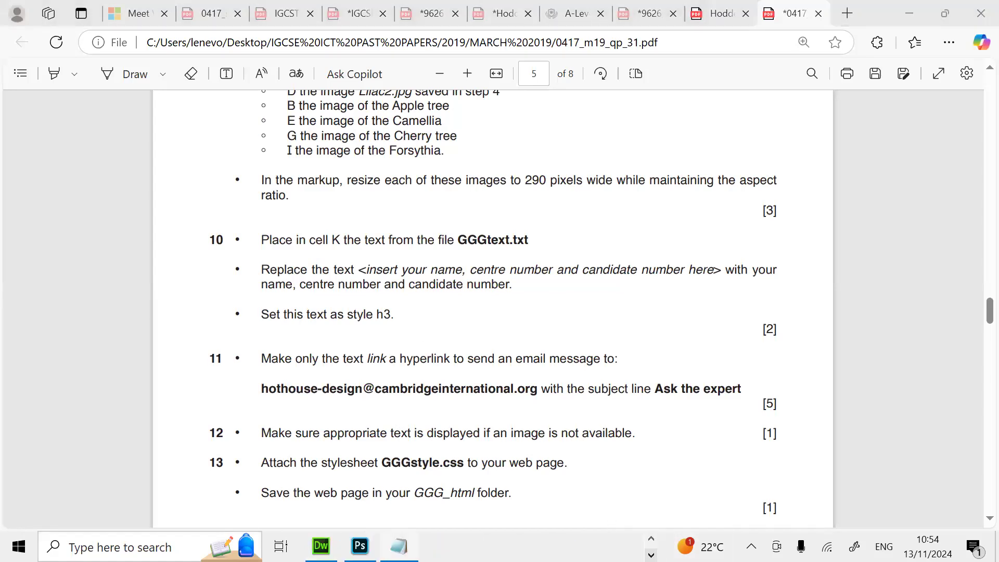
pyautogui.click(321, 546)
pyautogui.click(367, 423)
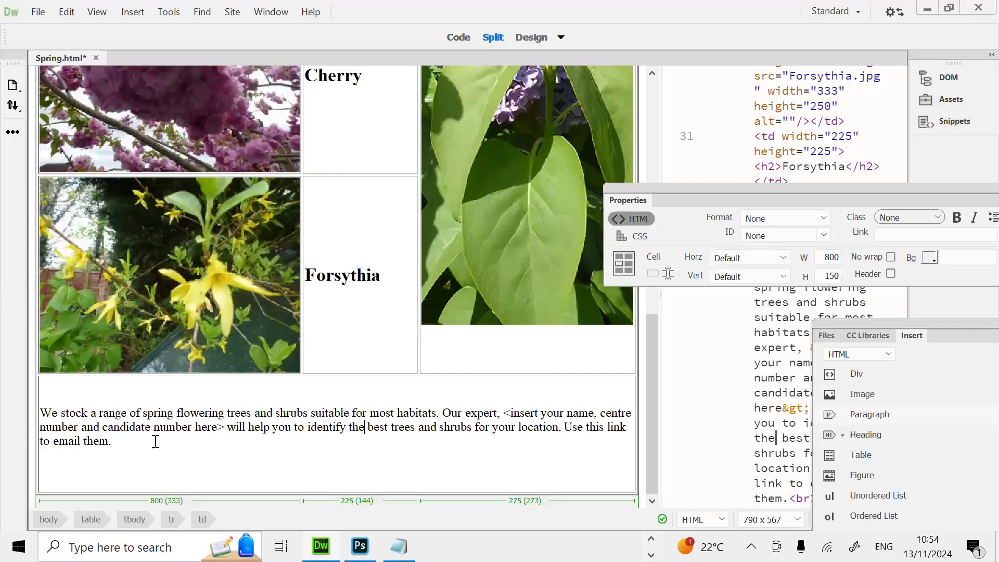
pyautogui.moveTo(504, 416); pyautogui.dragTo(618, 417)
pyautogui.tripleClick(140, 446)
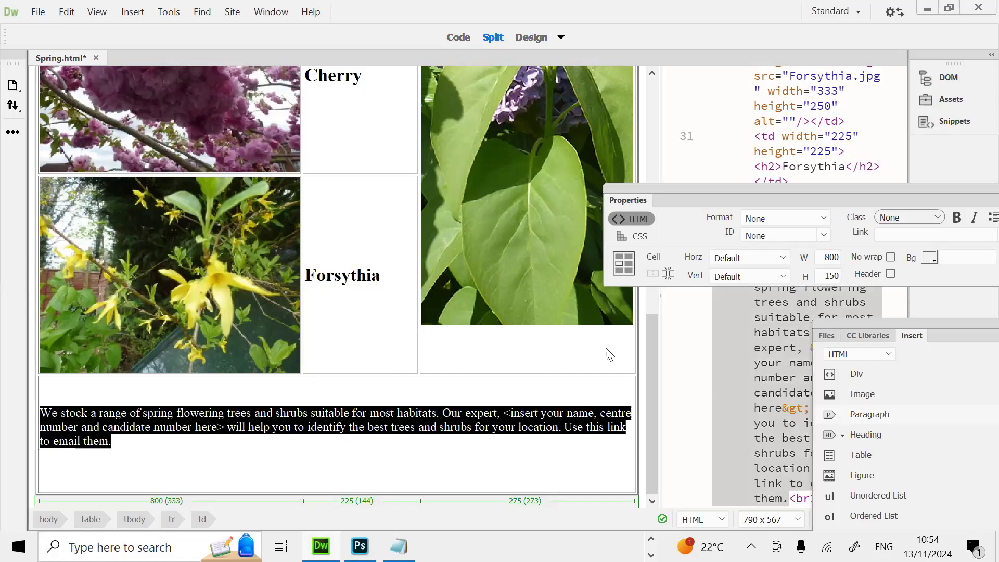
pyautogui.click(771, 257)
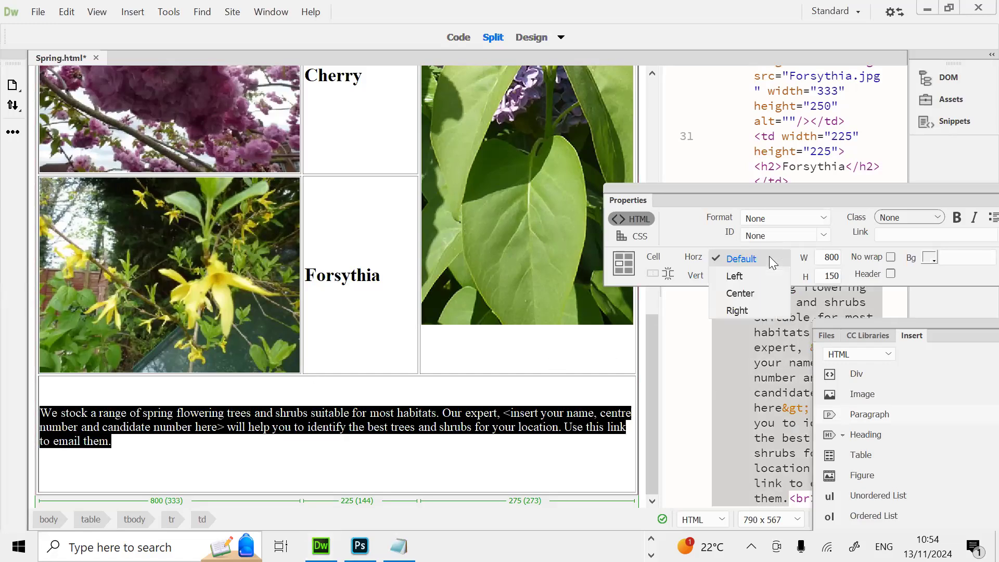
pyautogui.click(784, 225)
pyautogui.click(787, 219)
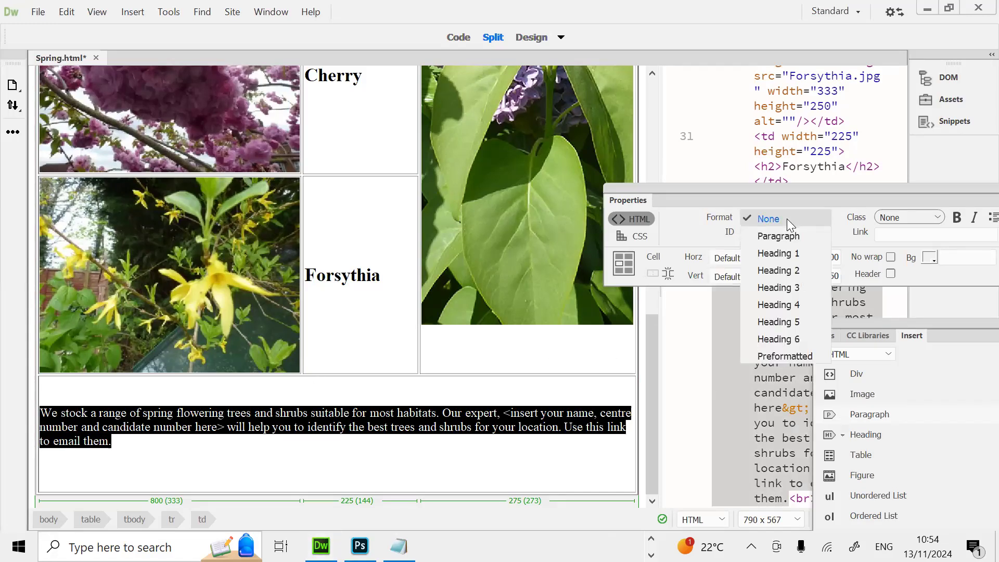
pyautogui.click(791, 288)
# Step: Check question 11 of the exam paper, select only the word "link" in cell K and open its hyperlink address for editing
pyautogui.hotkey('alt', 'Tab')
pyautogui.scroll(-1, 369, 405)
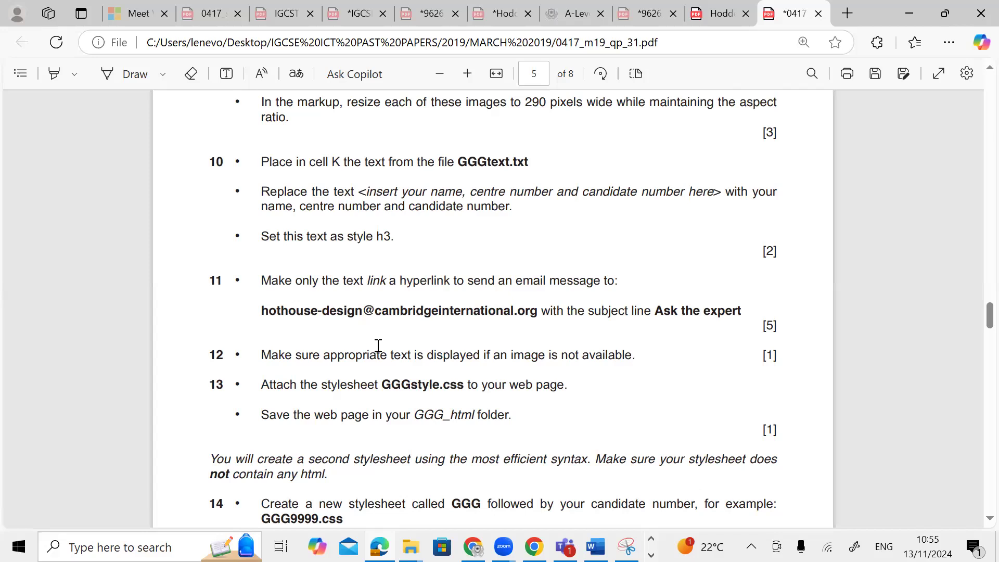
pyautogui.press('alt')
pyautogui.hotkey('alt', 'Tab')
pyautogui.click(316, 451)
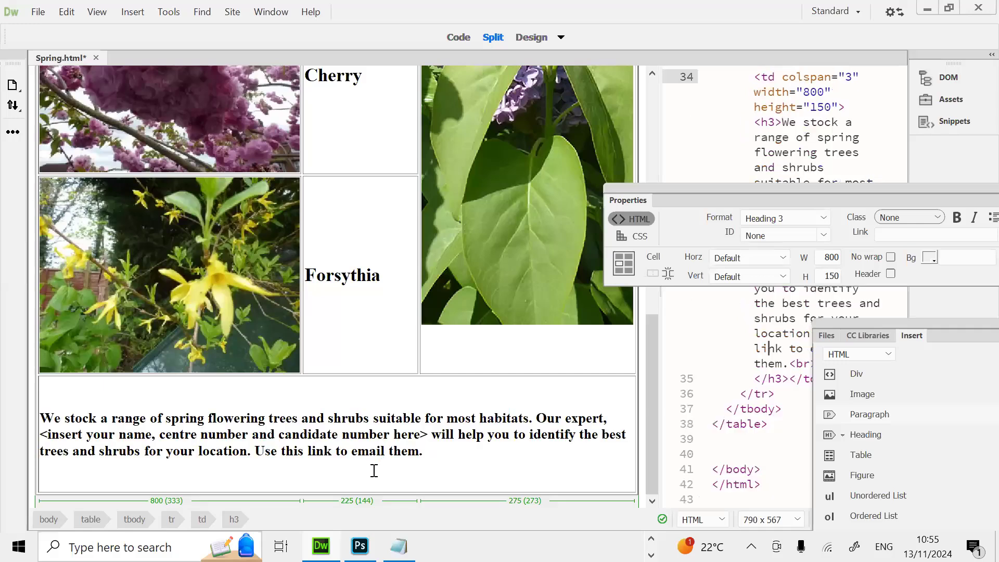
pyautogui.moveTo(310, 451); pyautogui.dragTo(306, 451)
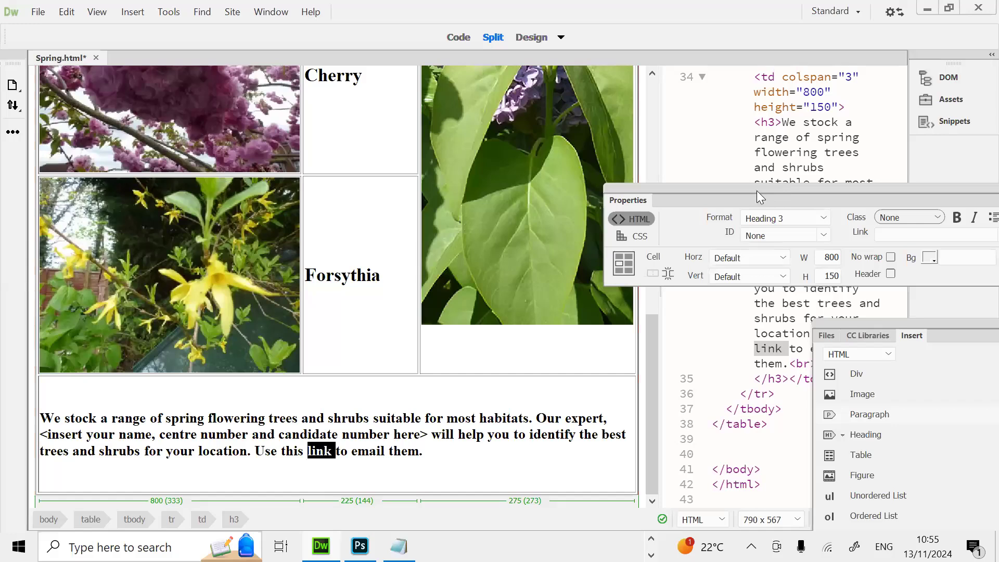
pyautogui.moveTo(758, 191); pyautogui.dragTo(262, 188)
pyautogui.click(388, 231)
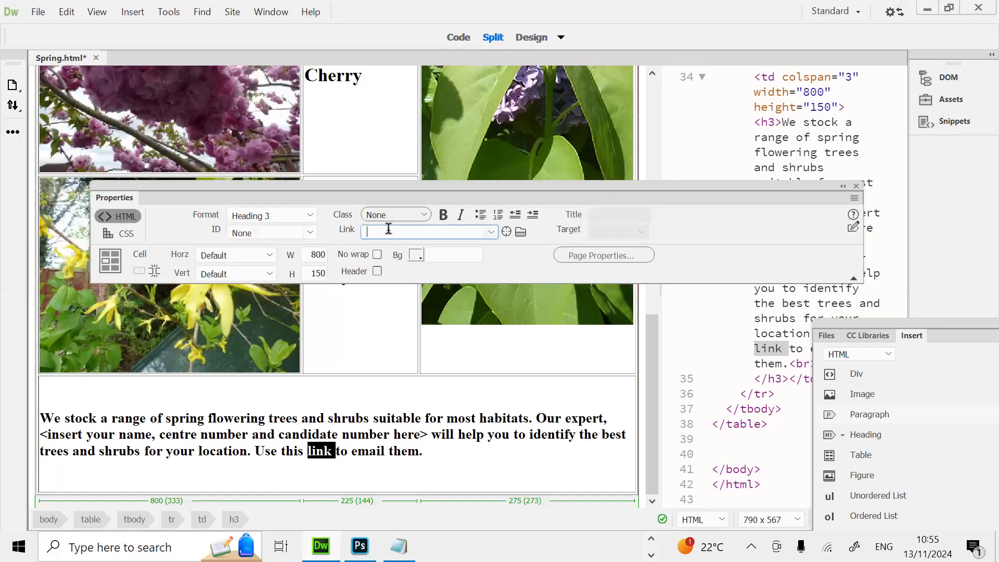
# Step: Switch to the exam paper and copy the e-mail address given in question 11
pyautogui.hotkey('alt', 'Tab')
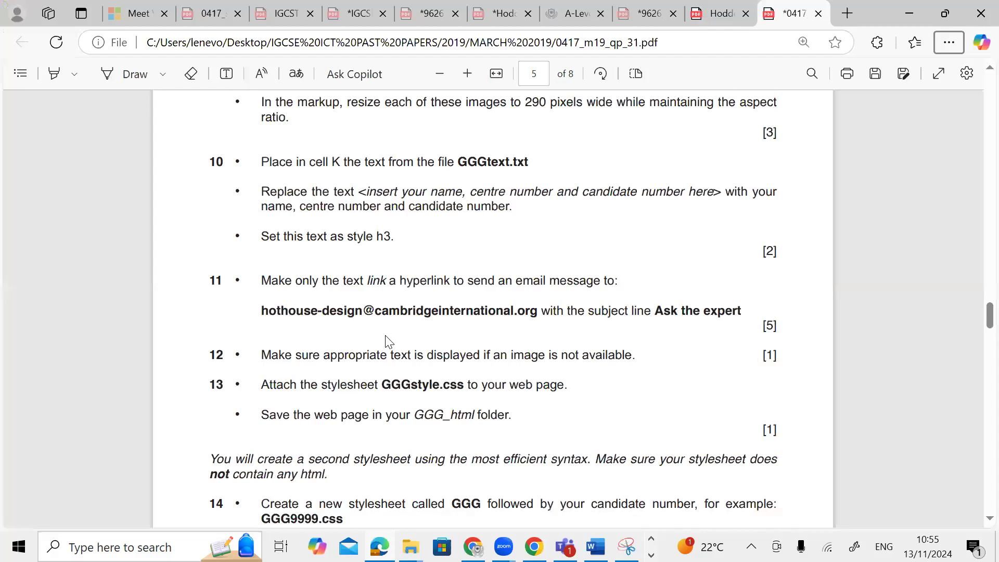
pyautogui.click(540, 312)
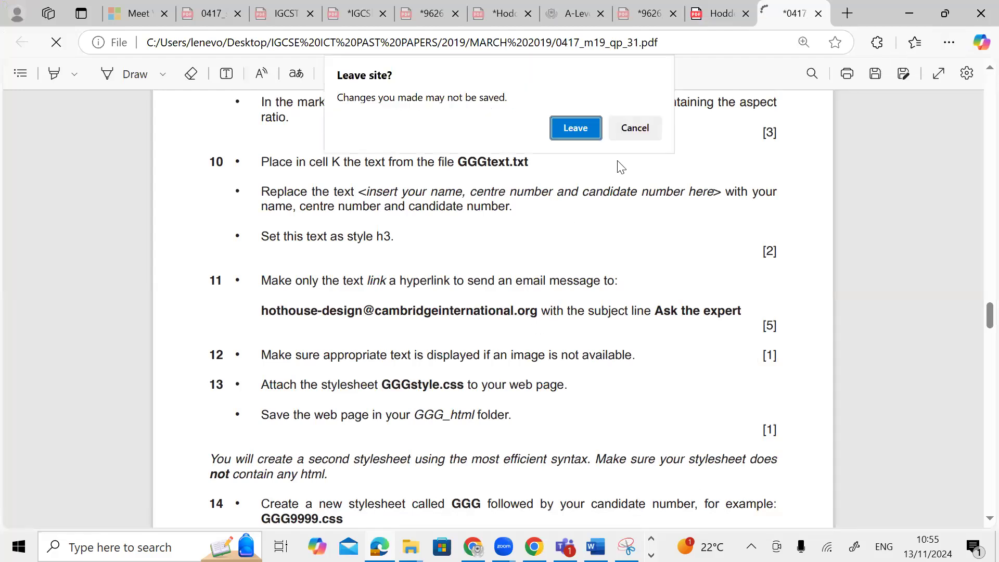
pyautogui.click(635, 128)
pyautogui.moveTo(550, 311); pyautogui.dragTo(241, 312)
pyautogui.press('super+c')
pyautogui.rightClick(271, 315)
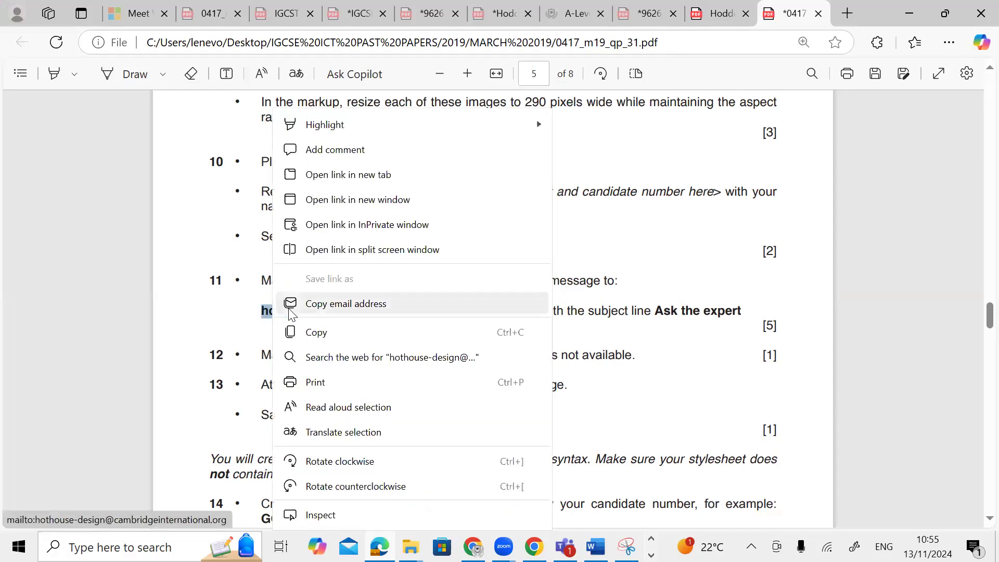
pyautogui.click(291, 332)
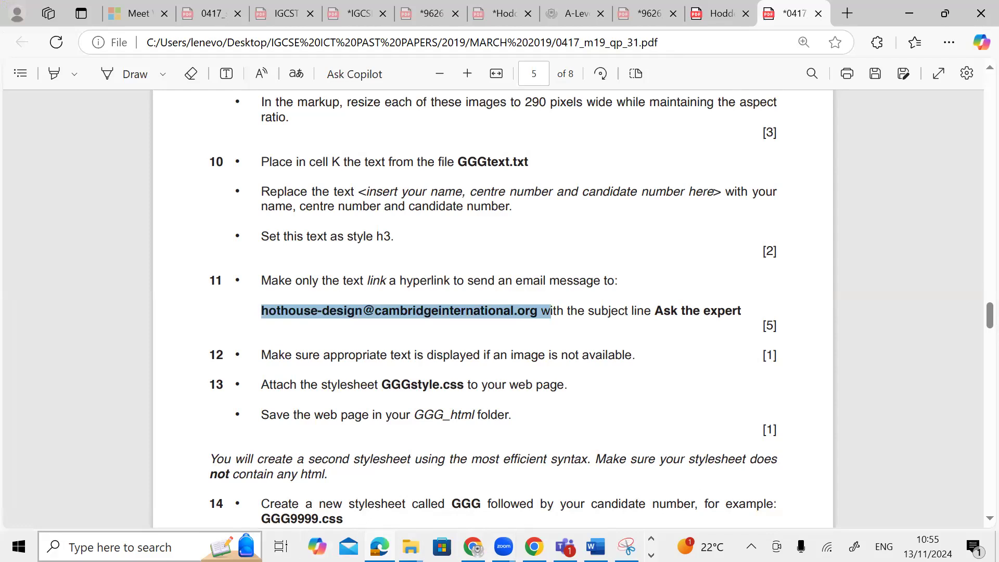
# Step: Open a blank Notepad document and paste the copied e-mail address into it
pyautogui.click(119, 547)
pyautogui.write('n')
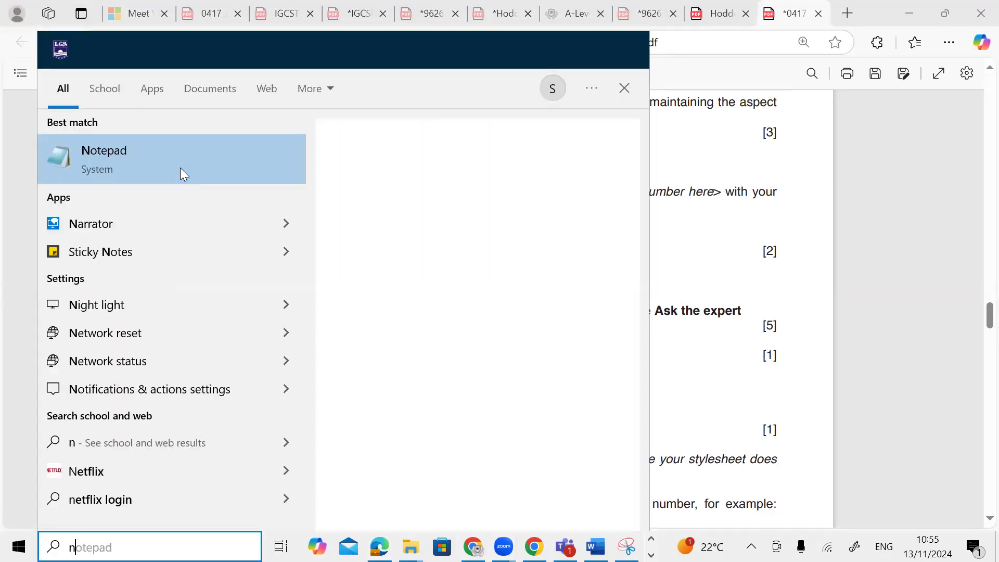
pyautogui.click(180, 167)
pyautogui.rightClick(295, 107)
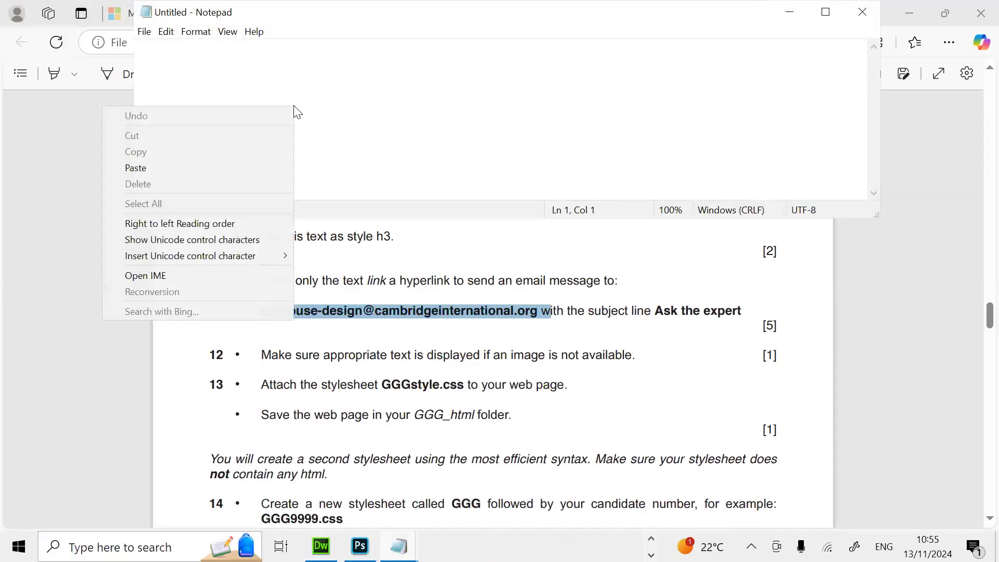
pyautogui.click(364, 104)
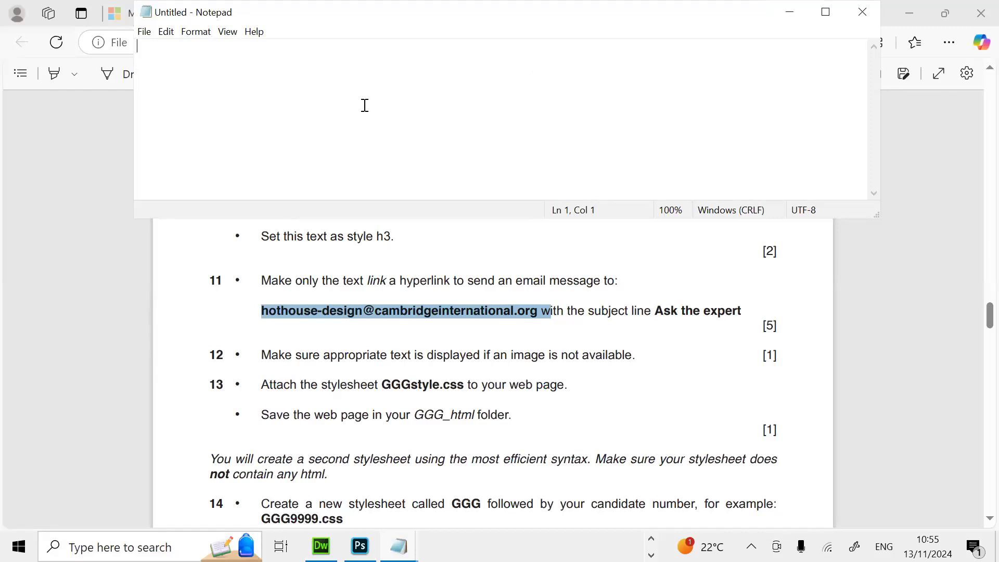
pyautogui.press('alt')
pyautogui.click(368, 103)
pyautogui.rightClick(192, 105)
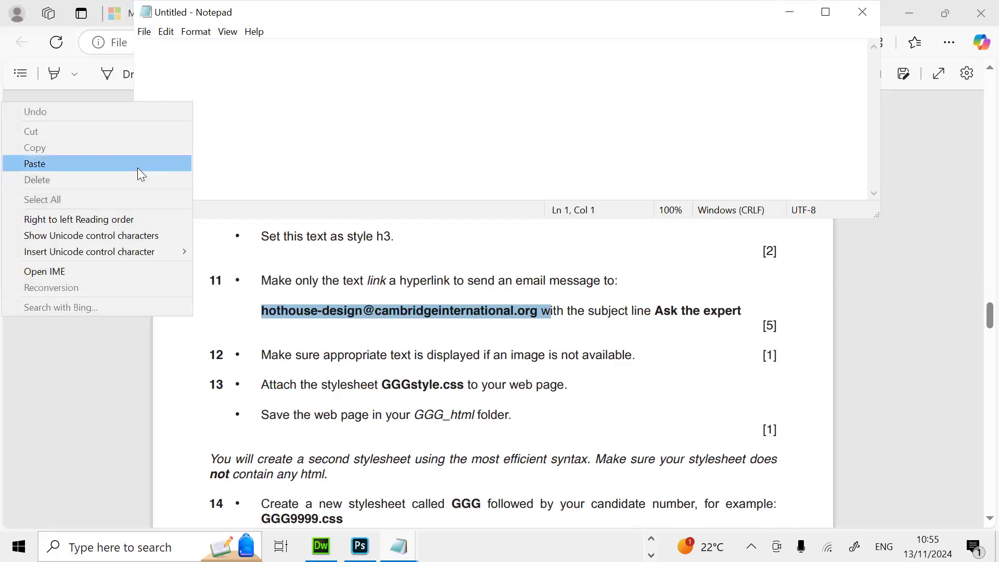
pyautogui.click(139, 166)
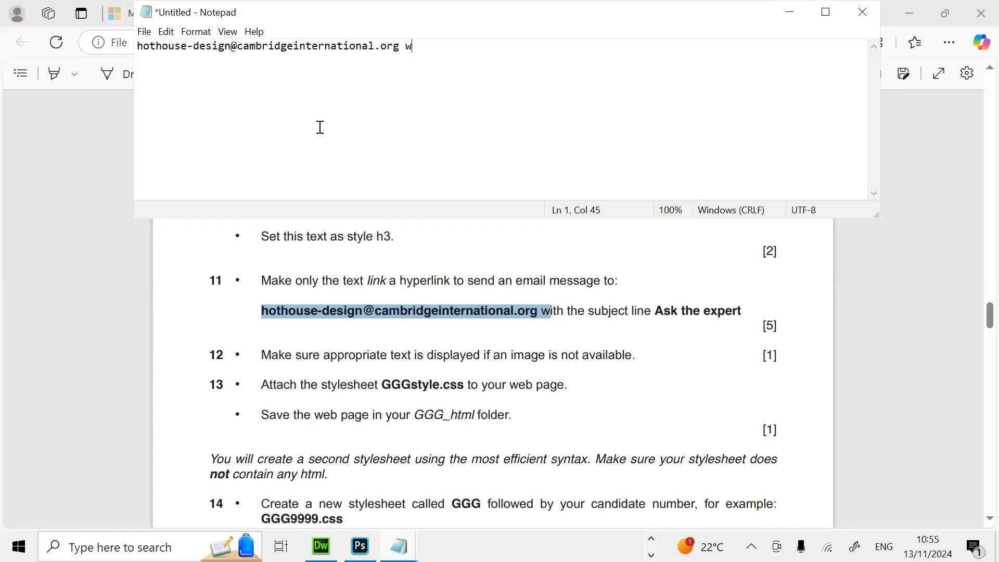
# Step: Remove the stray " w" after the pasted e-mail address and put mailto: in front of it
pyautogui.keyDown('ctrl'); pyautogui.scroll(6, 320, 127); pyautogui.keyUp('ctrl')
pyautogui.click(636, 57)
pyautogui.press('BackSpace')
pyautogui.press('BackSpace')
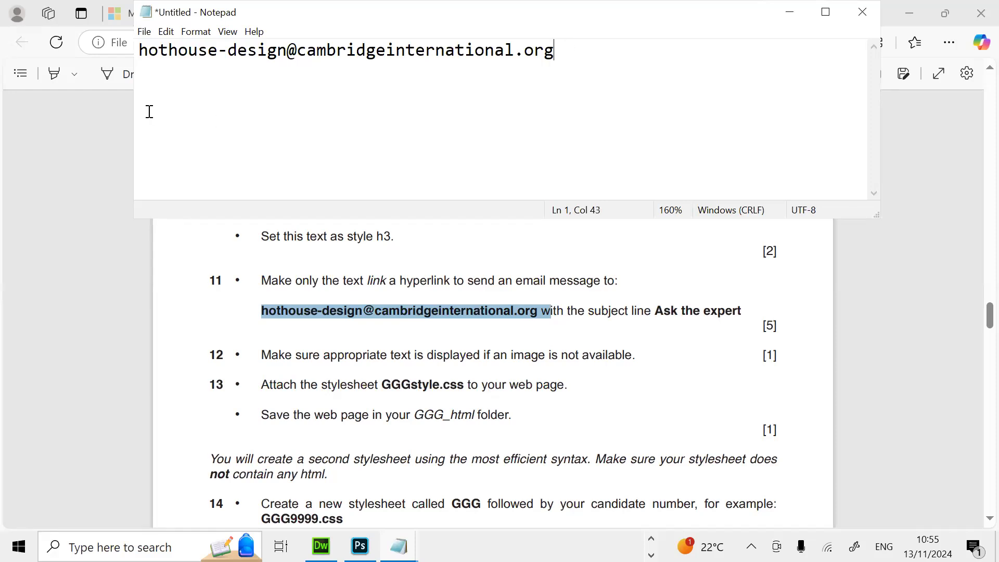
pyautogui.click(143, 50)
pyautogui.write('mailto:')
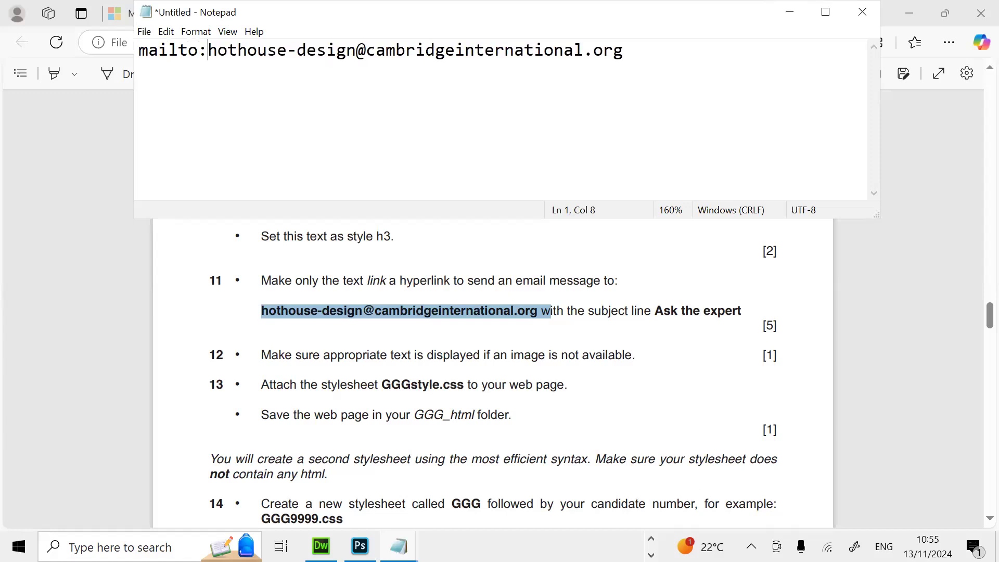
# Step: Append ?subject="Ask the Expert" to the end of the mailto address
pyautogui.click(657, 51)
pyautogui.write('?subject=')
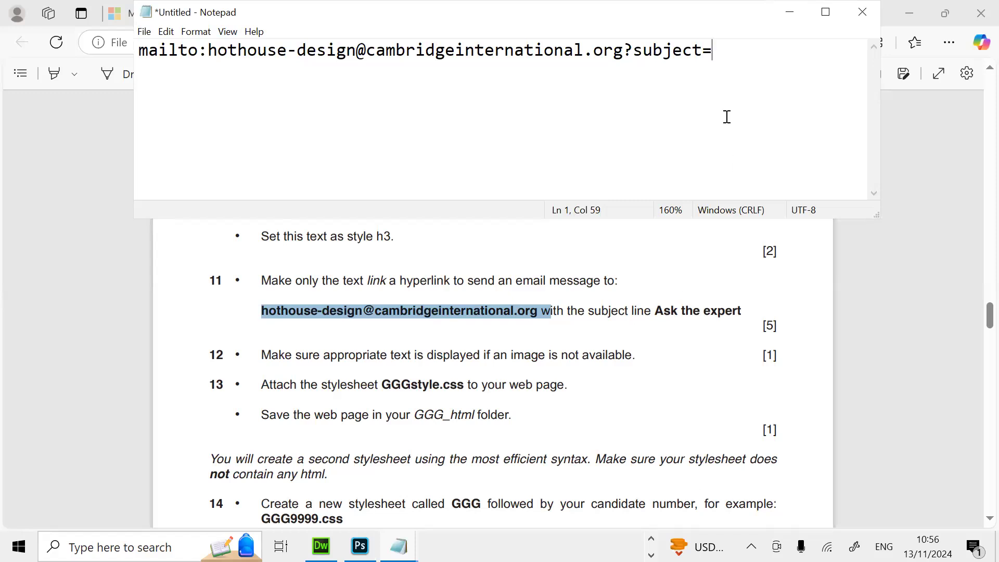
pyautogui.write('"Ask the Ex')
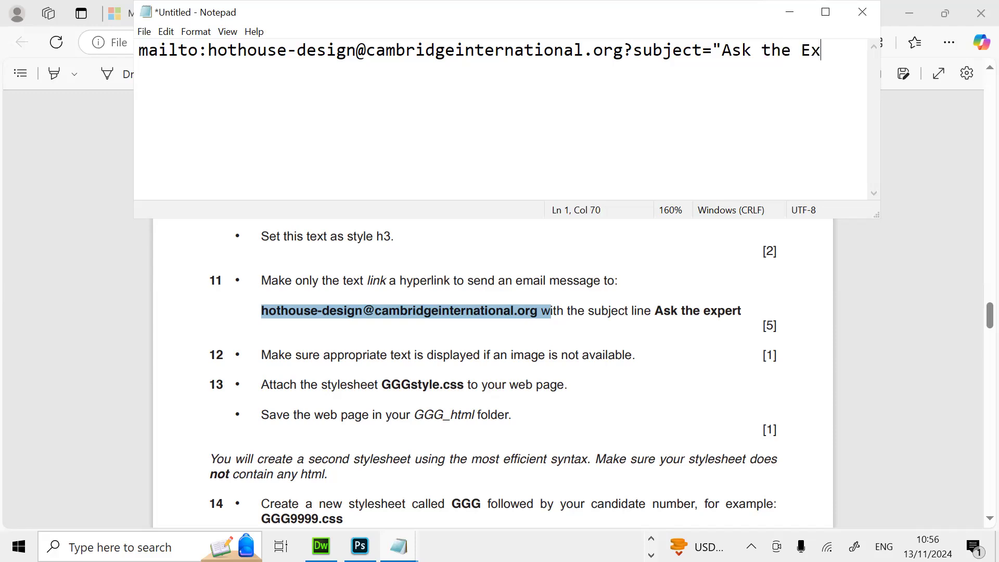
pyautogui.write('pert"')
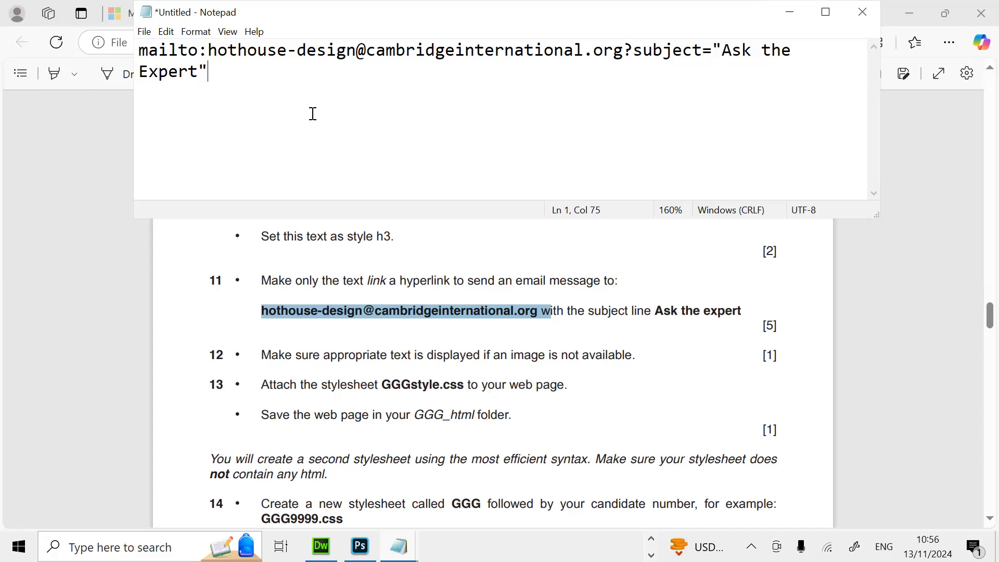
# Step: Copy the complete mailto link with its subject line from Notepad
pyautogui.hotkey('ctrl', 'a')
pyautogui.rightClick(169, 63)
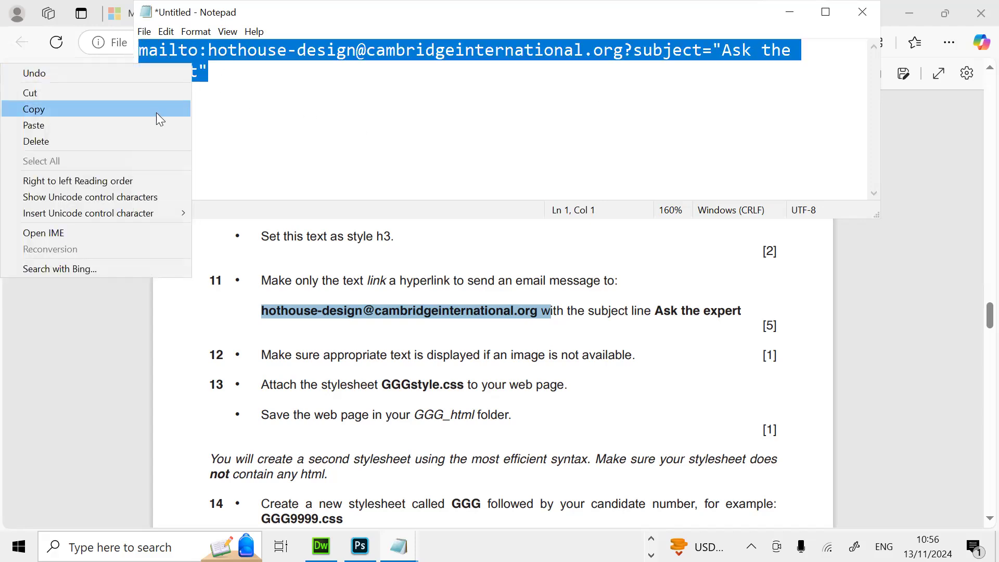
pyautogui.click(154, 111)
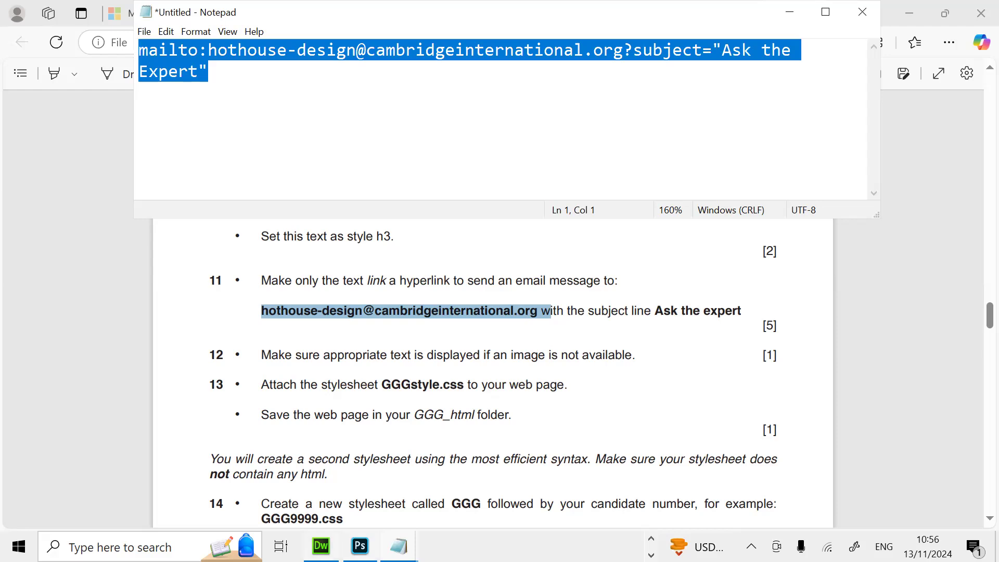
# Step: Switch to Dreamweaver and paste the copied mailto address with its subject as the hyperlink of the word "link" in cell K
pyautogui.hotkey('alt', 'Tab')
pyautogui.click(407, 232)
pyautogui.rightClick(407, 232)
pyautogui.click(363, 298)
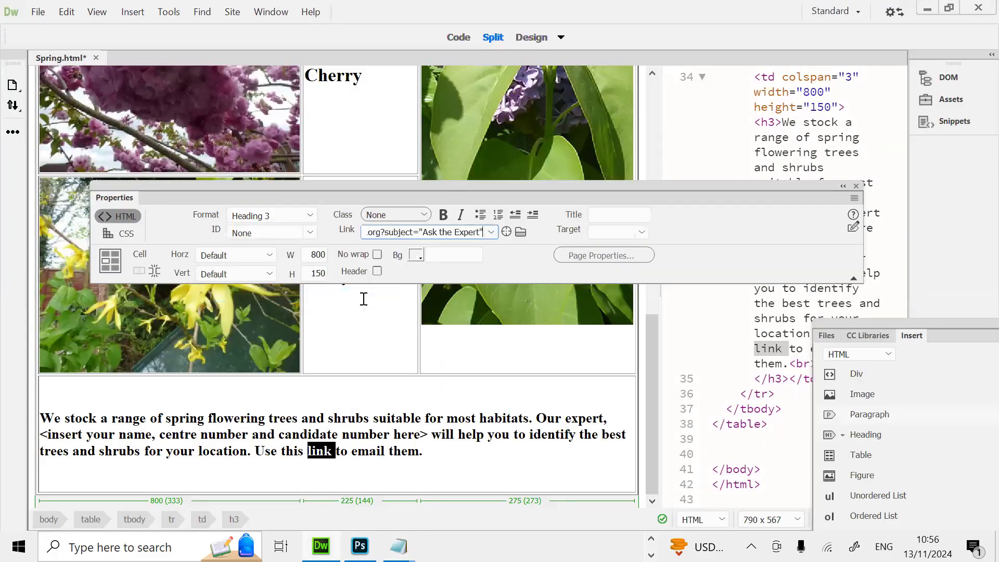
pyautogui.press('Return')
pyautogui.click(369, 451)
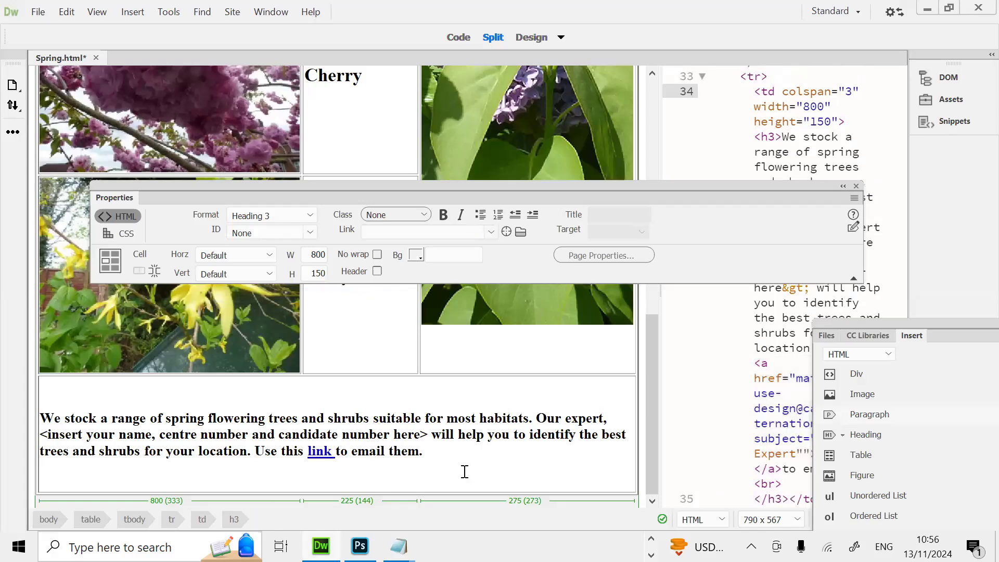
# Step: Review tasks 12 to 14 in the exam paper in Edge, return to Dreamweaver and open CSS Designer over the page
pyautogui.click(651, 539)
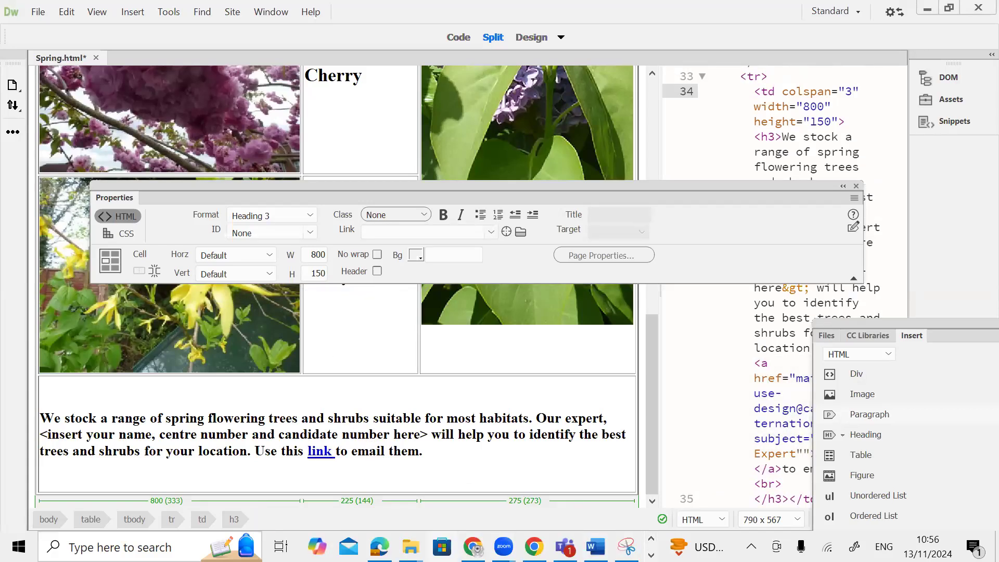
pyautogui.click(379, 547)
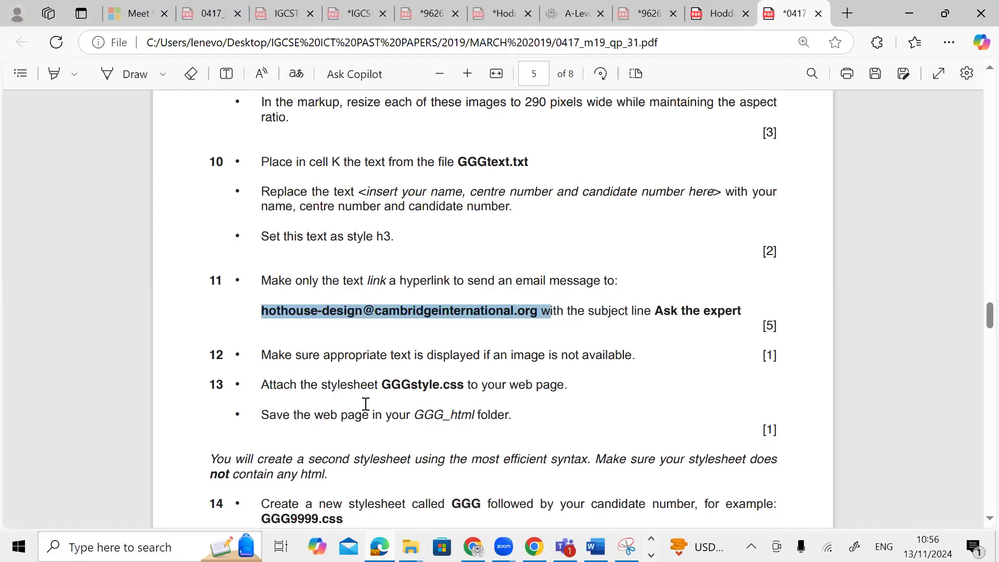
pyautogui.scroll(-3, 367, 404)
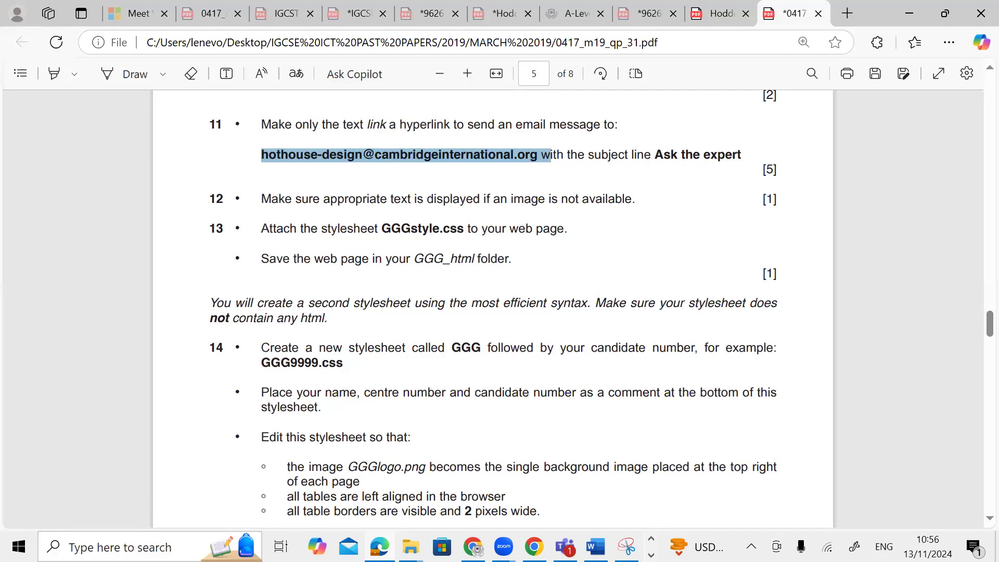
pyautogui.click(651, 538)
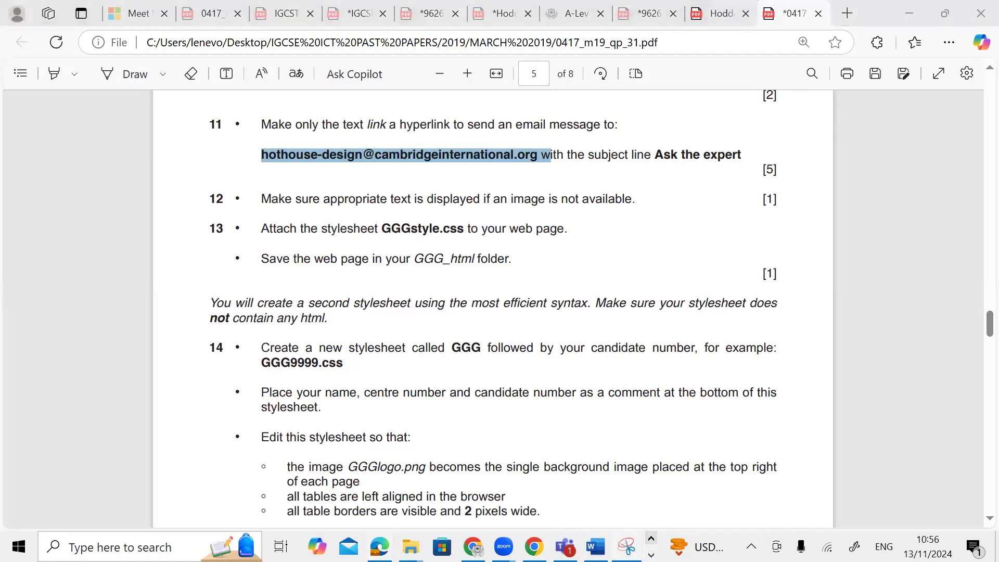
pyautogui.click(651, 555)
pyautogui.click(321, 547)
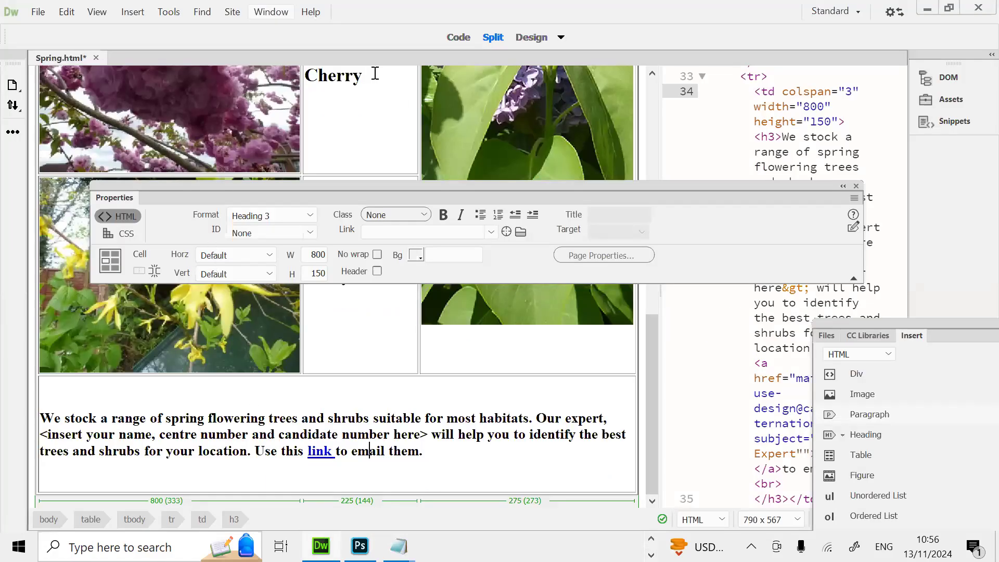
pyautogui.click(276, 16)
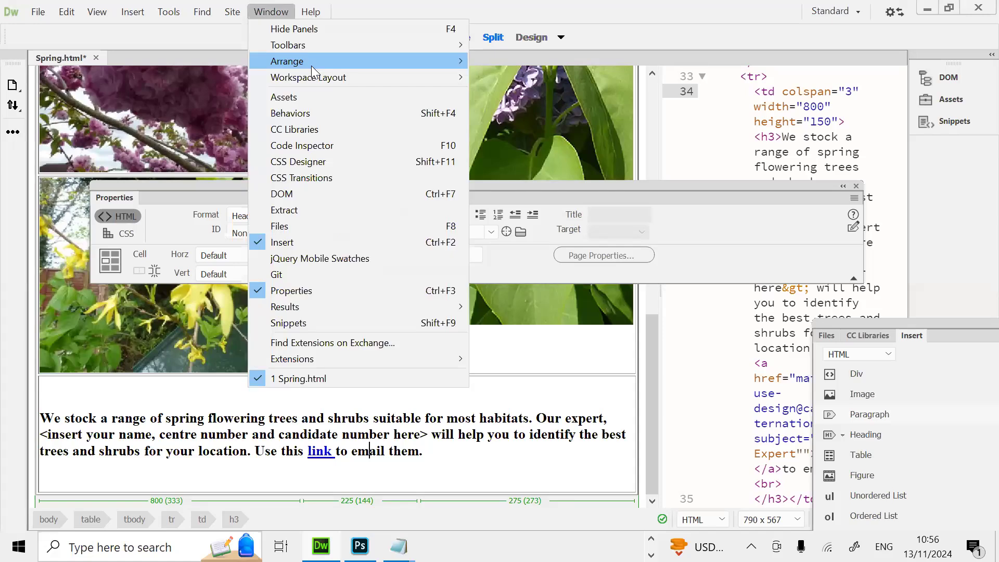
pyautogui.click(327, 162)
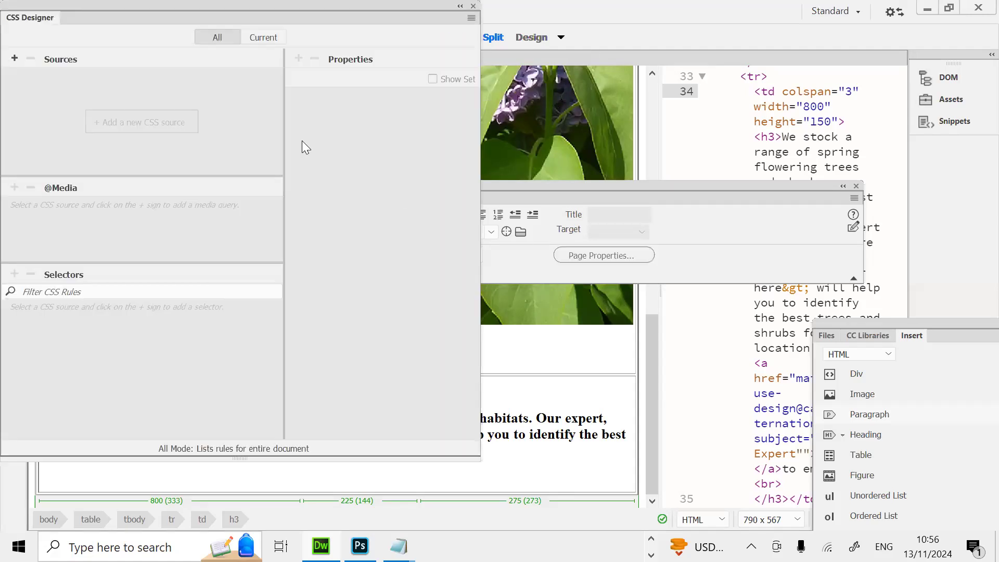
pyautogui.moveTo(196, 27); pyautogui.dragTo(406, 50)
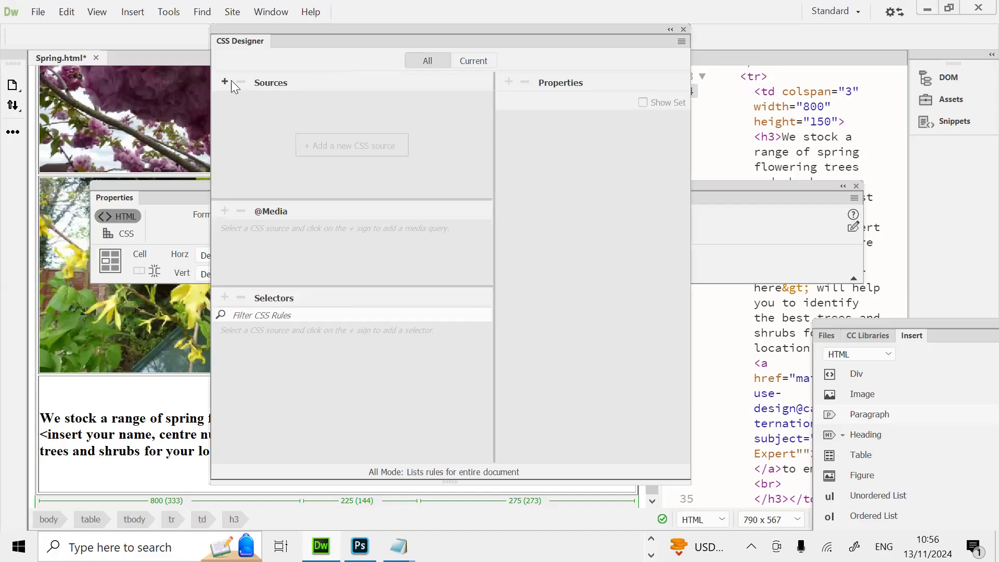
# Step: Attach the existing stylesheet GGGstyle.css to Spring.html as a link and move CSS Designer aside to uncover the page
pyautogui.click(224, 81)
pyautogui.click(248, 116)
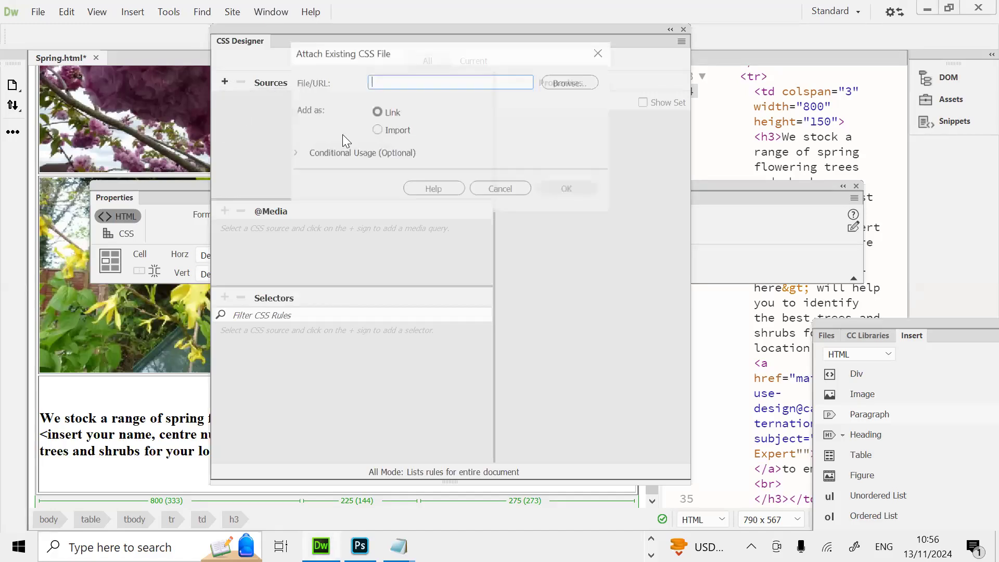
pyautogui.click(562, 84)
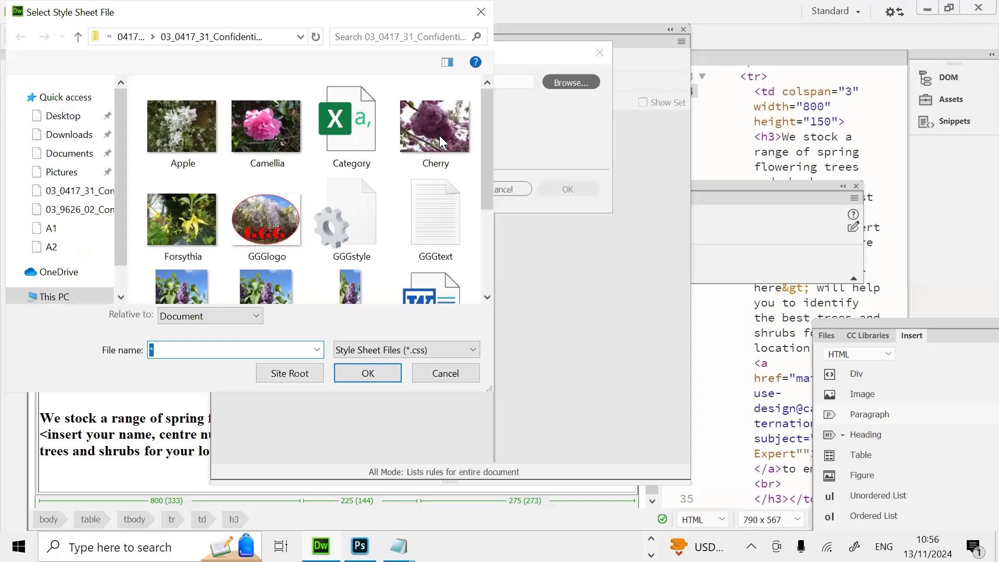
pyautogui.moveTo(483, 177); pyautogui.dragTo(487, 207)
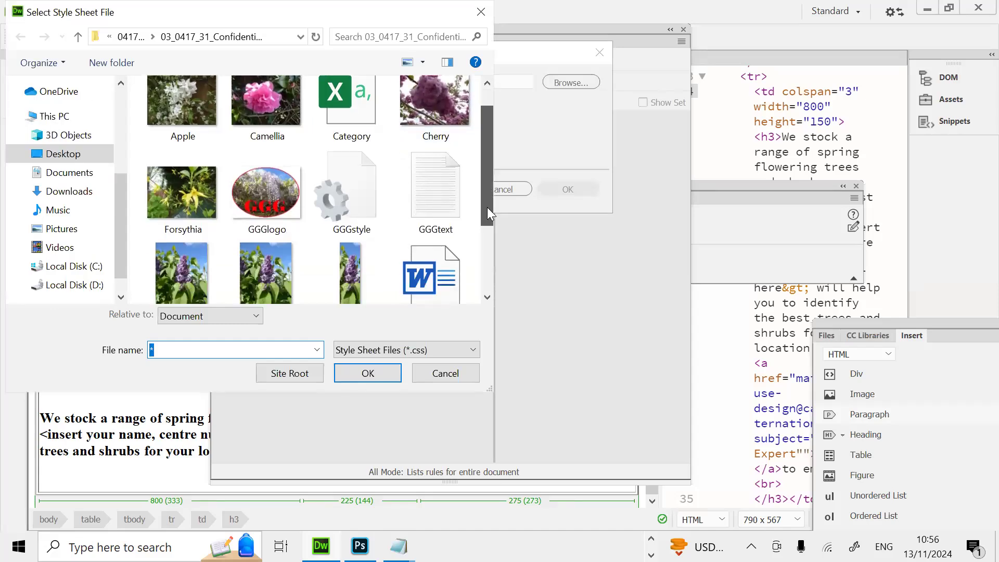
pyautogui.doubleClick(346, 172)
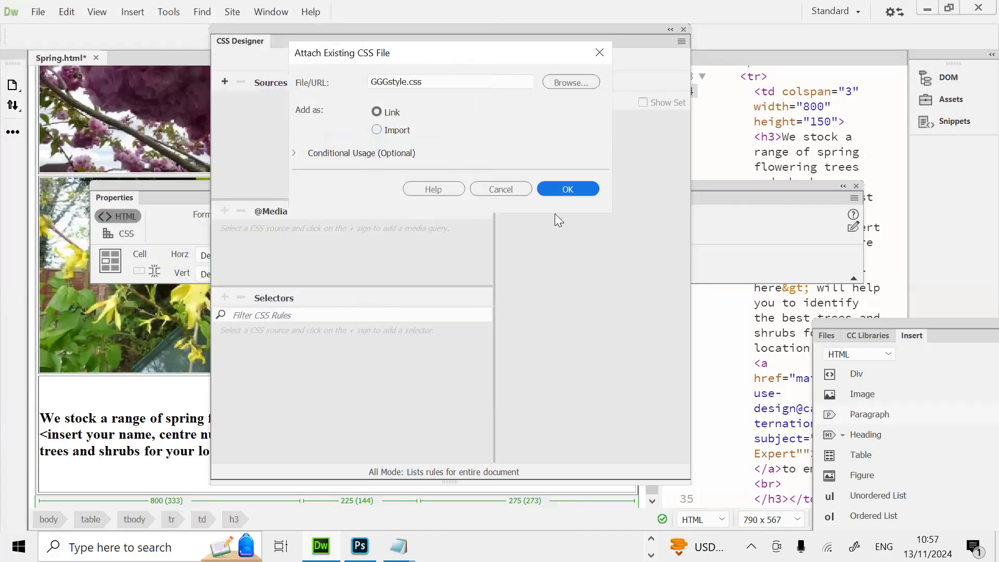
pyautogui.click(561, 189)
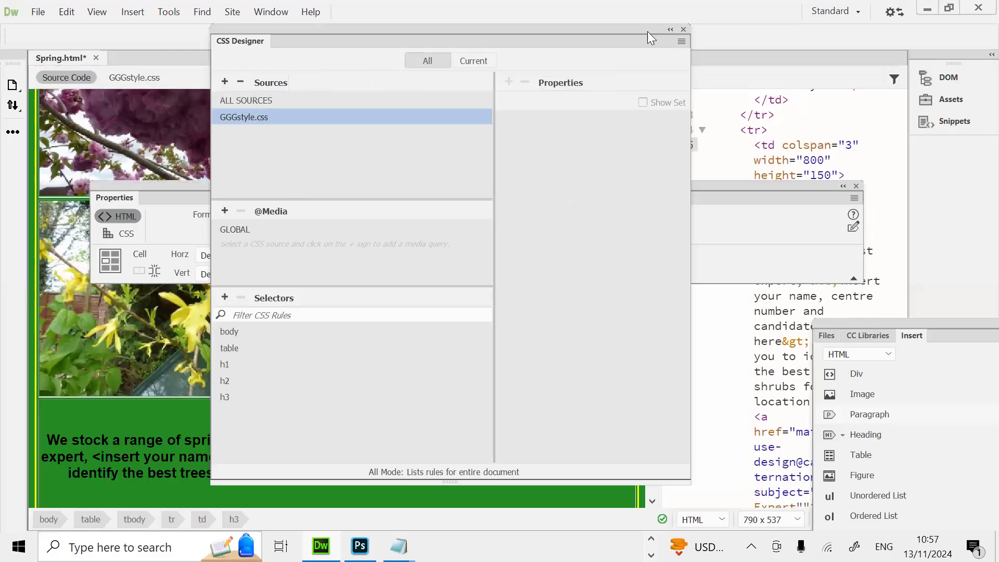
pyautogui.moveTo(613, 27); pyautogui.dragTo(888, 57)
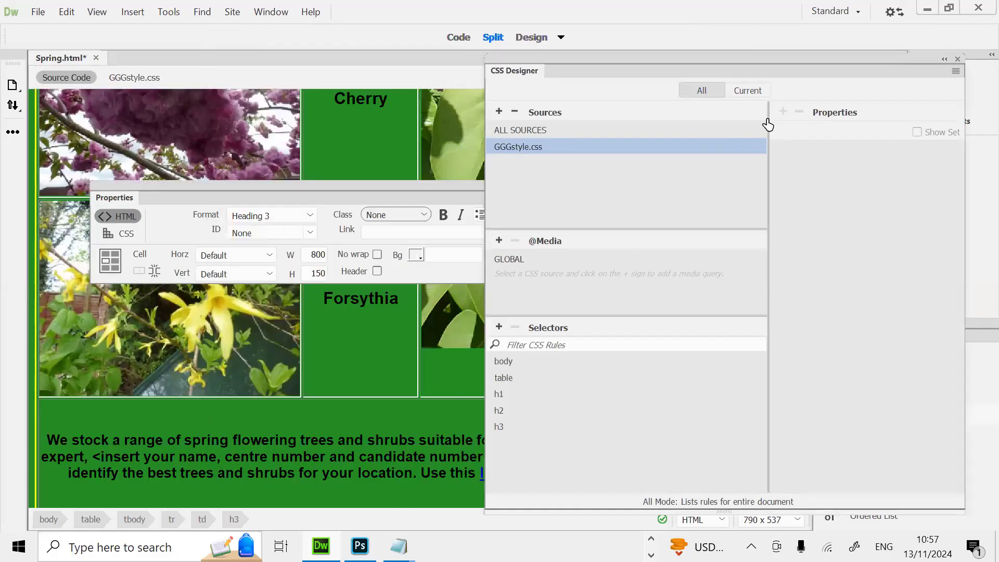
pyautogui.moveTo(575, 59); pyautogui.dragTo(662, 75)
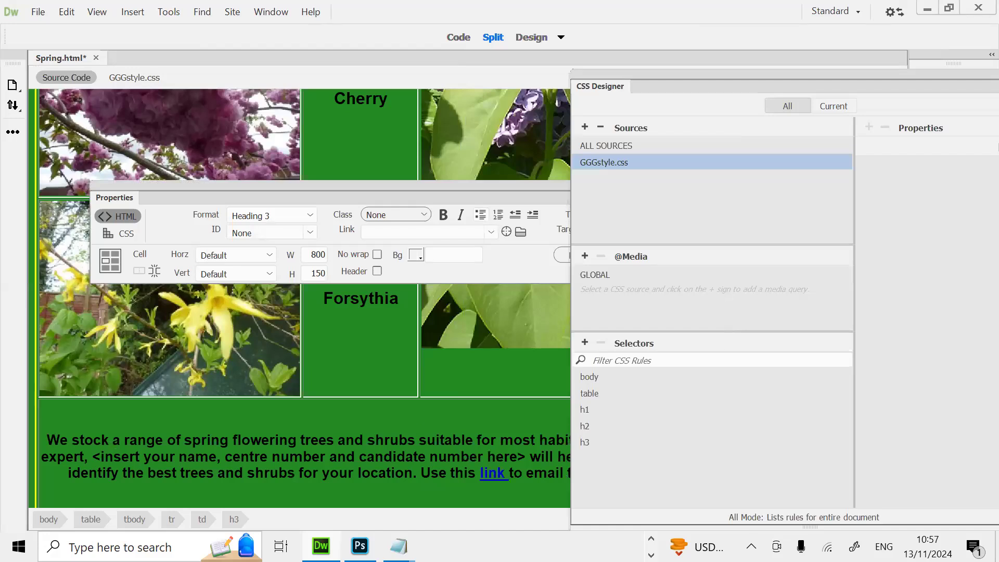
# Step: Switch to the exam paper in Edge and copy the stylesheet name GGG9999 from task 14
pyautogui.hotkey('alt', 'Tab')
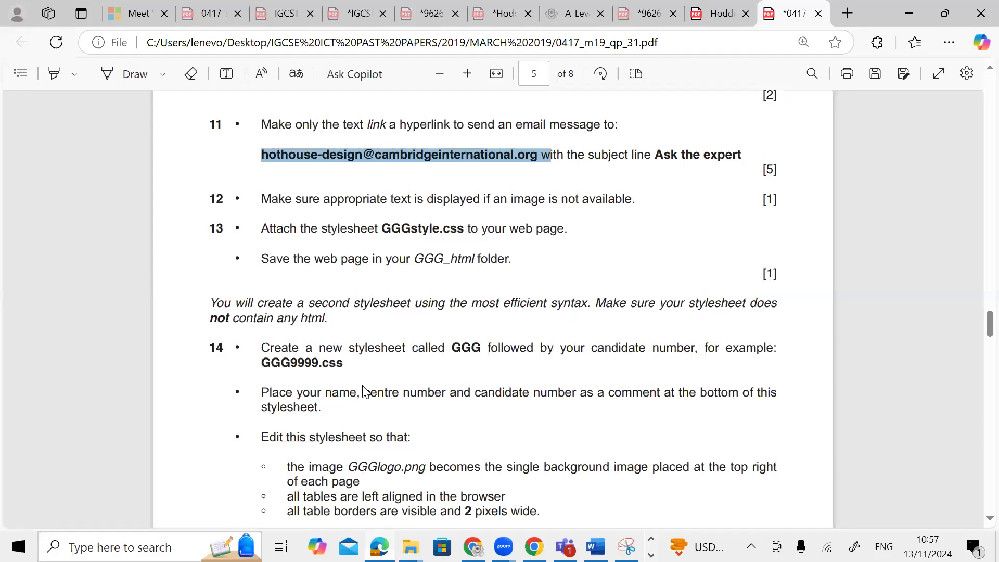
pyautogui.scroll(-3, 364, 392)
pyautogui.click(468, 73)
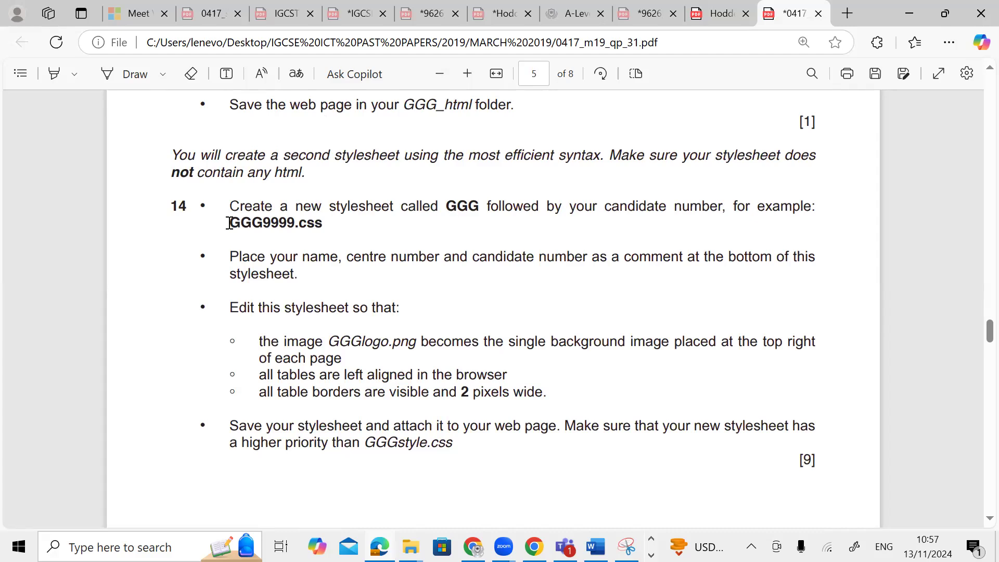
pyautogui.moveTo(230, 222); pyautogui.dragTo(293, 225)
pyautogui.rightClick(292, 224)
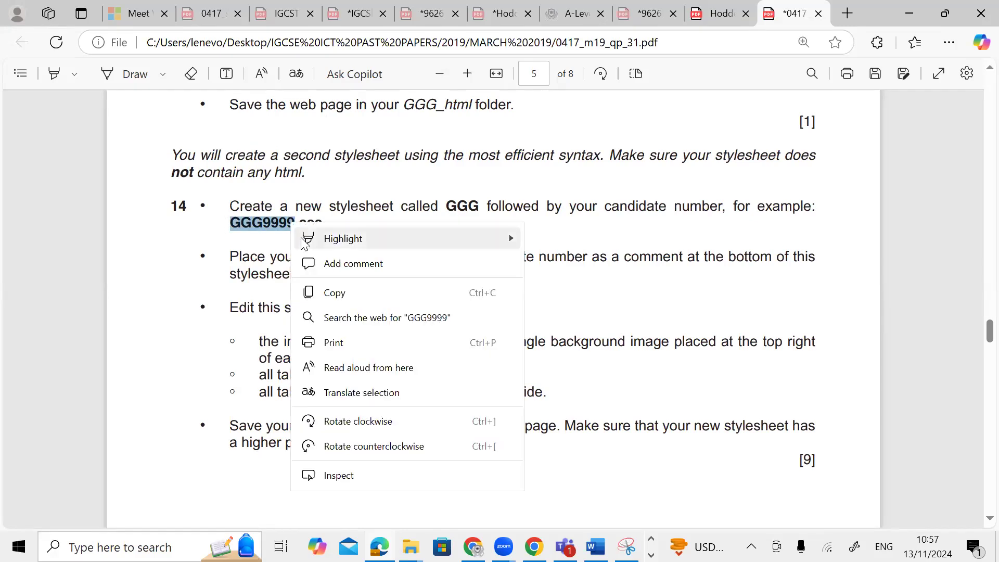
pyautogui.click(320, 292)
pyautogui.click(651, 555)
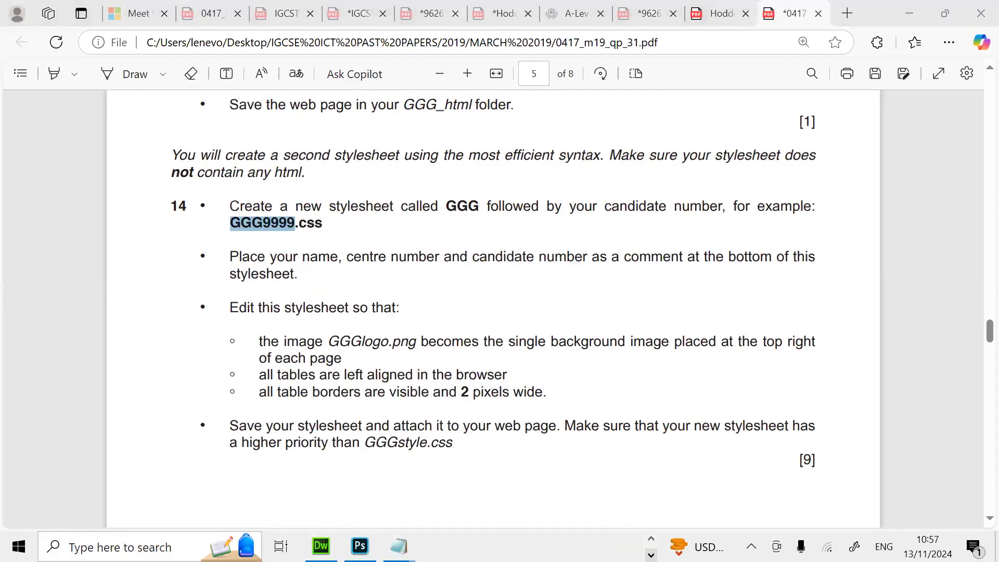
# Step: Return to Dreamweaver and create a new blank CSS document
pyautogui.click(320, 546)
pyautogui.click(35, 10)
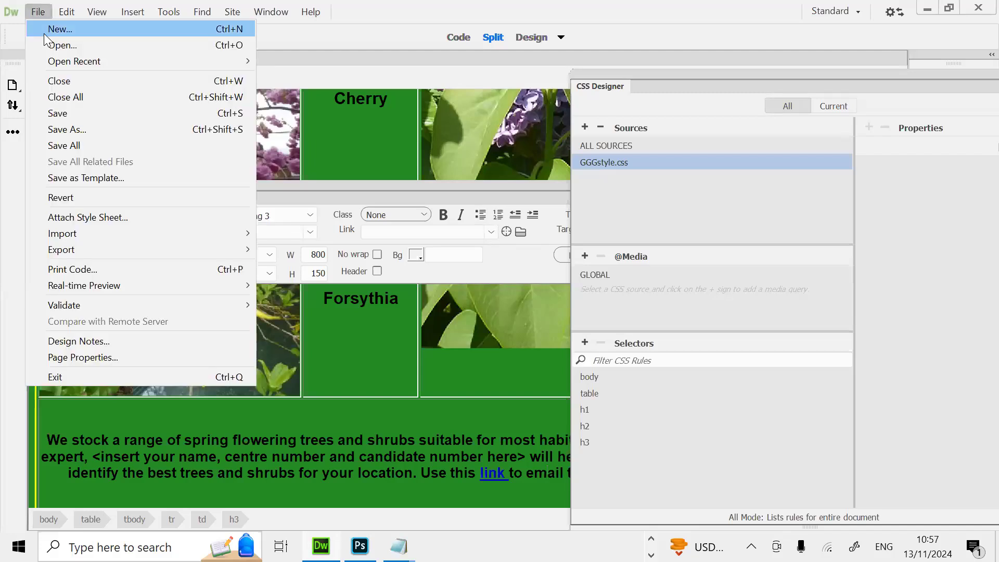
pyautogui.click(48, 29)
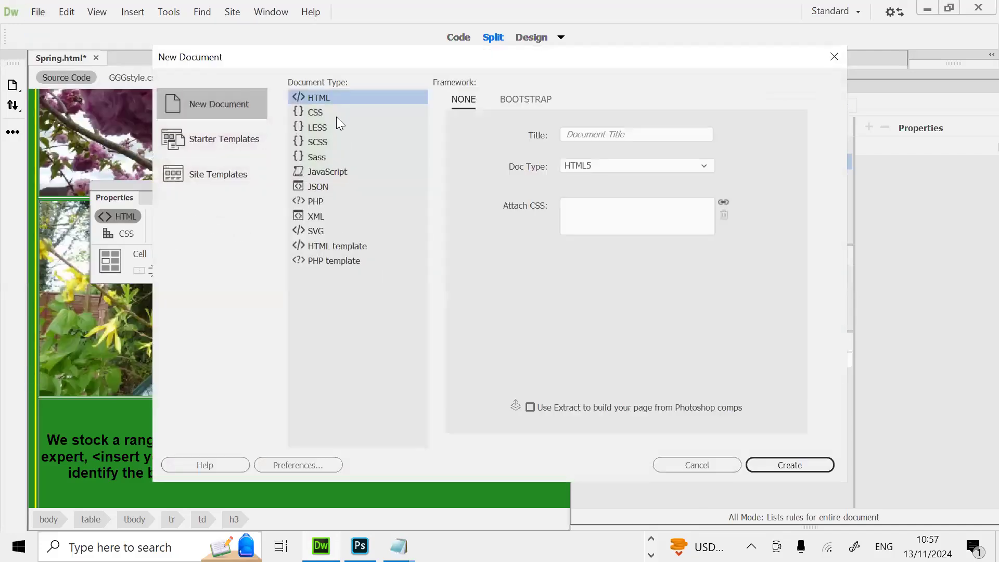
pyautogui.click(336, 113)
pyautogui.click(764, 464)
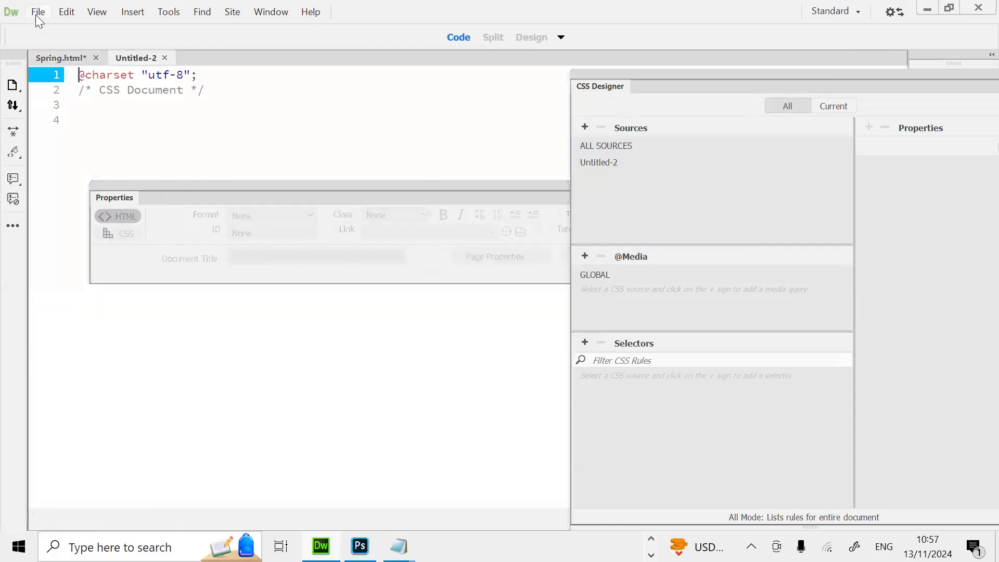
# Step: Save the new CSS document as GGG9999.css in the same folder as Spring.html, pasting the copied name
pyautogui.click(38, 12)
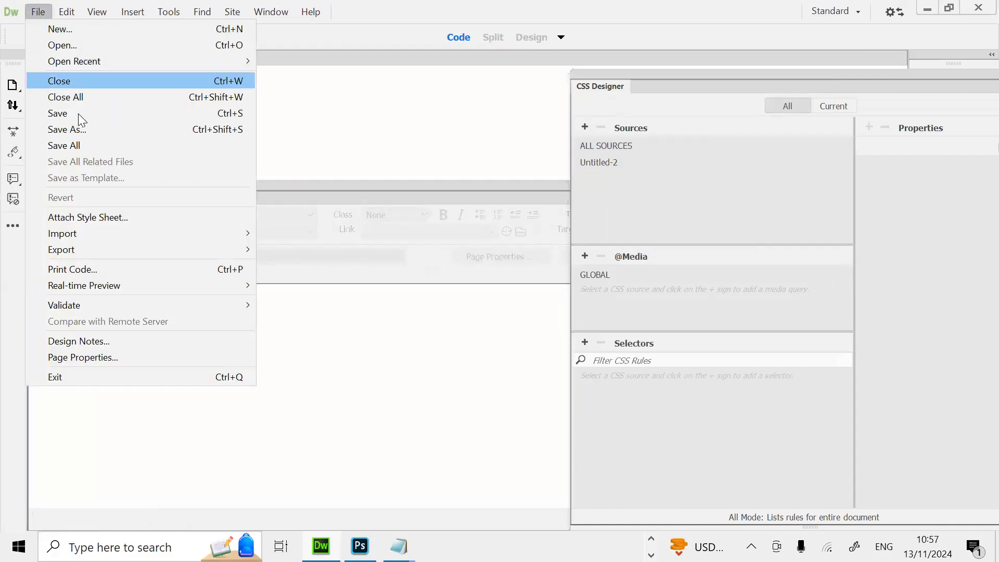
pyautogui.click(81, 129)
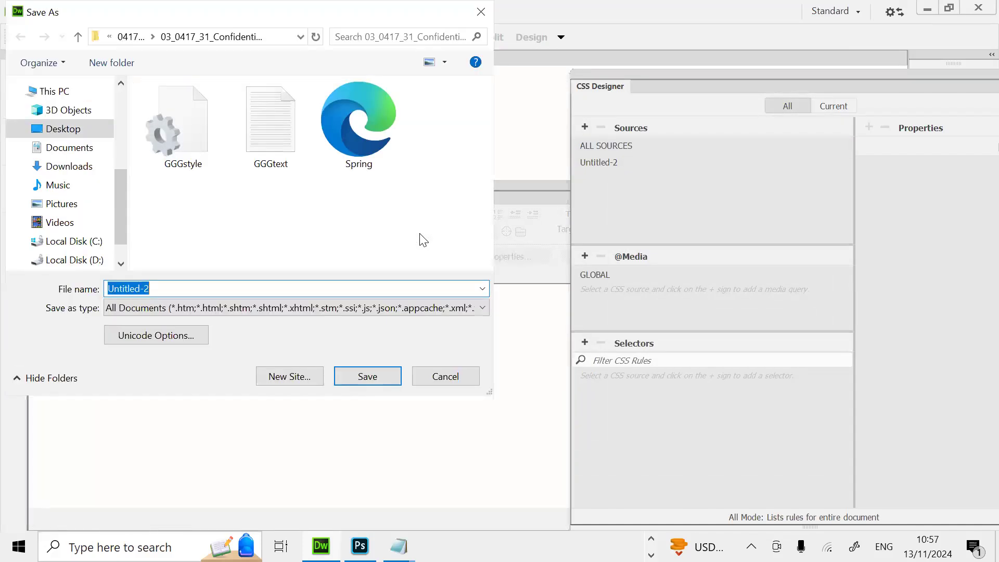
pyautogui.rightClick(172, 284)
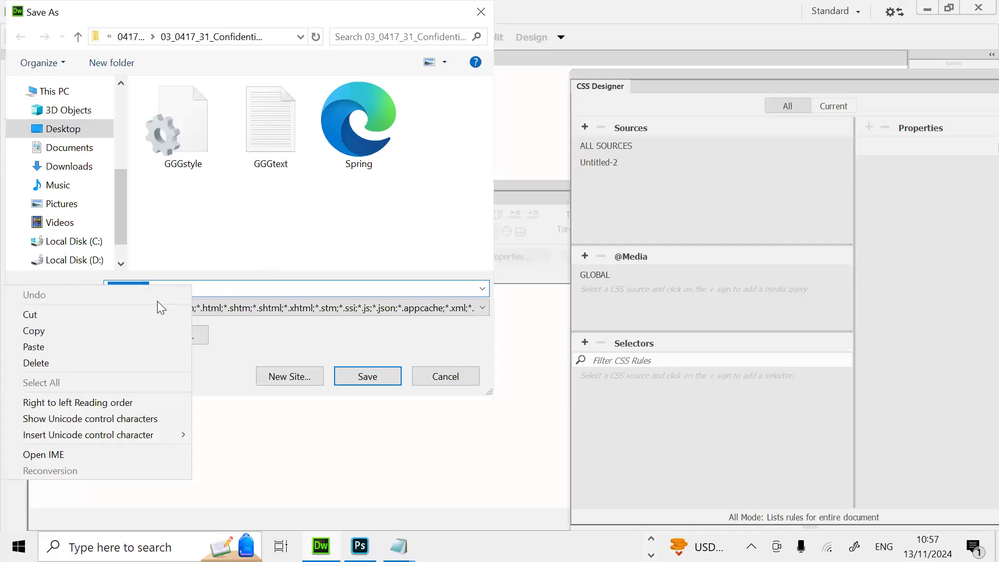
pyautogui.click(144, 346)
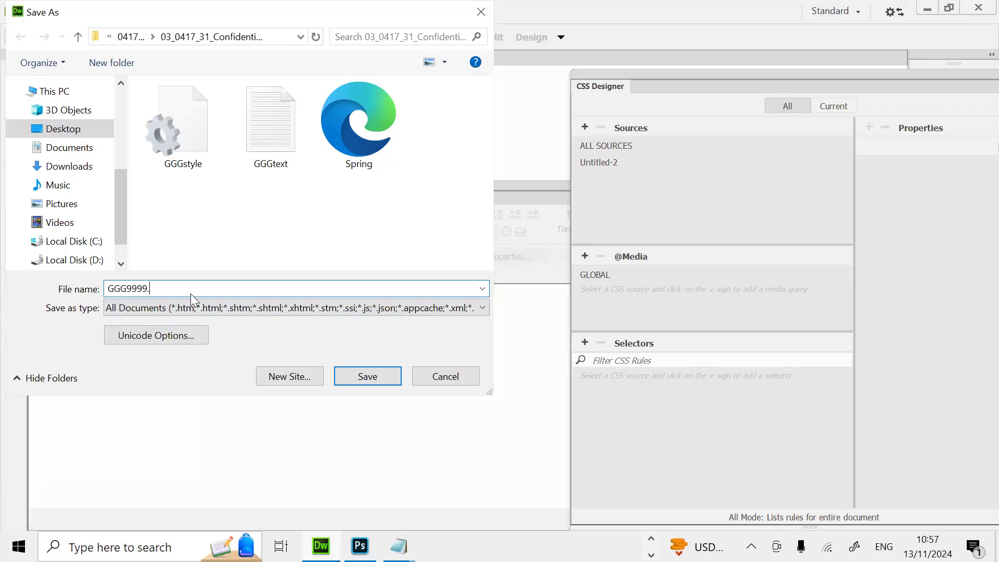
pyautogui.write('.css')
pyautogui.click(367, 376)
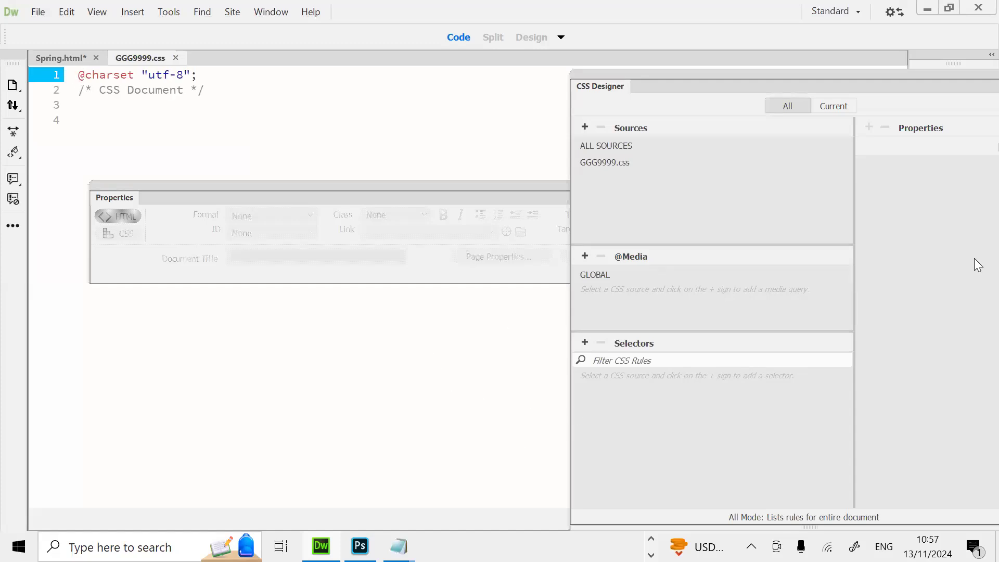
# Step: Place the cursor on line 4 of the stylesheet and copy the phrase "name, centre number and candidate number" from task 14 of the exam paper
pyautogui.click(411, 399)
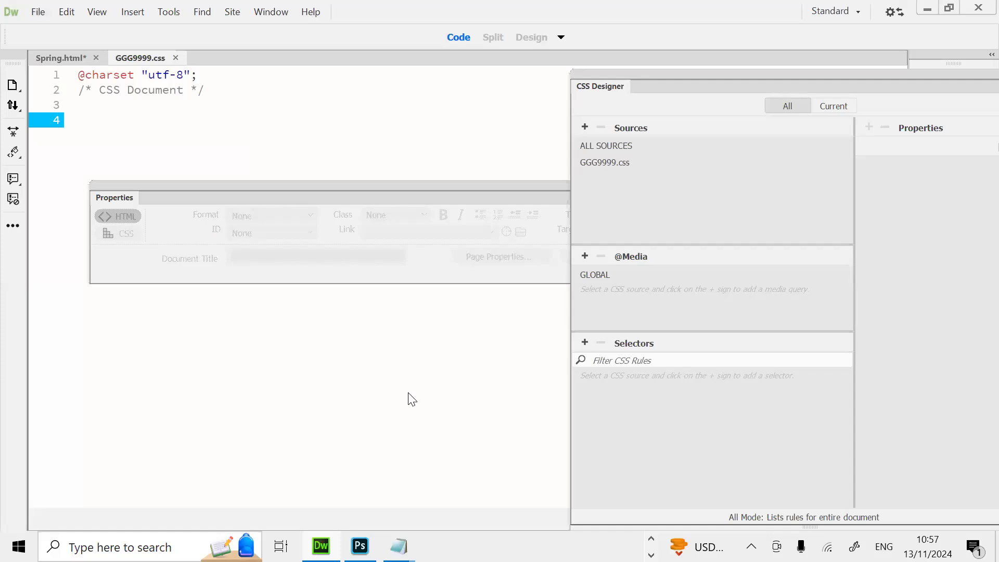
pyautogui.hotkey('alt', 'Tab')
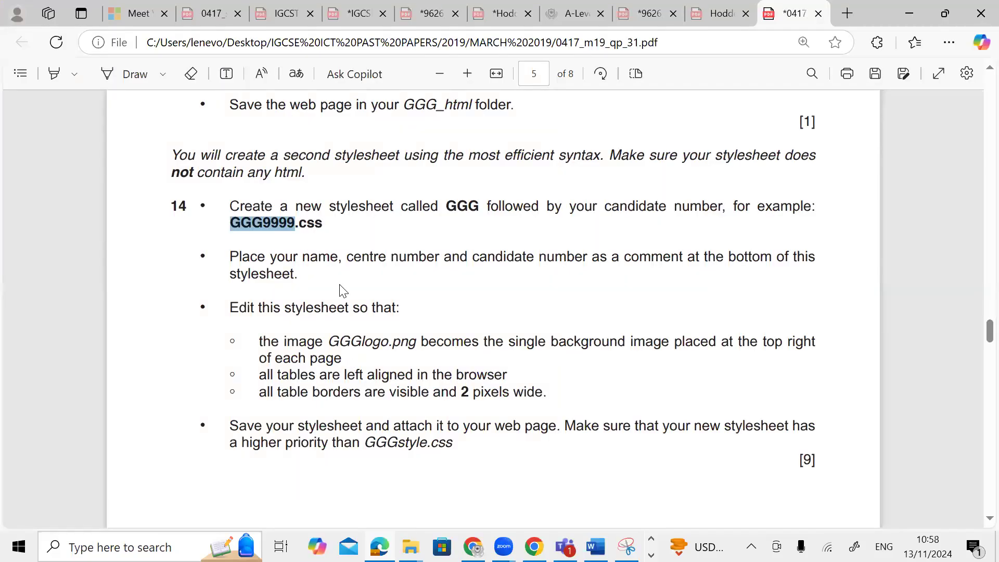
pyautogui.moveTo(294, 256); pyautogui.dragTo(591, 260)
pyautogui.rightClick(581, 259)
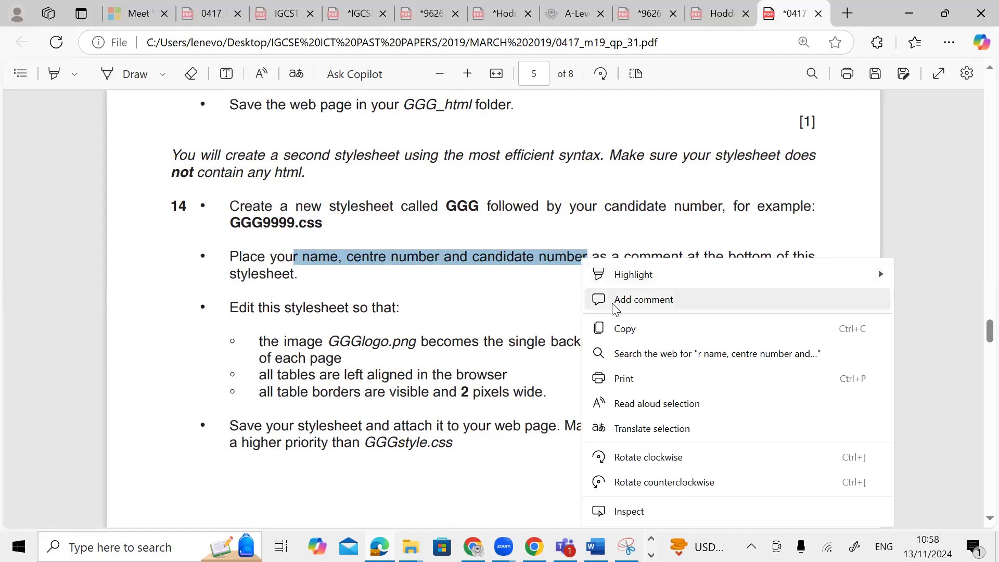
pyautogui.click(612, 328)
# Step: Back in Dreamweaver, insert an empty /* */ comment on line 4 of GGG9999.css
pyautogui.hotkey('alt', 'Tab')
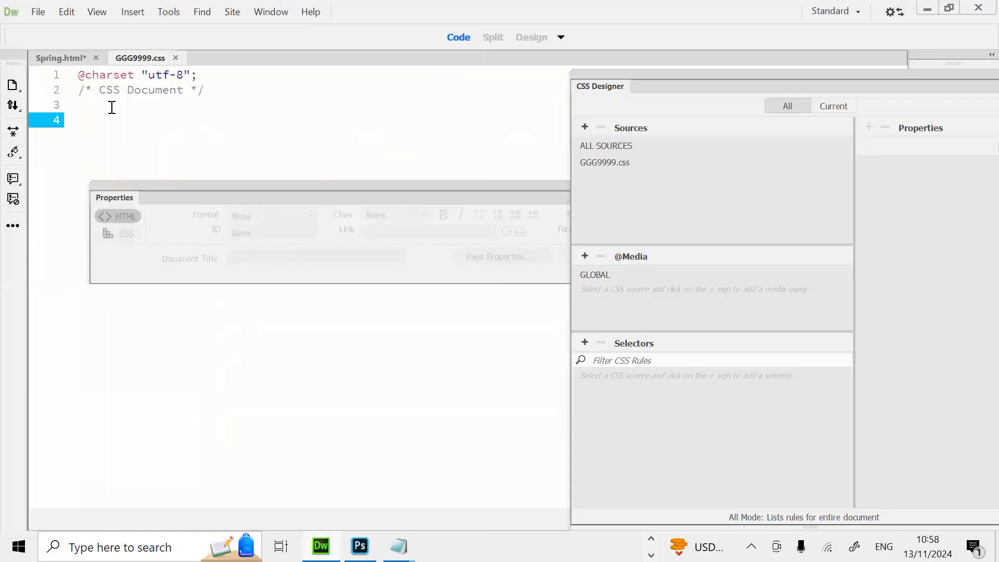
pyautogui.moveTo(191, 89); pyautogui.dragTo(82, 89)
pyautogui.click(70, 121)
pyautogui.click(13, 178)
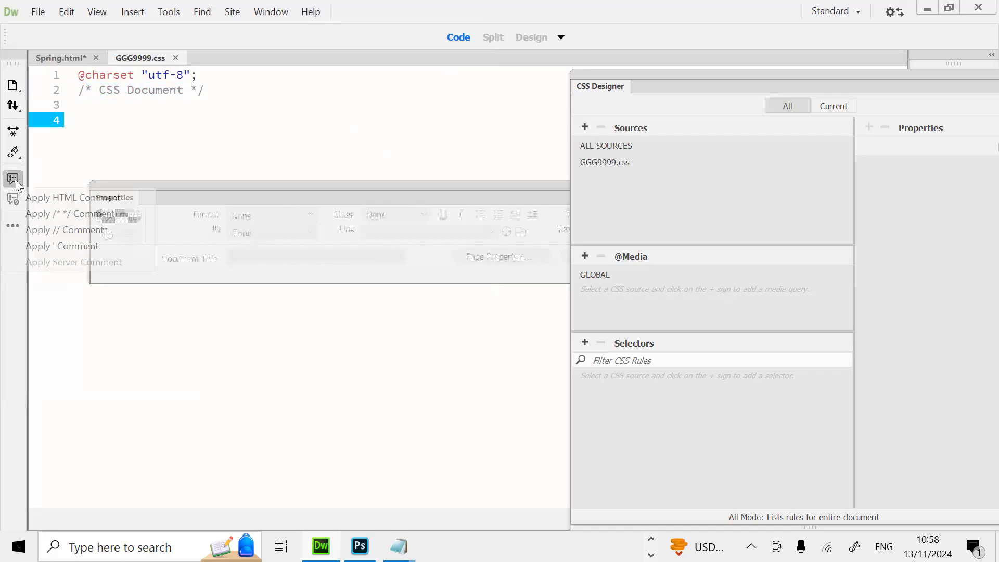
pyautogui.click(75, 213)
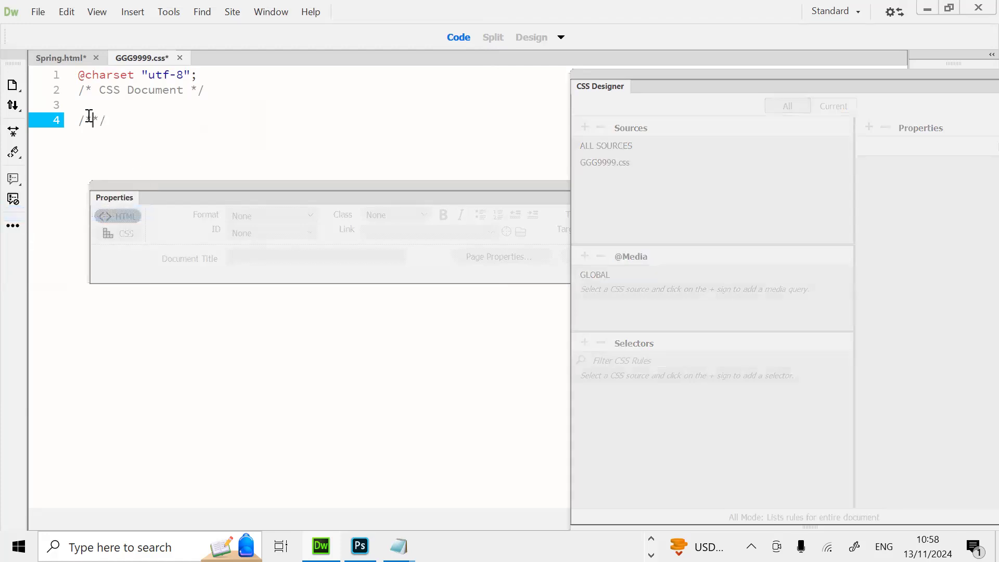
# Step: Paste the copied phrase inside the line 4 comment and add two new lines below it
pyautogui.hotkey('ctrl', 'v')
pyautogui.click(415, 117)
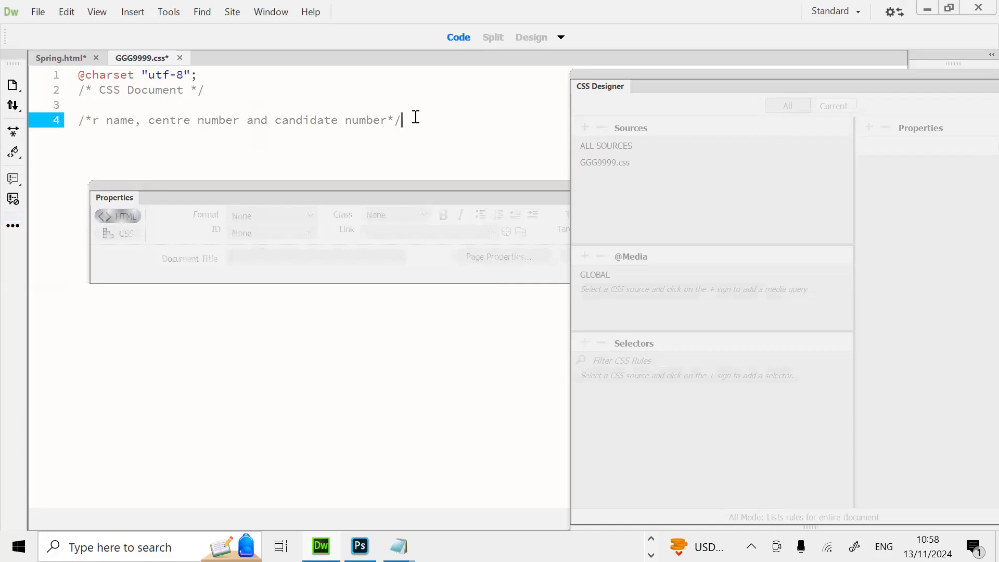
pyautogui.press('Return')
pyautogui.press('Return')
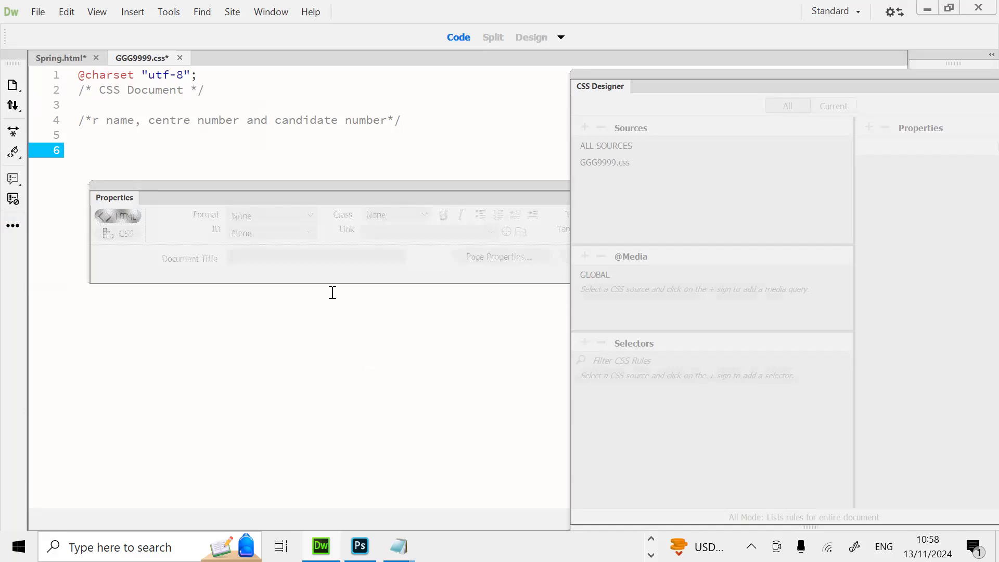
# Step: Check the task 14 styling requirements in the exam paper and, back in Dreamweaver, add a body selector to GGG9999.css
pyautogui.hotkey('alt', 'Tab')
pyautogui.scroll(-3, 317, 293)
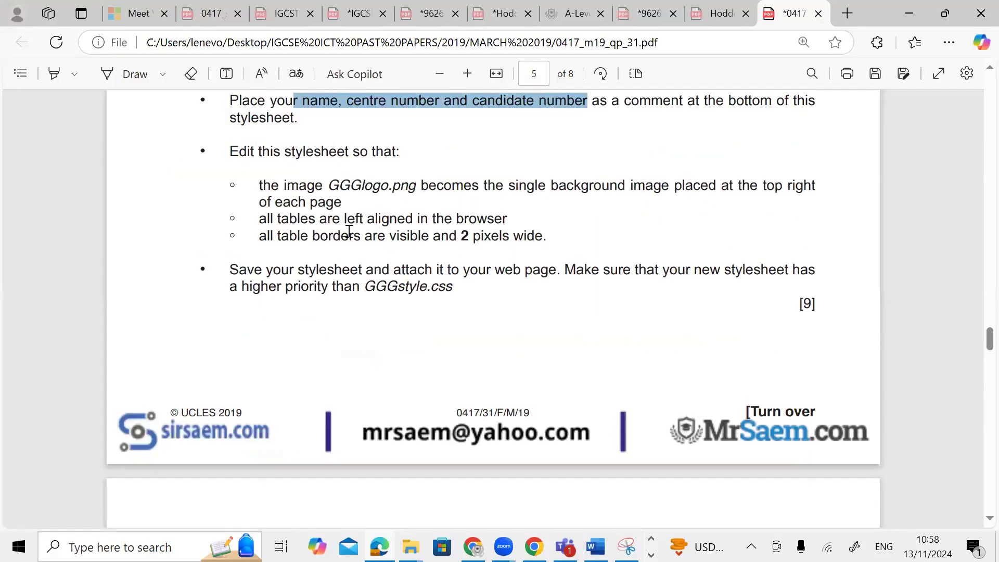
pyautogui.hotkey('alt', 'Tab')
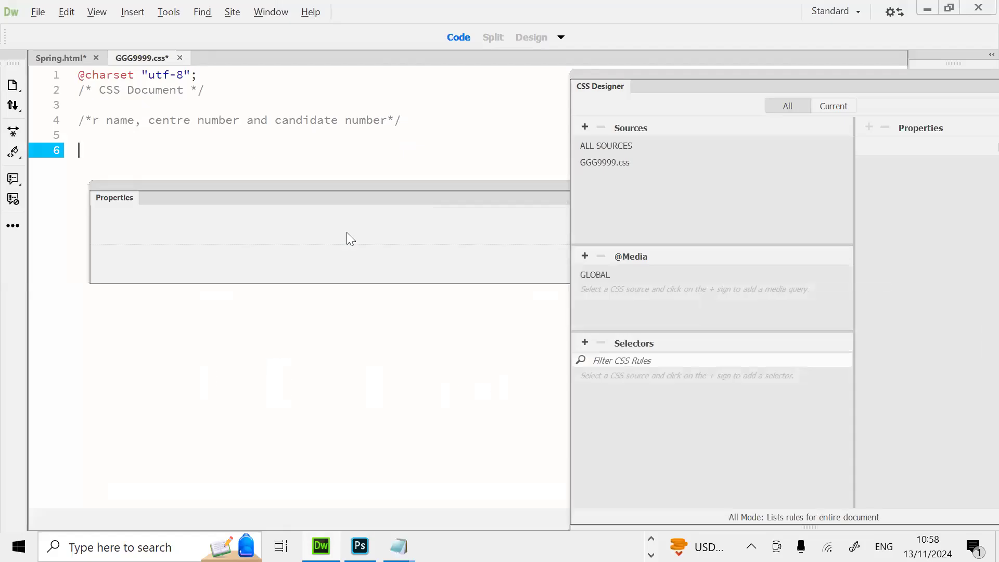
pyautogui.hotkey('alt', 'Tab')
pyautogui.scroll(2, 349, 231)
pyautogui.click(587, 341)
pyautogui.write('BO')
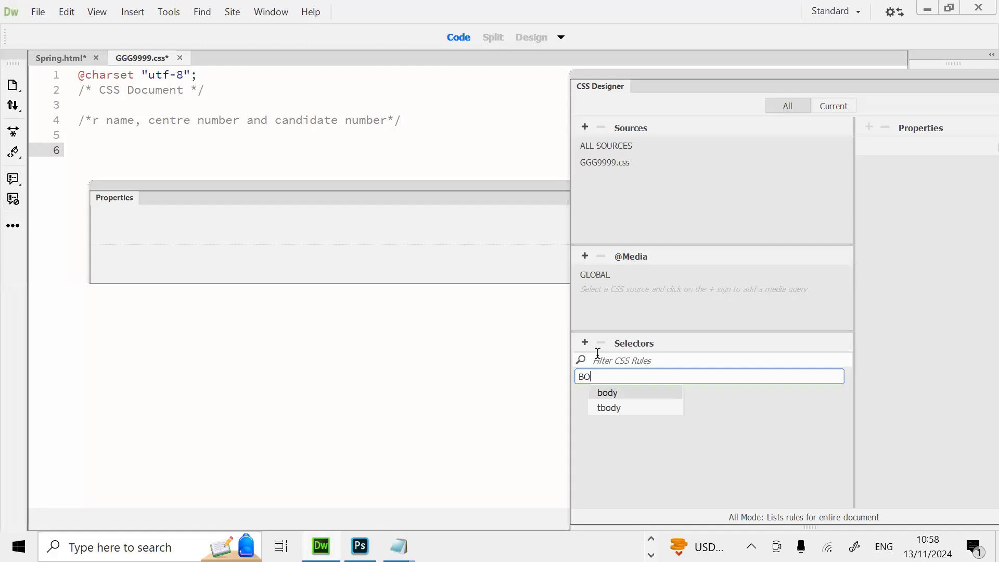
pyautogui.click(610, 392)
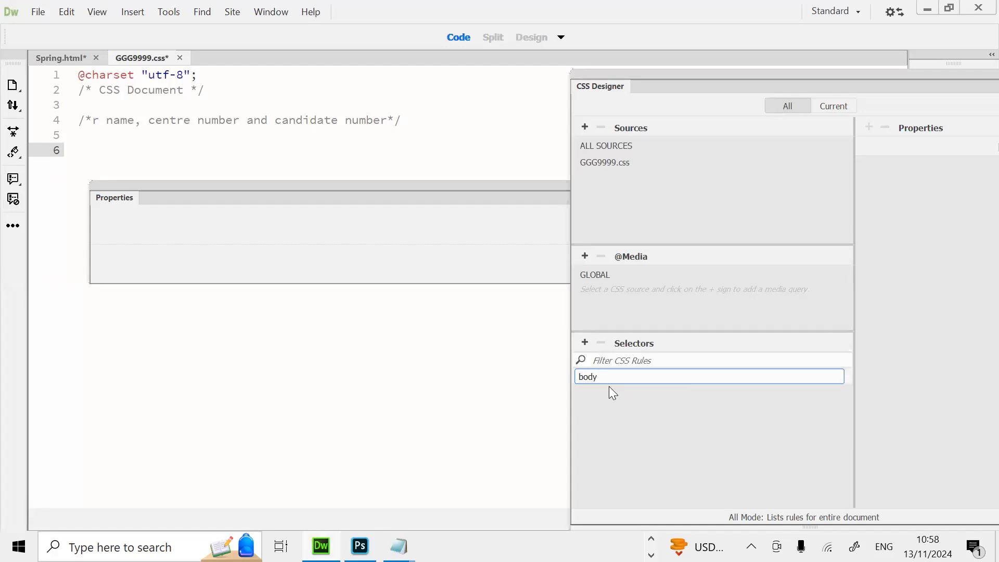
pyautogui.press('Return')
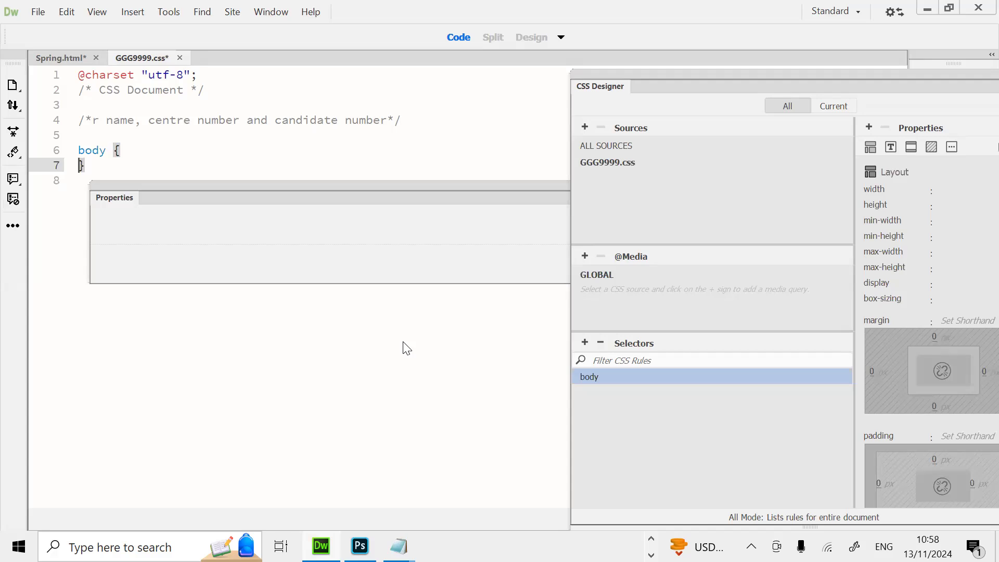
# Step: Widen the CSS Designer's properties area and bring the body rule's background properties into view
pyautogui.click(139, 149)
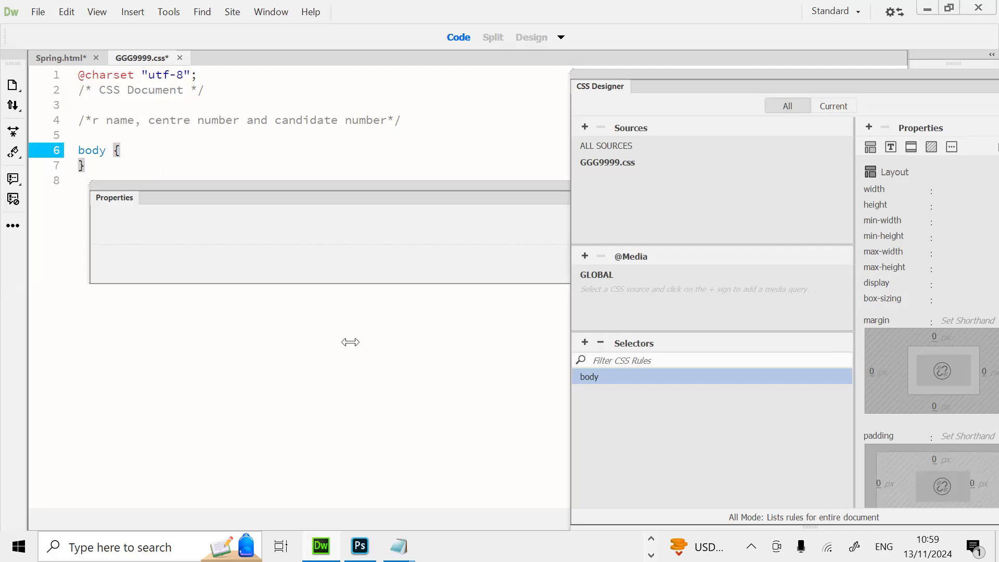
pyautogui.click(725, 260)
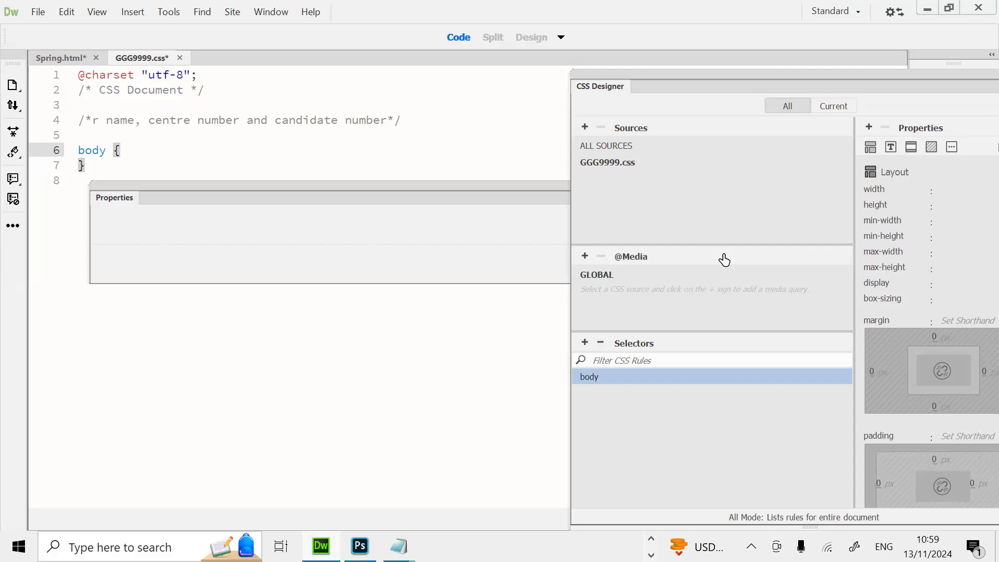
pyautogui.moveTo(854, 169); pyautogui.dragTo(635, 161)
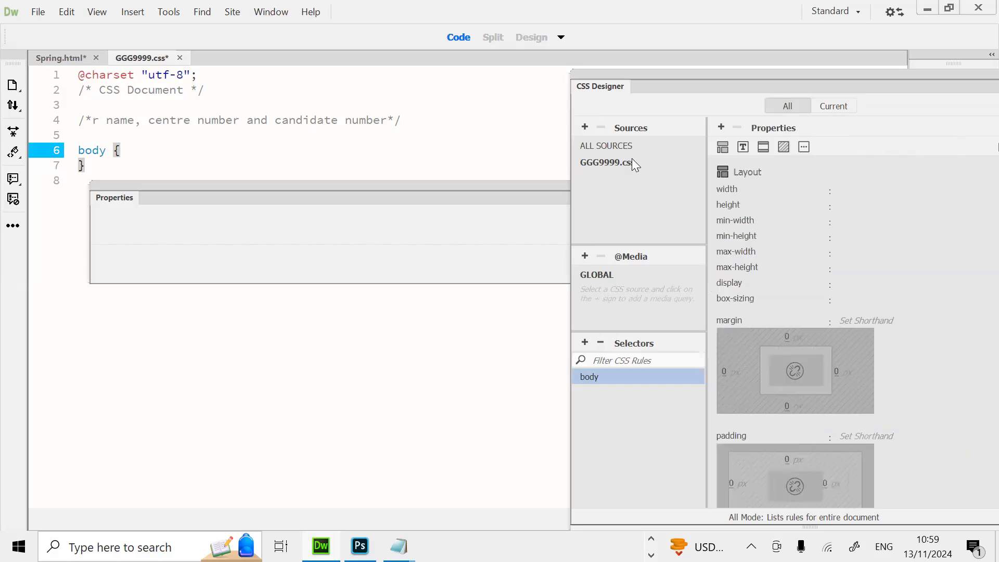
pyautogui.click(783, 146)
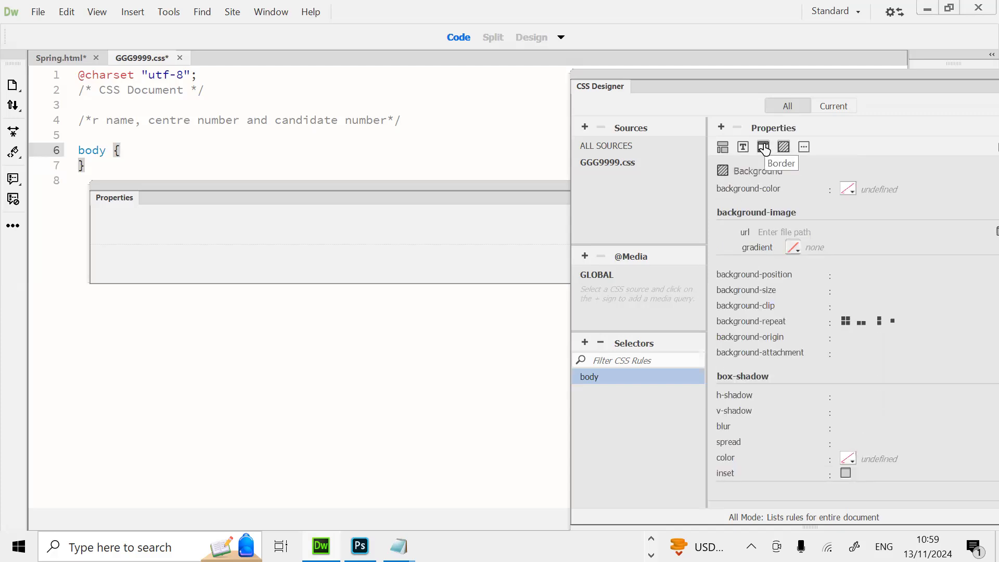
pyautogui.click(764, 147)
pyautogui.scroll(-3, 832, 370)
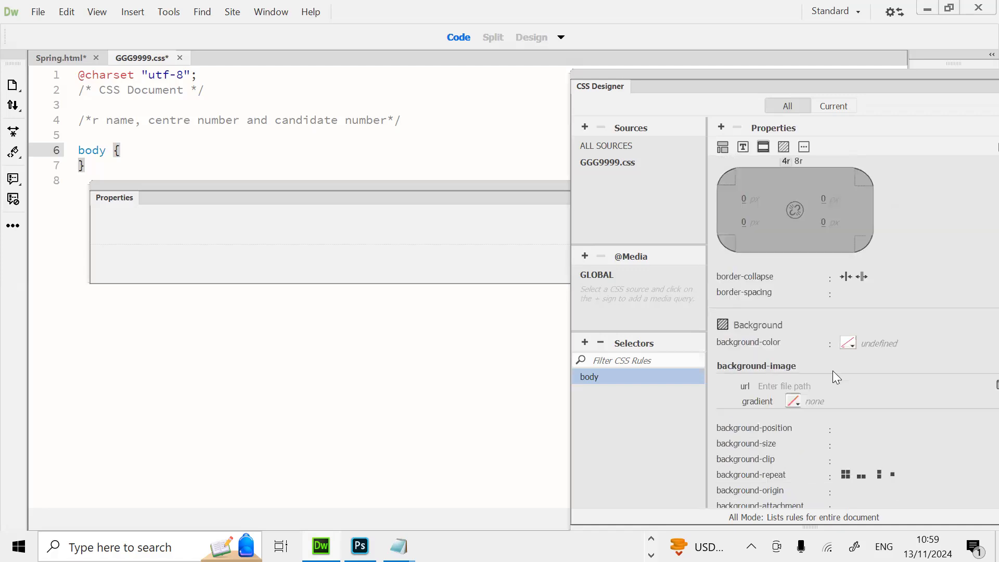
pyautogui.scroll(-3, 833, 370)
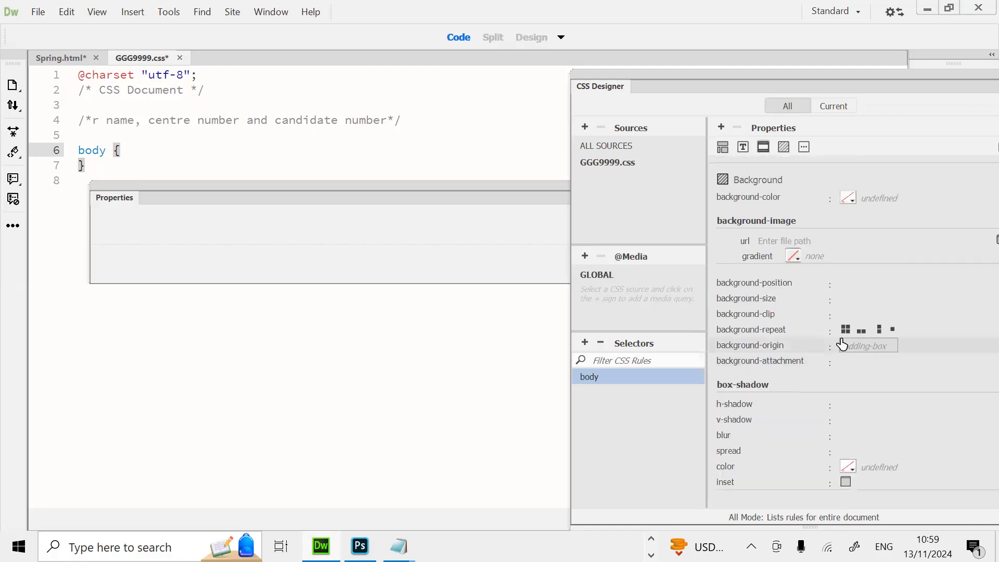
pyautogui.scroll(3, 832, 336)
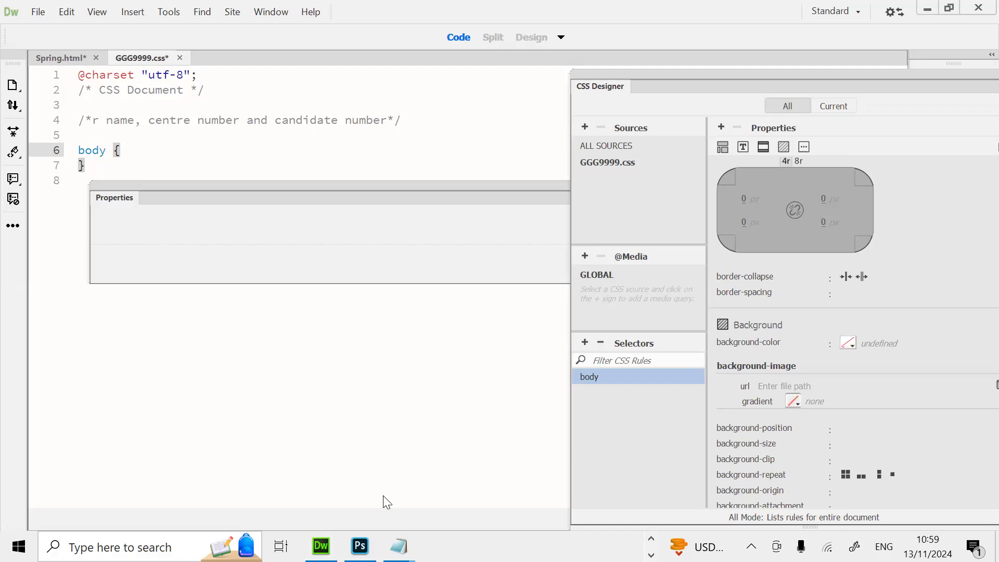
# Step: Recheck task 14 in the exam paper, move the CSS Designer fully into view and set GGGlogo.png as the body background image
pyautogui.hotkey('alt', 'Tab')
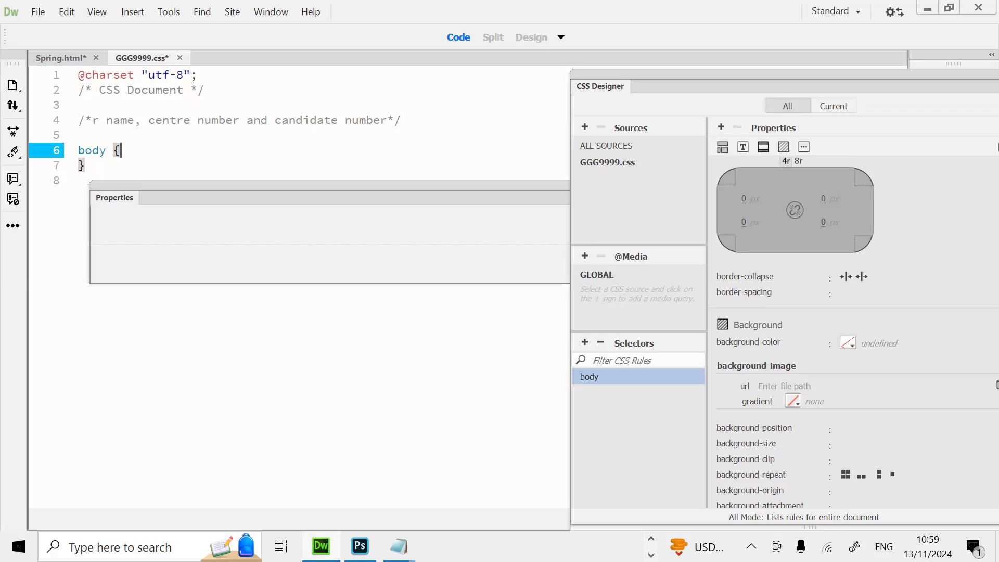
pyautogui.hotkey('alt', 'Tab')
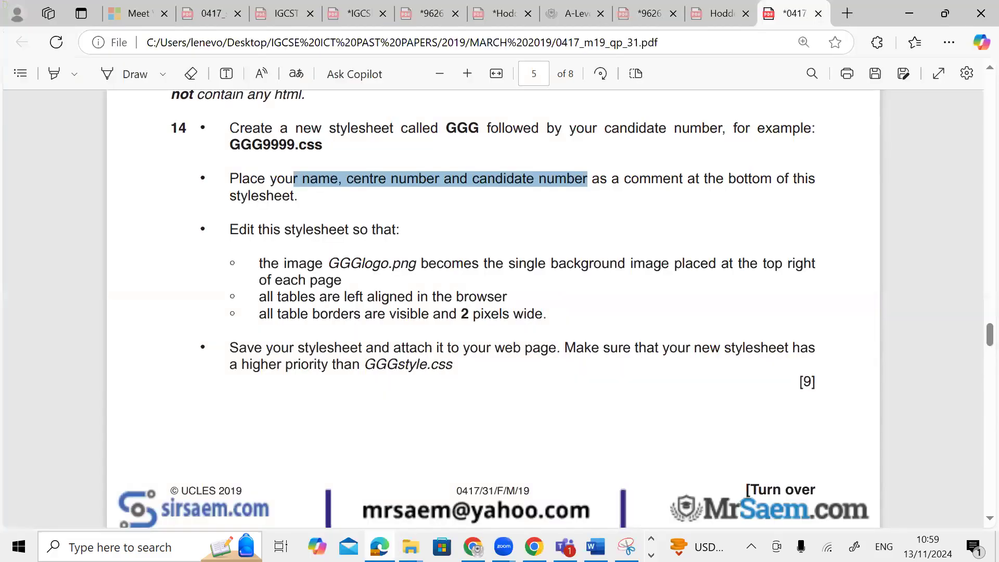
pyautogui.hotkey('alt', 'Tab')
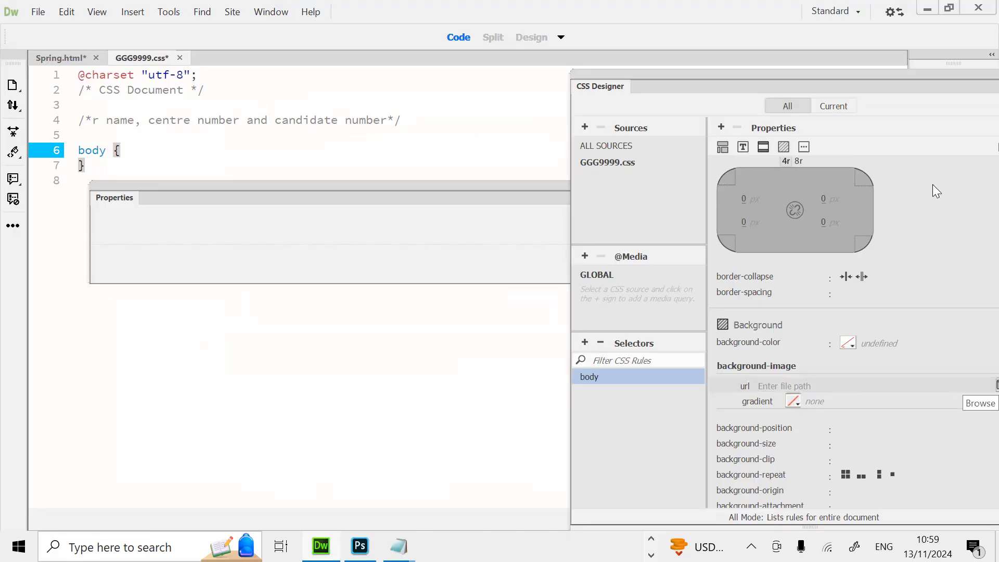
pyautogui.moveTo(886, 85); pyautogui.dragTo(775, 73)
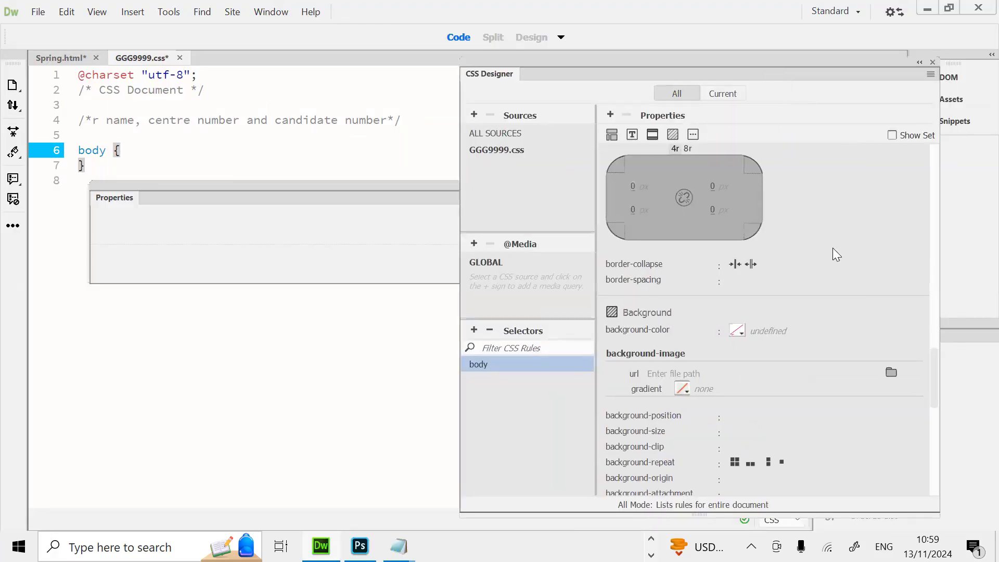
pyautogui.click(892, 372)
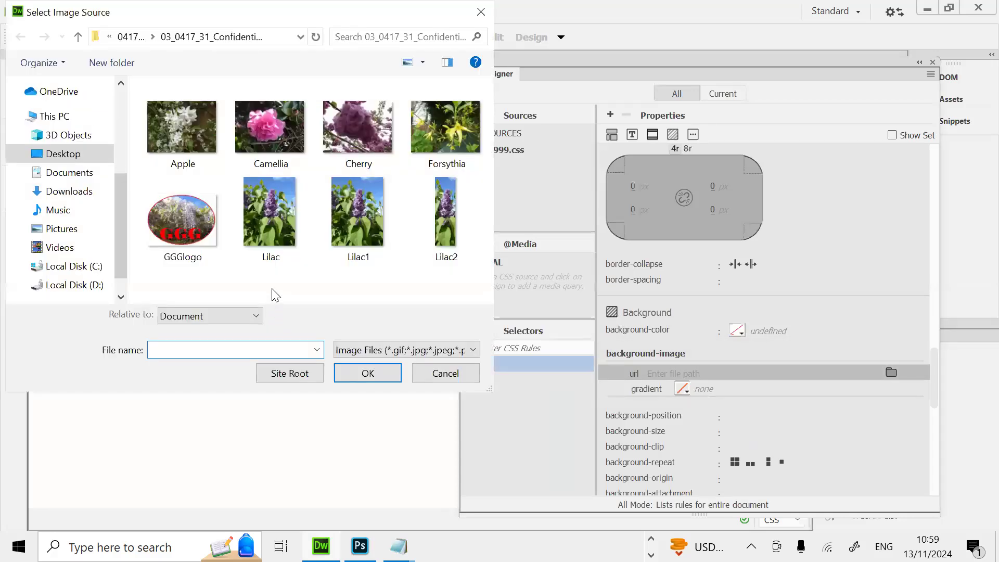
pyautogui.doubleClick(201, 233)
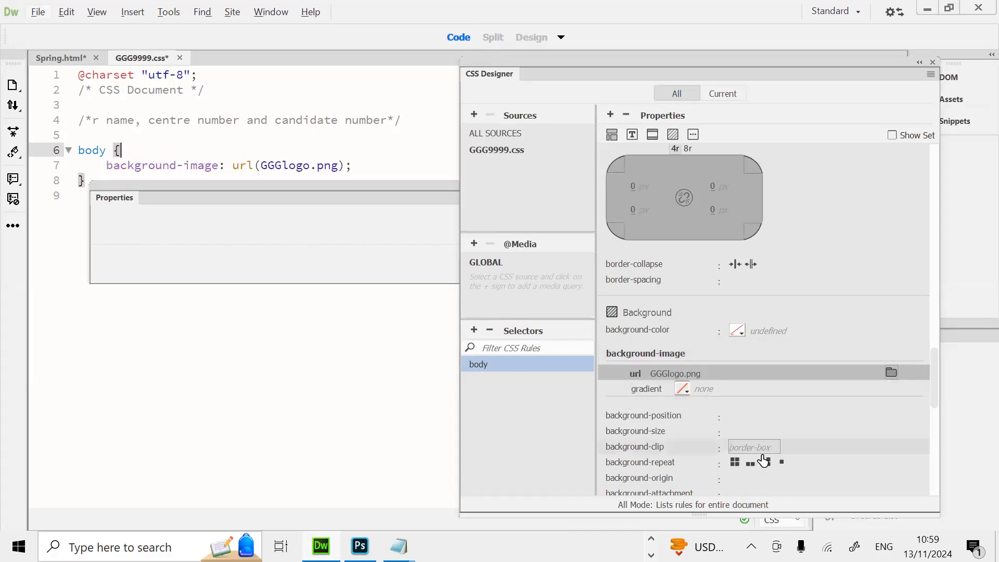
# Step: Set the body rule's background-repeat to no-repeat and move the Properties panel clear of the code
pyautogui.hotkey('alt', 'Tab')
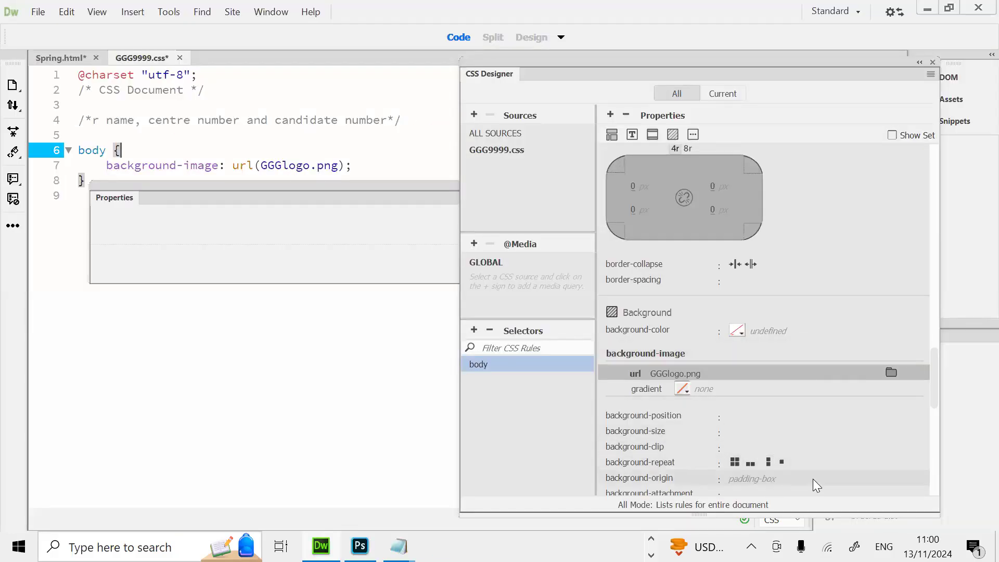
pyautogui.click(781, 463)
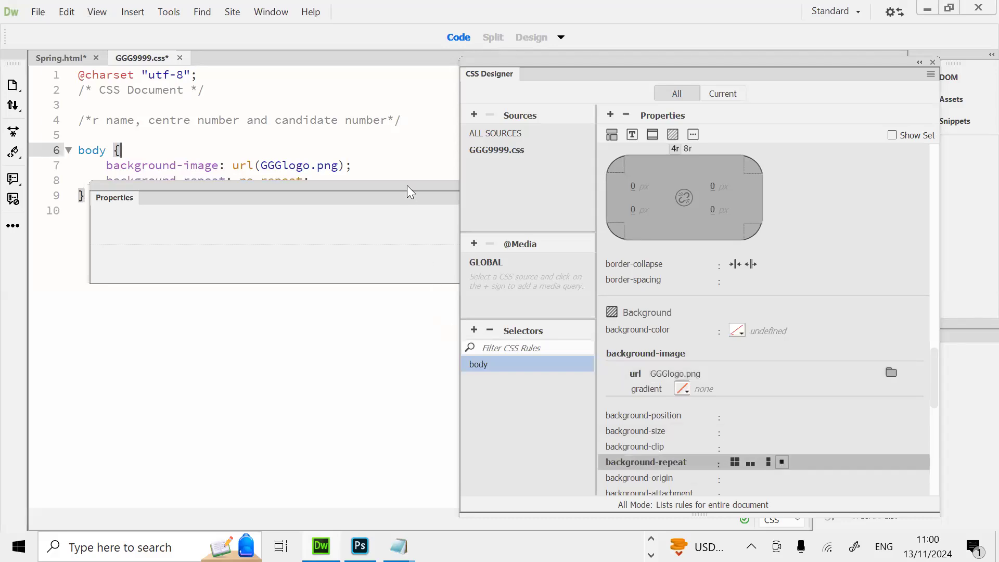
pyautogui.moveTo(408, 187); pyautogui.dragTo(365, 250)
pyautogui.click(347, 195)
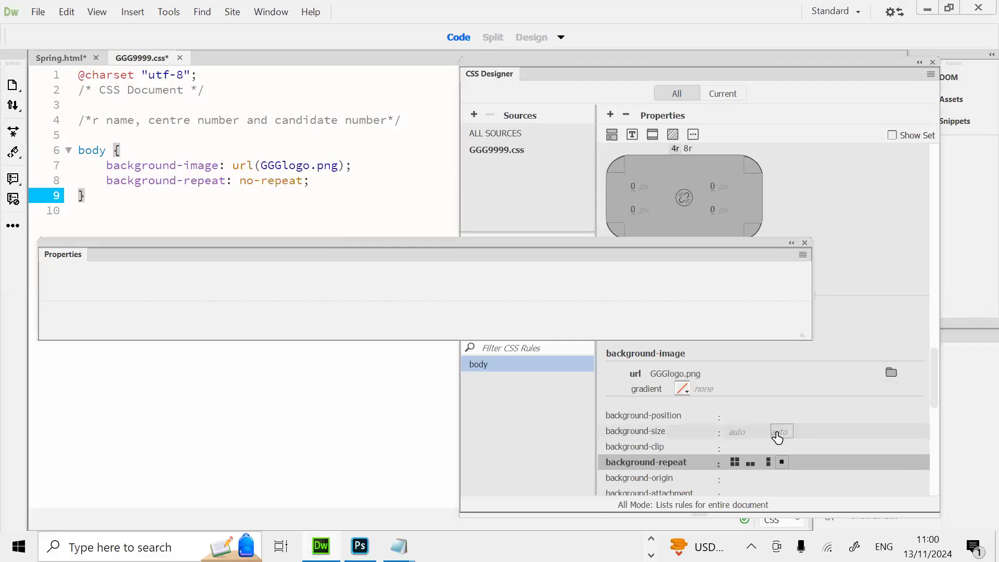
# Step: Add a background-position of 0% 0% to the body rule
pyautogui.scroll(3, 776, 432)
pyautogui.scroll(-2, 775, 426)
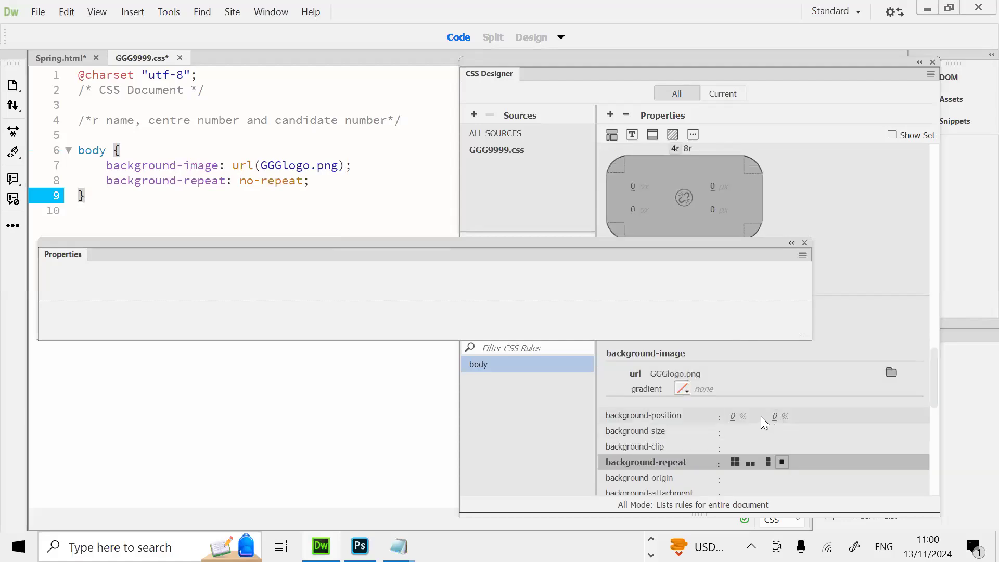
pyautogui.click(734, 416)
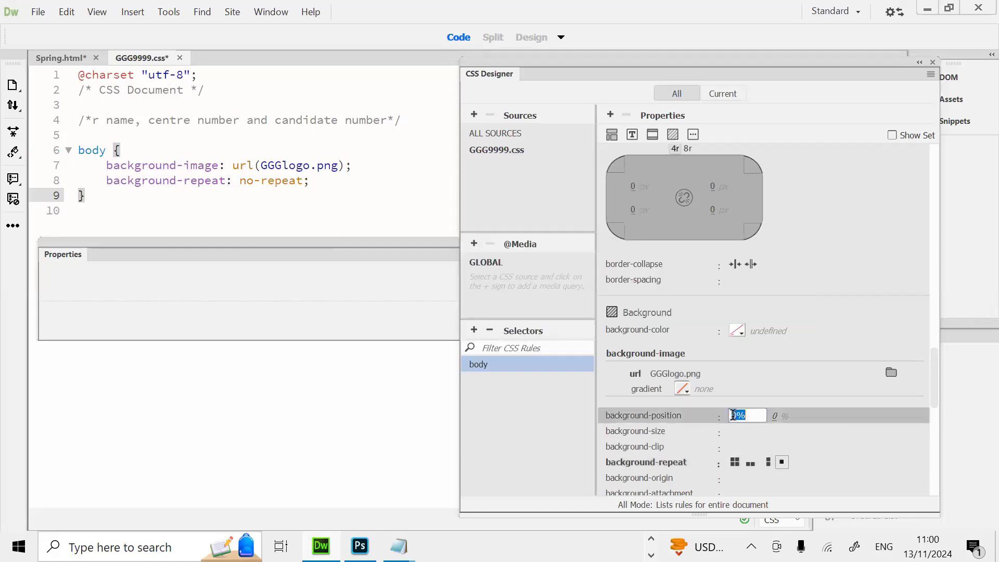
pyautogui.click(745, 415)
pyautogui.click(785, 418)
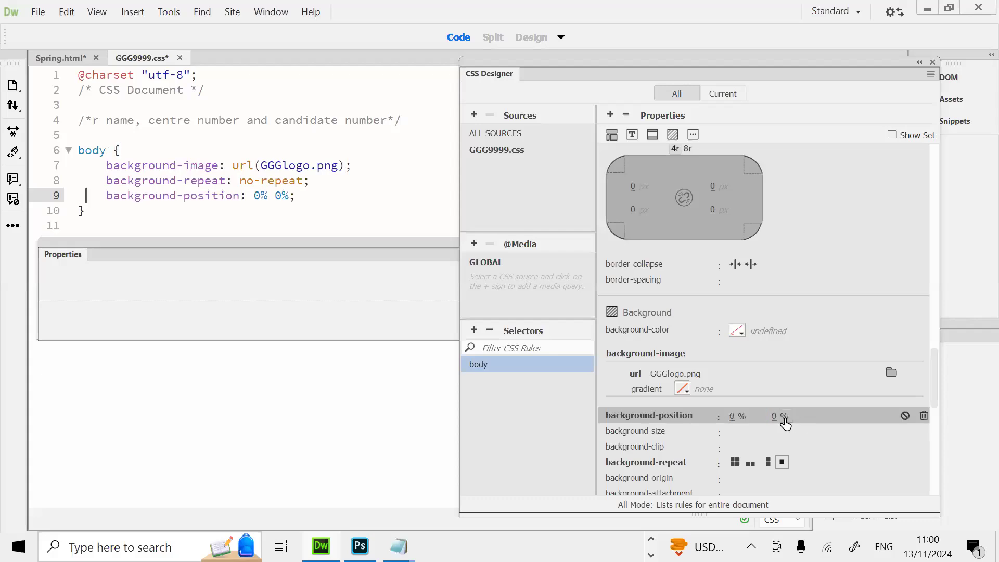
pyautogui.click(737, 420)
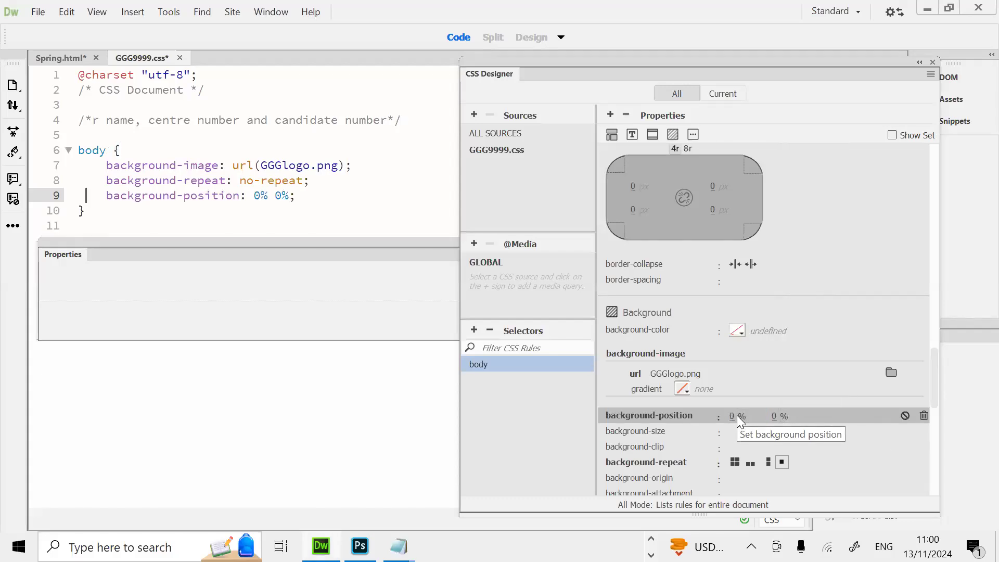
pyautogui.click(734, 419)
pyautogui.click(745, 415)
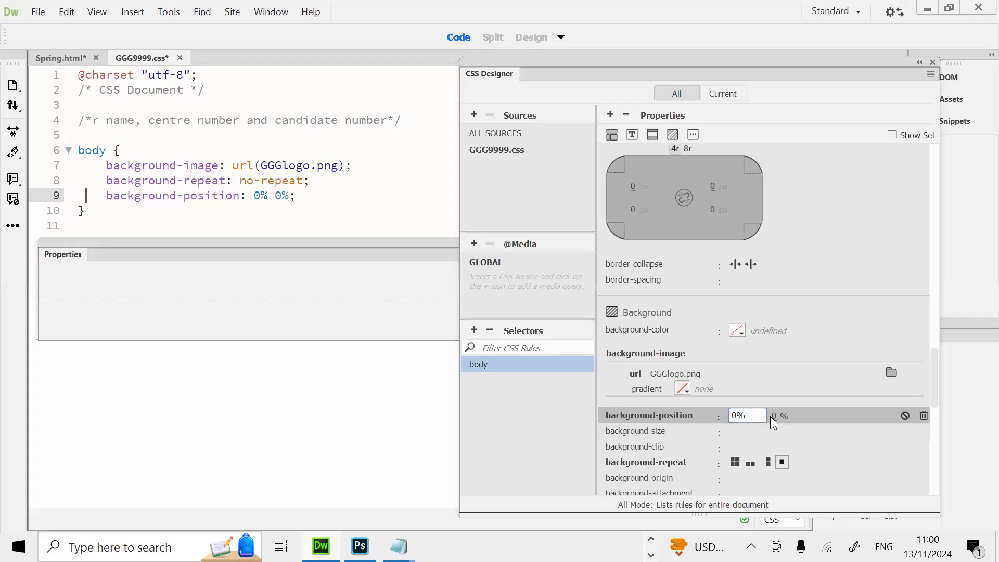
pyautogui.click(773, 417)
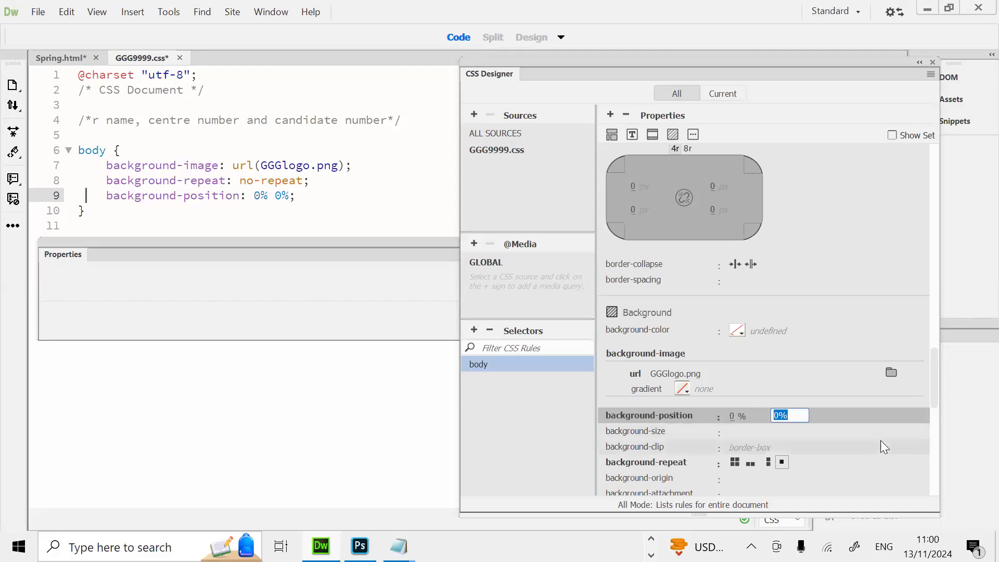
# Step: Set the body rule's background-position to right top and place the cursor on line 11 below the rule
pyautogui.scroll(1, 935, 395)
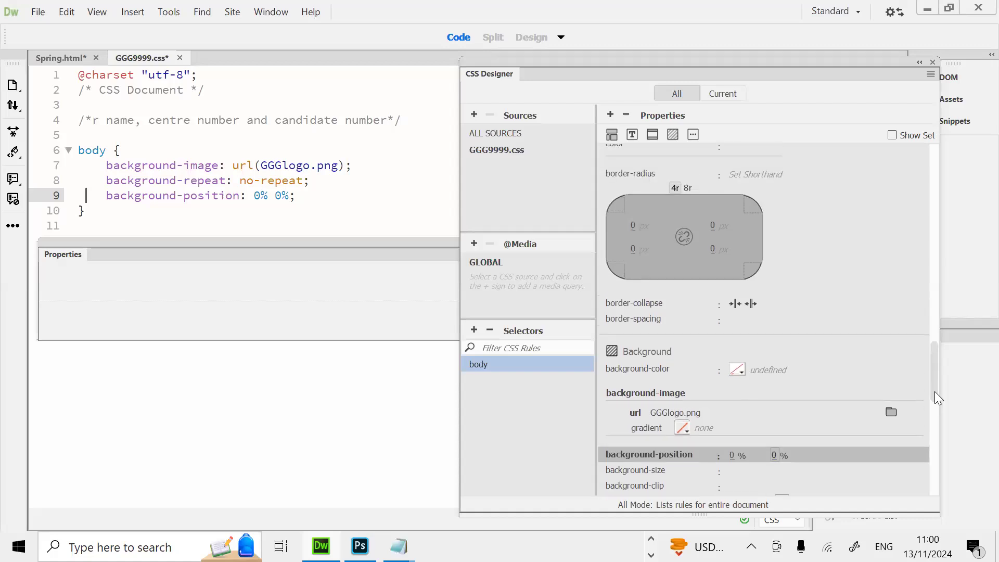
pyautogui.click(743, 456)
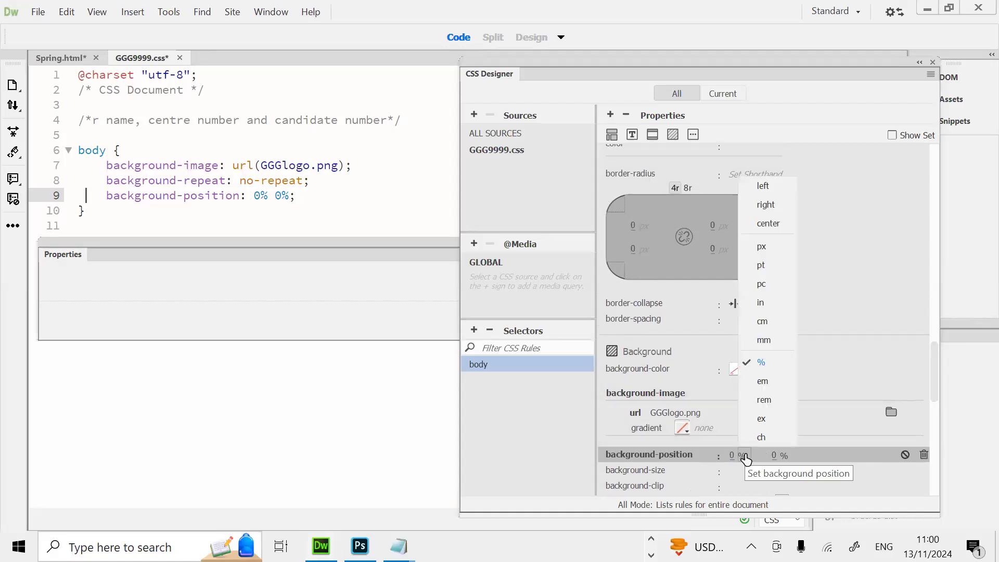
pyautogui.click(771, 200)
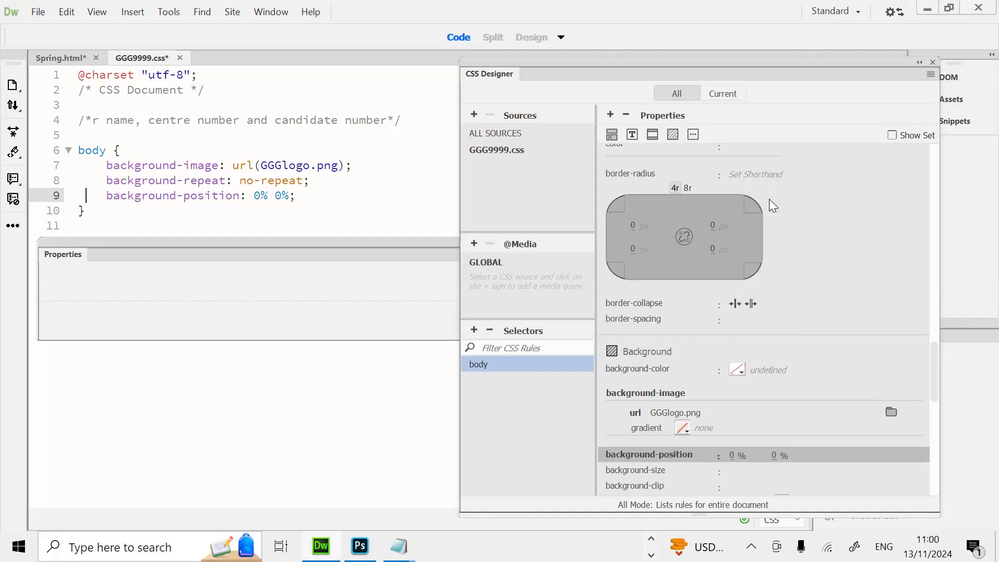
pyautogui.click(784, 456)
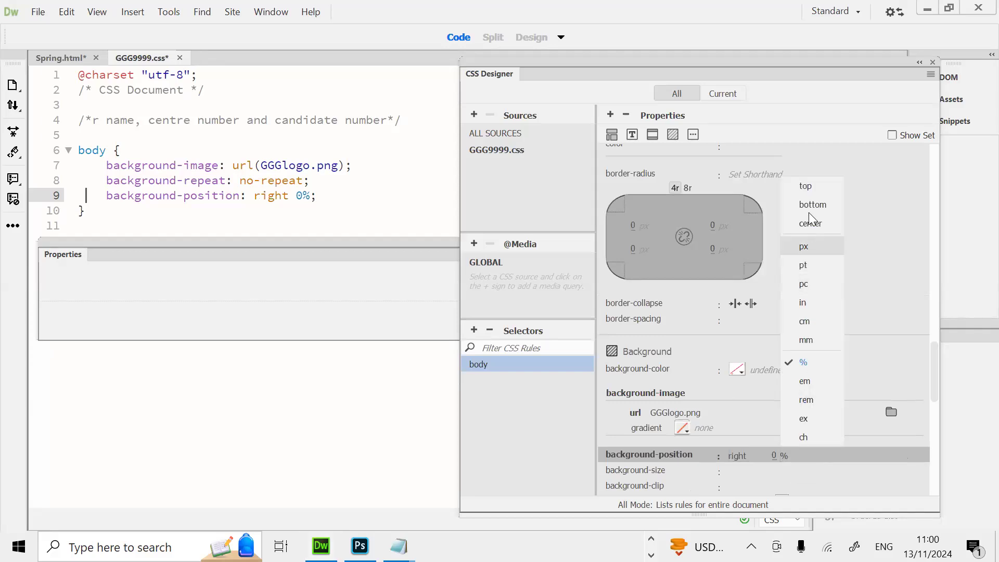
pyautogui.click(811, 186)
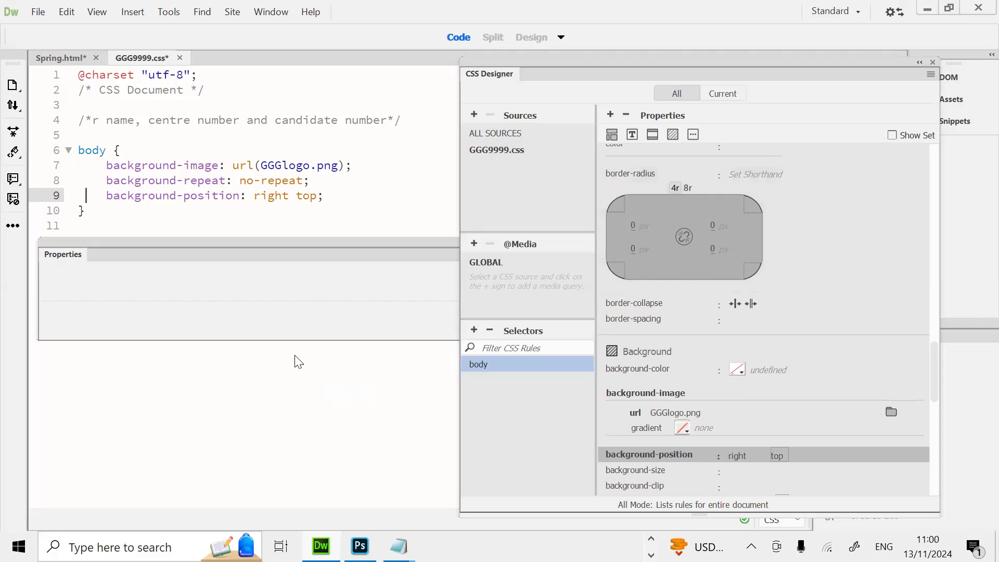
pyautogui.click(276, 218)
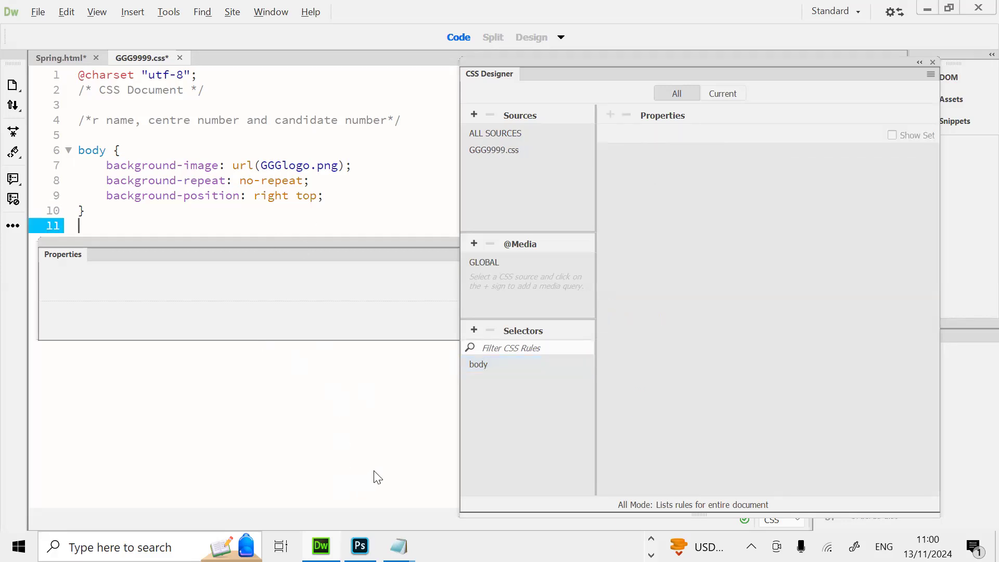
# Step: Check the table requirements of task 14 in the exam paper and add a table selector to GGG9999.css
pyautogui.hotkey('alt', 'Tab')
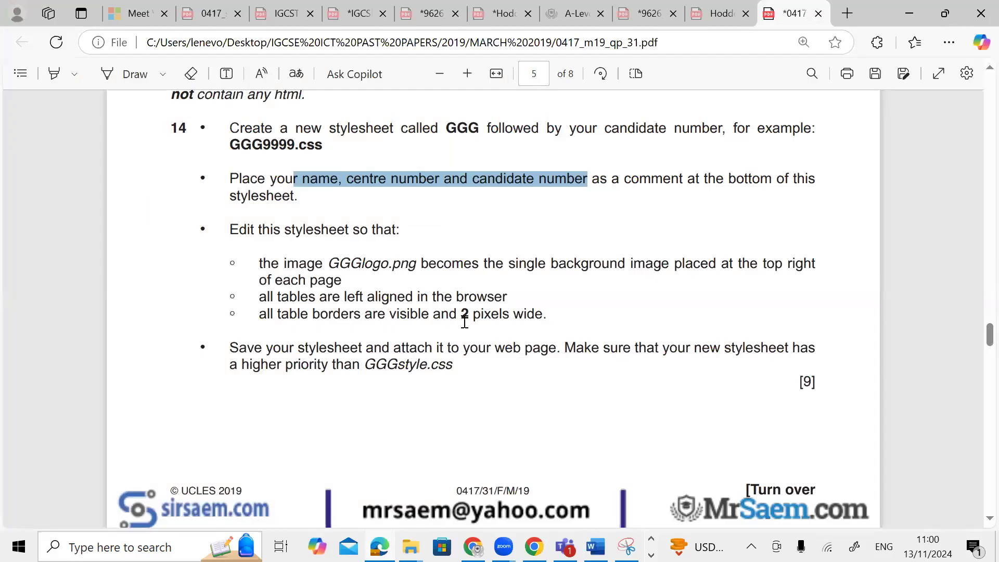
pyautogui.hotkey('alt', 'Tab')
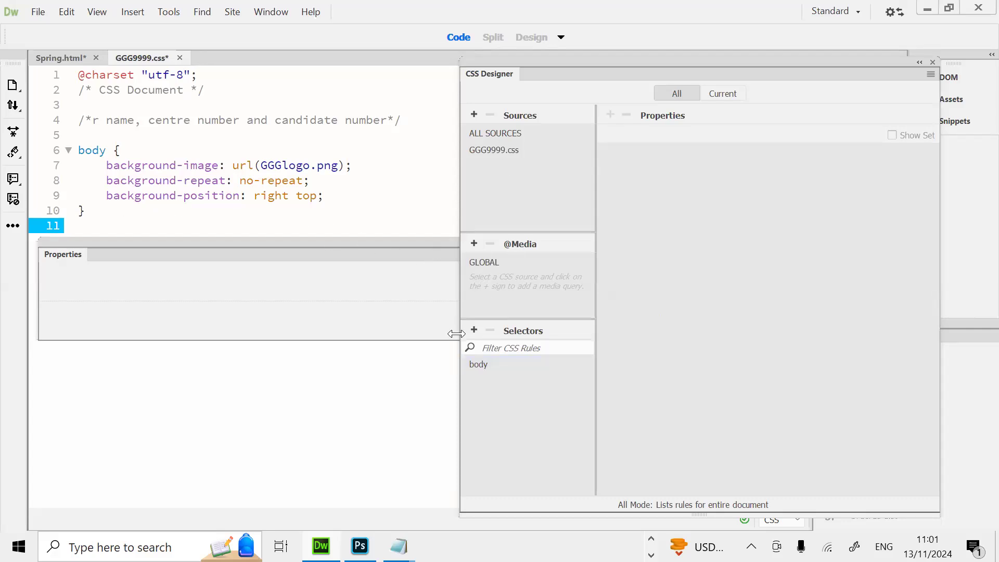
pyautogui.click(475, 331)
pyautogui.write('TA')
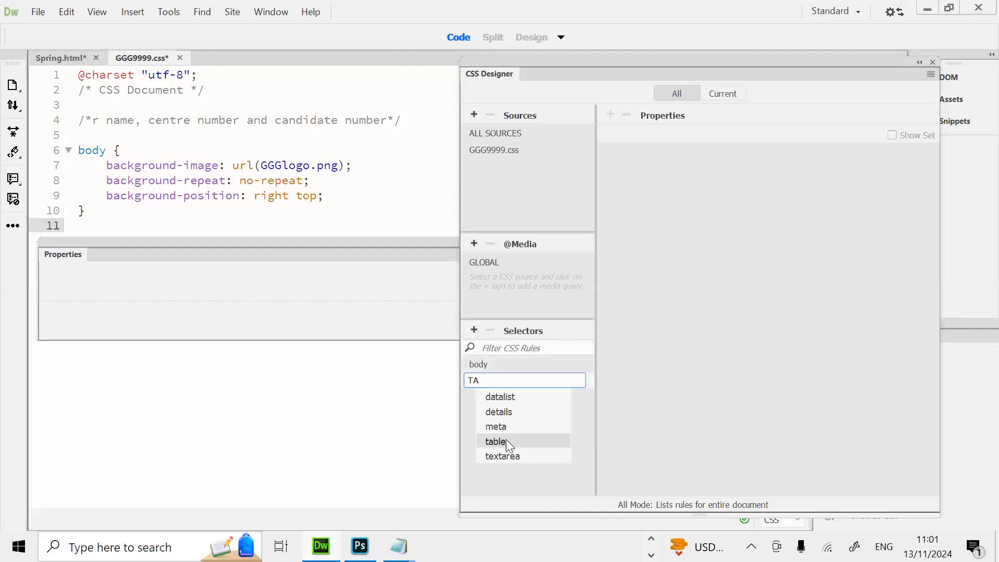
pyautogui.click(506, 441)
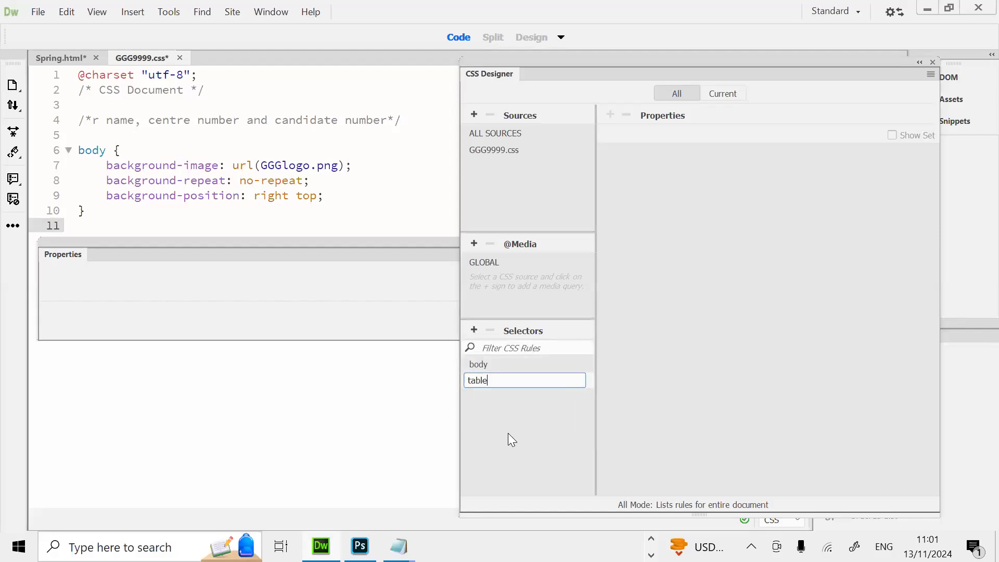
pyautogui.press('Return')
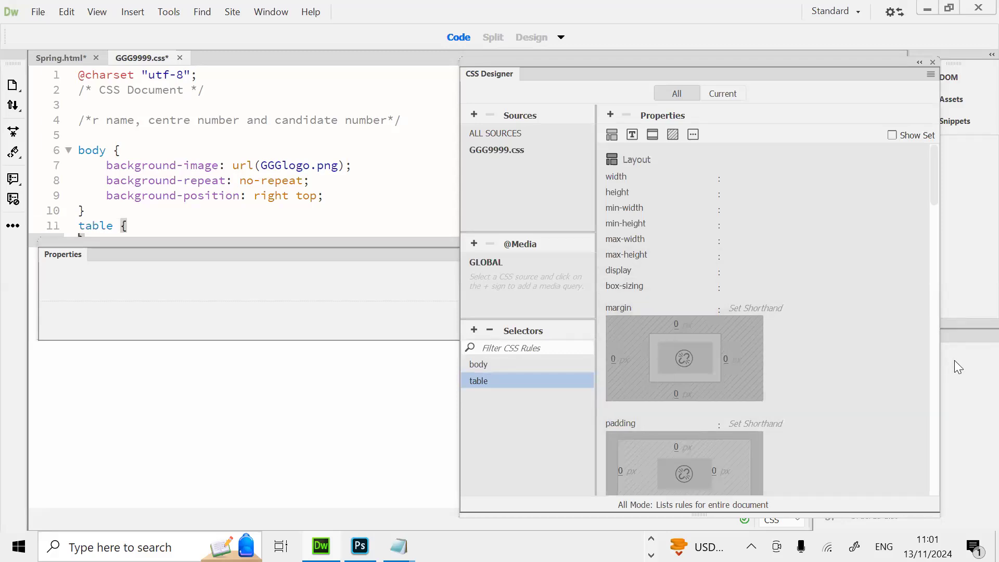
# Step: Set the table rule's float to right and move the Properties panel below the code
pyautogui.moveTo(937, 187); pyautogui.dragTo(948, 156)
pyautogui.moveTo(945, 172); pyautogui.dragTo(938, 259)
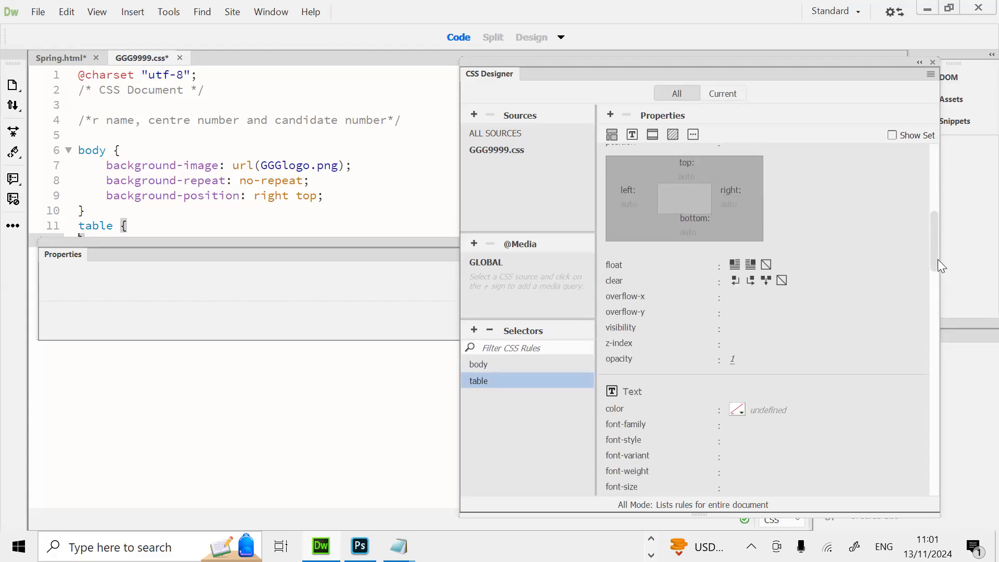
pyautogui.click(749, 266)
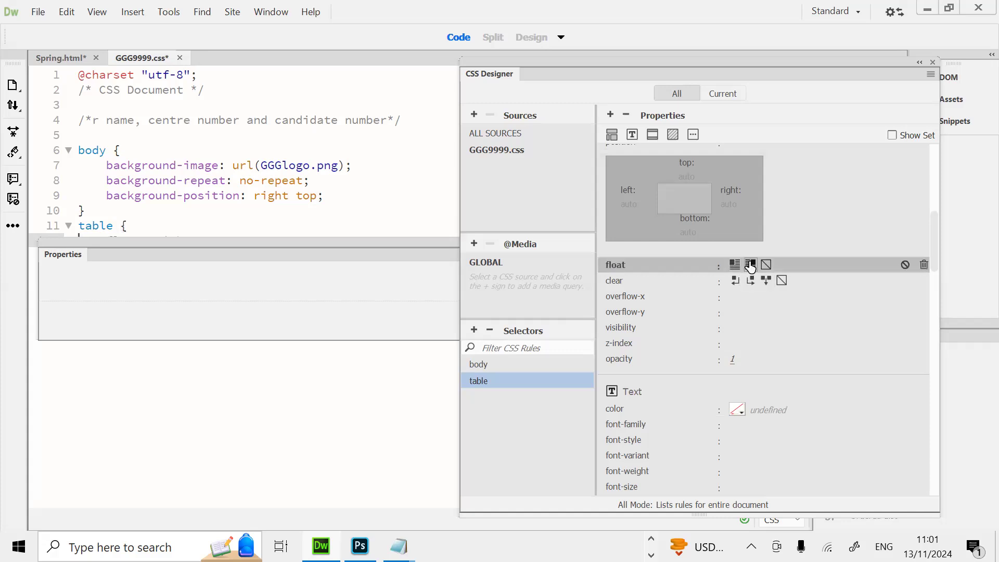
pyautogui.moveTo(255, 238); pyautogui.dragTo(268, 324)
pyautogui.click(239, 245)
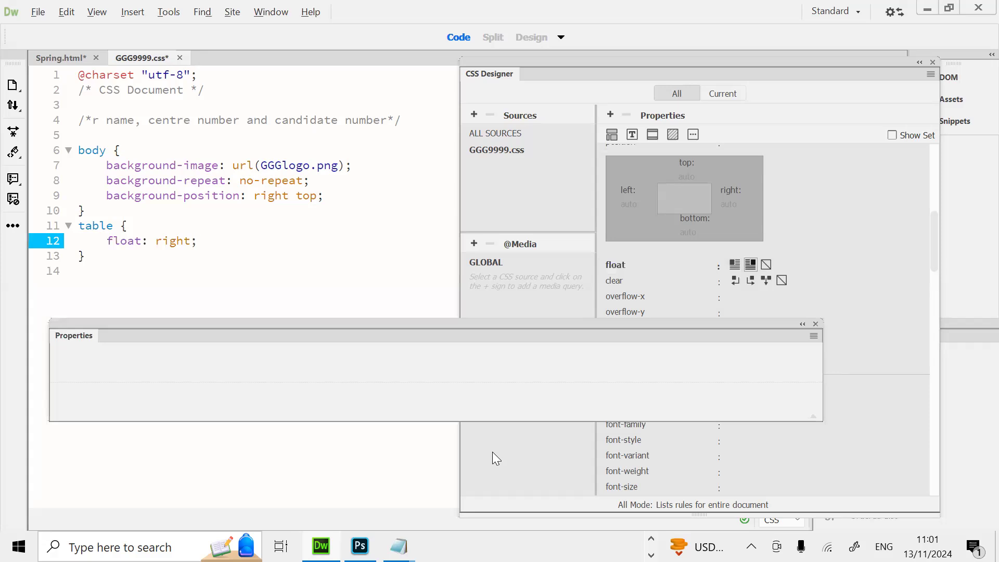
# Step: Recheck task 14 in the exam paper and add a solid border-style to the table rule below the float declaration
pyautogui.hotkey('alt', 'Tab')
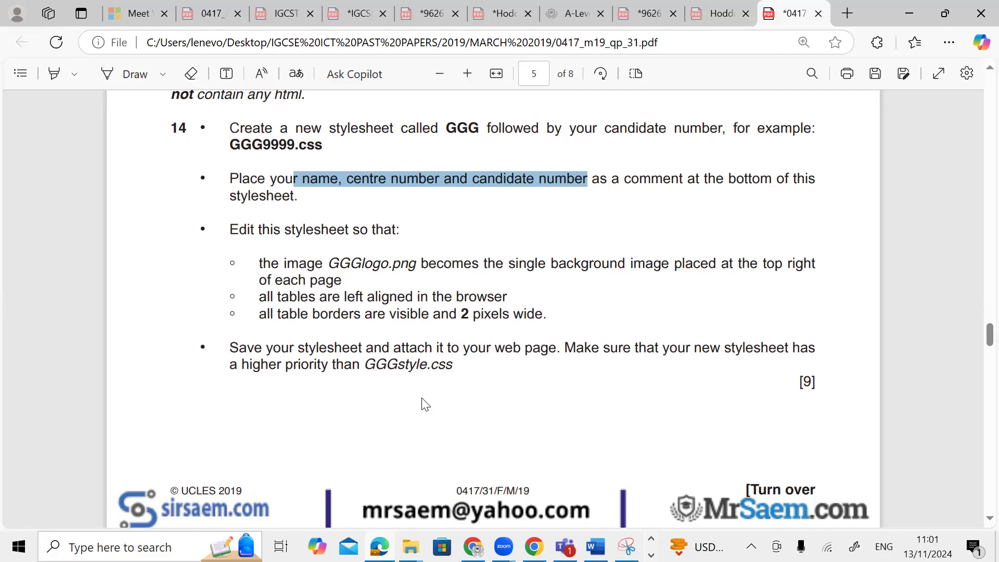
pyautogui.hotkey('alt', 'Tab')
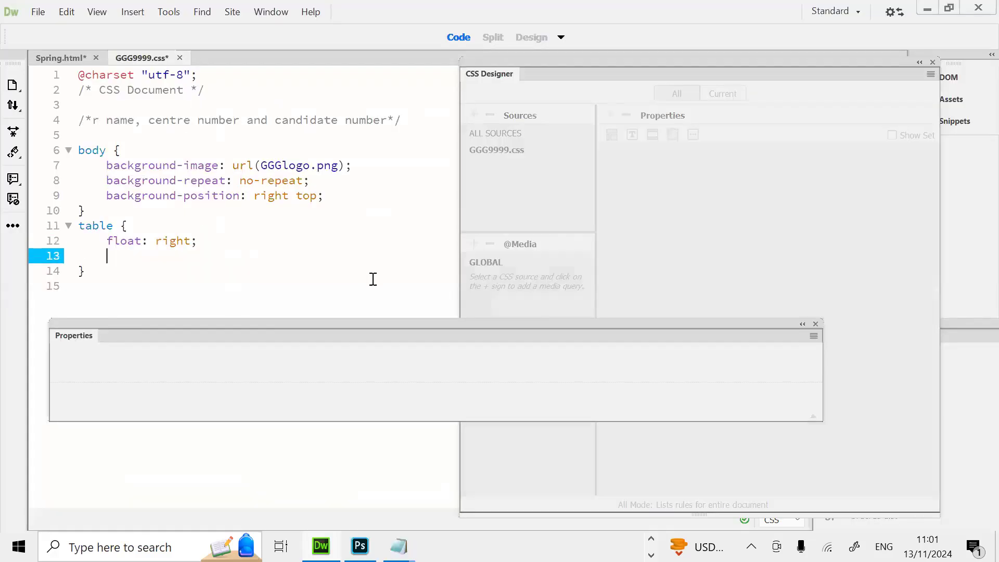
pyautogui.click(153, 242)
pyautogui.click(127, 252)
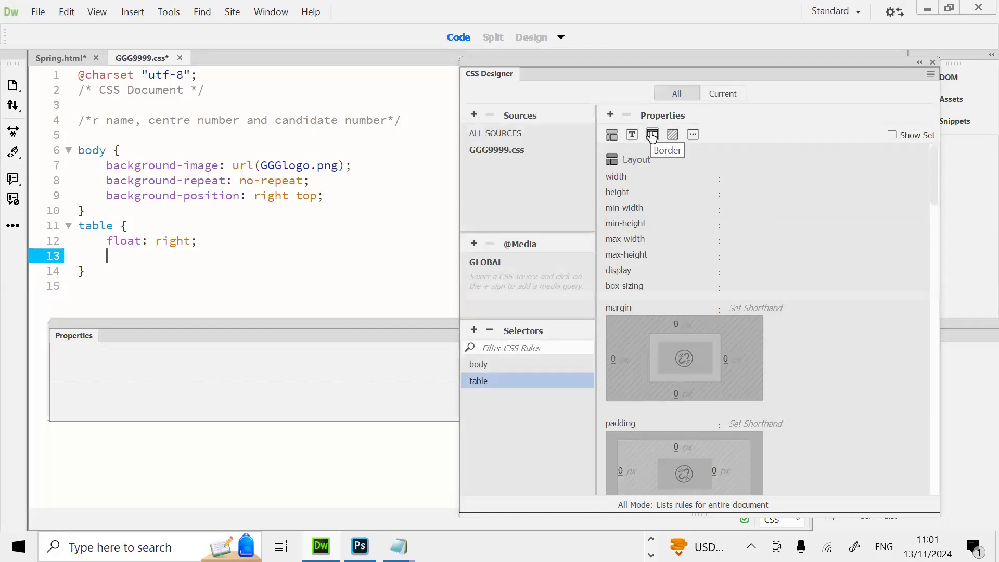
pyautogui.click(652, 135)
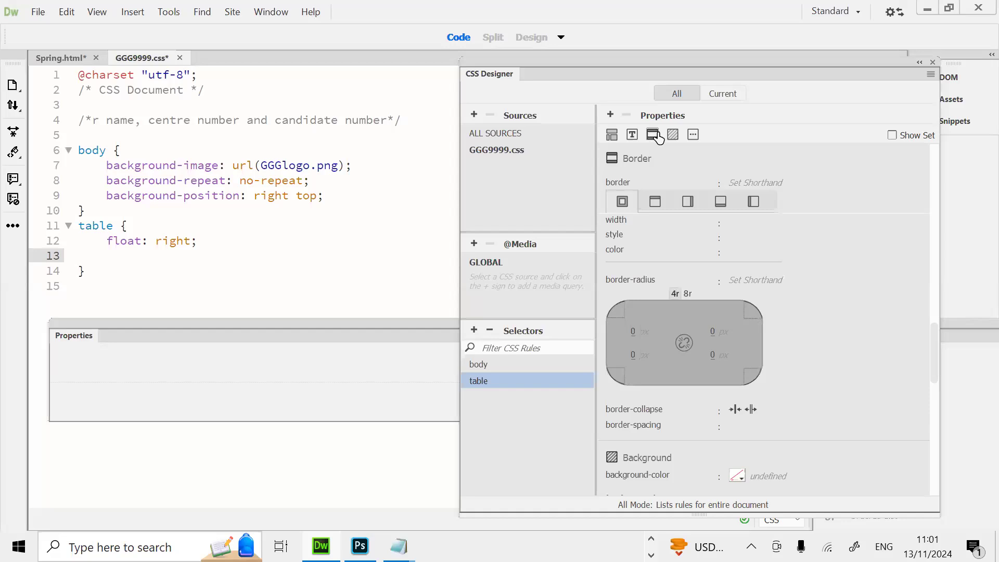
pyautogui.scroll(-5, 727, 367)
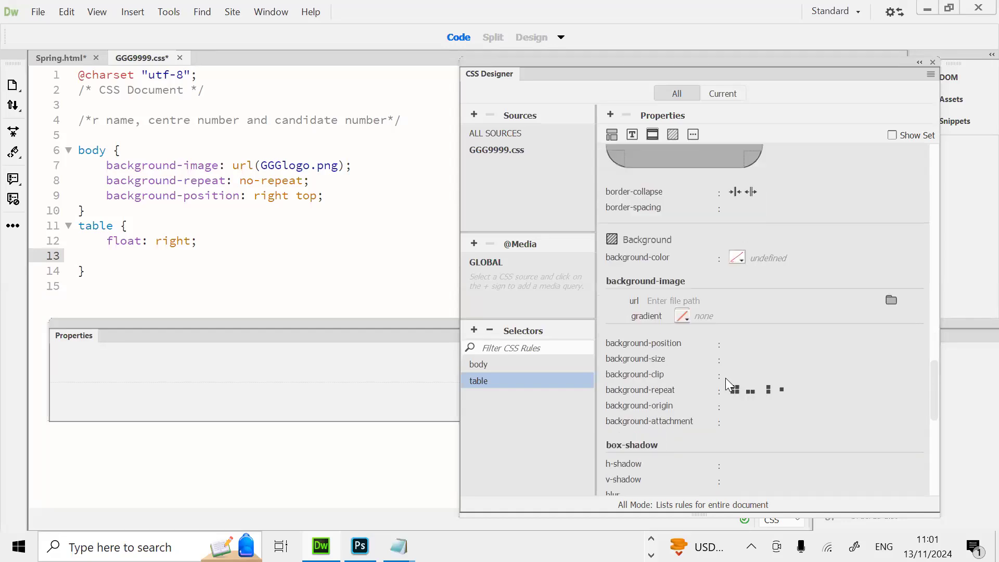
pyautogui.scroll(-5, 726, 378)
pyautogui.scroll(5, 726, 378)
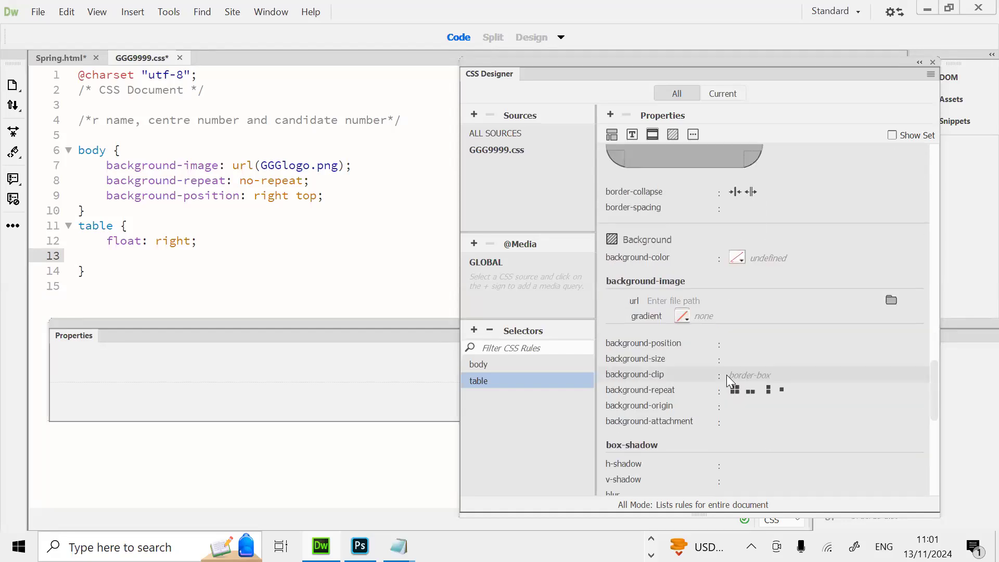
pyautogui.scroll(5, 727, 375)
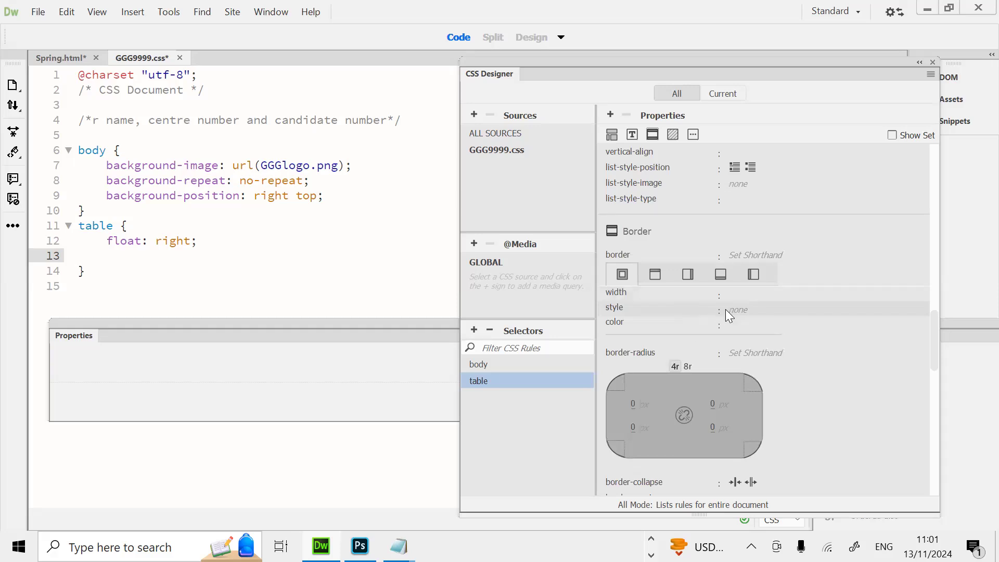
pyautogui.click(740, 311)
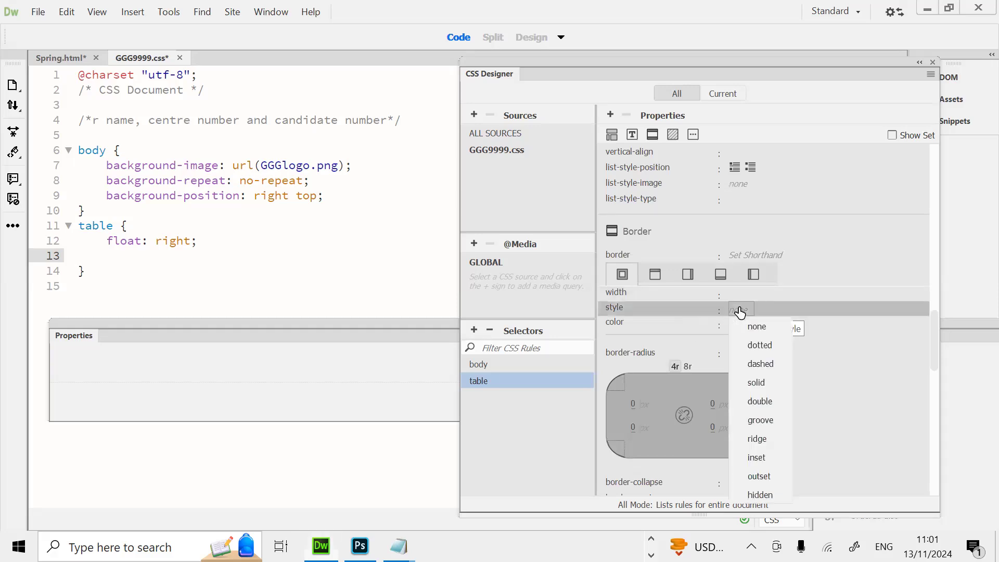
pyautogui.click(765, 383)
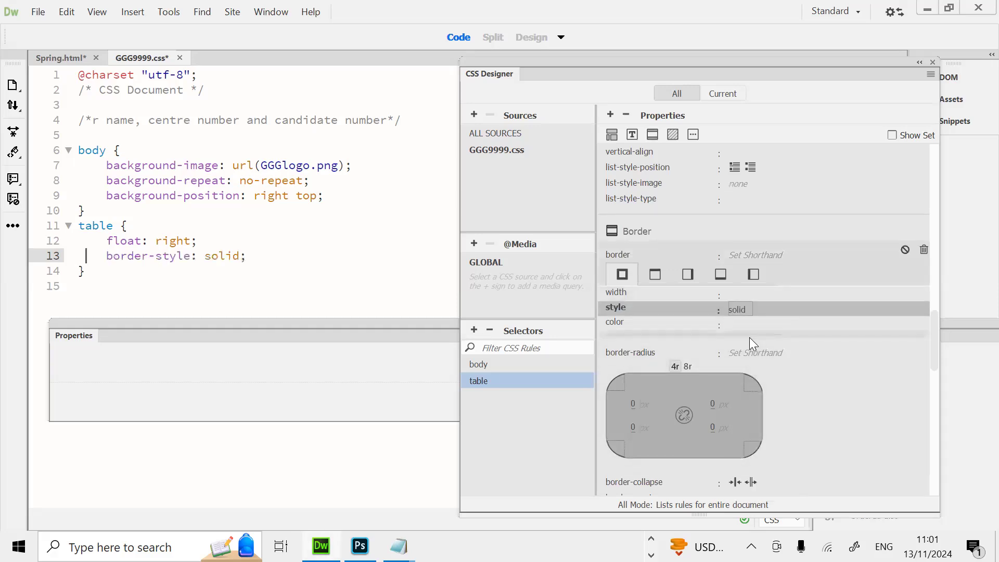
# Step: Check the required border width in the exam paper and set the table rule's border-width to 2px
pyautogui.hotkey('alt', 'Tab')
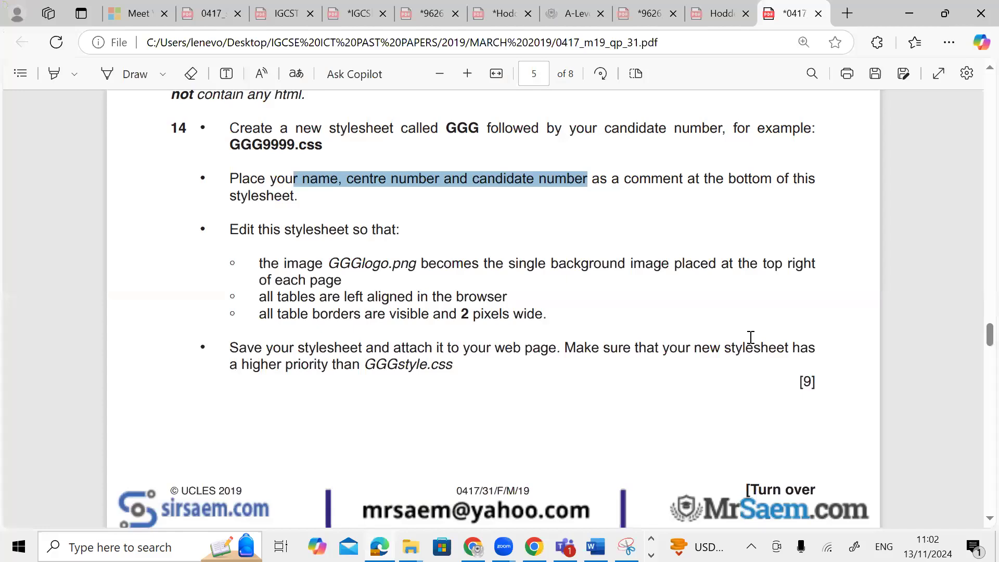
pyautogui.hotkey('alt', 'Tab')
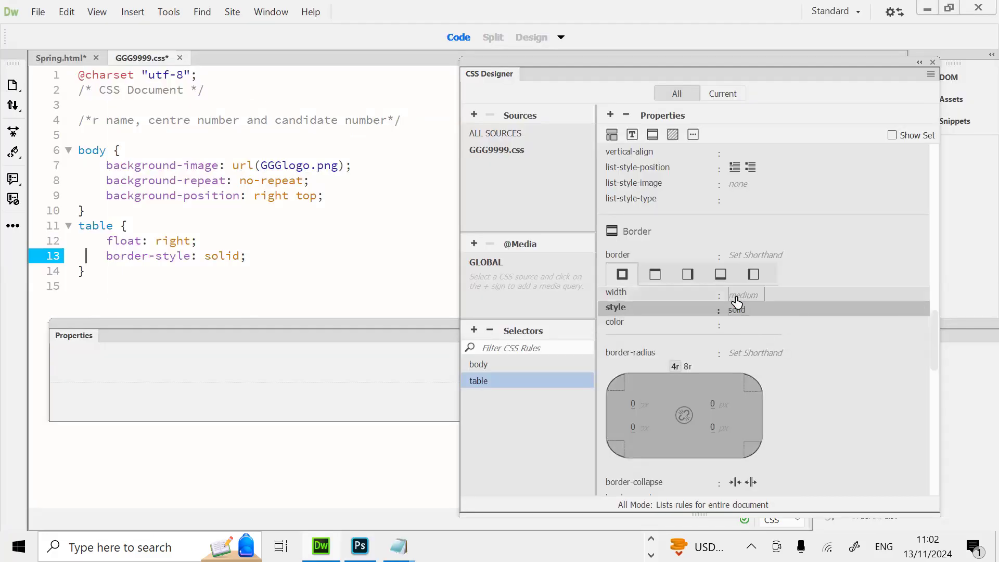
pyautogui.click(736, 297)
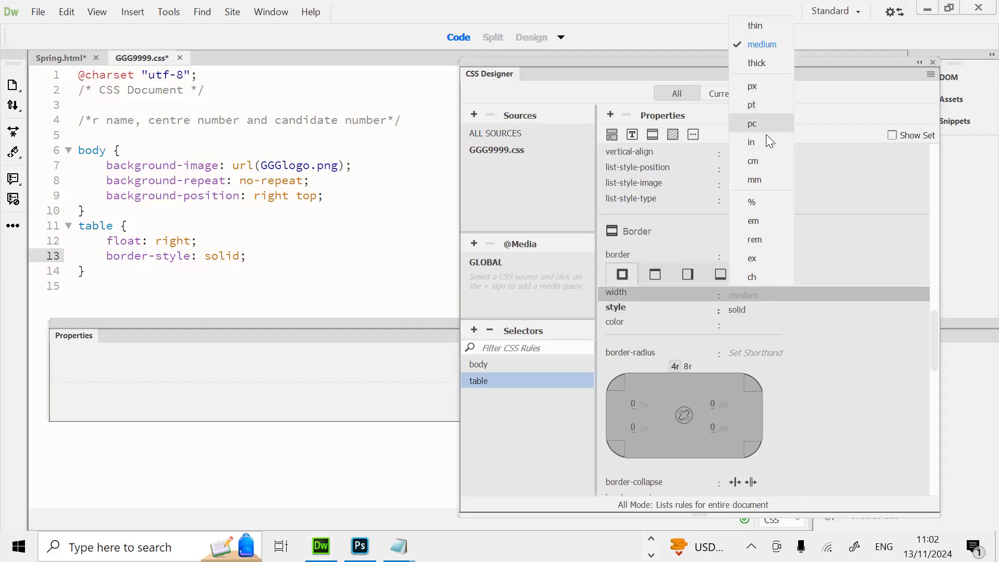
pyautogui.click(766, 90)
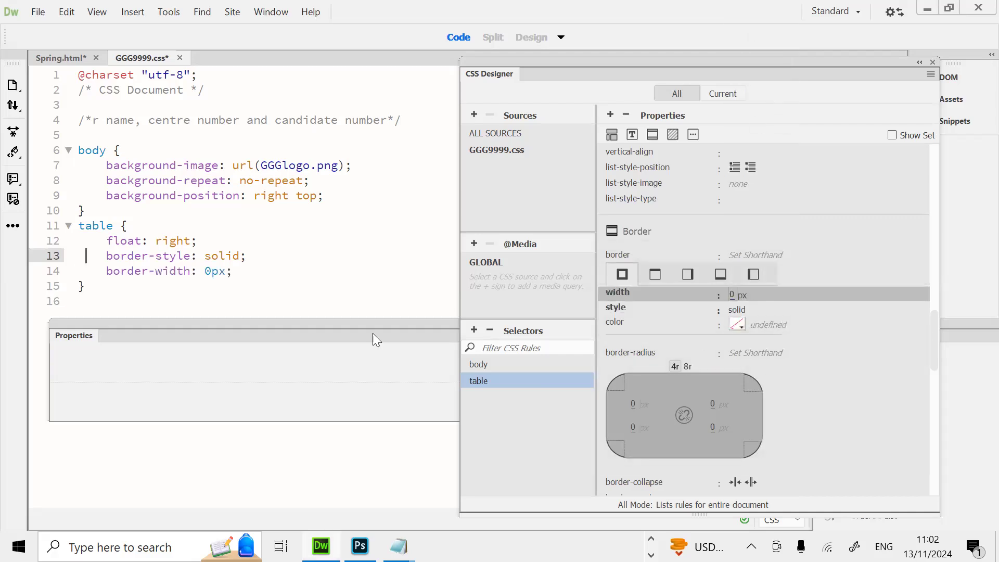
pyautogui.click(232, 271)
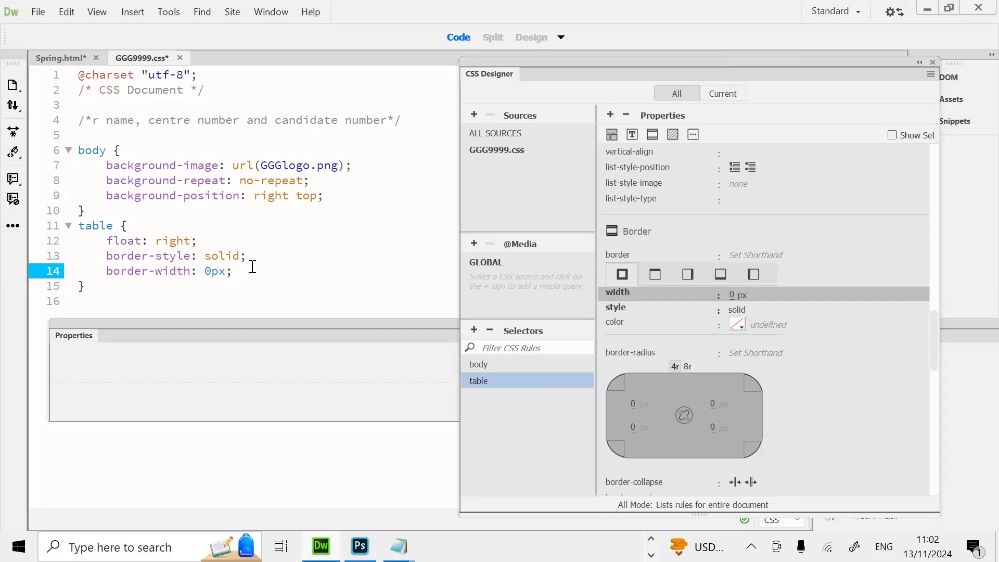
pyautogui.press('BackSpace')
pyautogui.write('2')
pyautogui.click(252, 273)
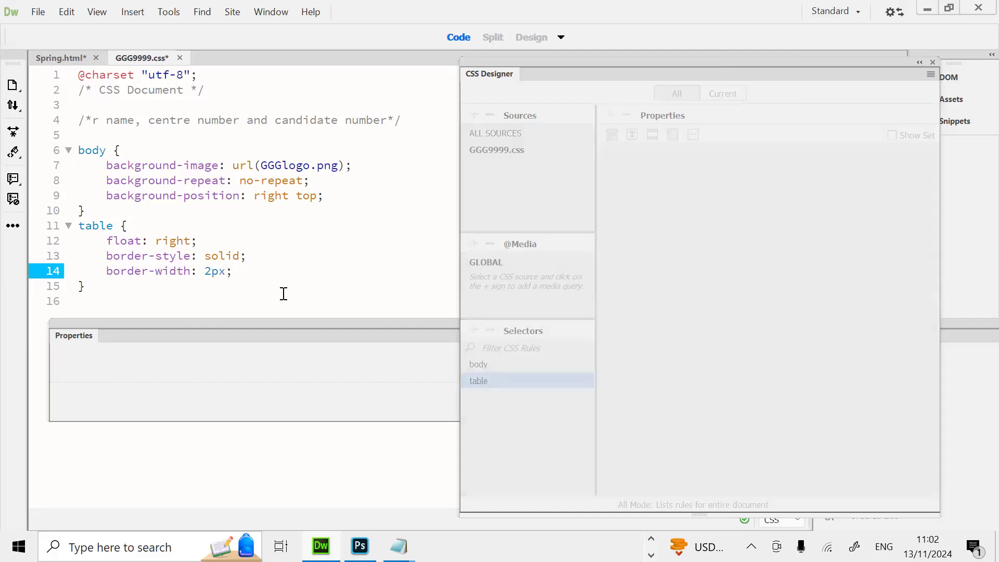
# Step: Check the save instruction in task 14 and save the GGG9999.css stylesheet
pyautogui.hotkey('alt', 'Tab')
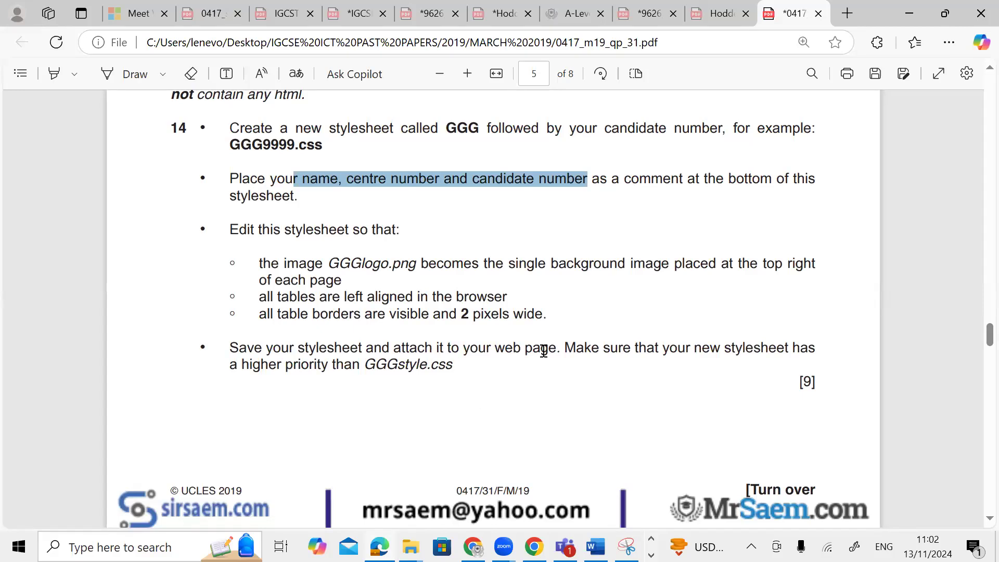
pyautogui.hotkey('alt', 'Tab')
pyautogui.click(38, 11)
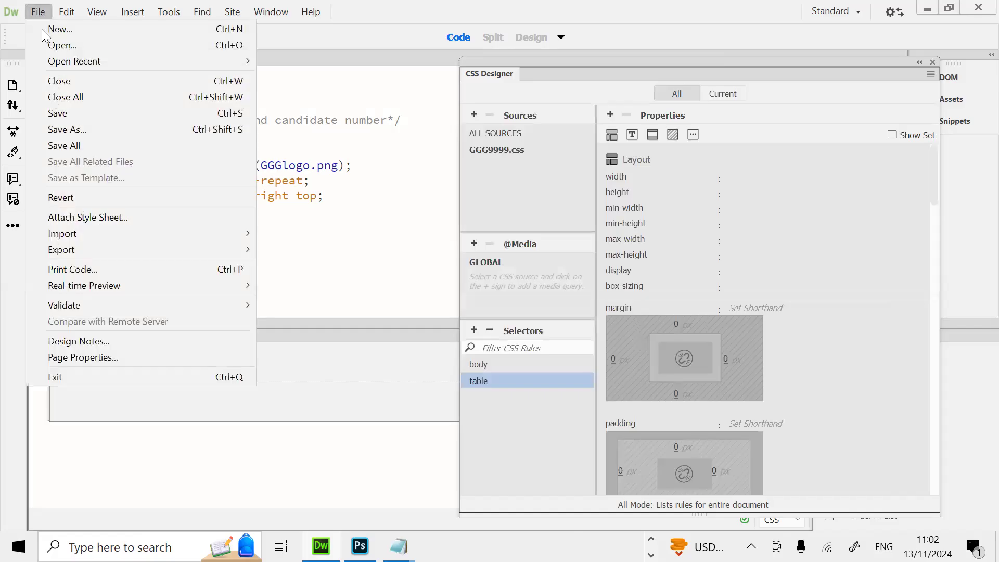
pyautogui.click(58, 115)
# Step: Attach the existing stylesheet GGG9999.css to Spring.html as a link
pyautogui.click(66, 56)
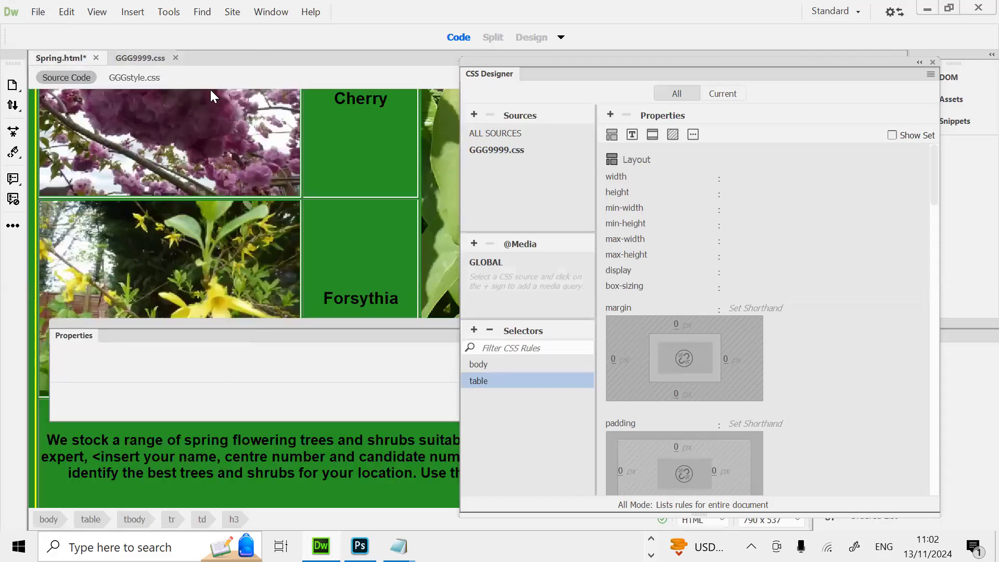
pyautogui.click(474, 116)
pyautogui.click(481, 148)
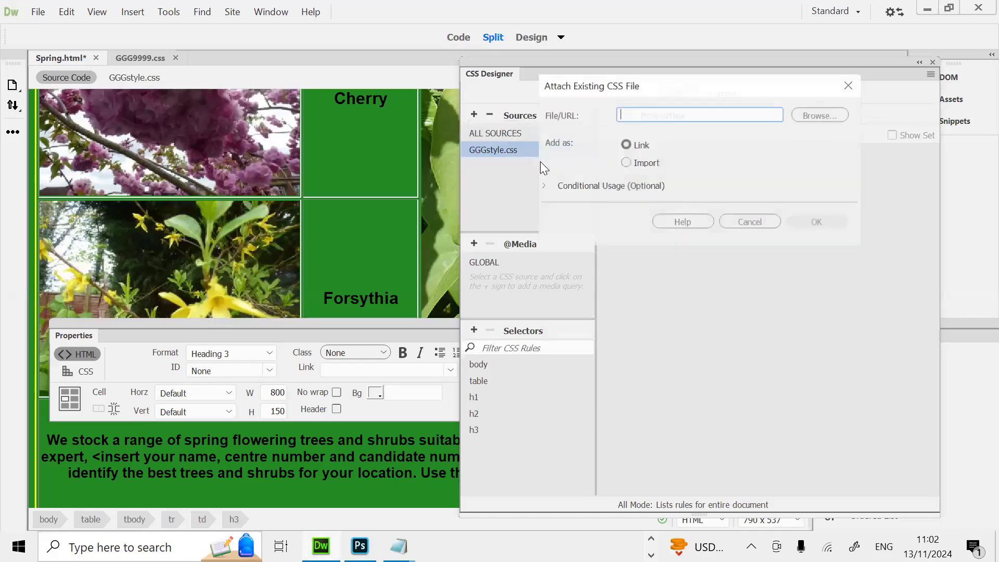
pyautogui.click(810, 116)
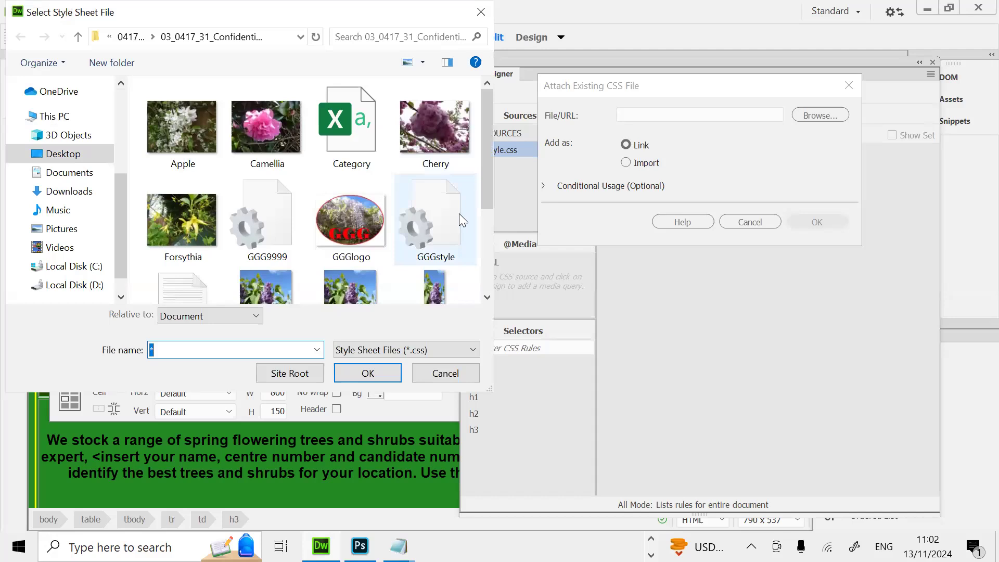
pyautogui.click(282, 219)
pyautogui.doubleClick(281, 220)
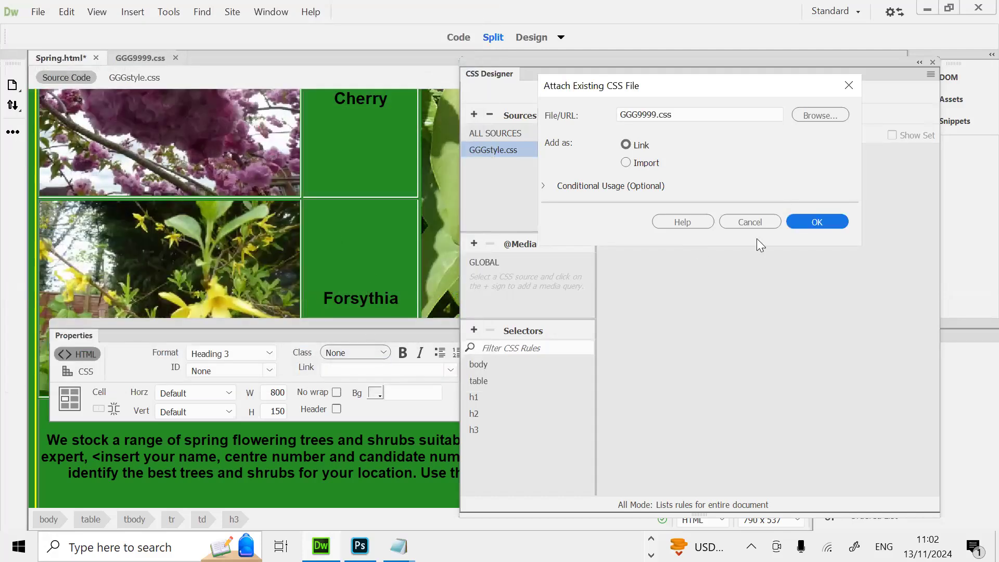
pyautogui.click(801, 223)
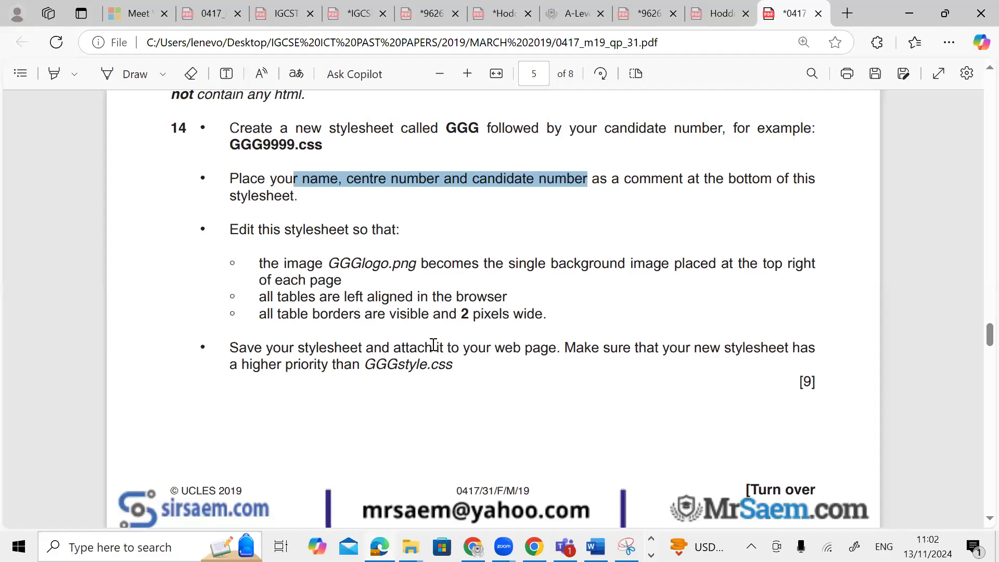
# Step: Check the stylesheet priority requirement in task 14, show Spring.html in Code view and move the CSS Designer clear of the code
pyautogui.scroll(-5, 434, 345)
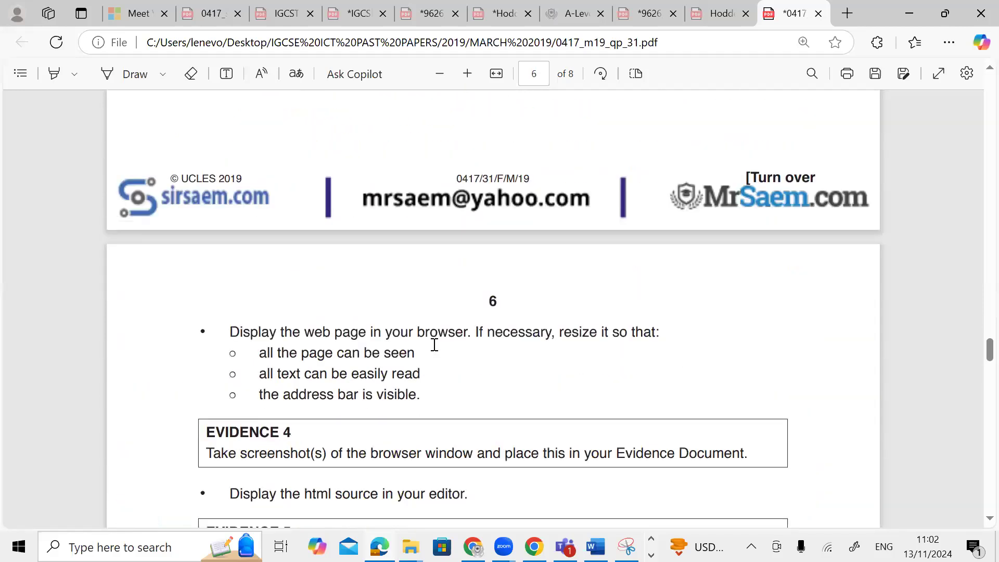
pyautogui.scroll(5, 453, 349)
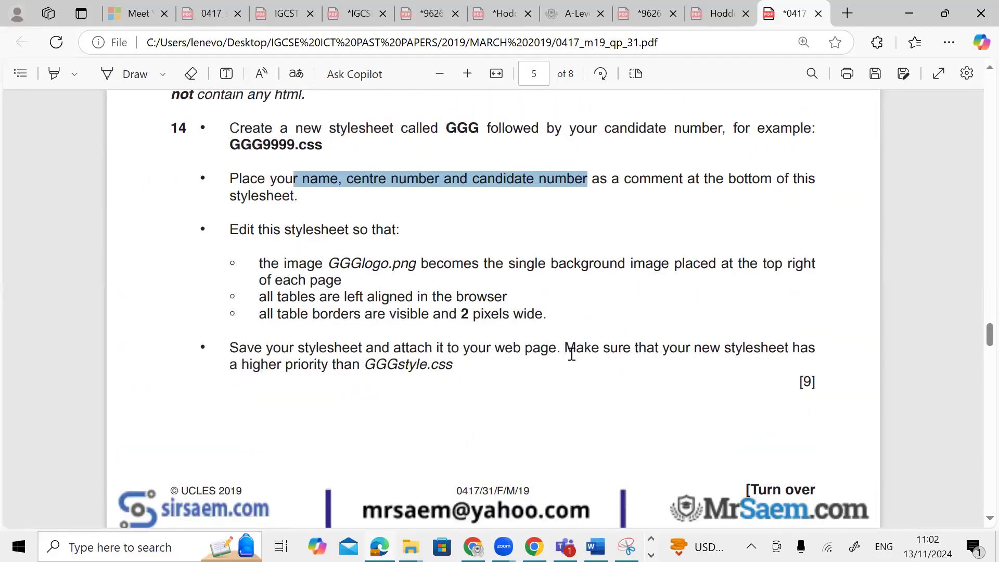
pyautogui.moveTo(239, 364); pyautogui.dragTo(378, 370)
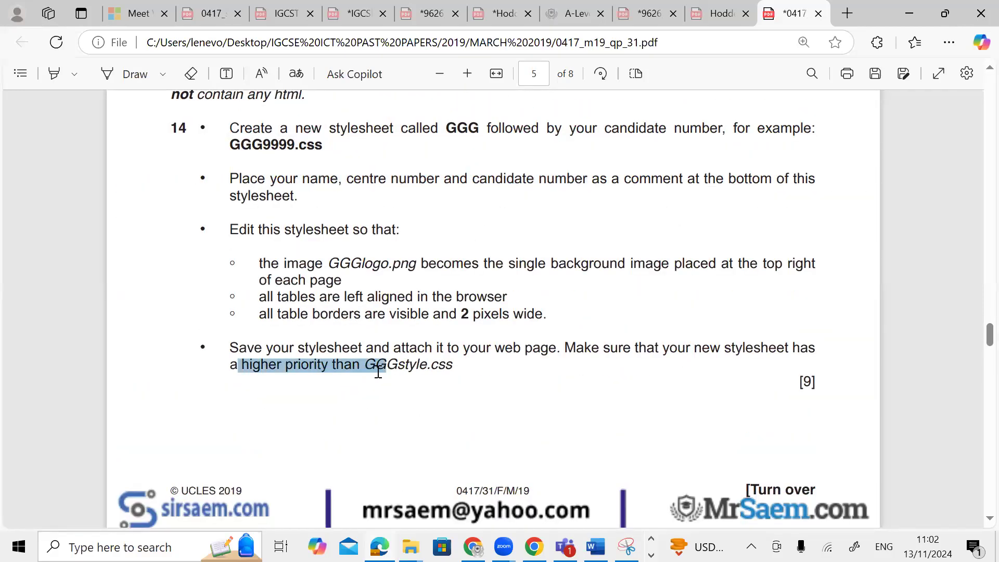
pyautogui.hotkey('alt', 'Tab')
pyautogui.click(462, 37)
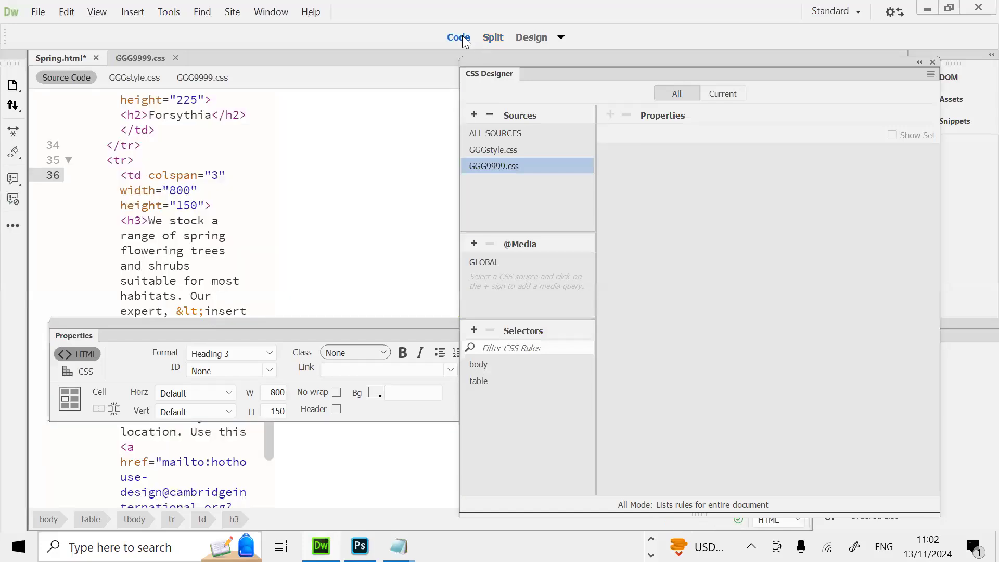
pyautogui.moveTo(551, 64); pyautogui.dragTo(755, 308)
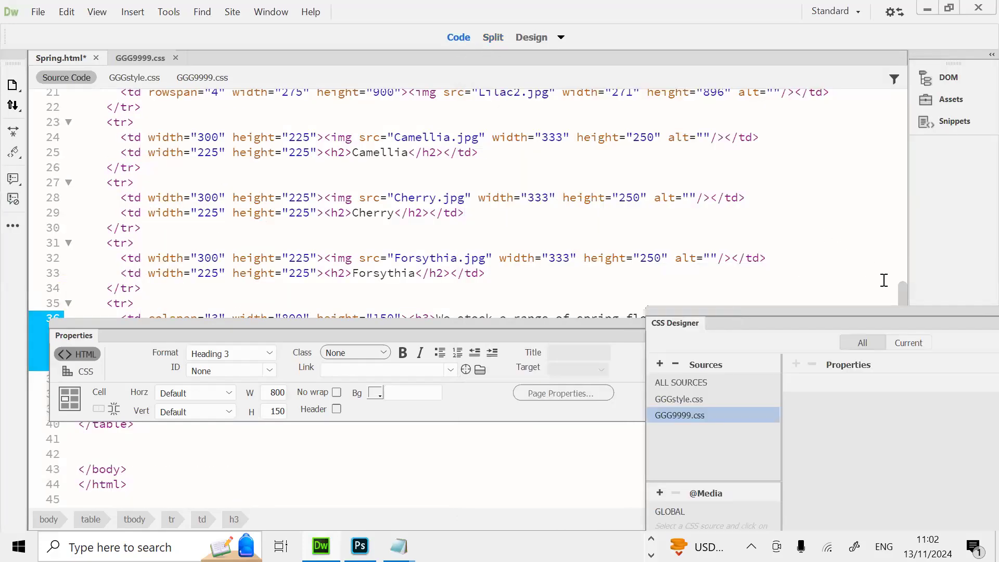
# Step: Check the order of the GGGstyle.css and GGG9999.css links in the head of Spring.html
pyautogui.moveTo(903, 182); pyautogui.dragTo(901, 94)
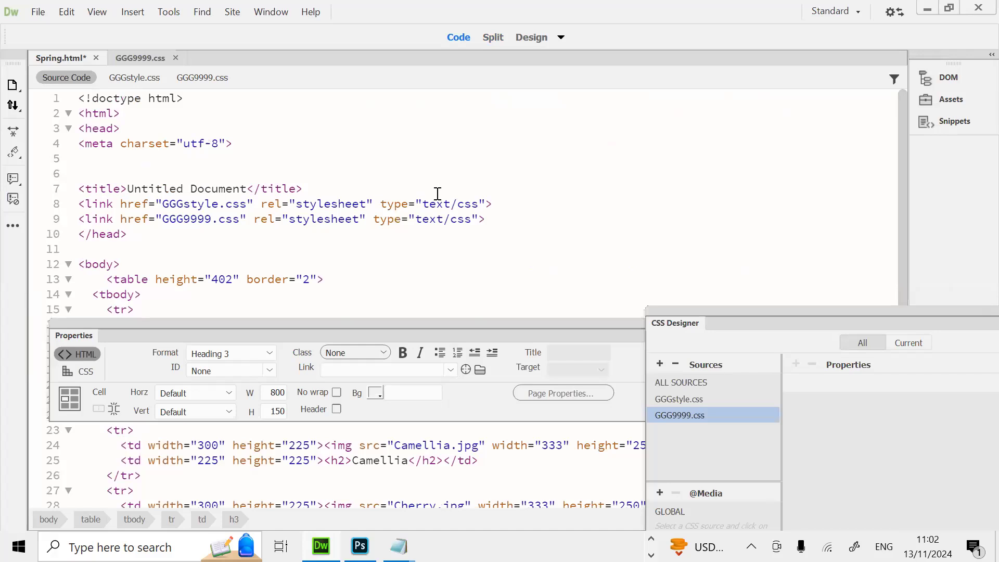
pyautogui.click(368, 205)
pyautogui.click(269, 219)
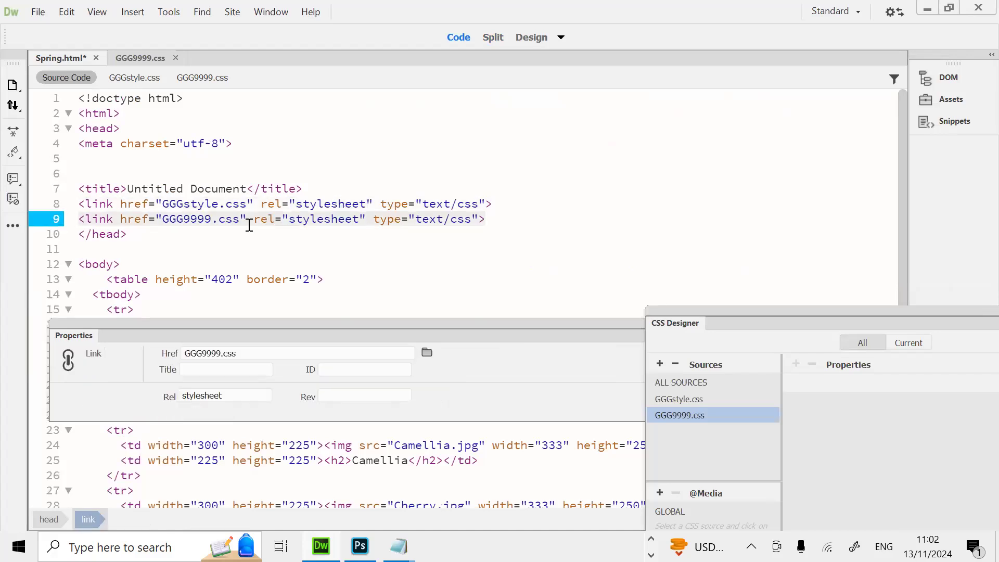
pyautogui.click(185, 219)
pyautogui.click(492, 222)
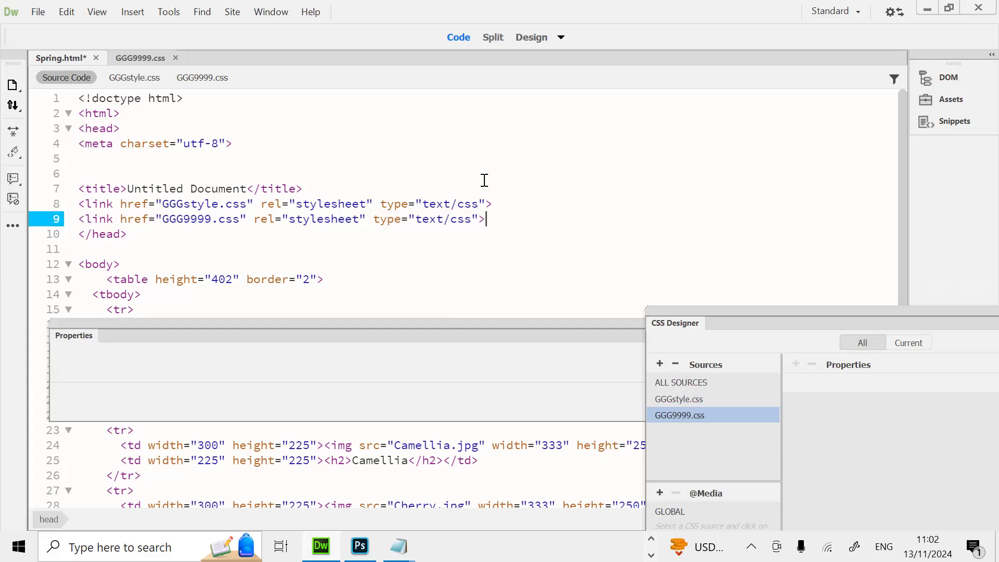
# Step: Switch to the exam paper and read the browser display and Evidence 4 to 6 instructions that follow task 14
pyautogui.hotkey('alt', 'Tab')
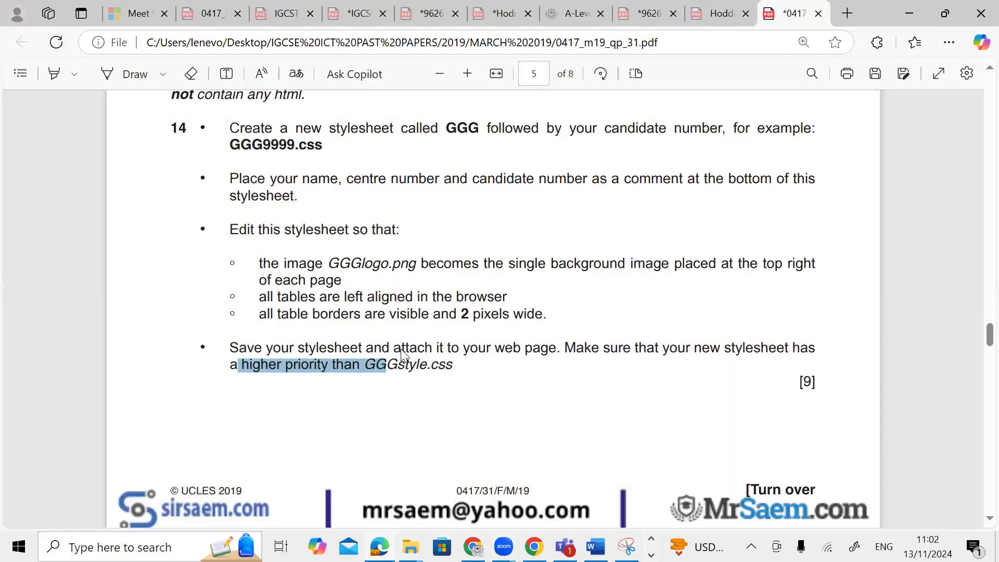
pyautogui.scroll(-7, 402, 351)
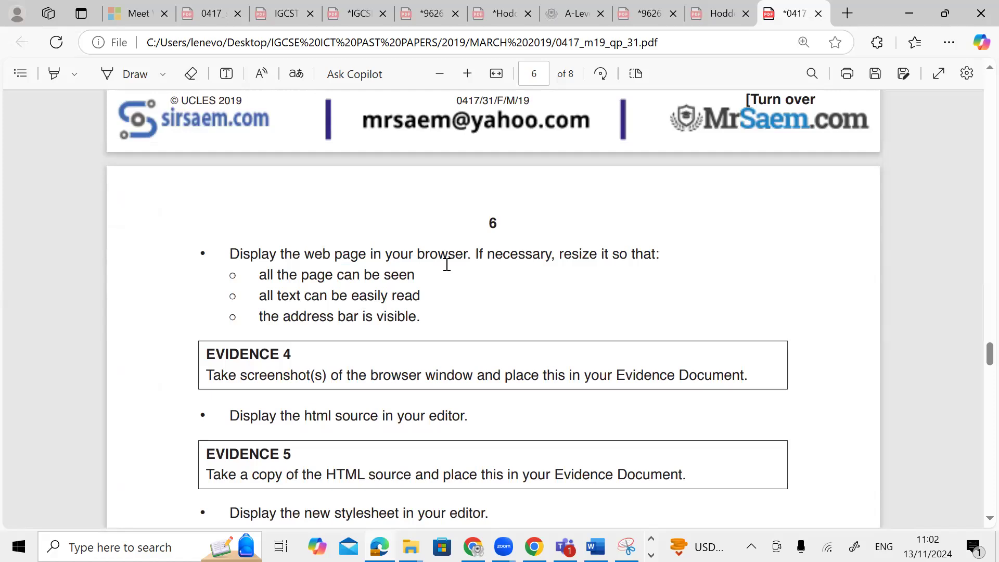
pyautogui.scroll(-3, 336, 313)
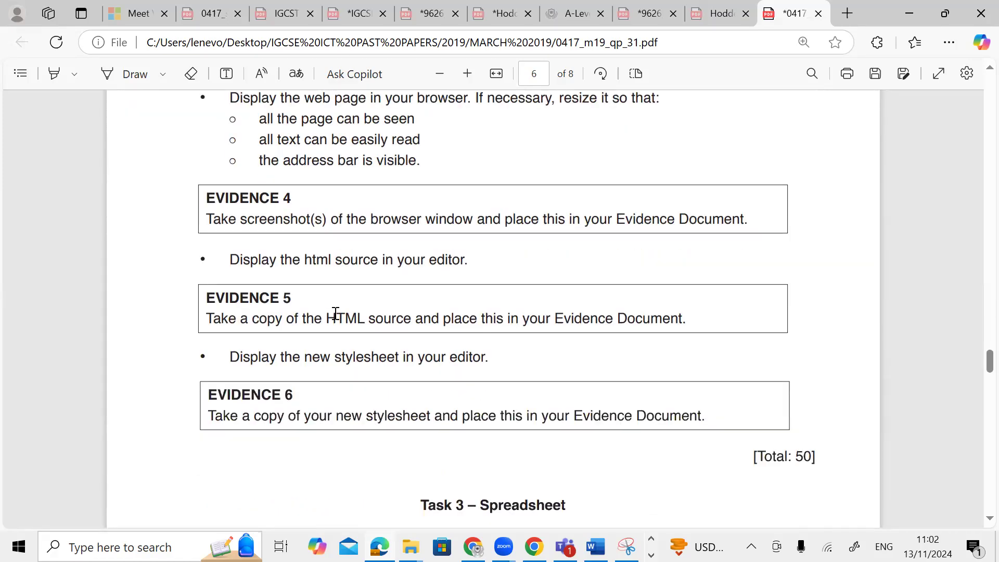
pyautogui.hotkey('alt', 'Tab')
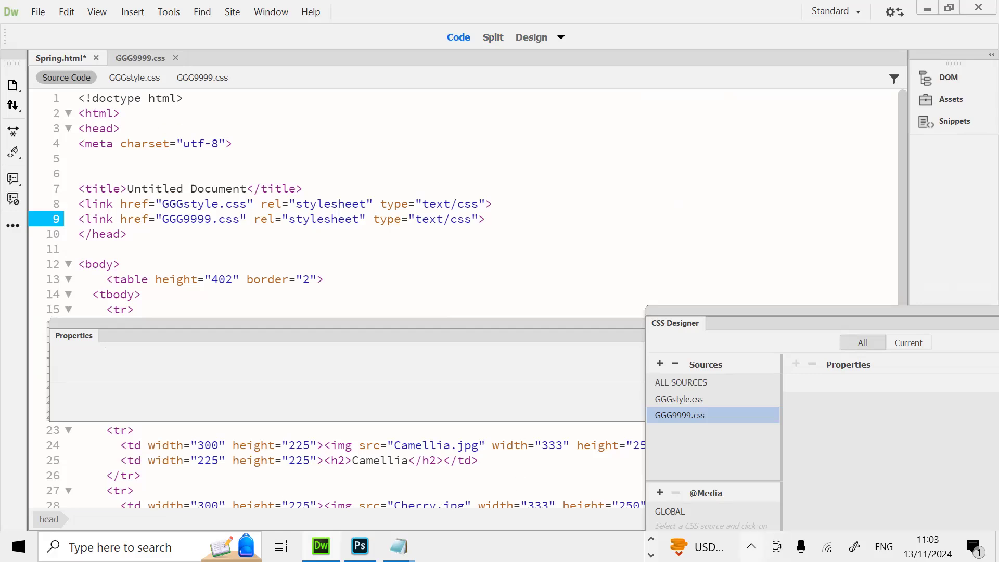
# Step: Open the Spring web page in Edge from the 03_0417_31_Confidential Source Files 2019 folder
pyautogui.click(651, 539)
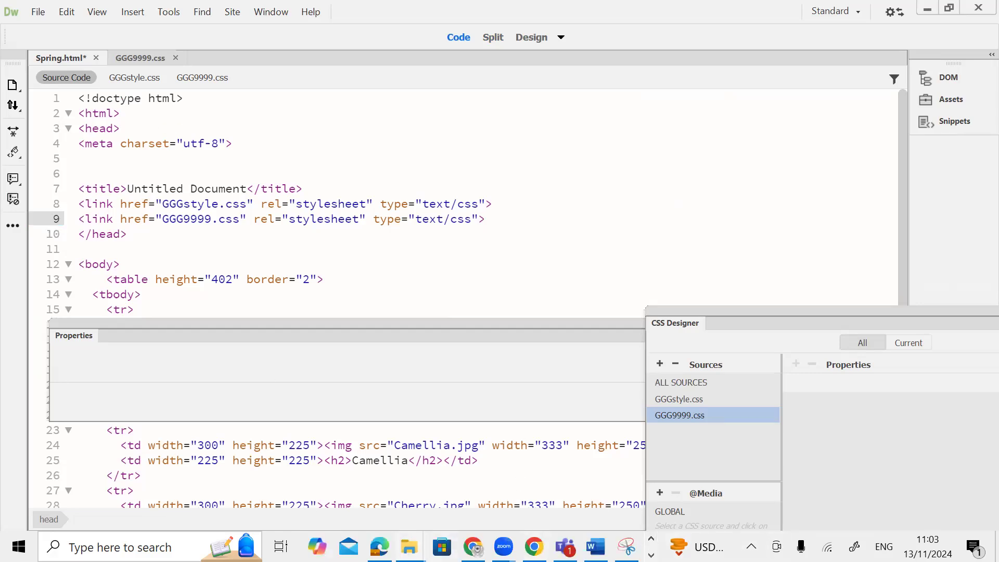
pyautogui.moveTo(409, 544)
pyautogui.click(484, 476)
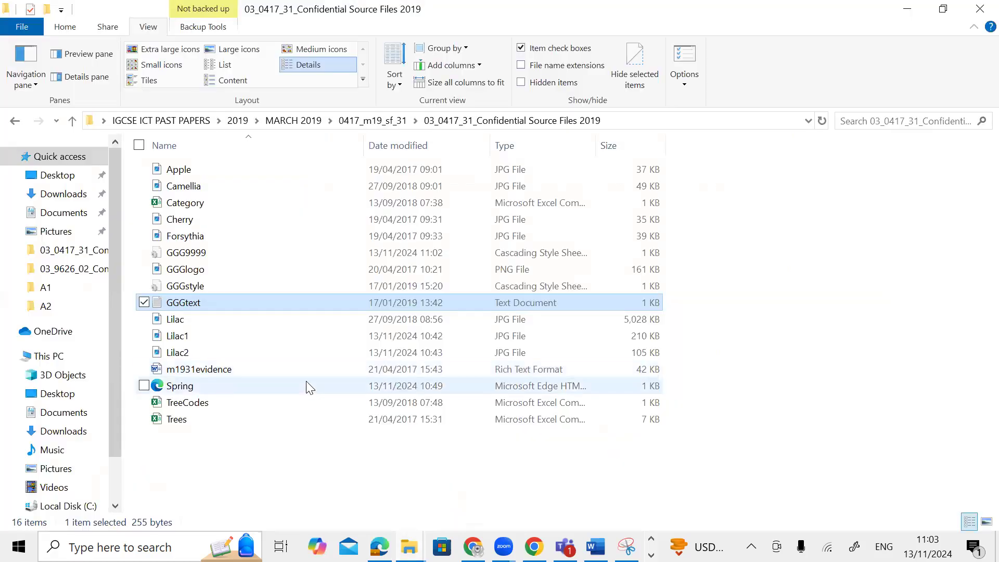
pyautogui.click(304, 385)
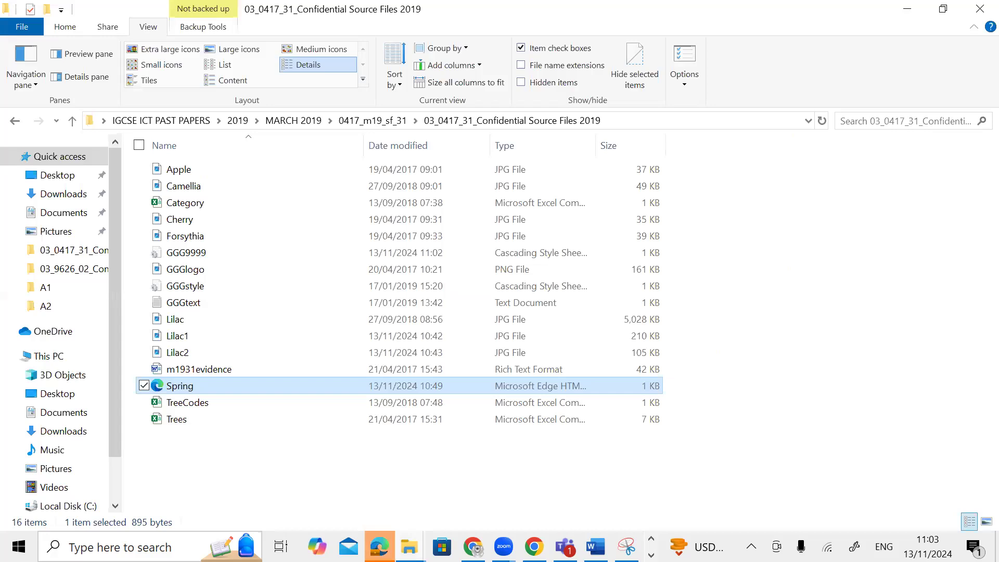
pyautogui.click(379, 547)
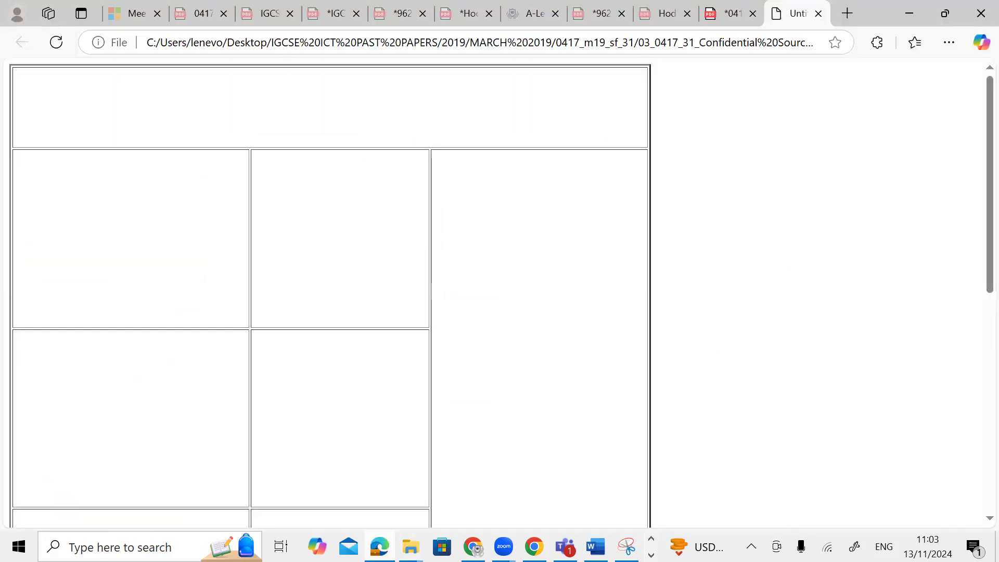
# Step: Save Spring.html in Dreamweaver and reload the page in the Edge browser
pyautogui.press('super+ctrl+Right')
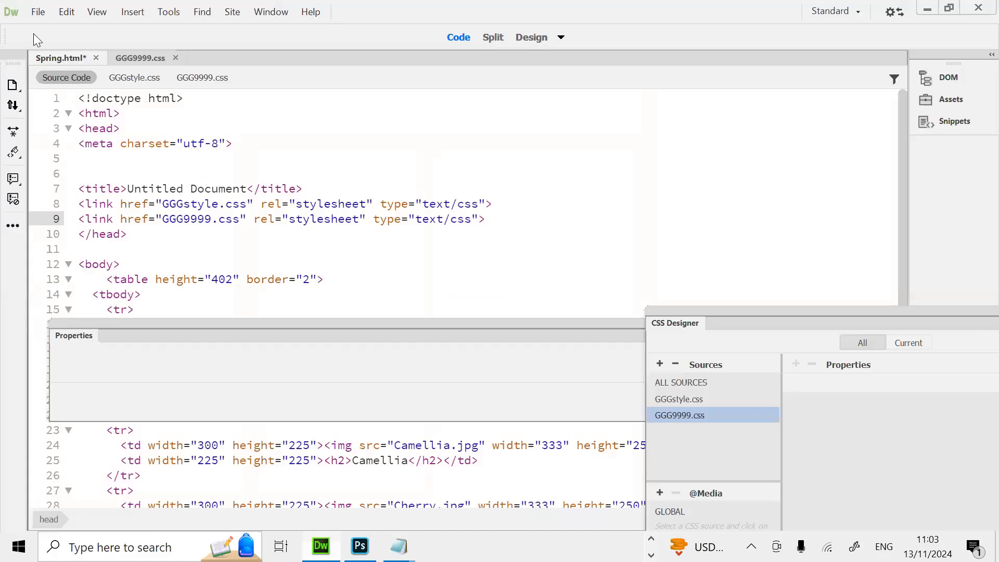
pyautogui.click(130, 56)
pyautogui.click(67, 55)
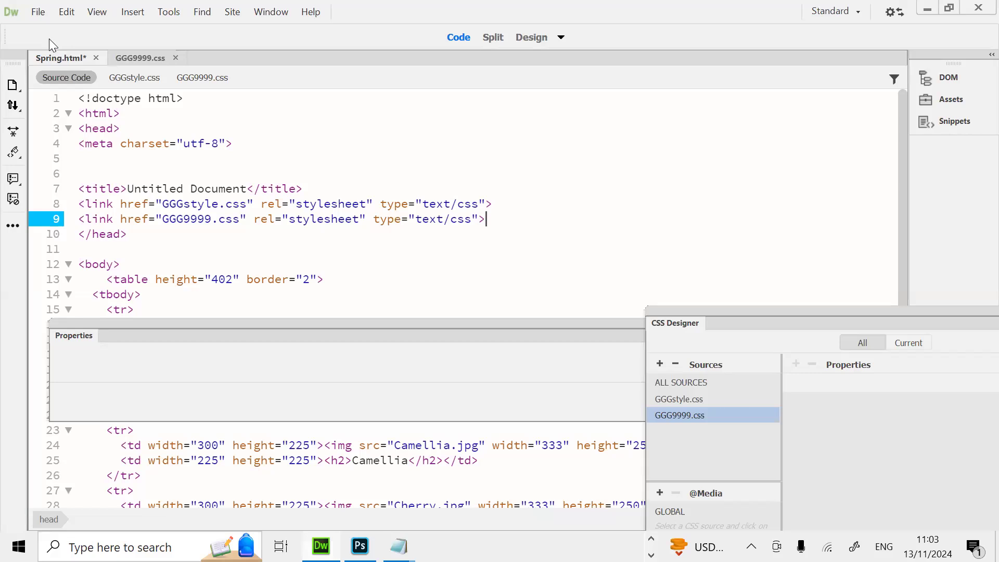
pyautogui.click(41, 11)
pyautogui.click(81, 114)
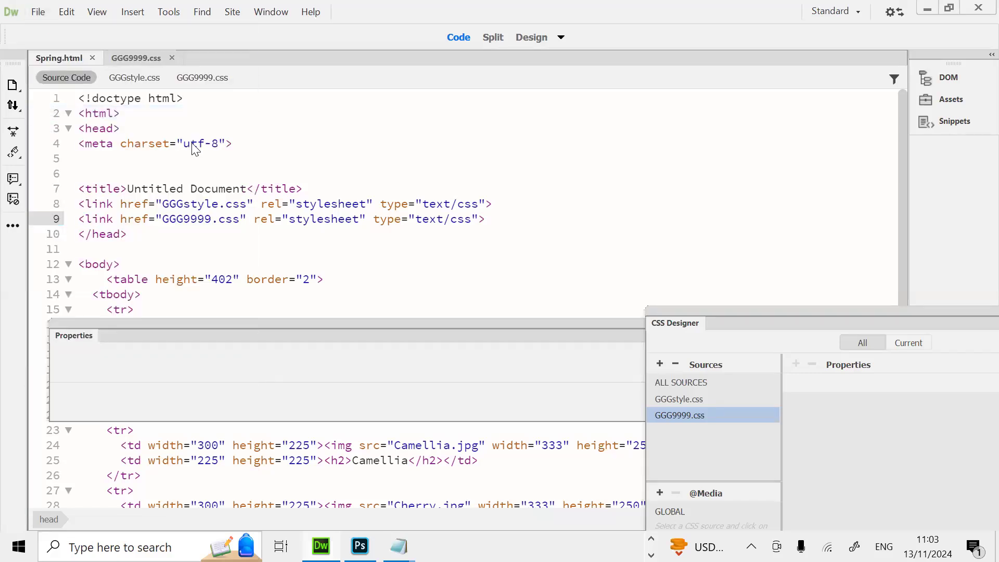
pyautogui.press('F12')
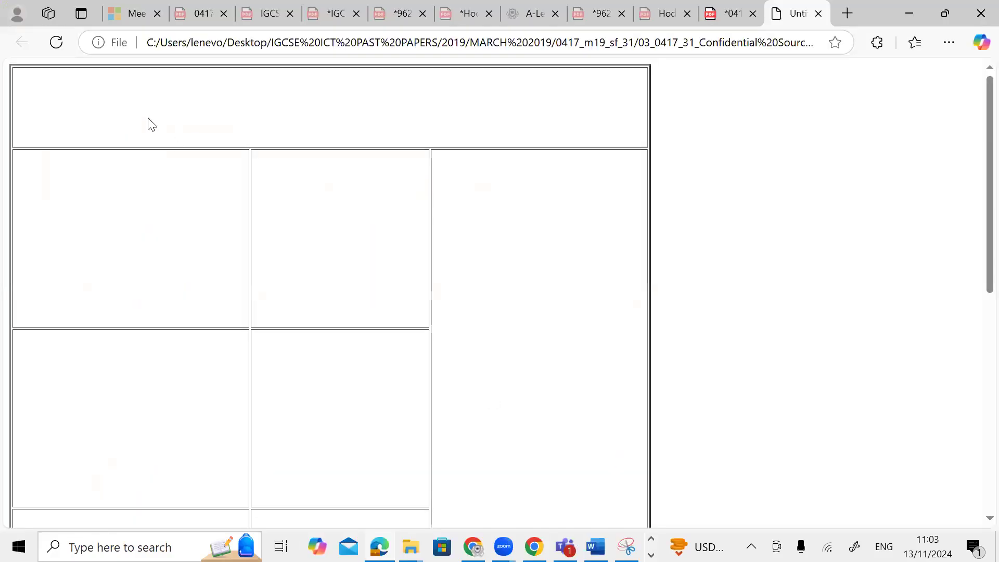
pyautogui.click(55, 43)
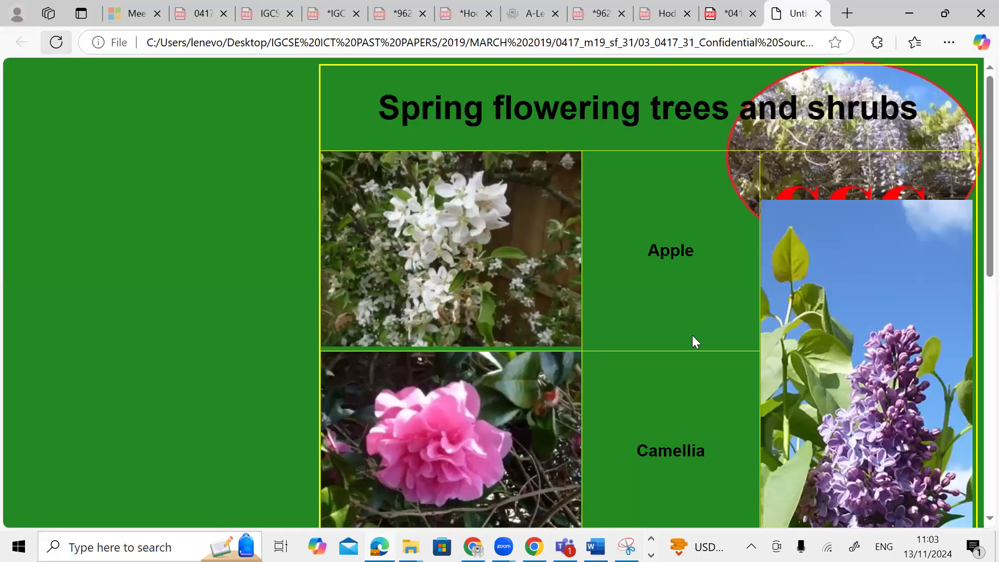